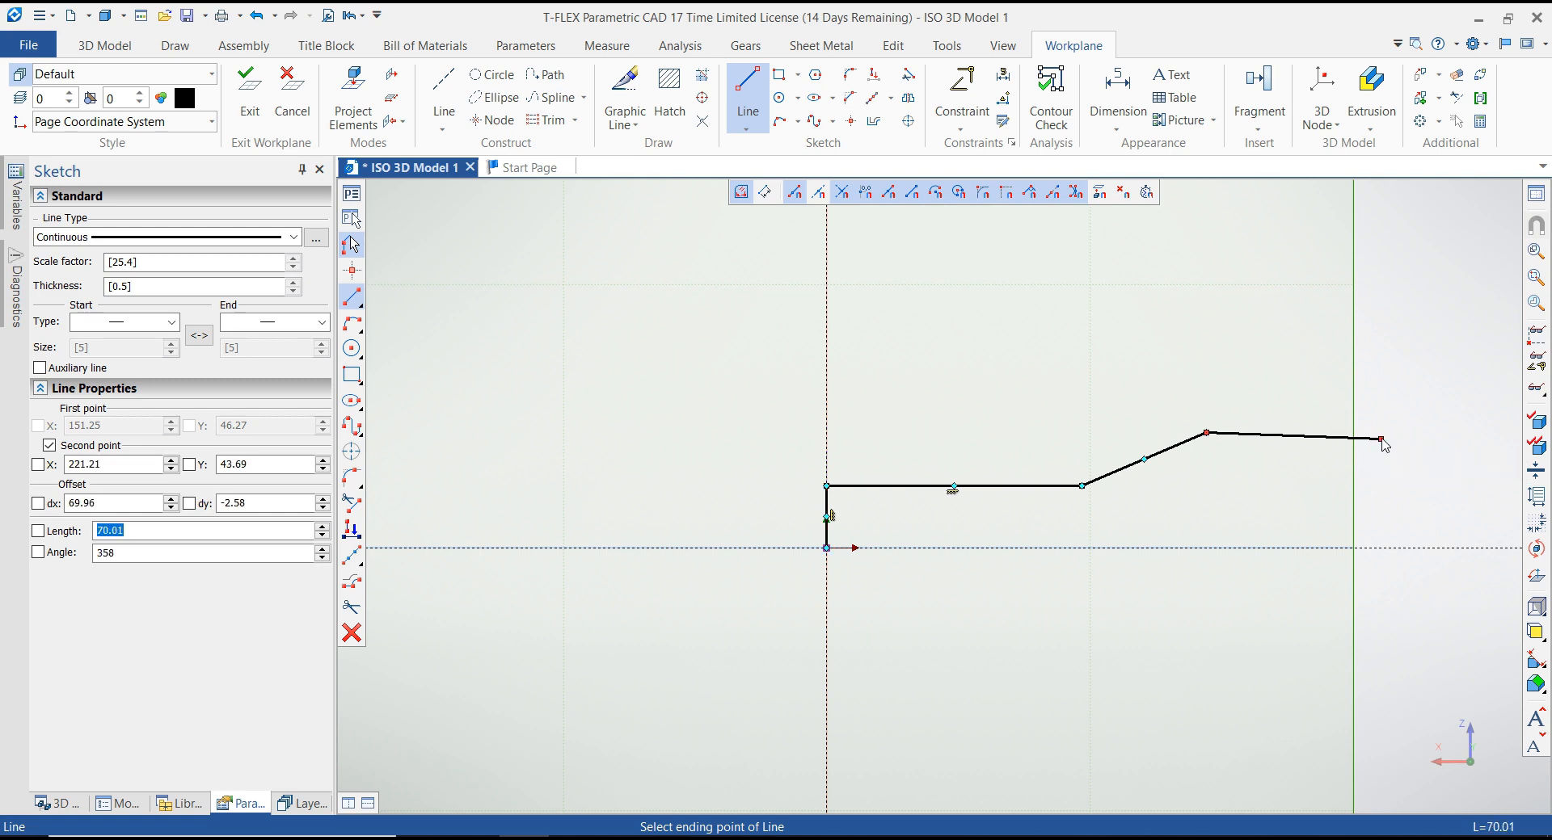
Step: Continue the profile with a horizontal top edge about 69 mm long, a vertical end down to the axis, and a tab about 31 × 14 mm below it
{"action": "left_click", "coordinate": [1378, 434]}
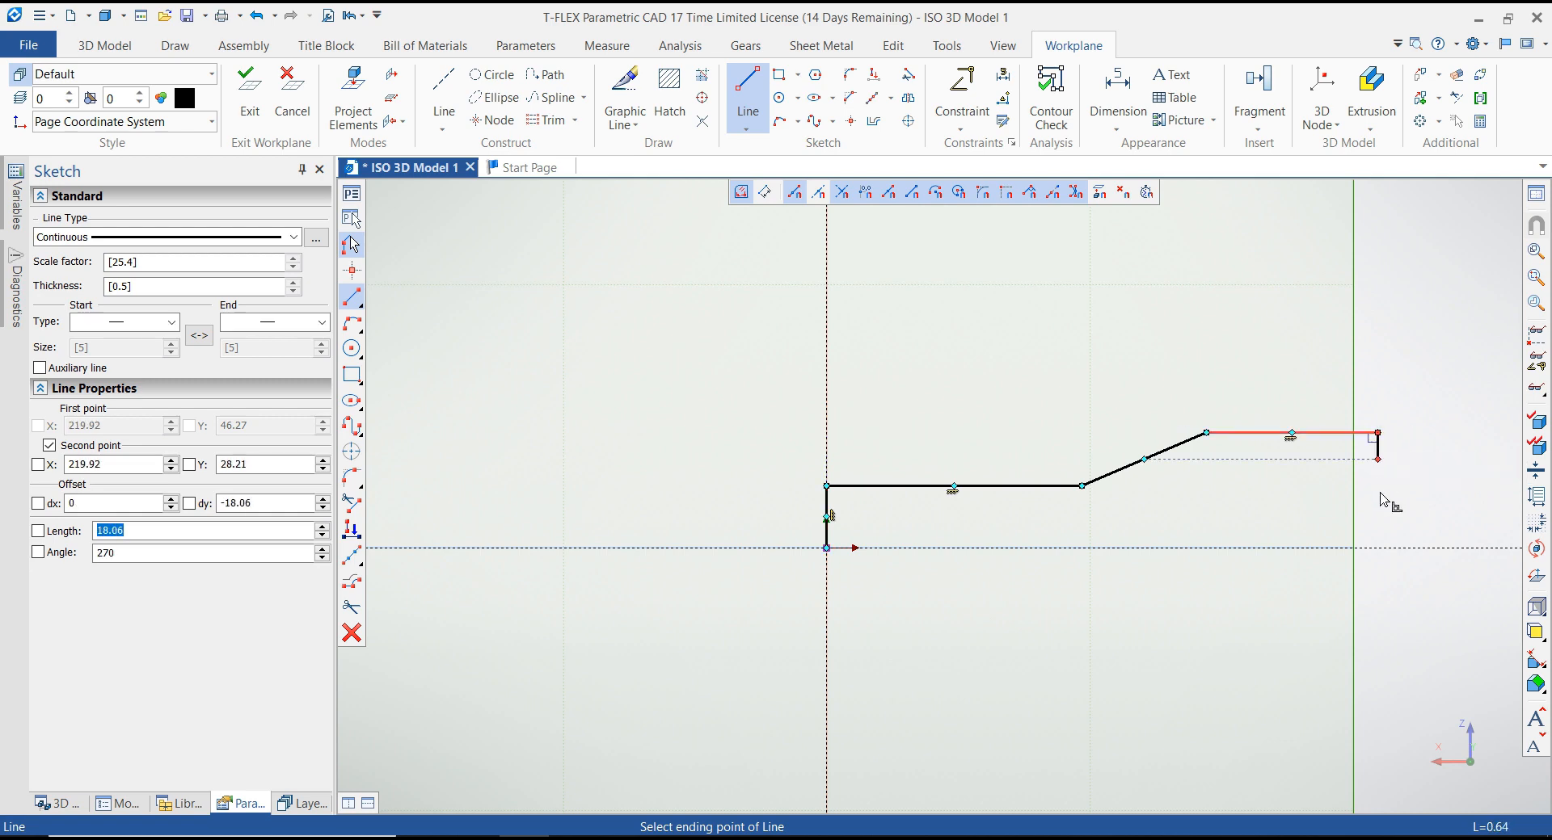
{"action": "left_click", "coordinate": [1377, 549]}
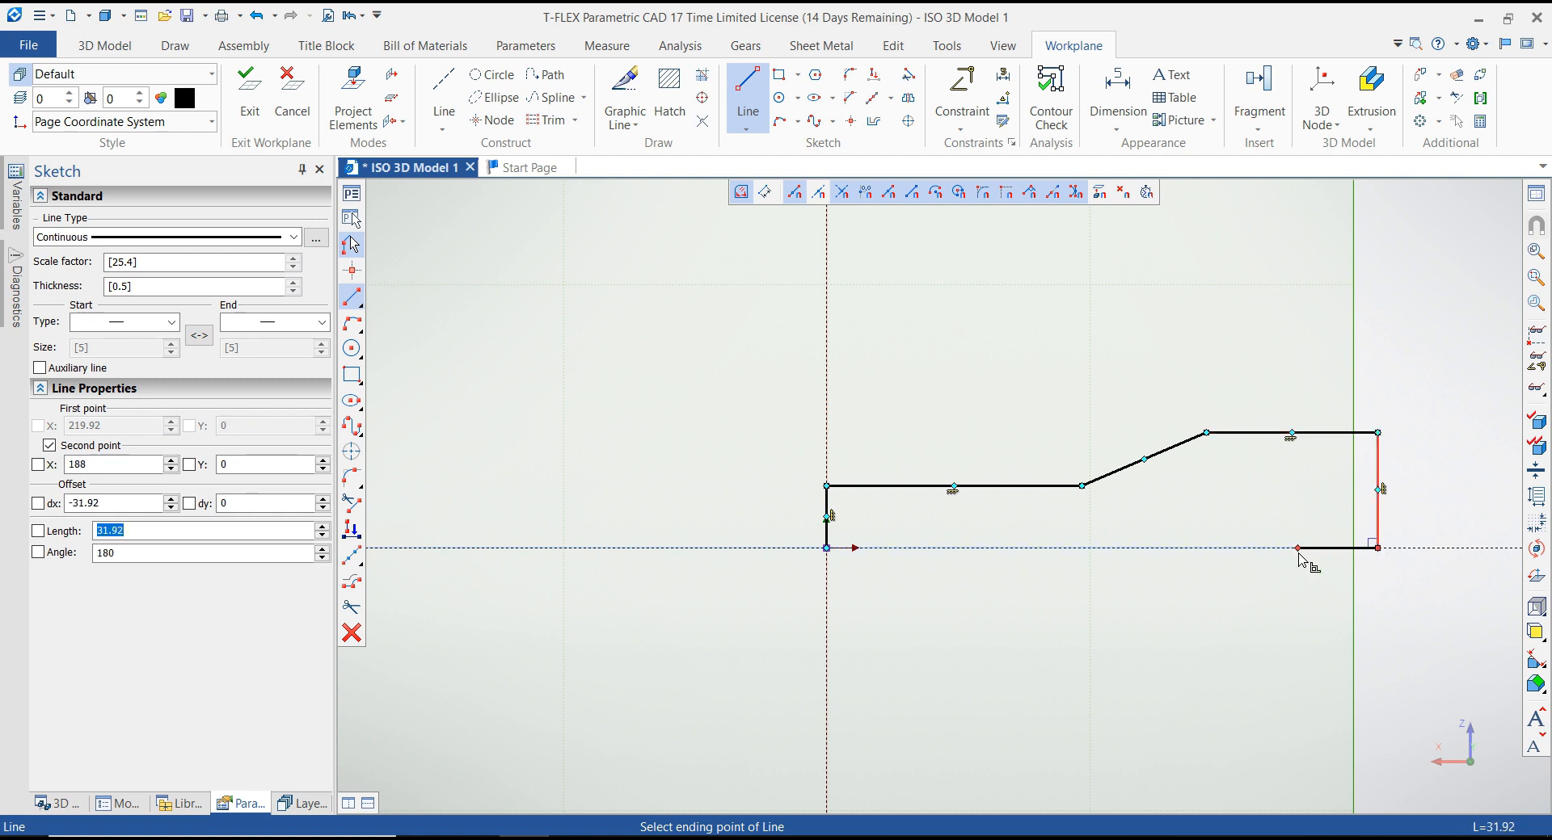
{"action": "left_click", "coordinate": [1298, 549]}
{"action": "left_click", "coordinate": [1297, 584]}
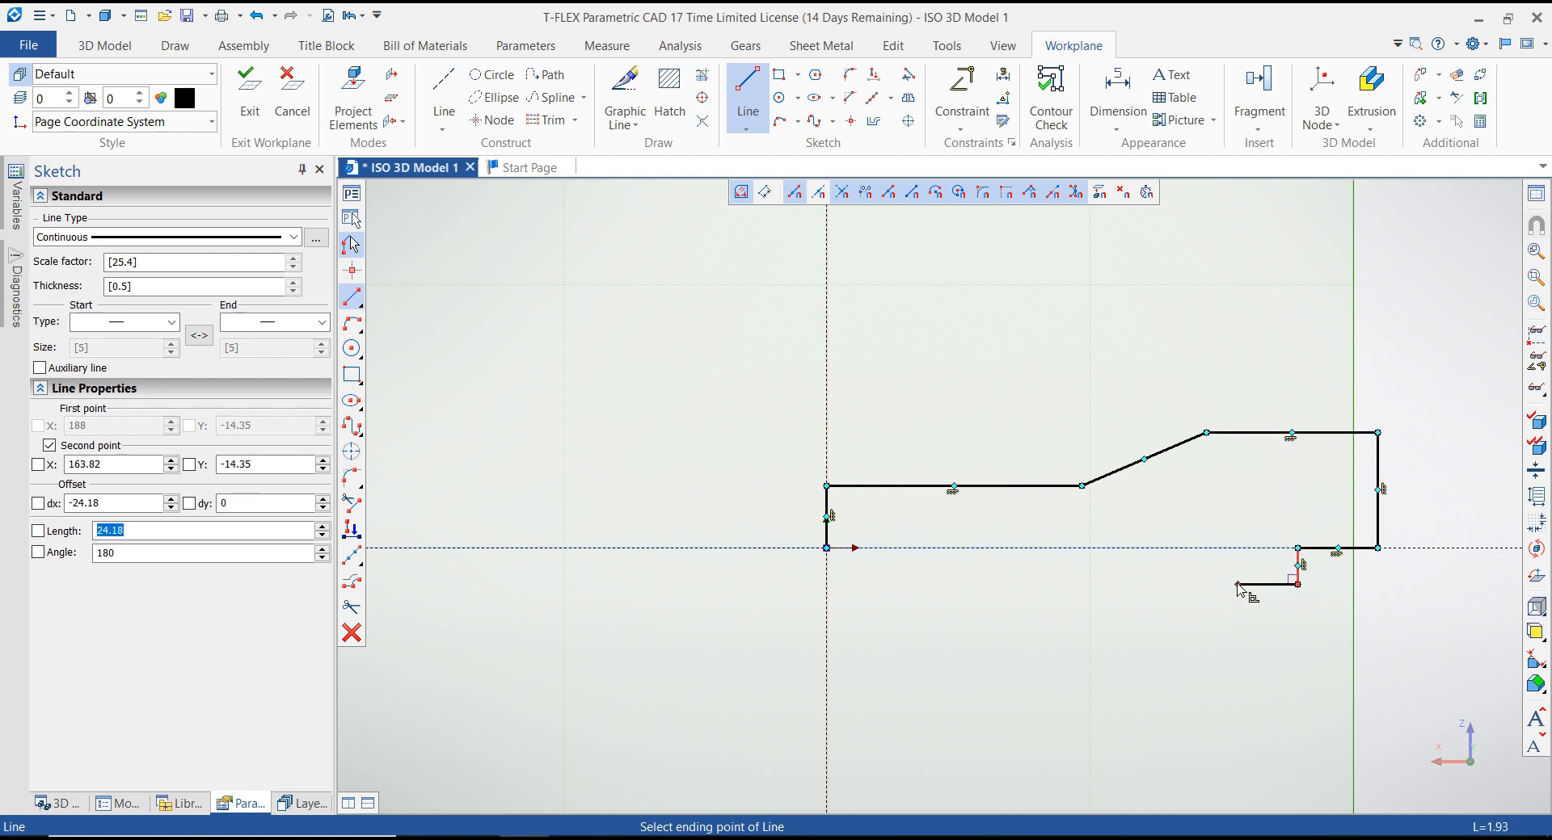
{"action": "left_click", "coordinate": [1222, 584]}
{"action": "left_click", "coordinate": [1222, 548]}
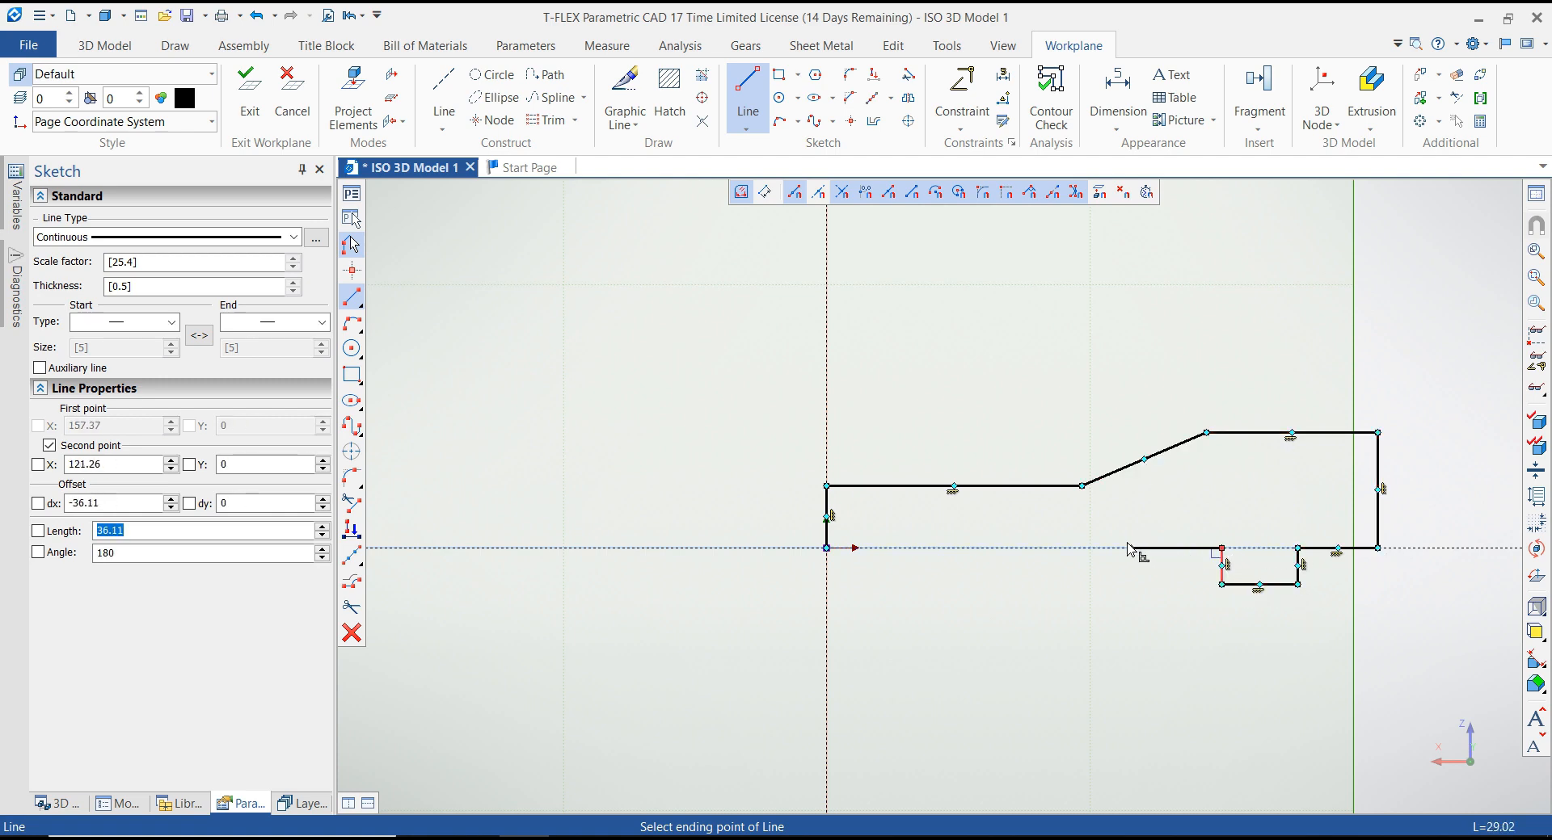
Step: Draw a second tab about 46 mm wide and 14 mm deep below the axis and close the profile at the origin
{"action": "left_click", "coordinate": [1124, 549]}
{"action": "left_click", "coordinate": [1124, 584]}
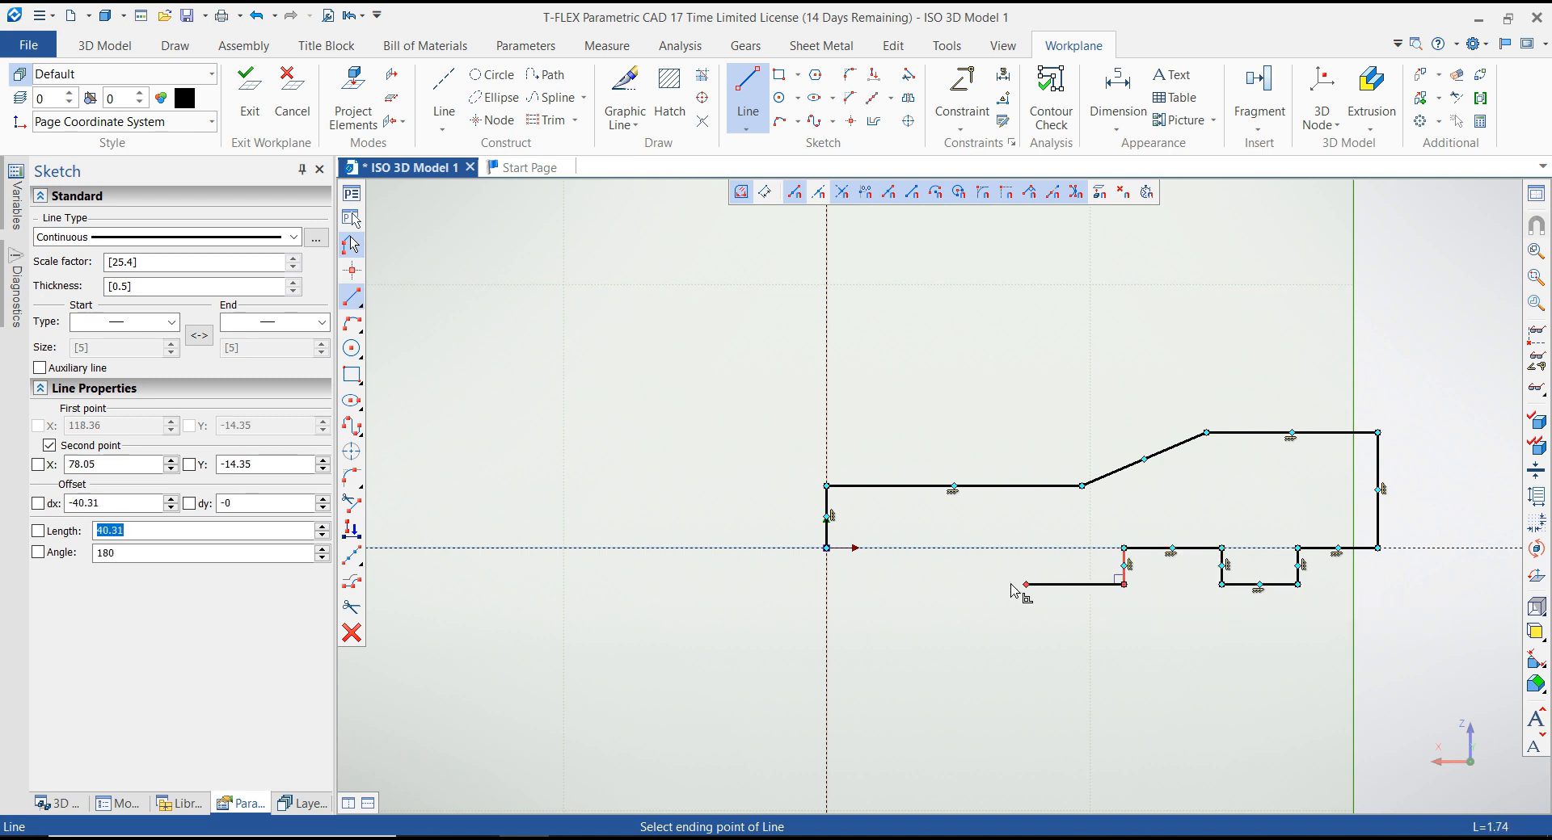
{"action": "left_click", "coordinate": [1007, 584]}
{"action": "left_click", "coordinate": [1007, 548]}
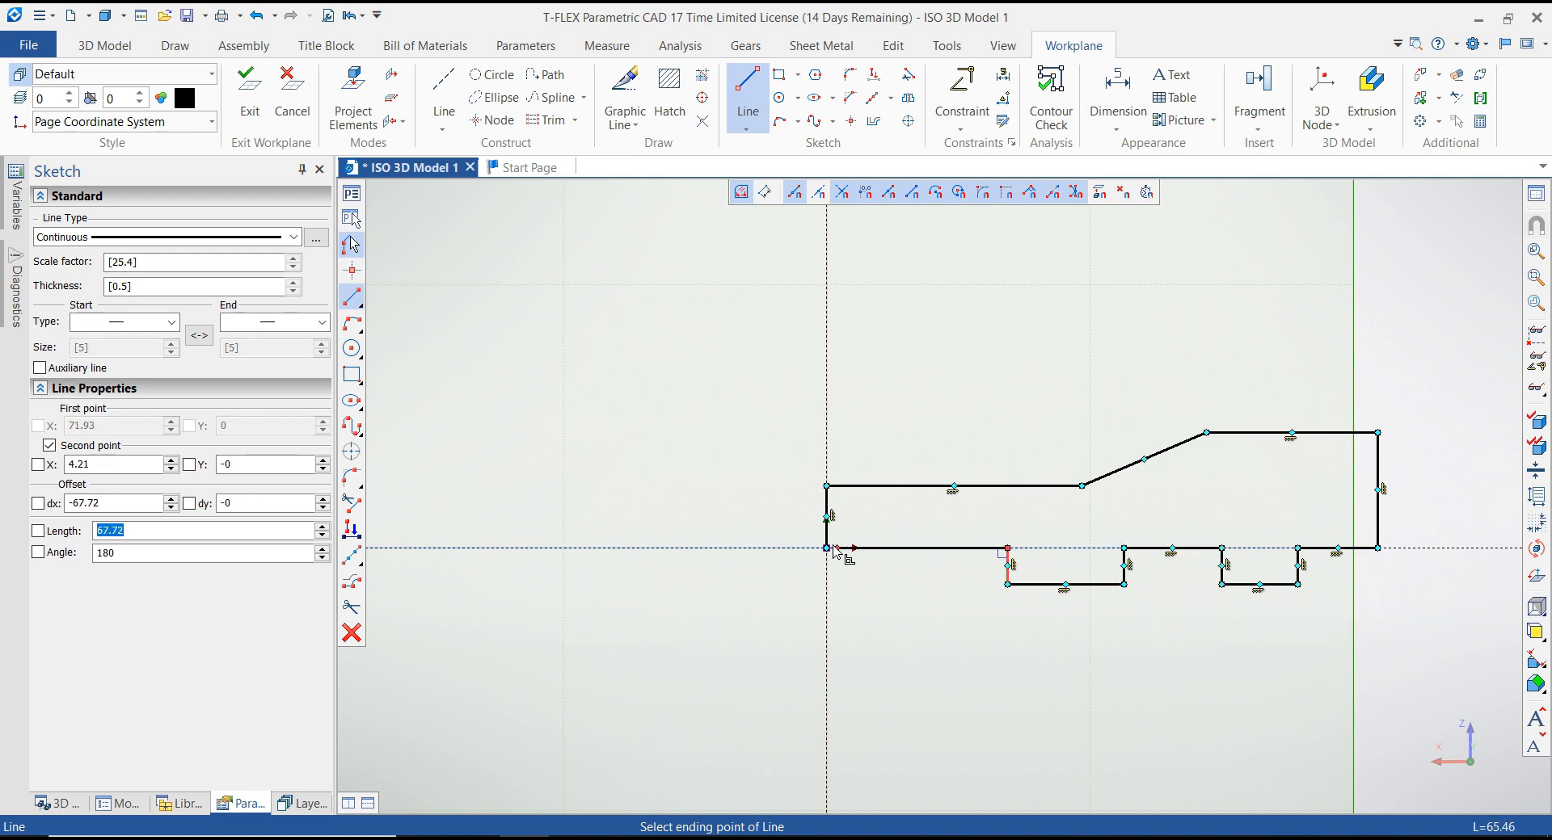
{"action": "left_click", "coordinate": [826, 549]}
{"action": "scroll", "coordinate": [649, 449], "scroll_direction": "down", "scroll_amount": 1}
{"action": "scroll", "coordinate": [649, 449], "scroll_direction": "down", "scroll_amount": 3}
{"action": "scroll", "coordinate": [1011, 442], "scroll_direction": "up", "scroll_amount": 4}
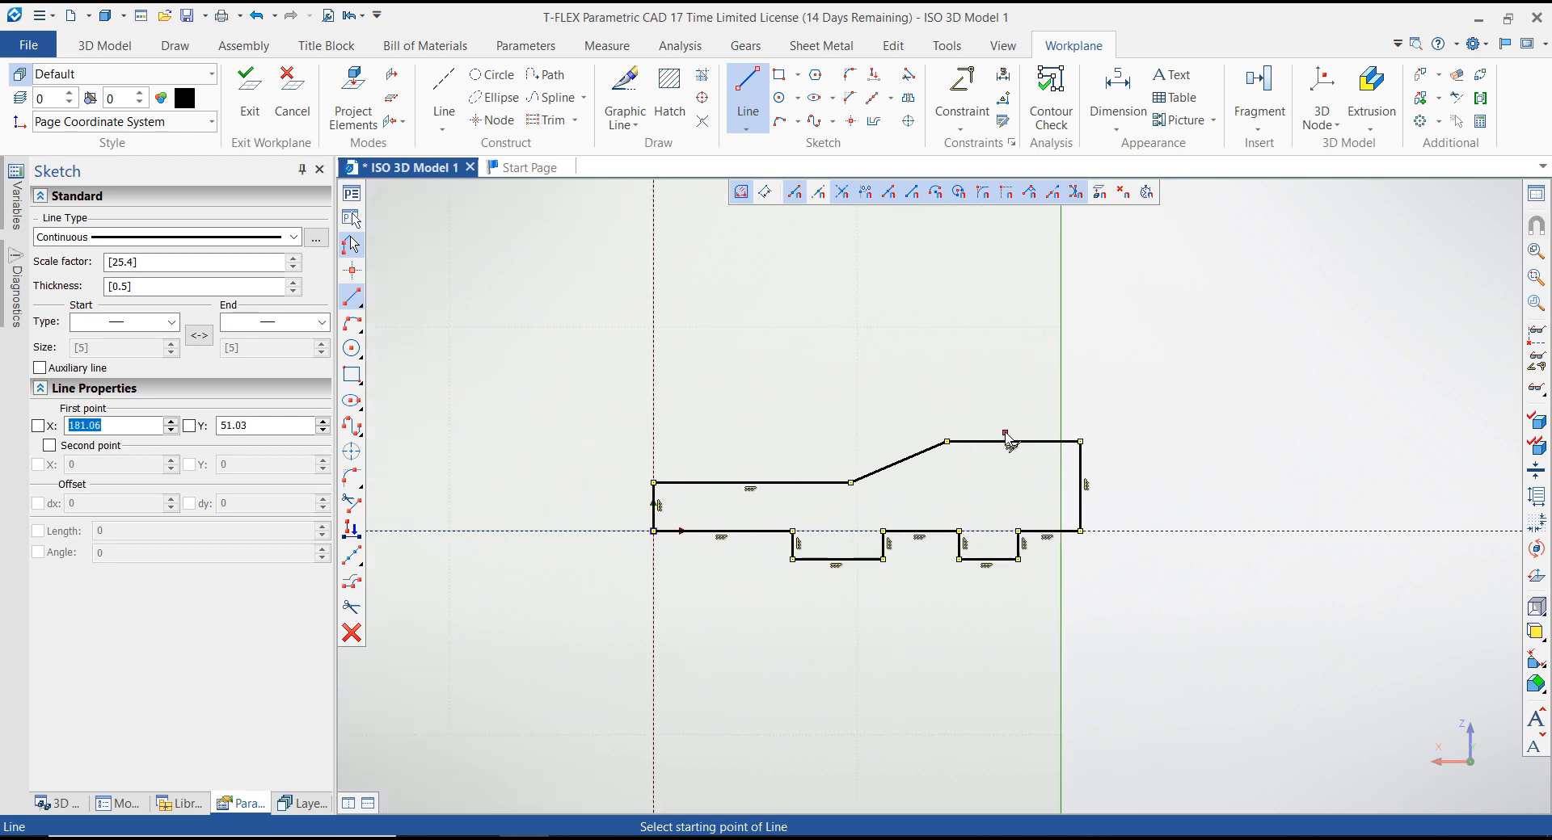
{"action": "key", "text": "Escape"}
Step: Dimension the height of the profile's left end and set it to 25
{"action": "scroll", "coordinate": [1129, 416], "scroll_direction": "down", "scroll_amount": 2}
{"action": "scroll", "coordinate": [1131, 416], "scroll_direction": "up", "scroll_amount": 2}
{"action": "right_click", "coordinate": [1133, 409]}
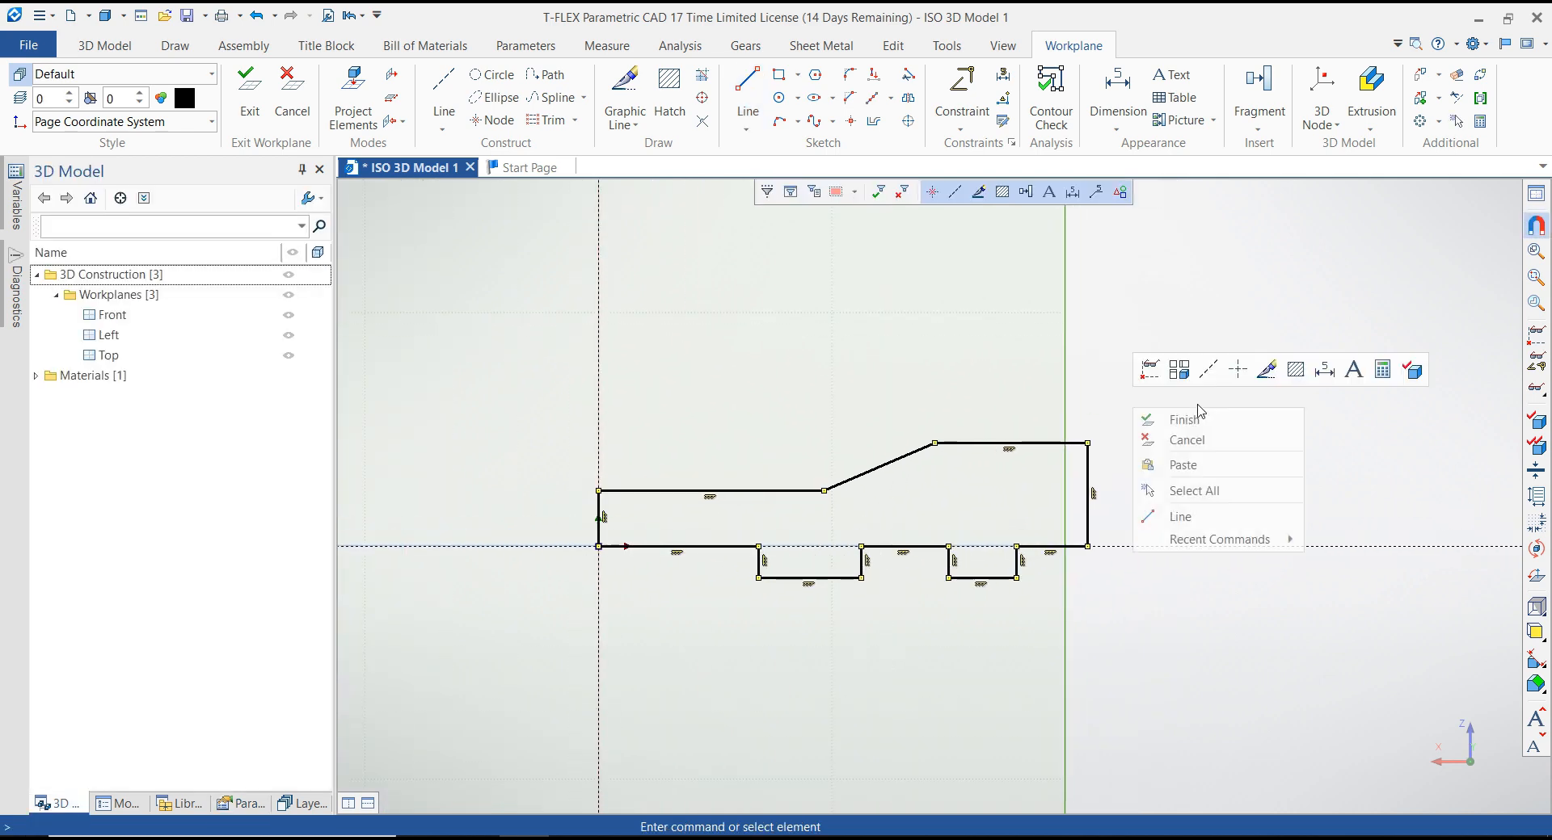
{"action": "left_click", "coordinate": [1325, 377]}
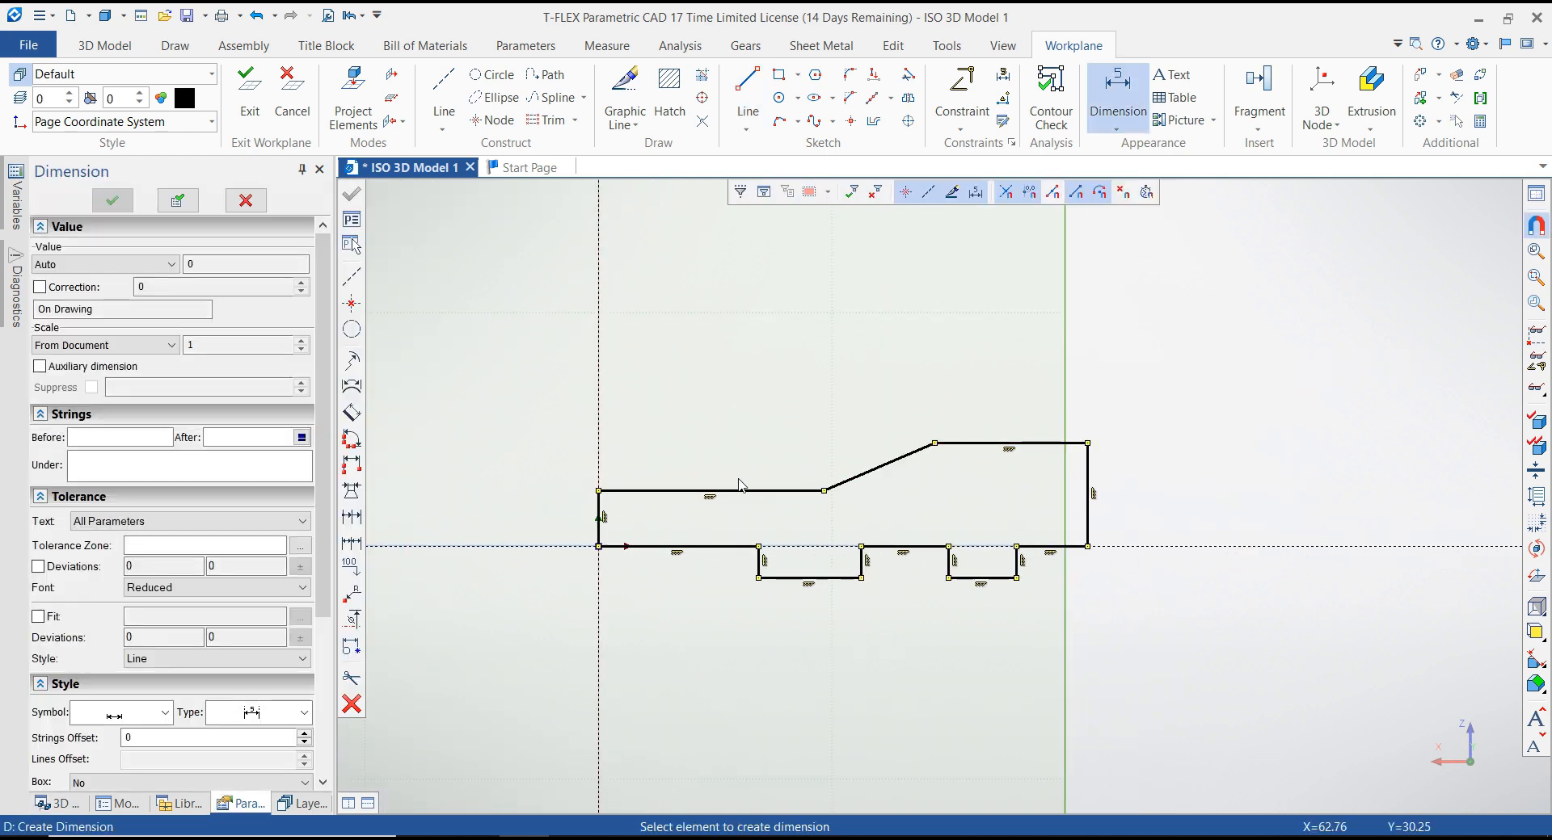
{"action": "left_click", "coordinate": [619, 492]}
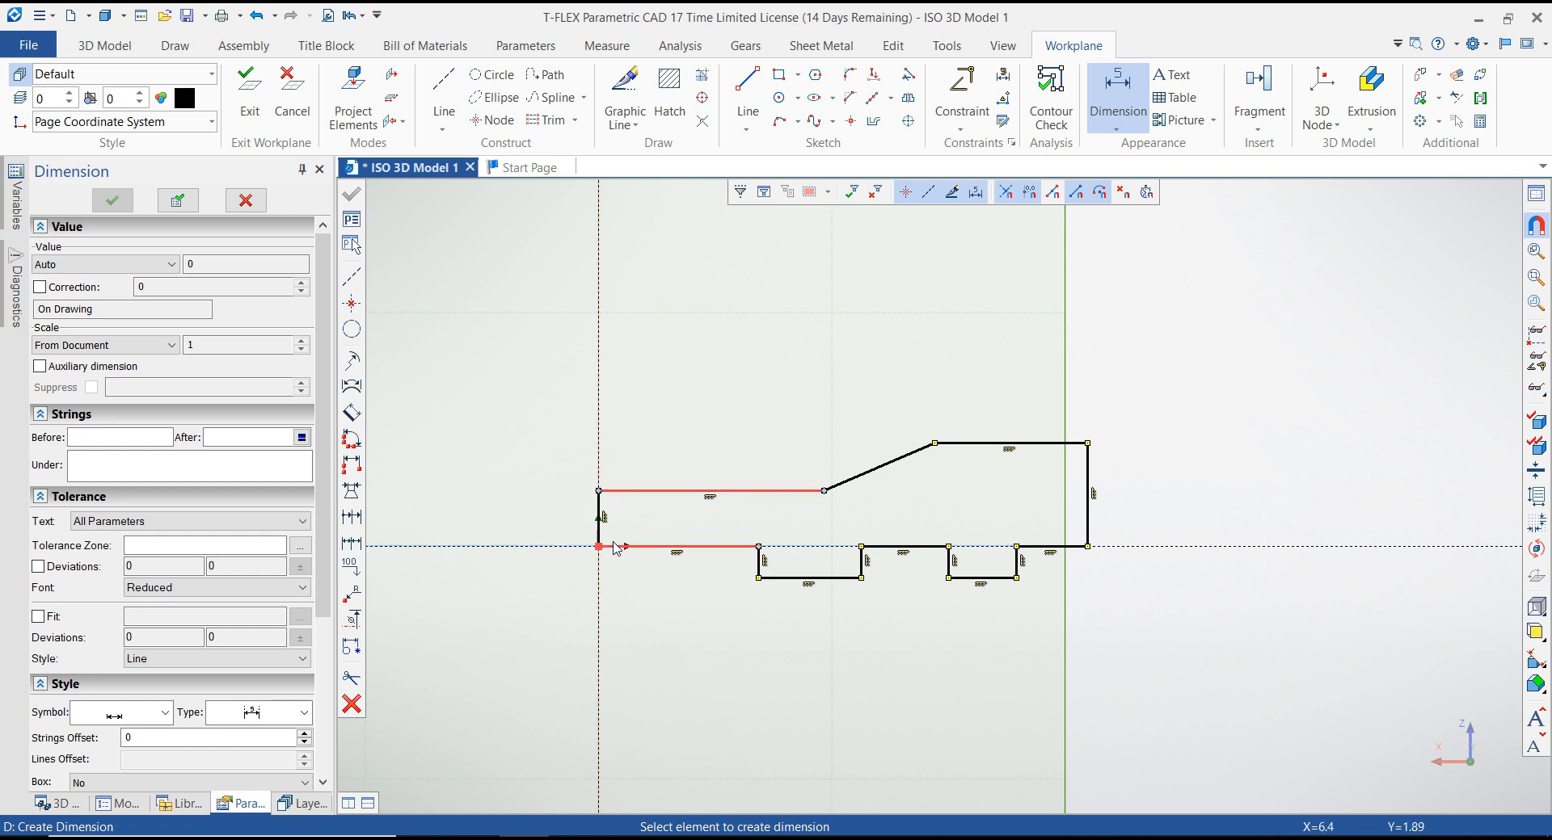
{"action": "left_click", "coordinate": [576, 546]}
{"action": "left_click", "coordinate": [542, 525]}
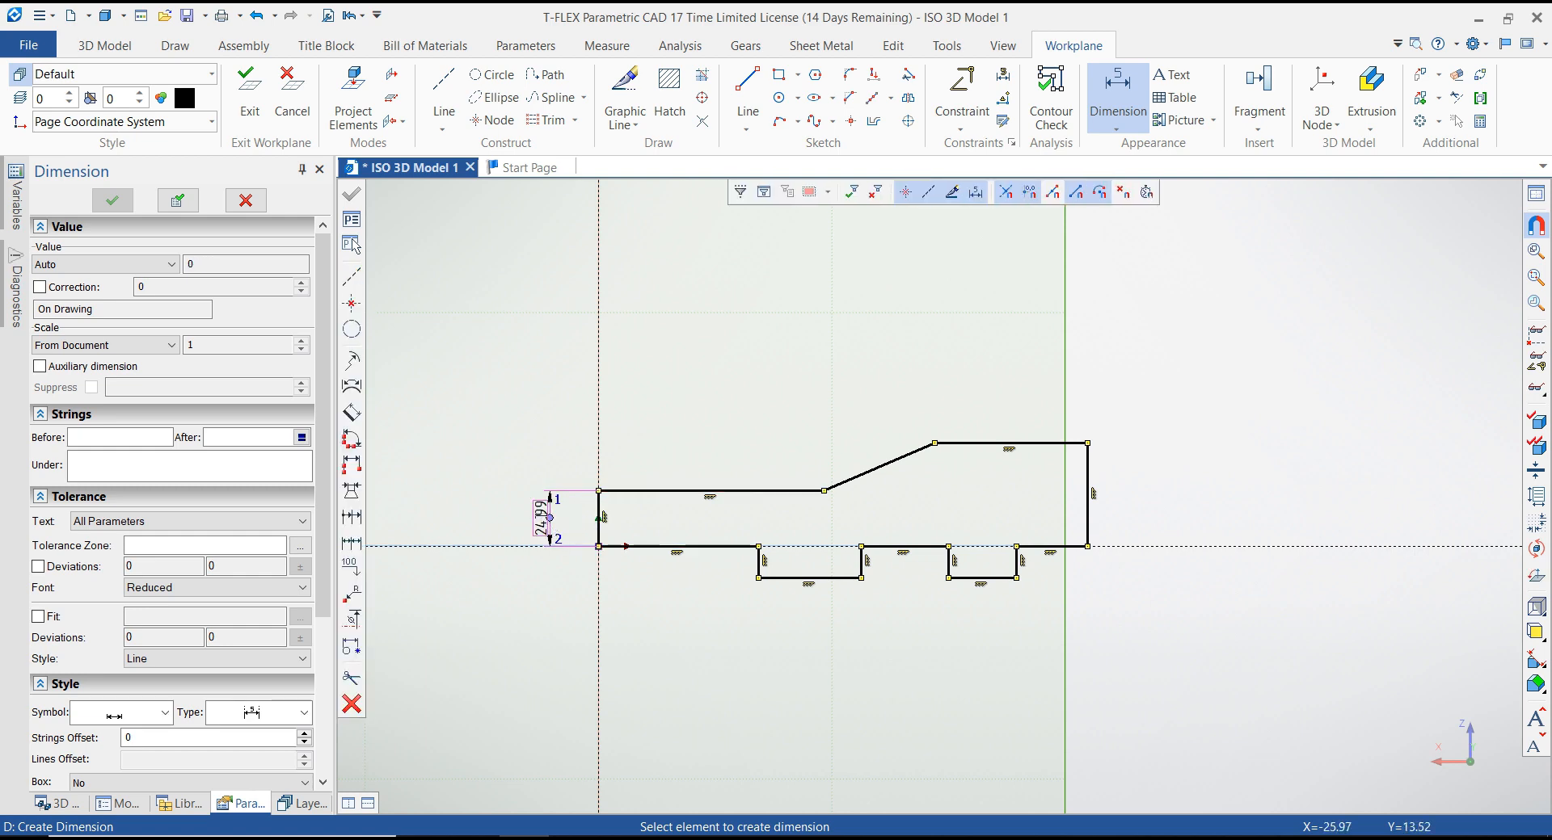
{"action": "type", "text": "25"}
{"action": "key", "text": "Return"}
Step: Dimension the lower horizontal top edge, from the left end to the start of the slope, as 100
{"action": "left_click", "coordinate": [599, 500]}
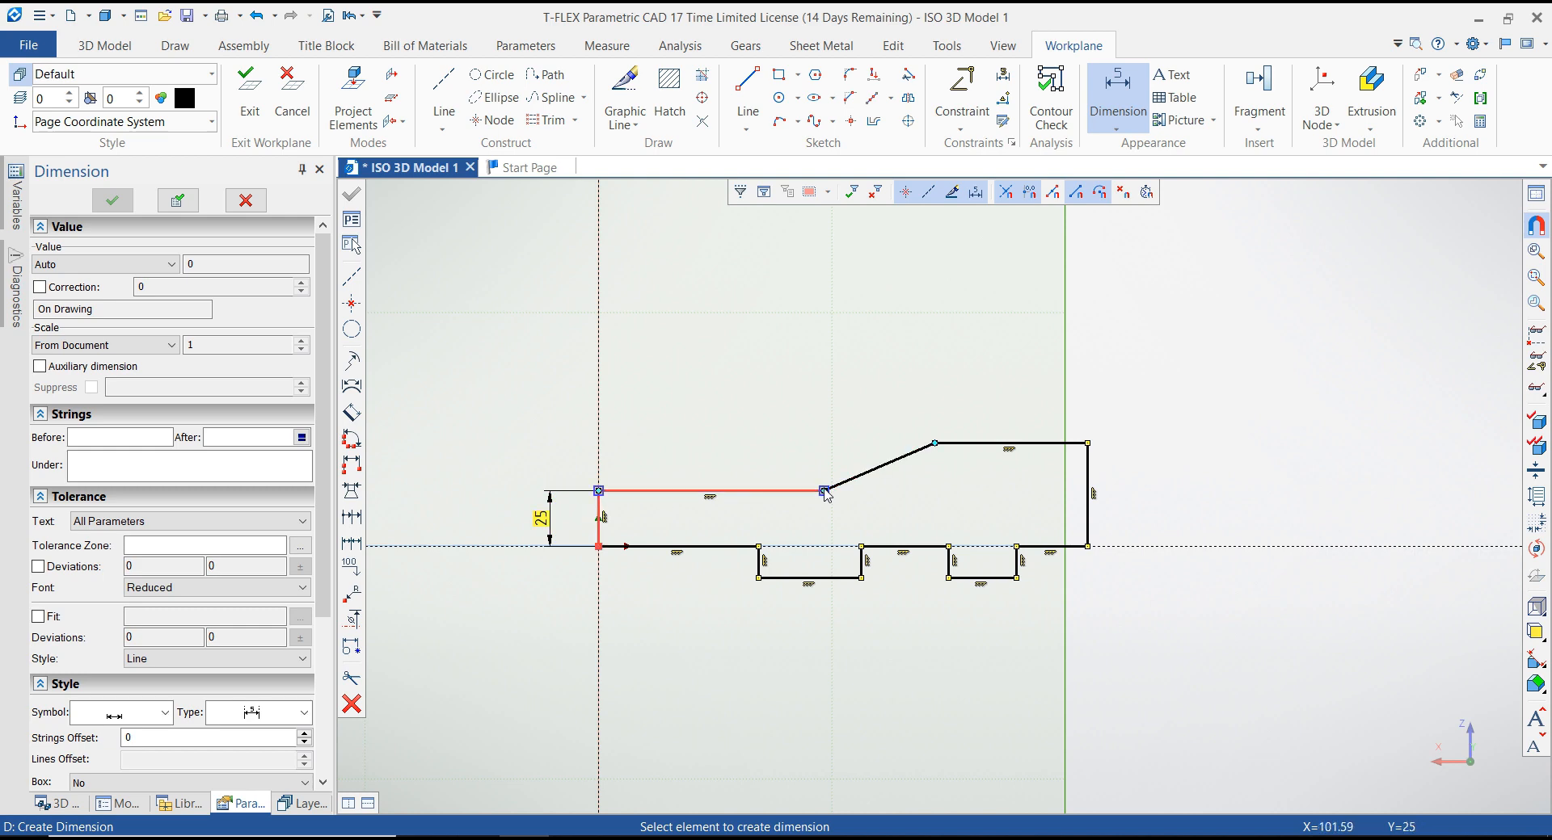
{"action": "left_click", "coordinate": [824, 490]}
{"action": "left_click", "coordinate": [724, 426]}
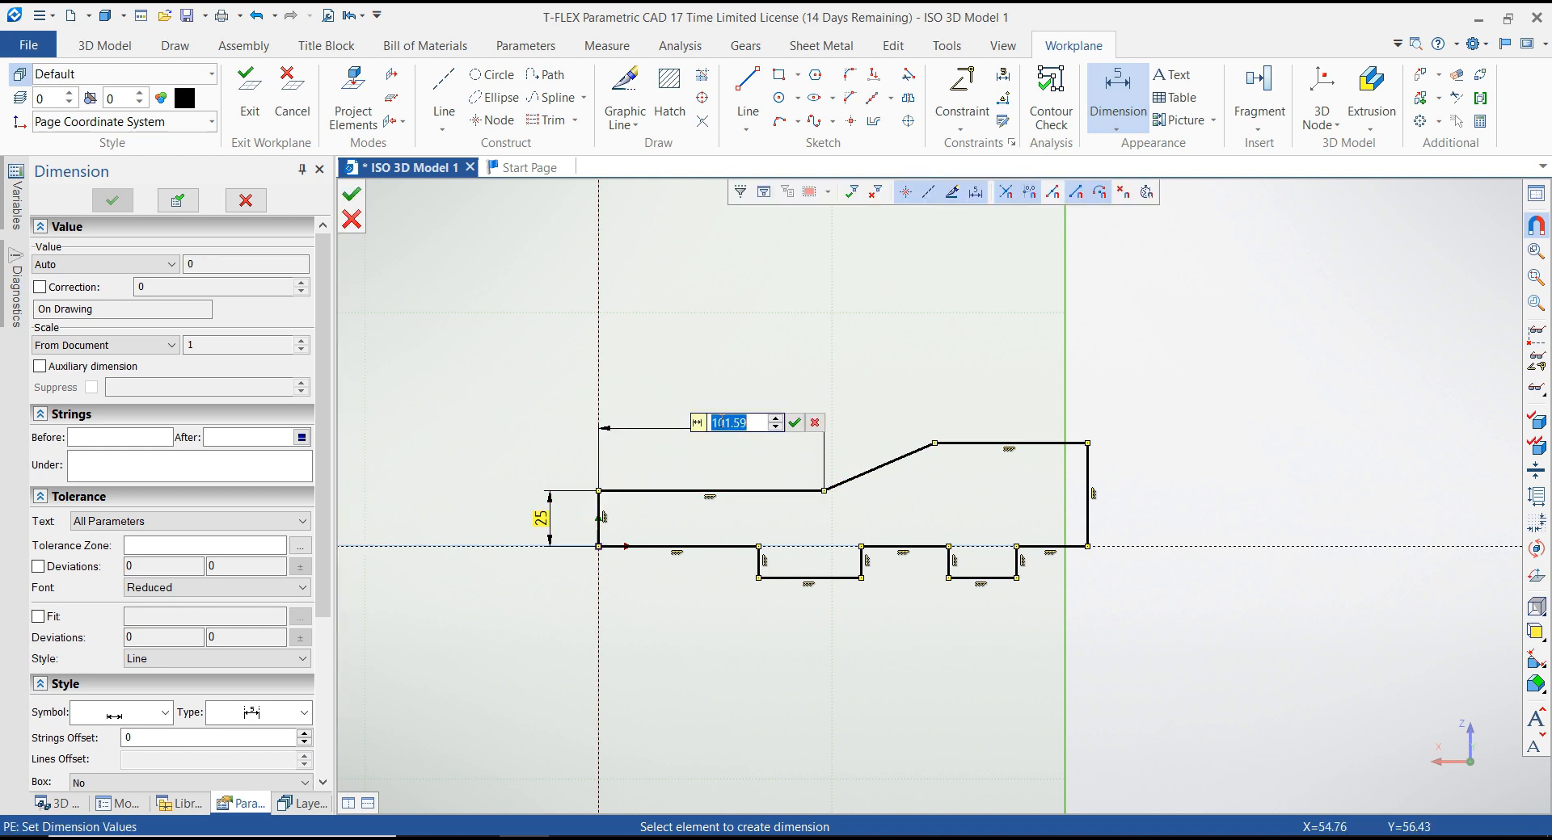
{"action": "type", "text": "100"}
{"action": "key", "text": "Return"}
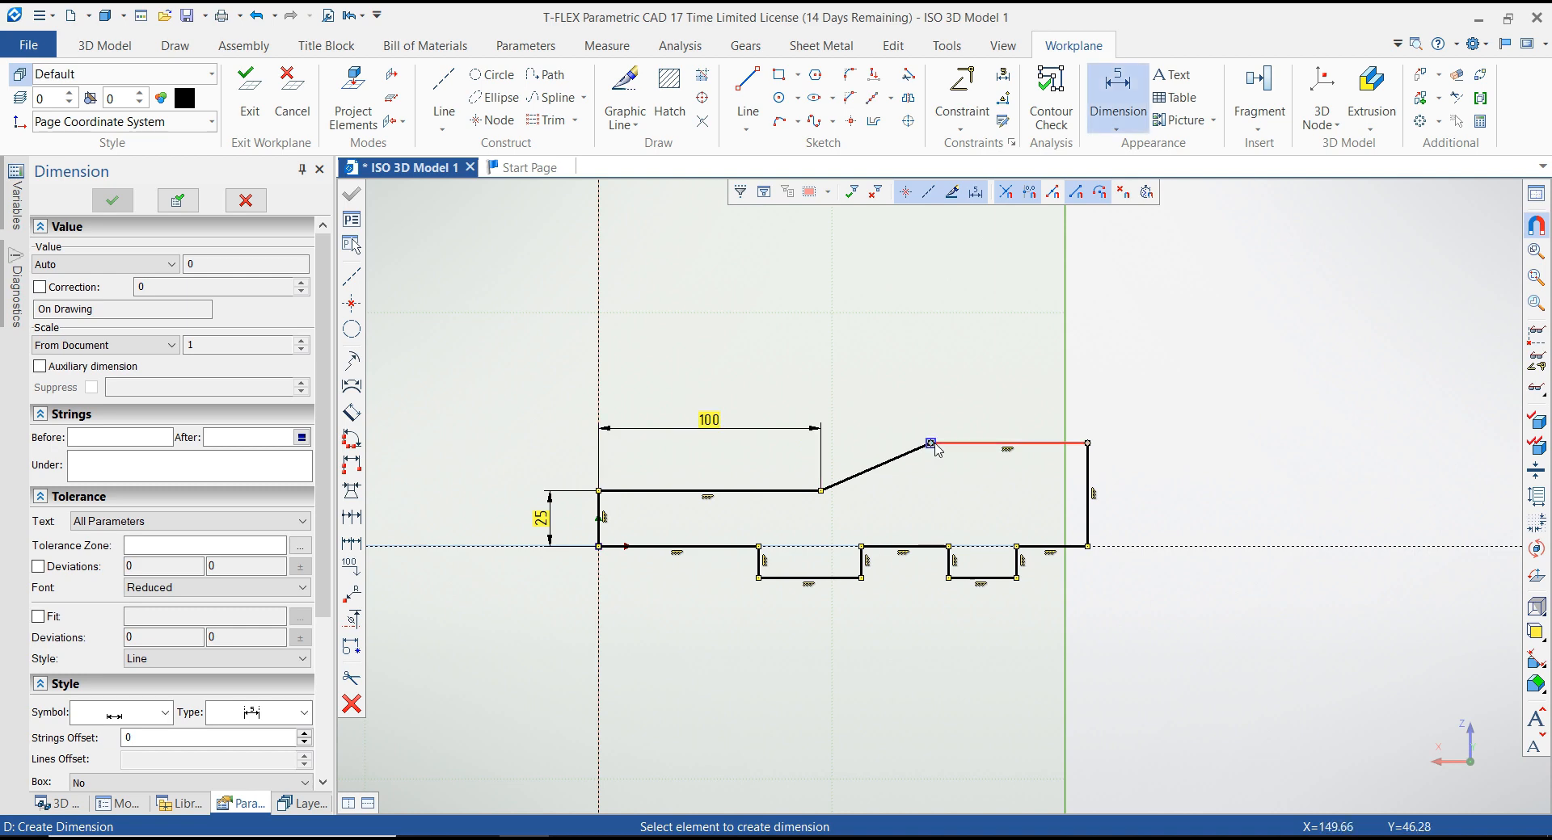
Step: Dimension the raised horizontal top edge and set its length to 60
{"action": "left_click", "coordinate": [1034, 419]}
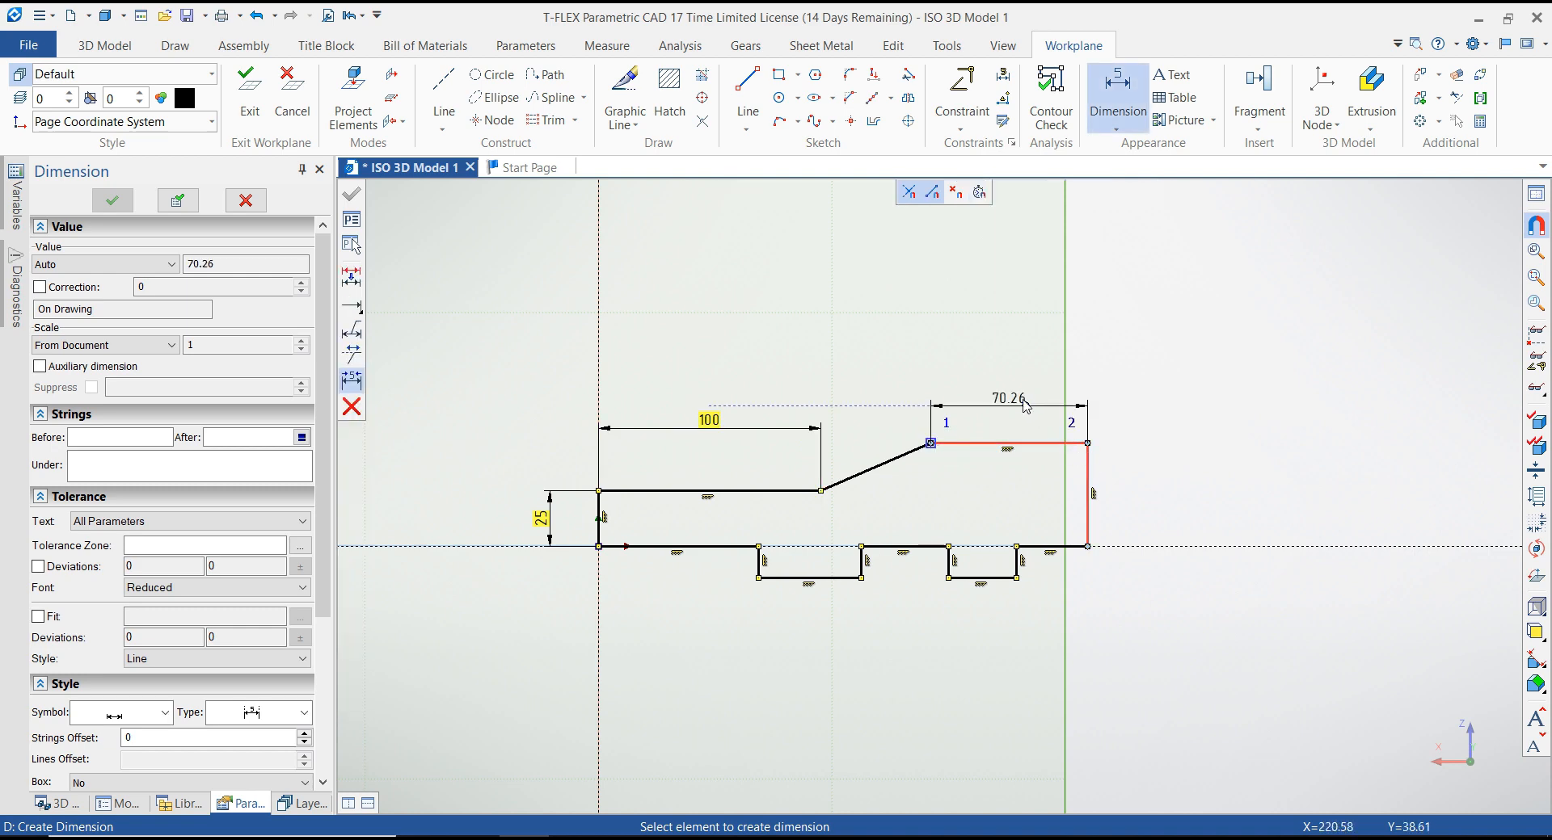
{"action": "left_click", "coordinate": [1021, 400]}
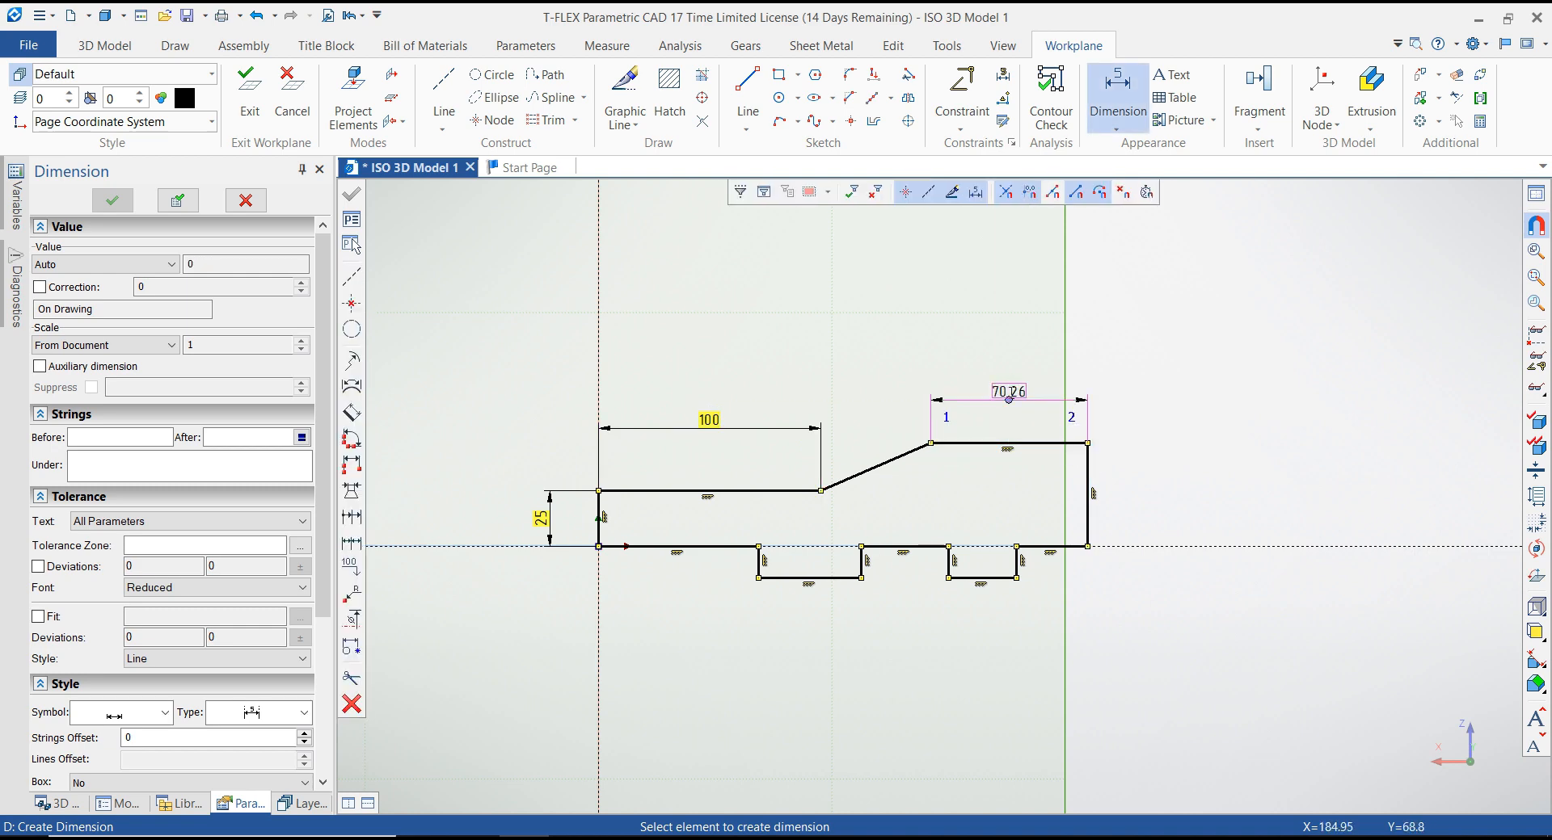
{"action": "type", "text": "60"}
{"action": "key", "text": "Return"}
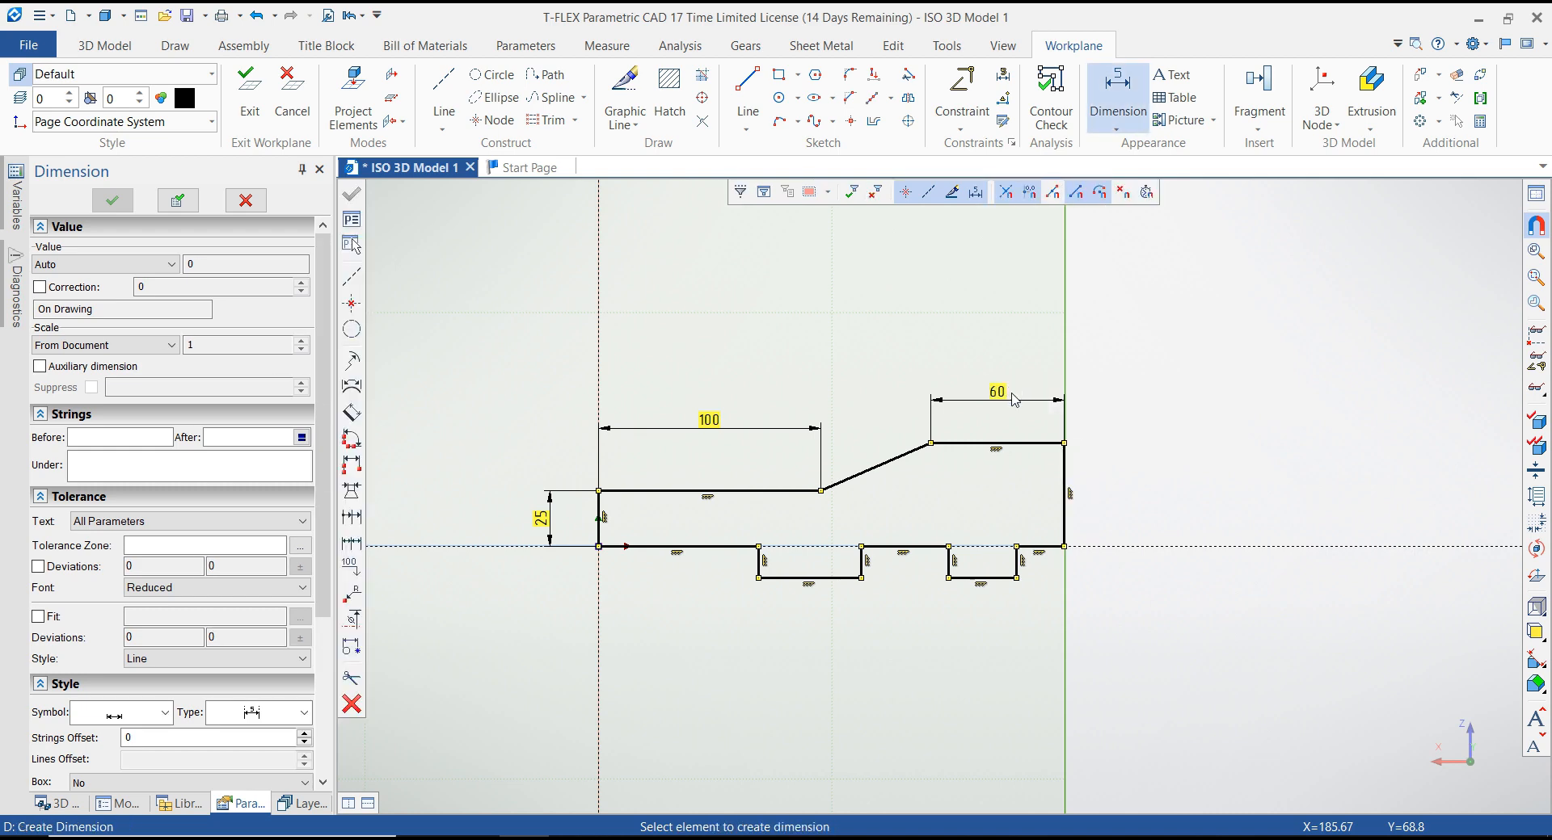
Step: Dimension the overall length between the two vertical ends below the profile and set it to 200
{"action": "left_click", "coordinate": [604, 525]}
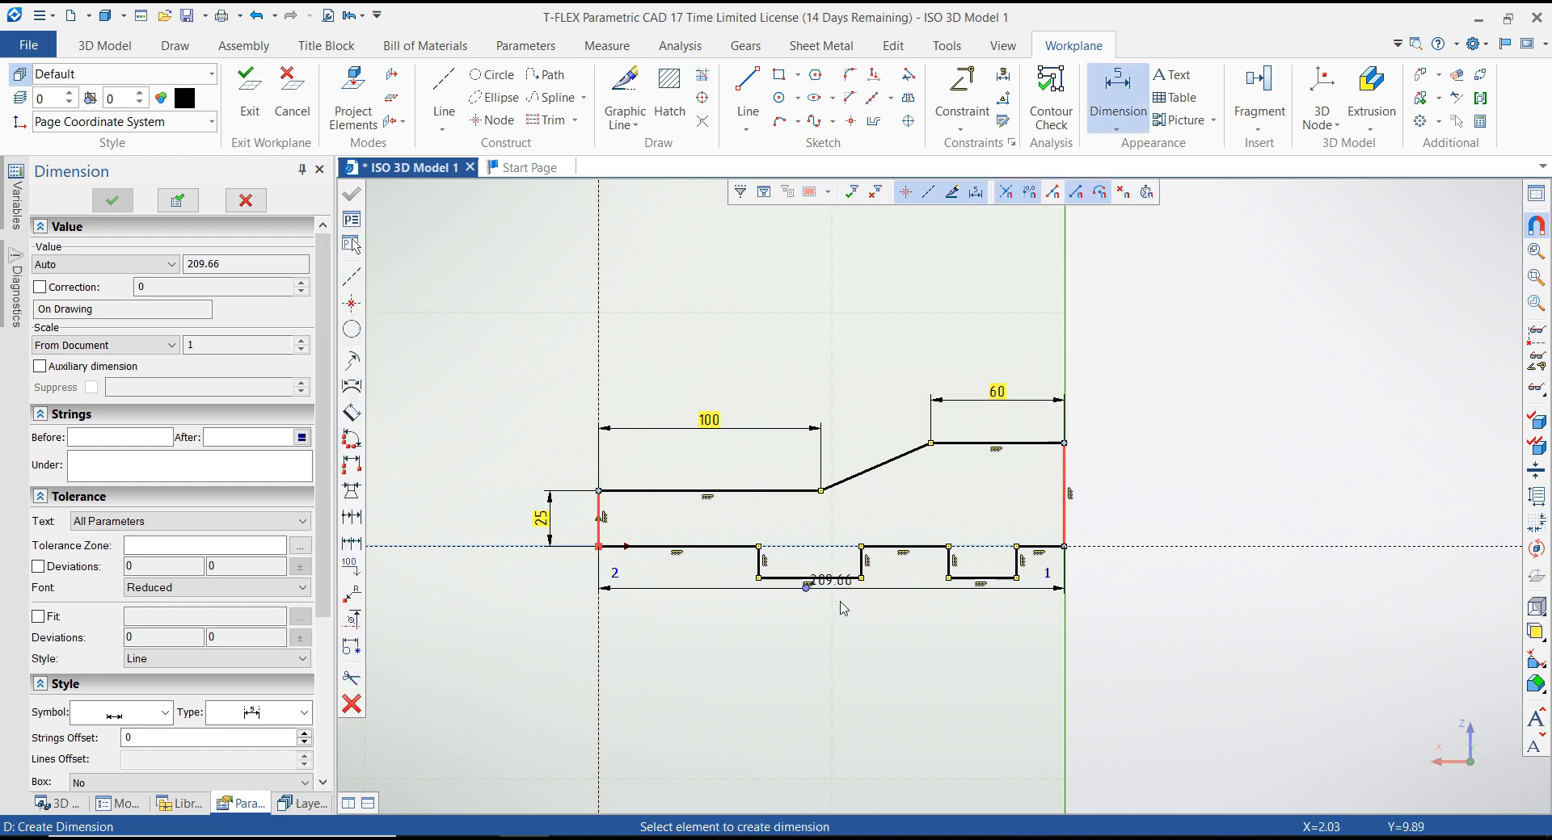
{"action": "left_click", "coordinate": [841, 684]}
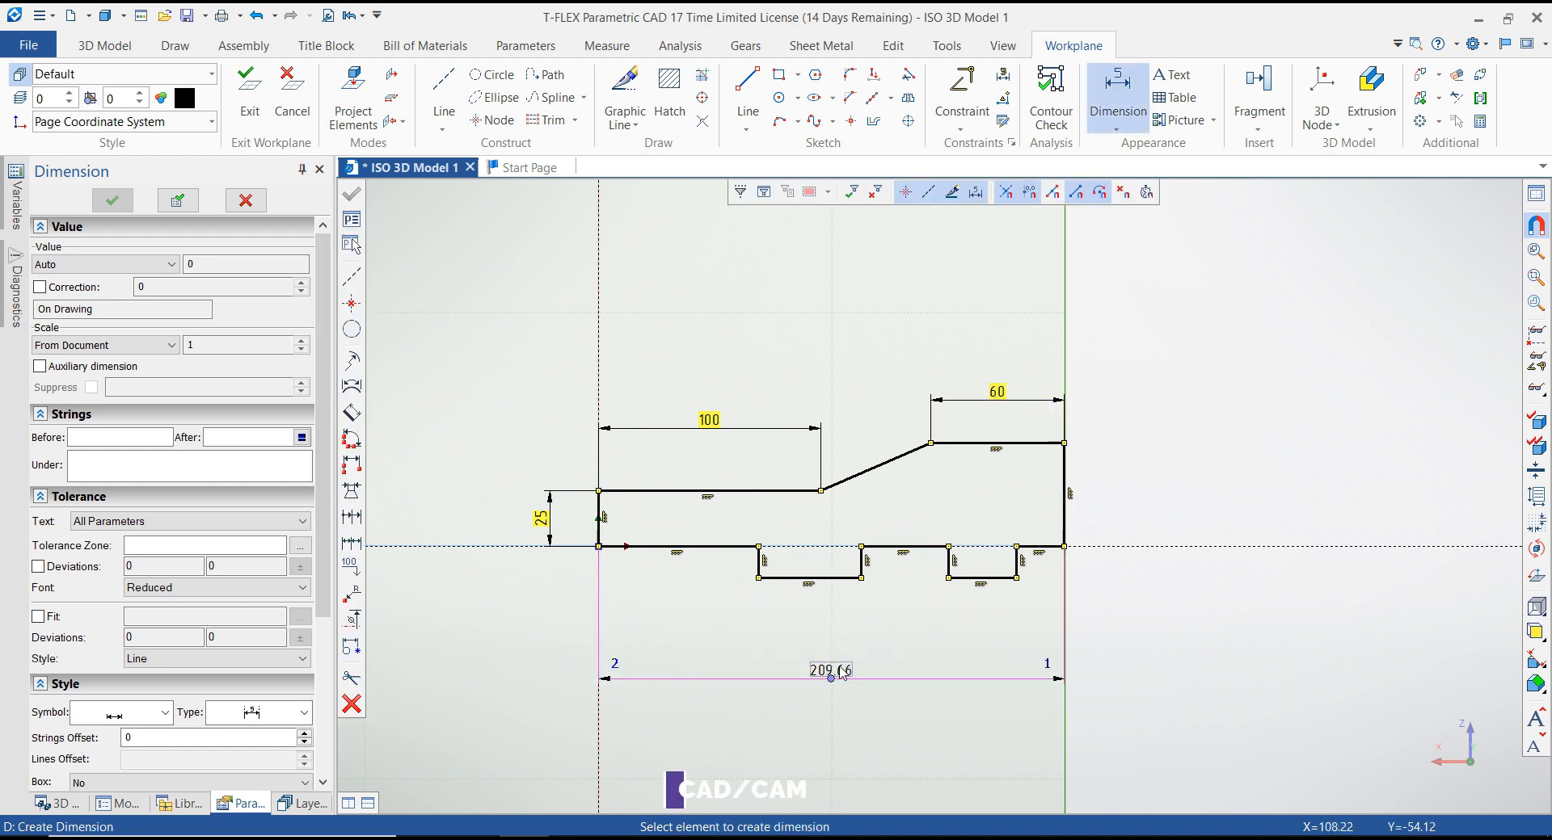
{"action": "type", "text": "200"}
{"action": "key", "text": "Return"}
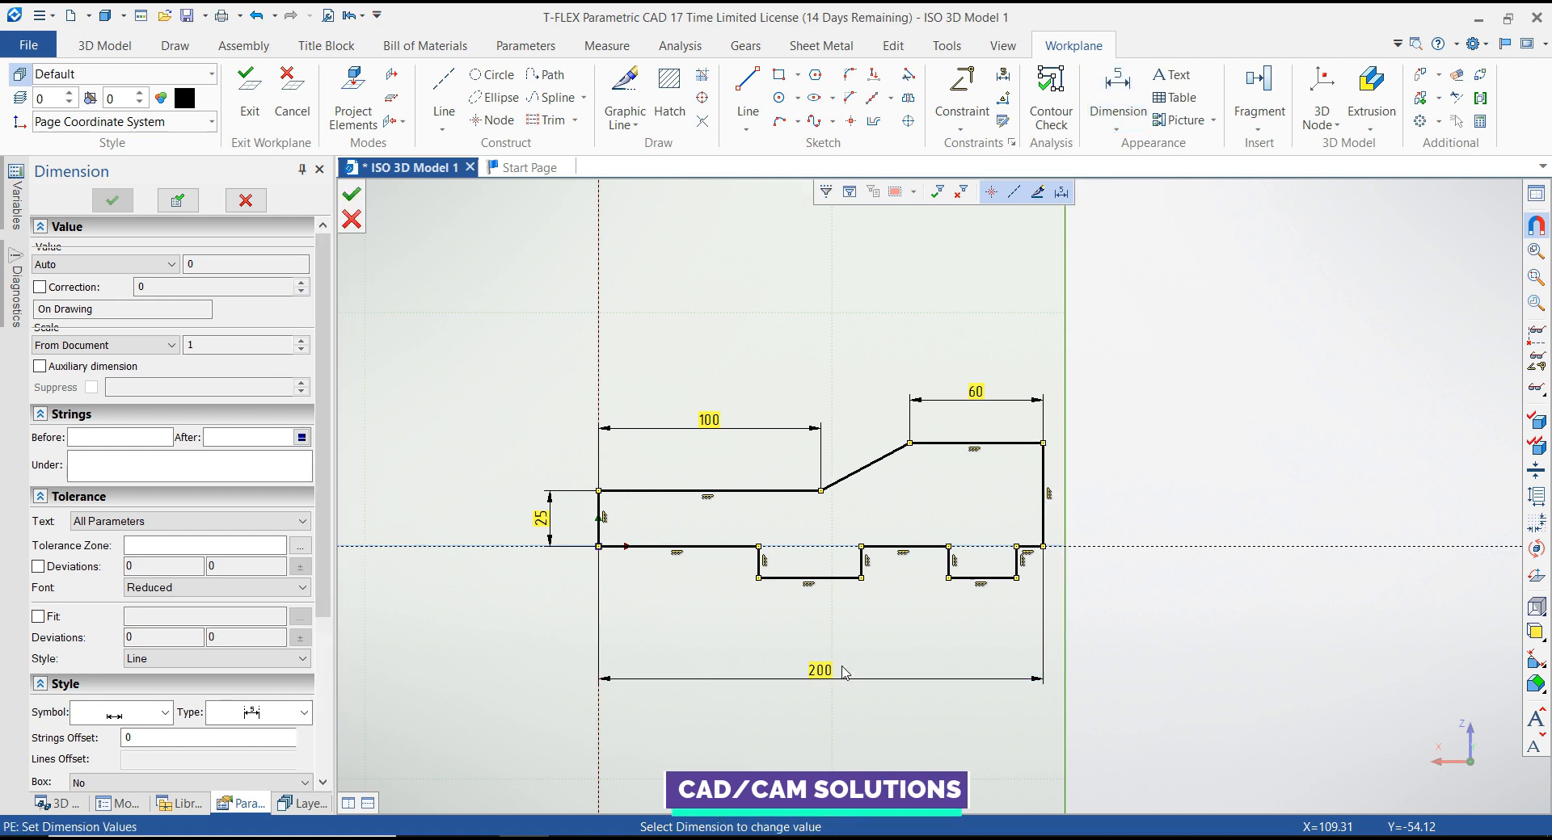
Step: Dimension the distance from the profile's left end to the near side of the left tab as 50
{"action": "scroll", "coordinate": [853, 653], "scroll_direction": "up", "scroll_amount": 2}
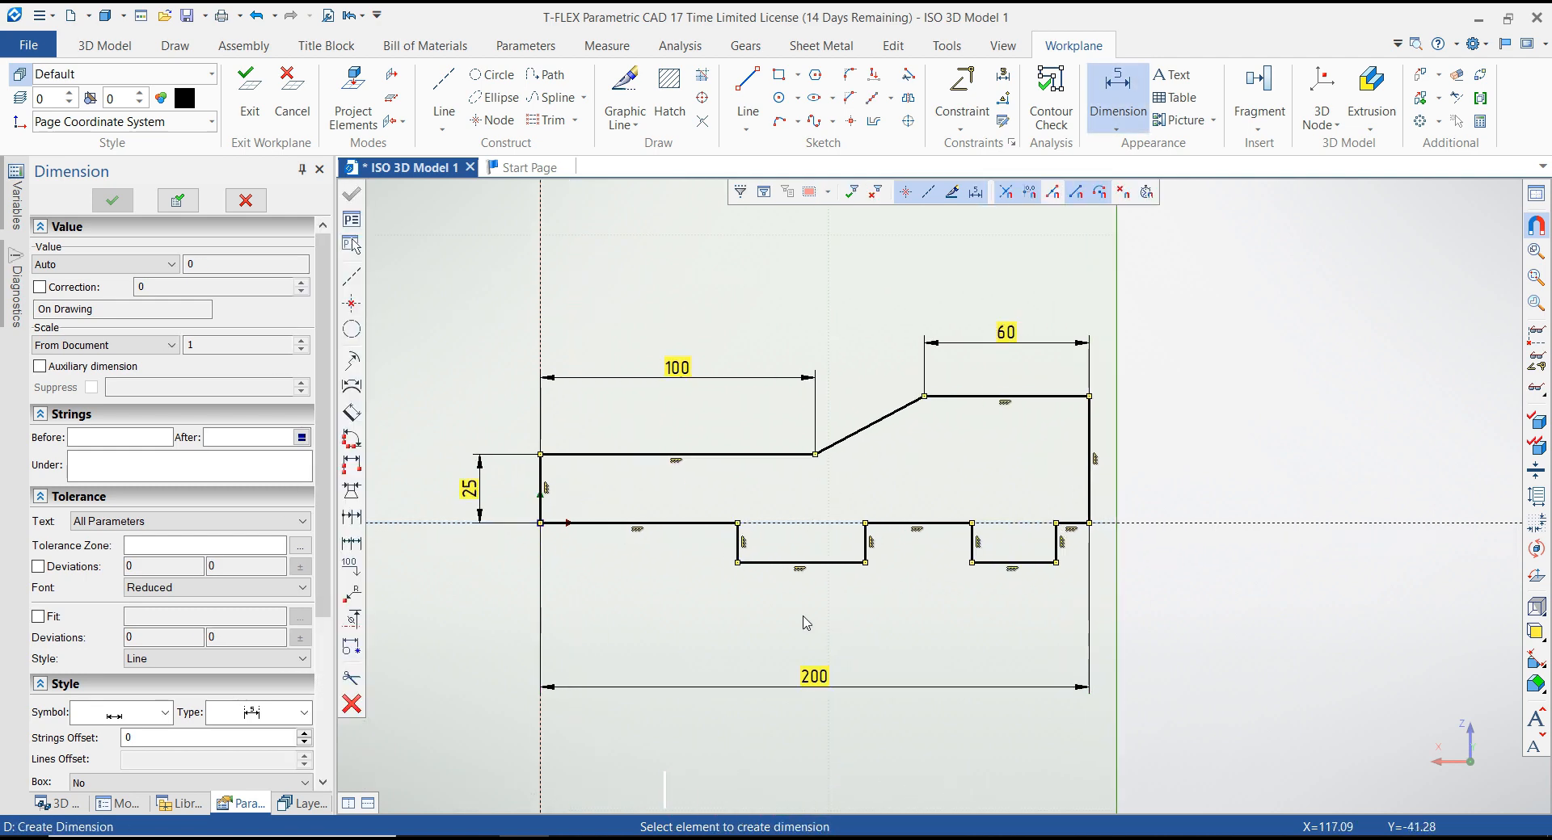
{"action": "left_click", "coordinate": [541, 497]}
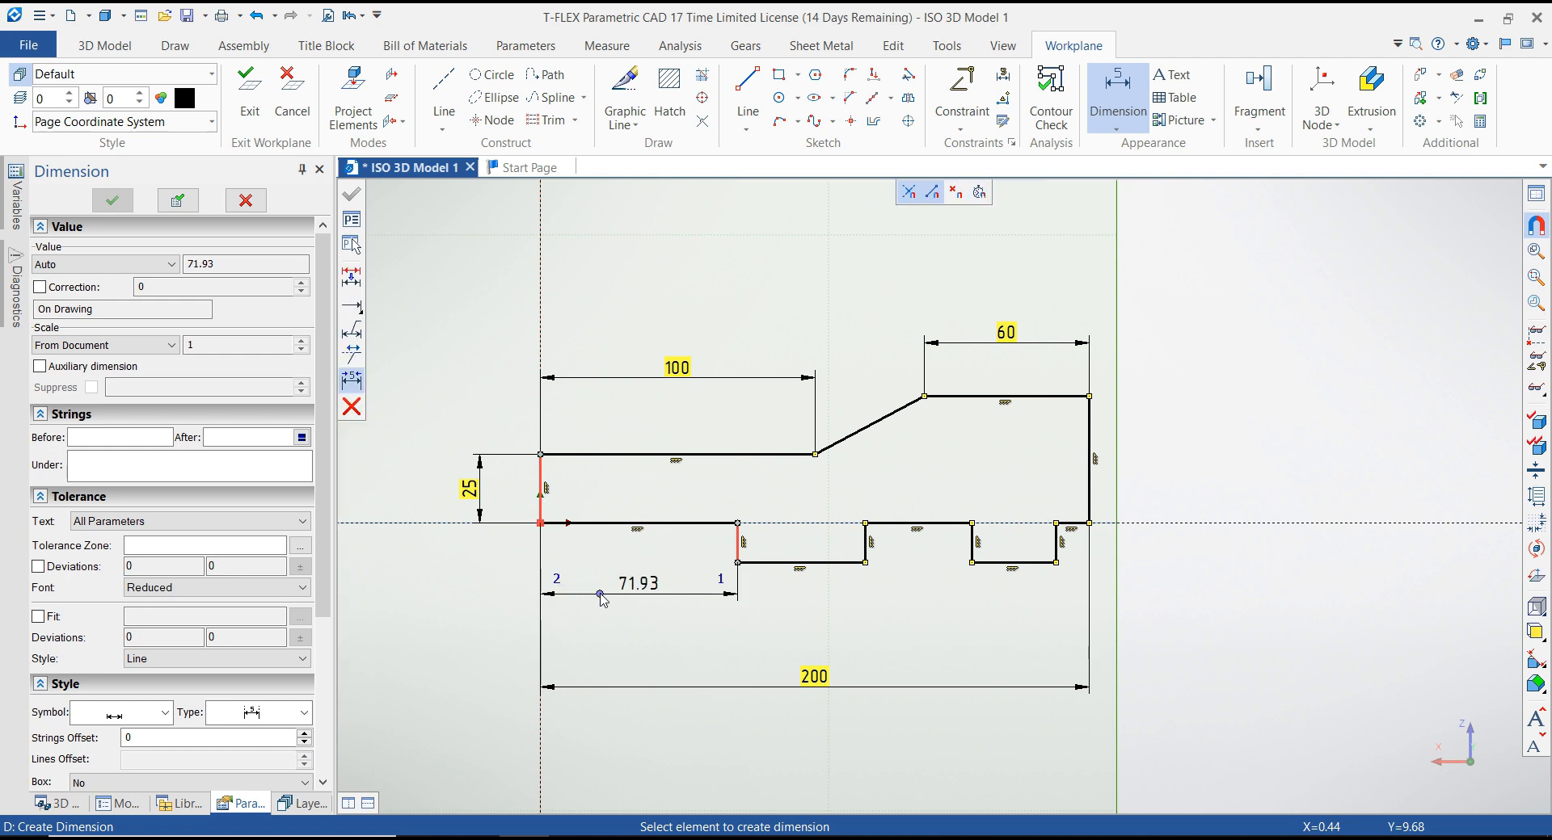
{"action": "left_click", "coordinate": [602, 614]}
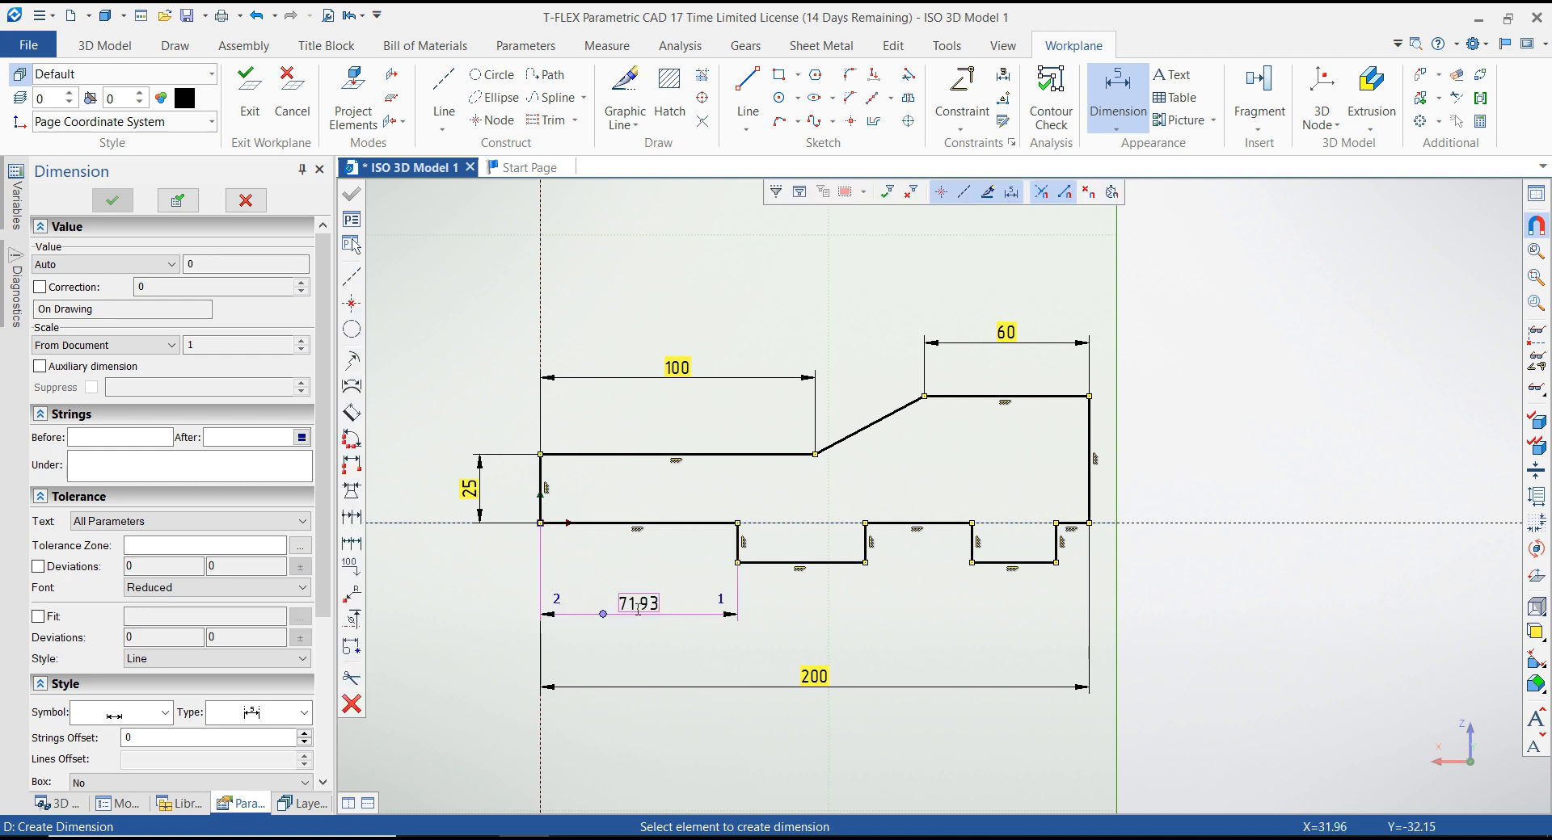
{"action": "type", "text": "50"}
{"action": "key", "text": "Return"}
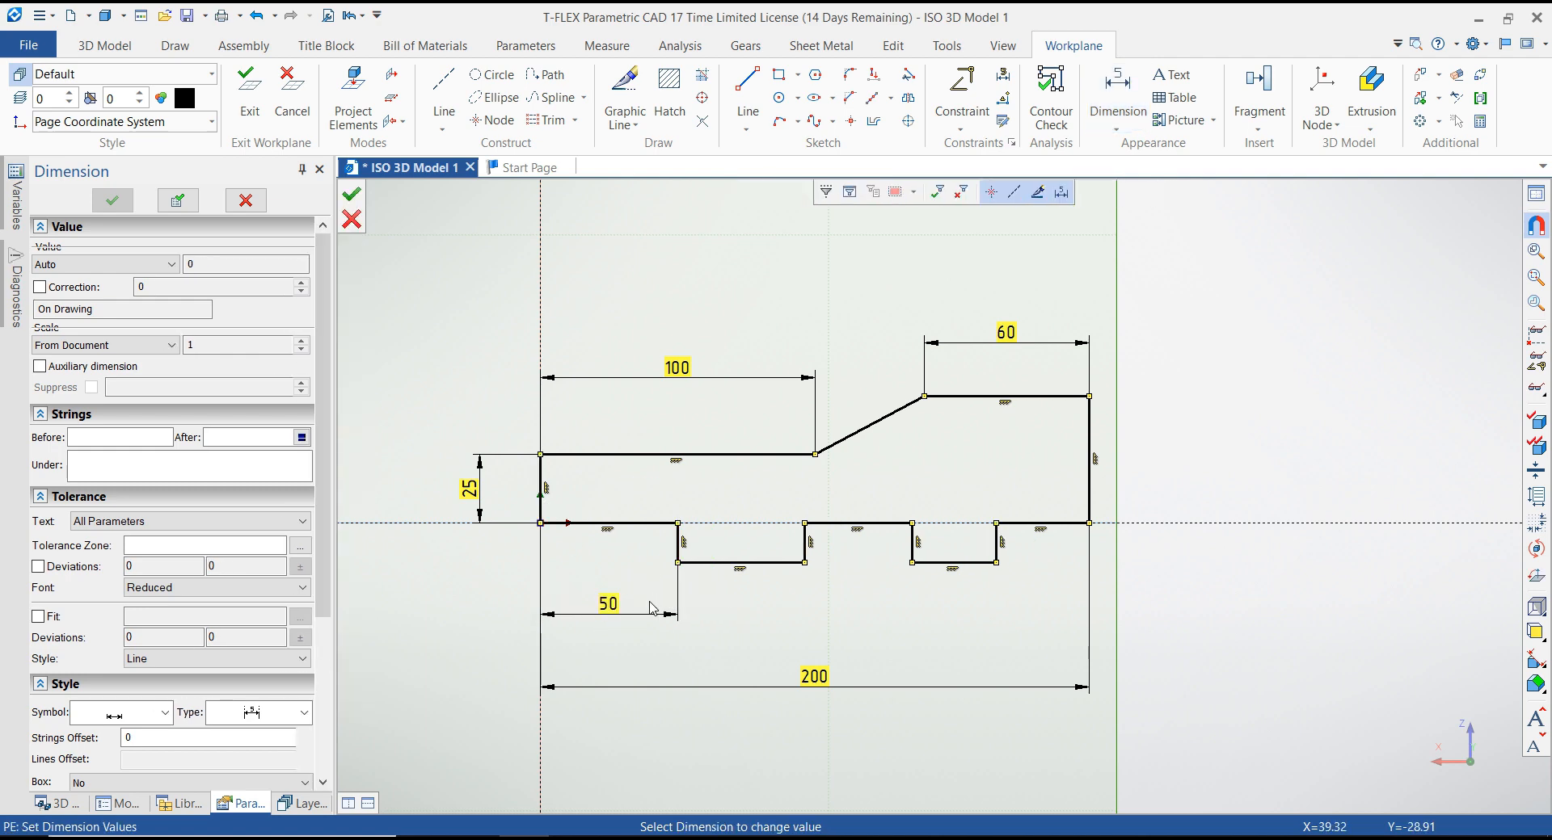
Step: Dimension the width of the left tab in line with the adjacent dimension and set it to 50
{"action": "left_click", "coordinate": [811, 547]}
{"action": "left_click", "coordinate": [752, 616]}
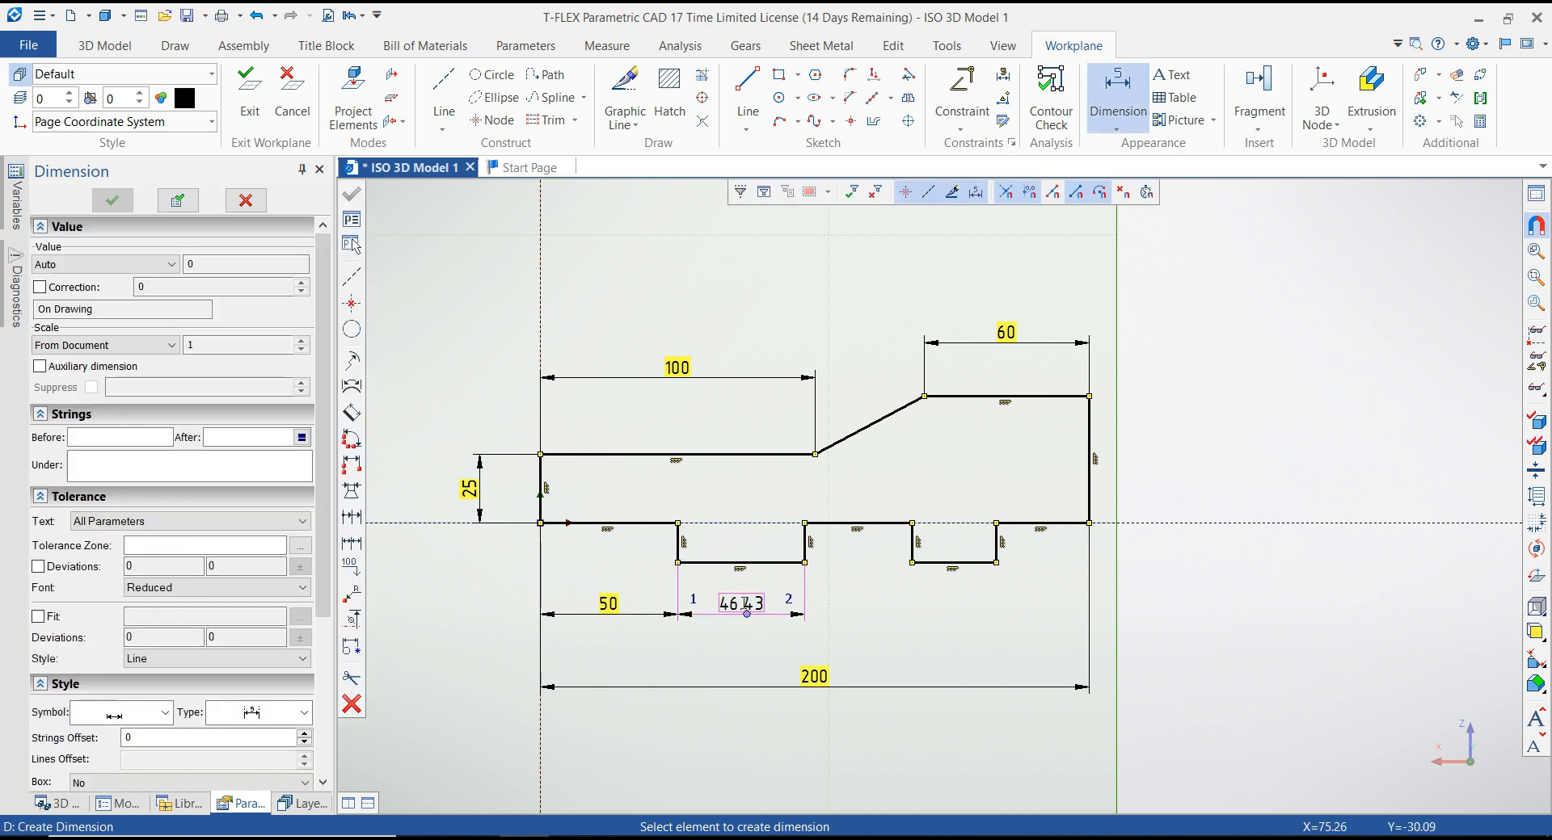
{"action": "left_click", "coordinate": [747, 606]}
{"action": "type", "text": "50"}
{"action": "key", "text": "Return"}
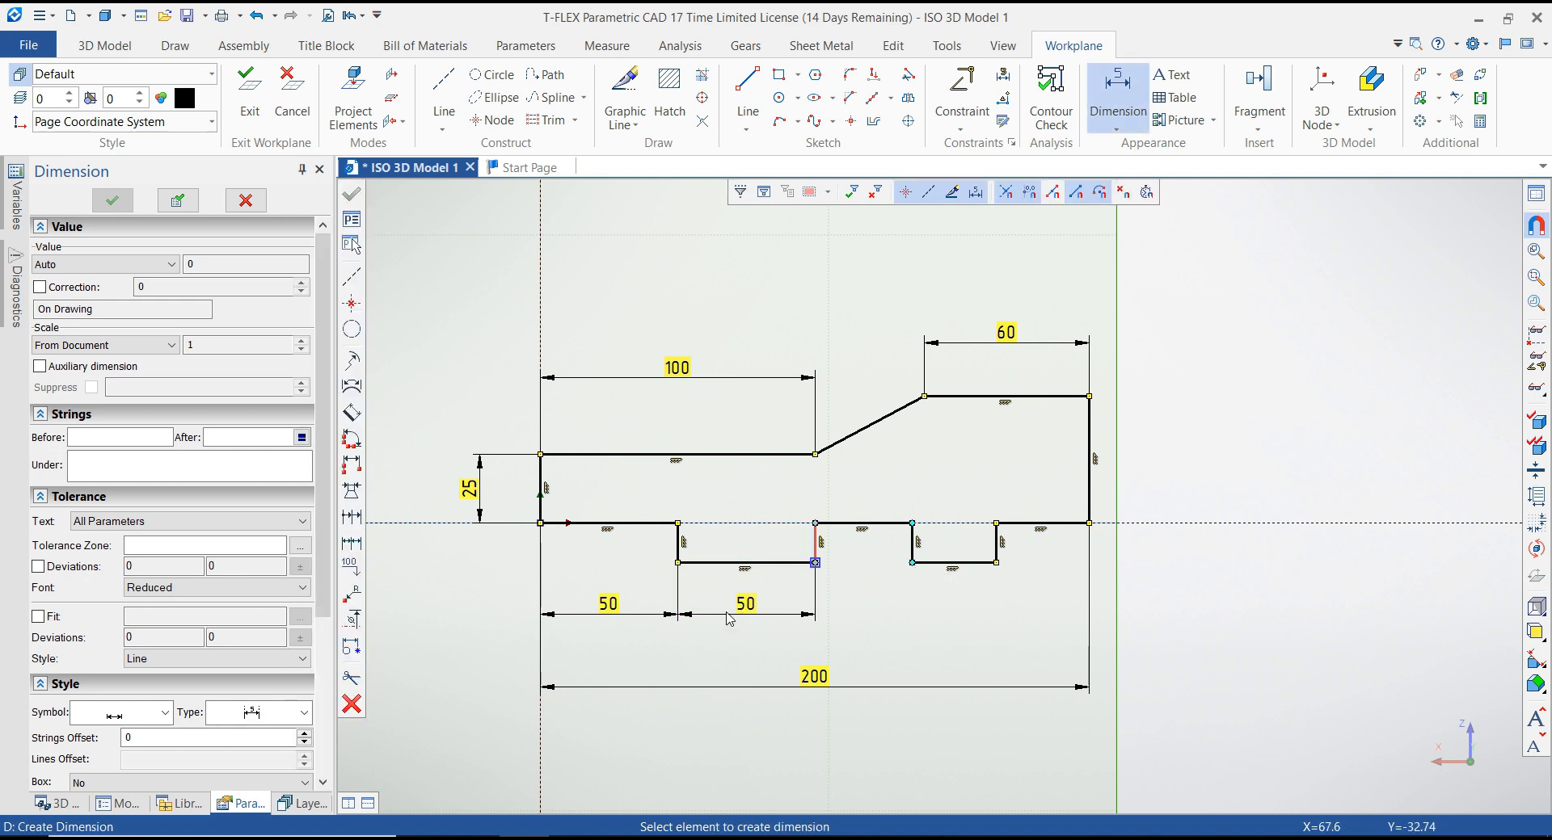
Step: Change the left tab's width dimension to 37.5
{"action": "left_click", "coordinate": [750, 604]}
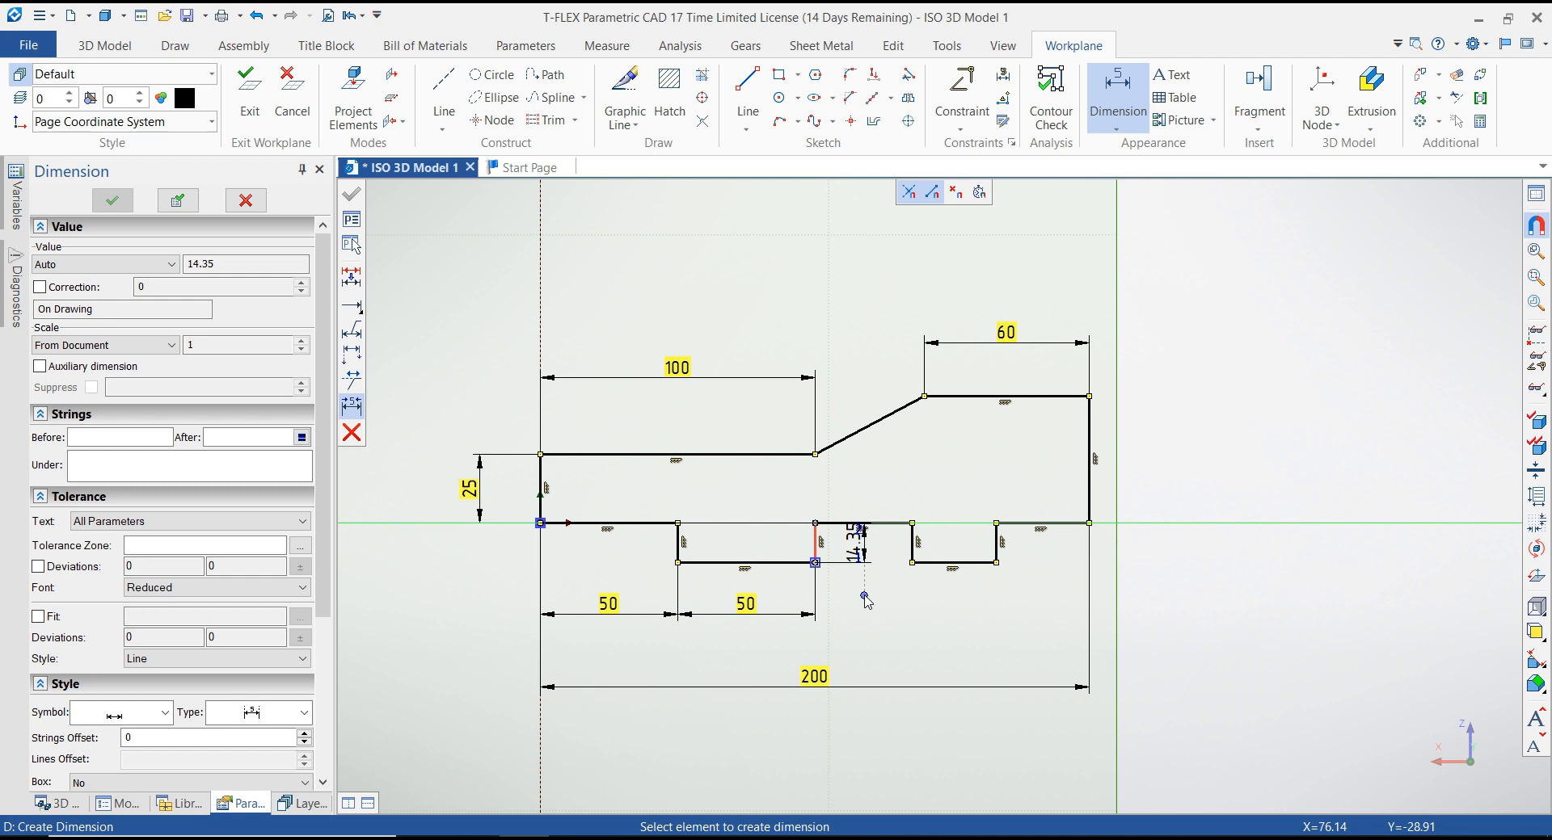
{"action": "key", "text": "Escape"}
{"action": "double_click", "coordinate": [744, 606]}
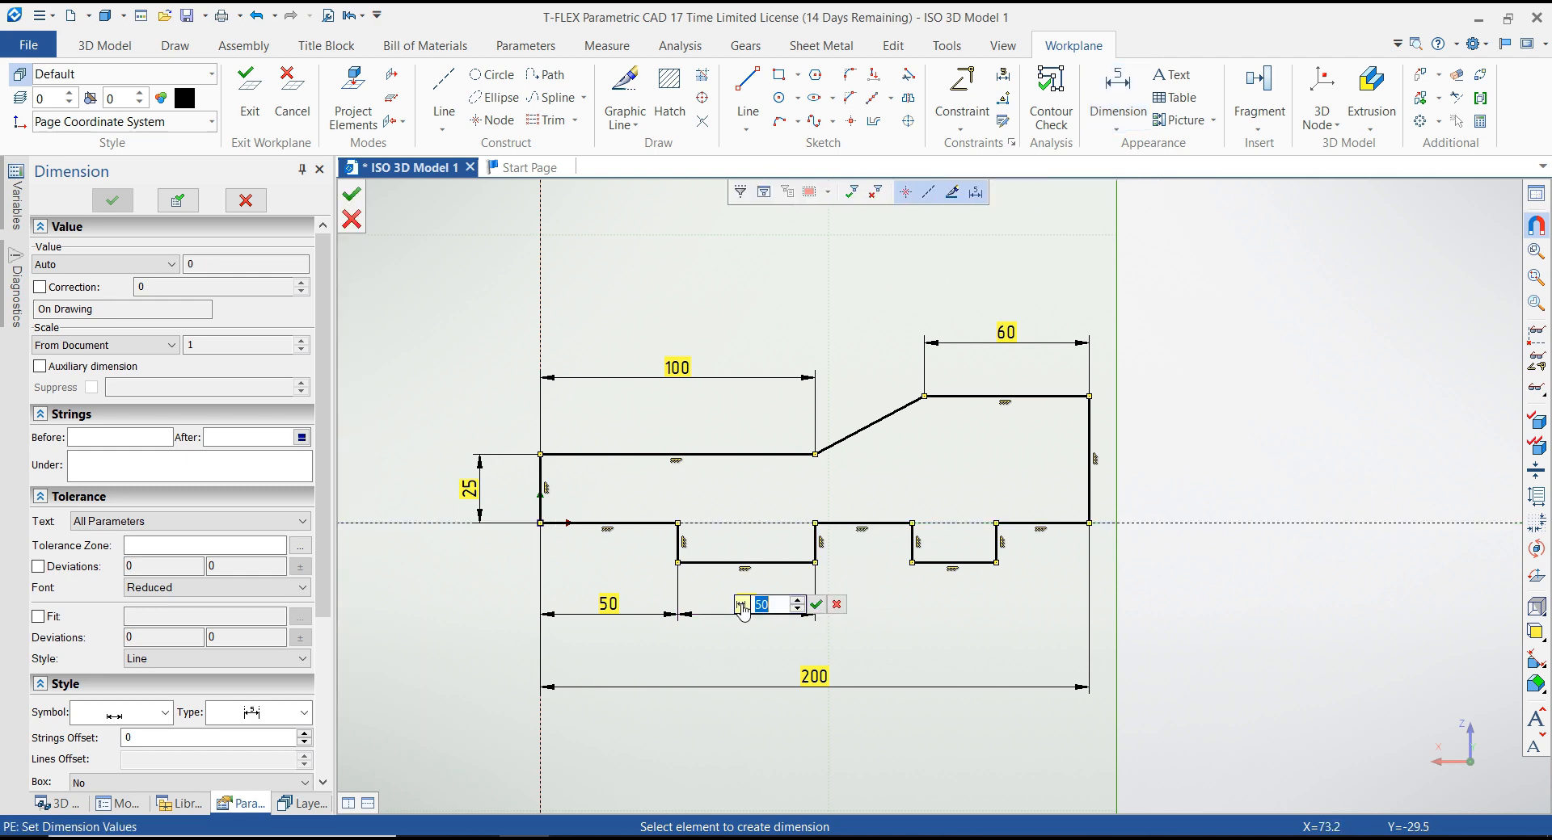
{"action": "key", "text": "Return"}
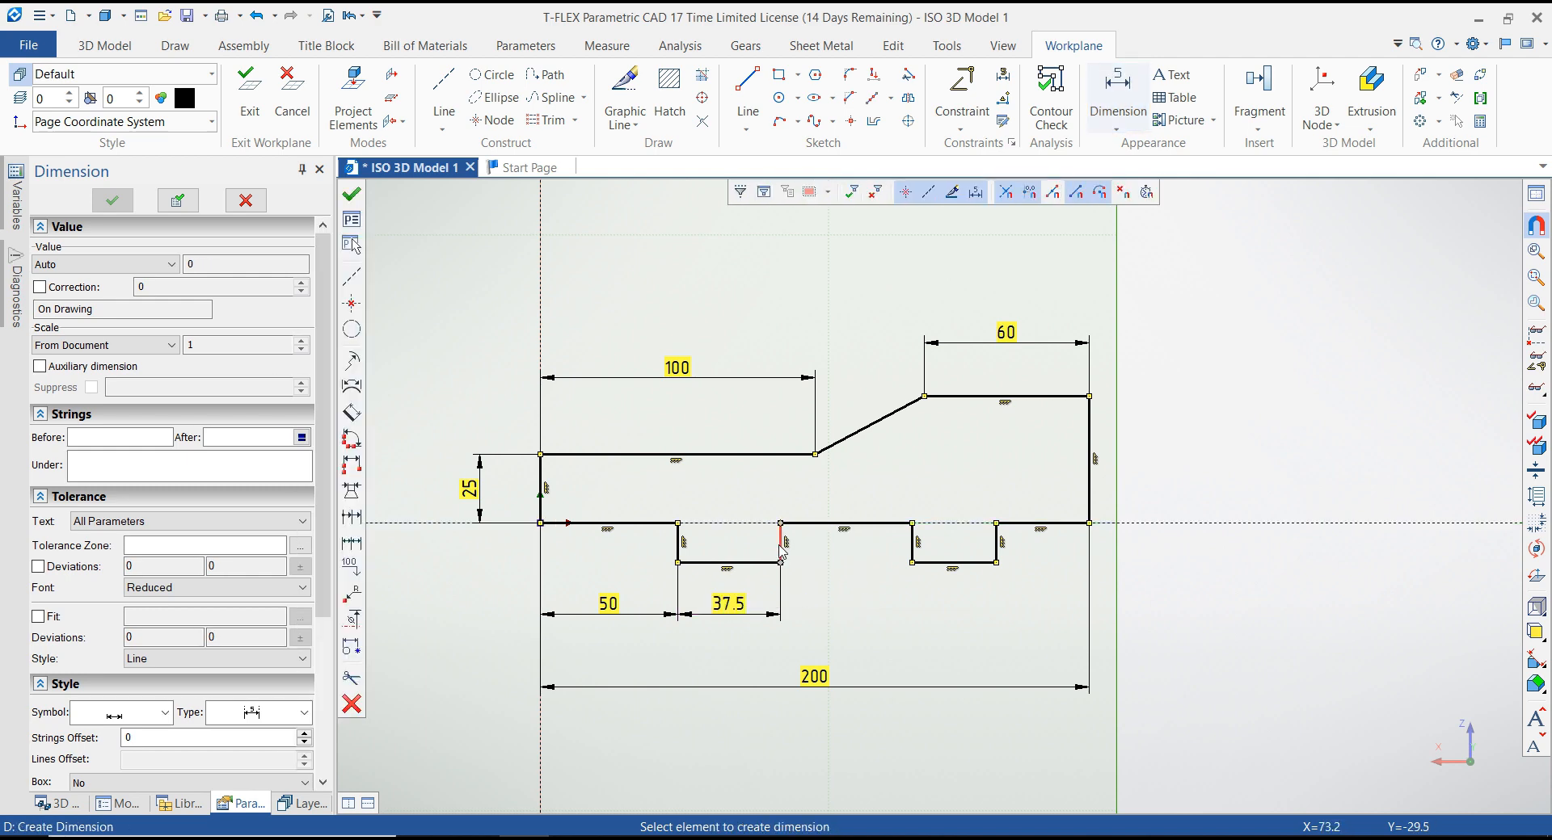
Step: Dimension the gap between the two tabs and set it to 25
{"action": "left_click", "coordinate": [912, 553]}
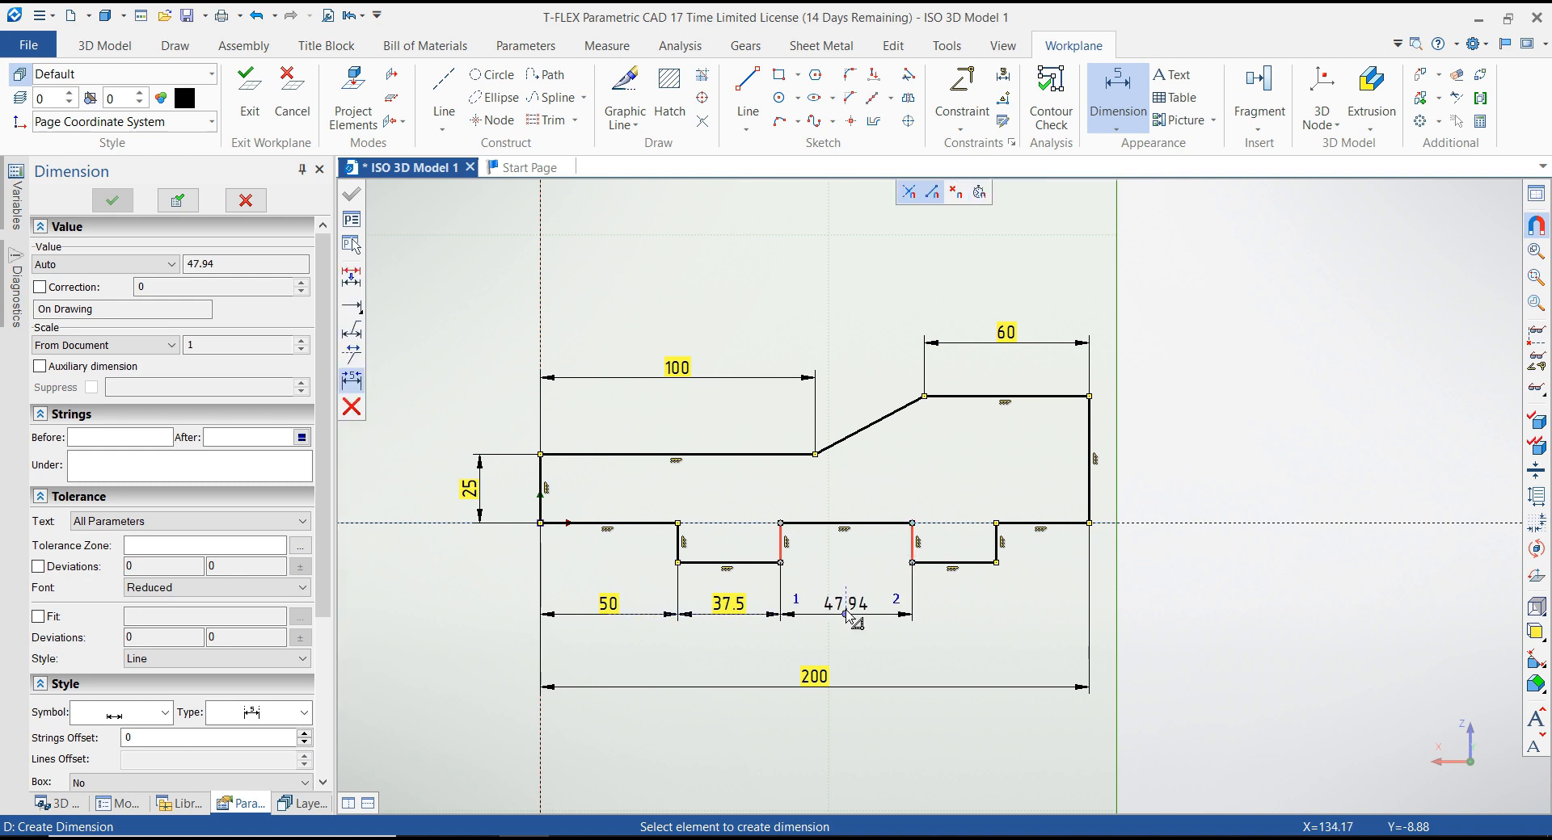
{"action": "left_click", "coordinate": [845, 611]}
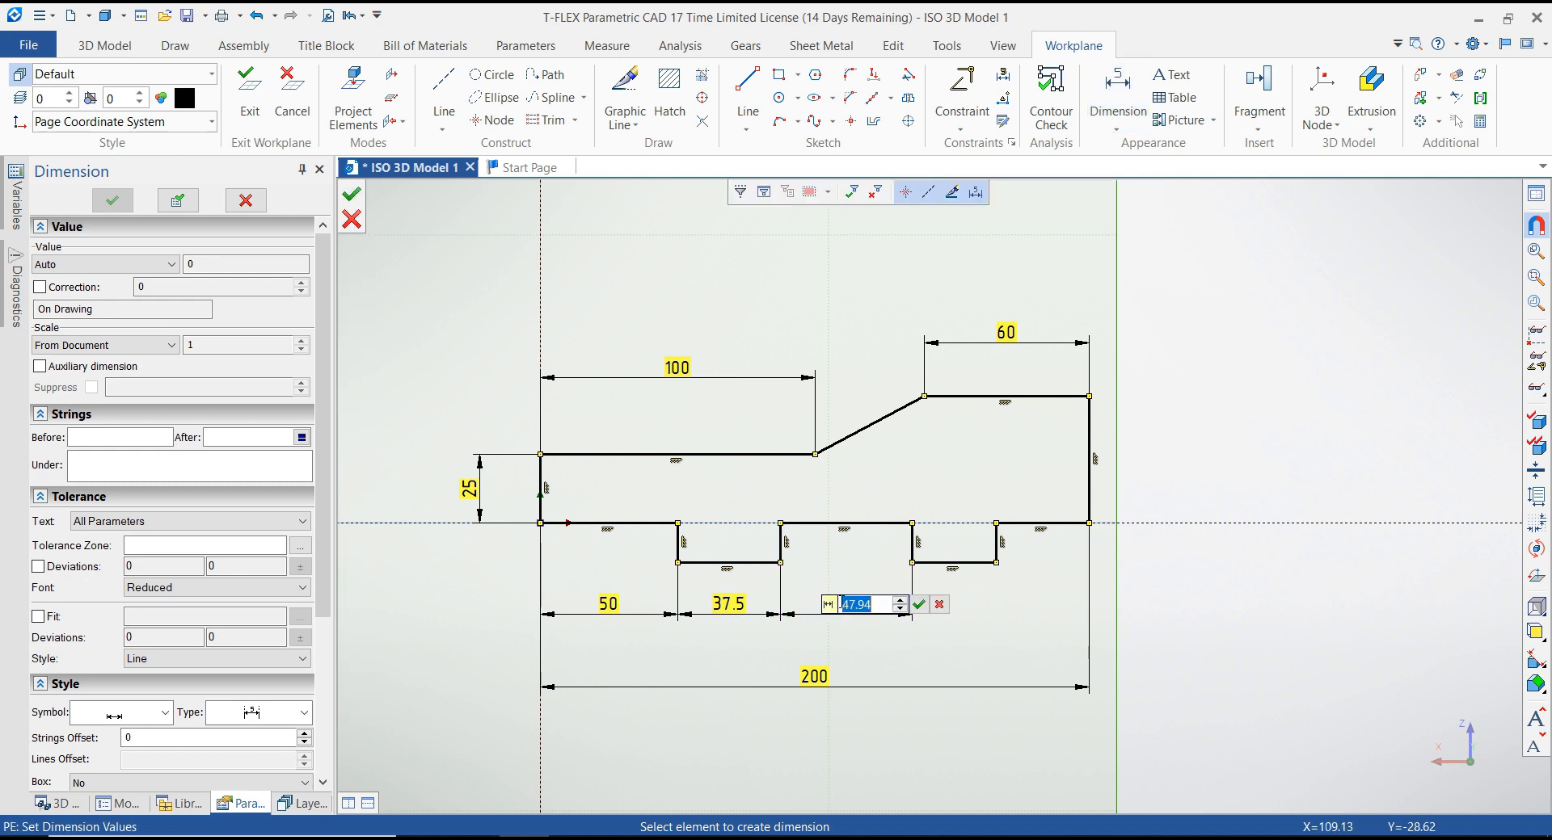
{"action": "key", "text": "Return"}
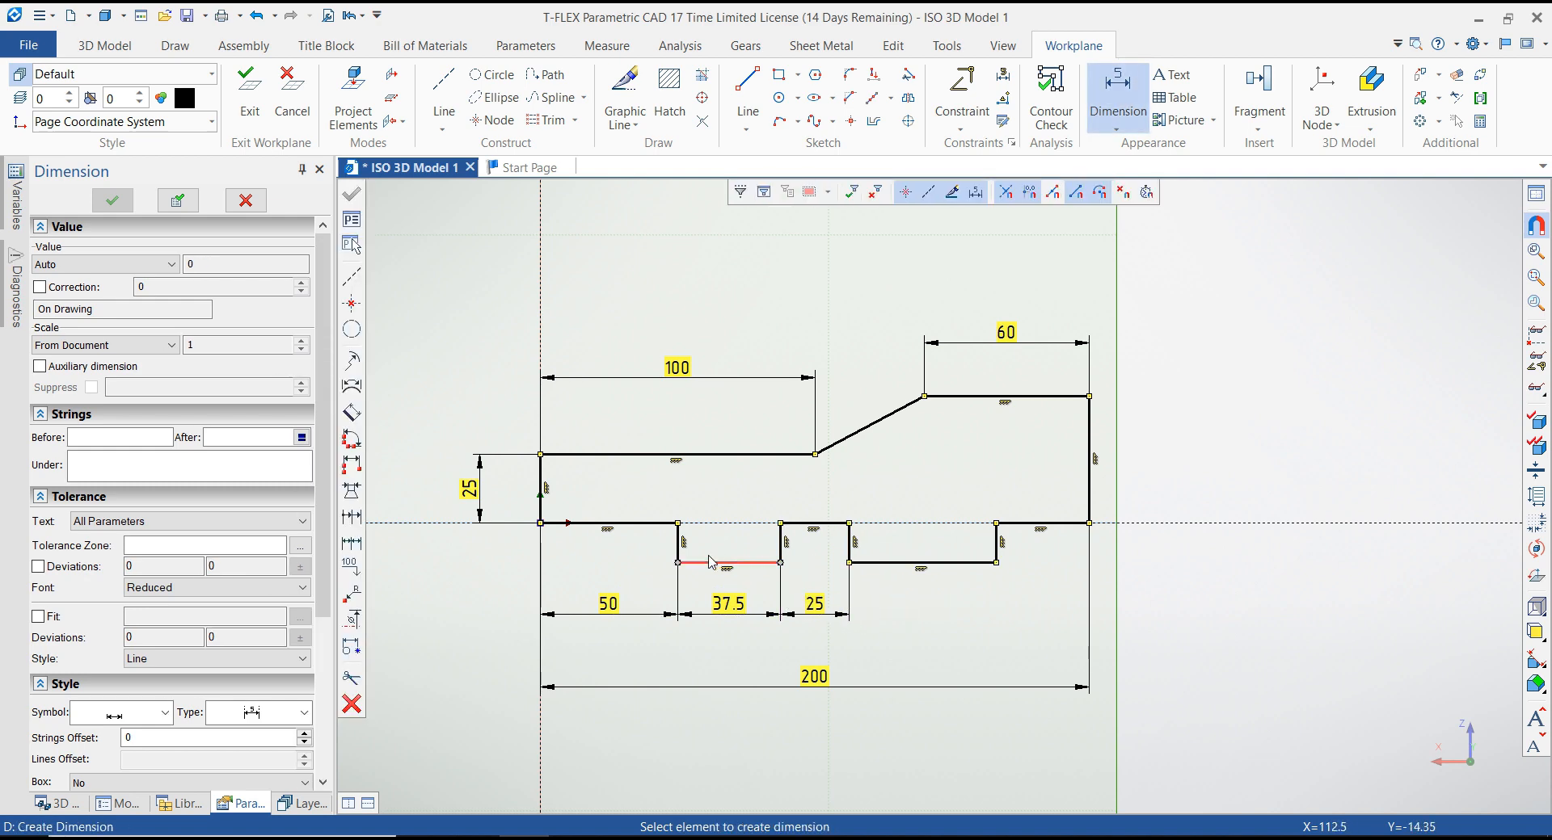
Step: Dimension the overall width across both lower tabs, place it above the 200 dimension, and set it to 100
{"action": "left_click", "coordinate": [998, 558]}
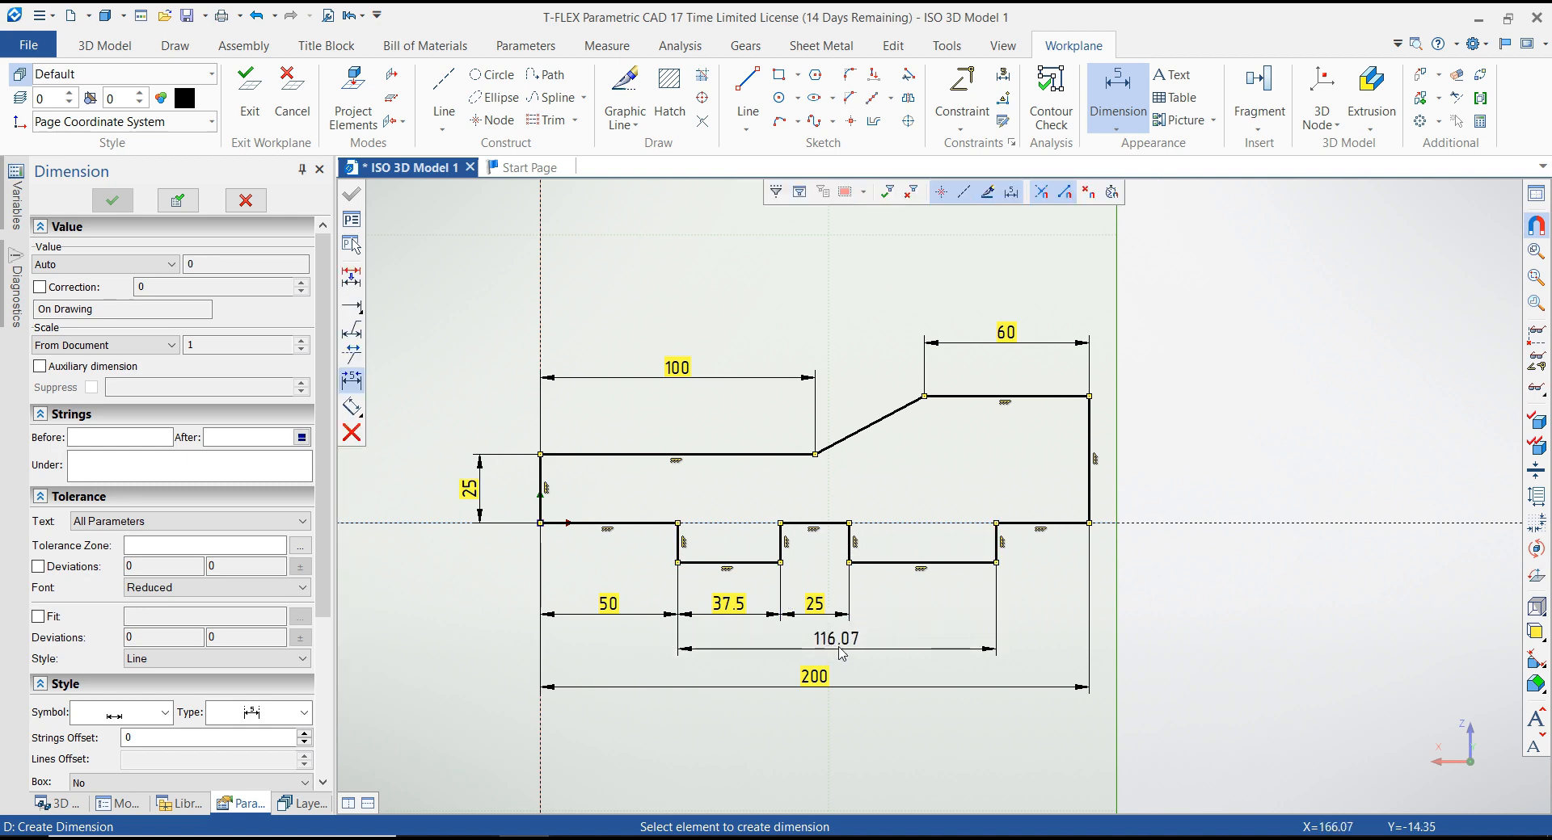
{"action": "left_click", "coordinate": [841, 651]}
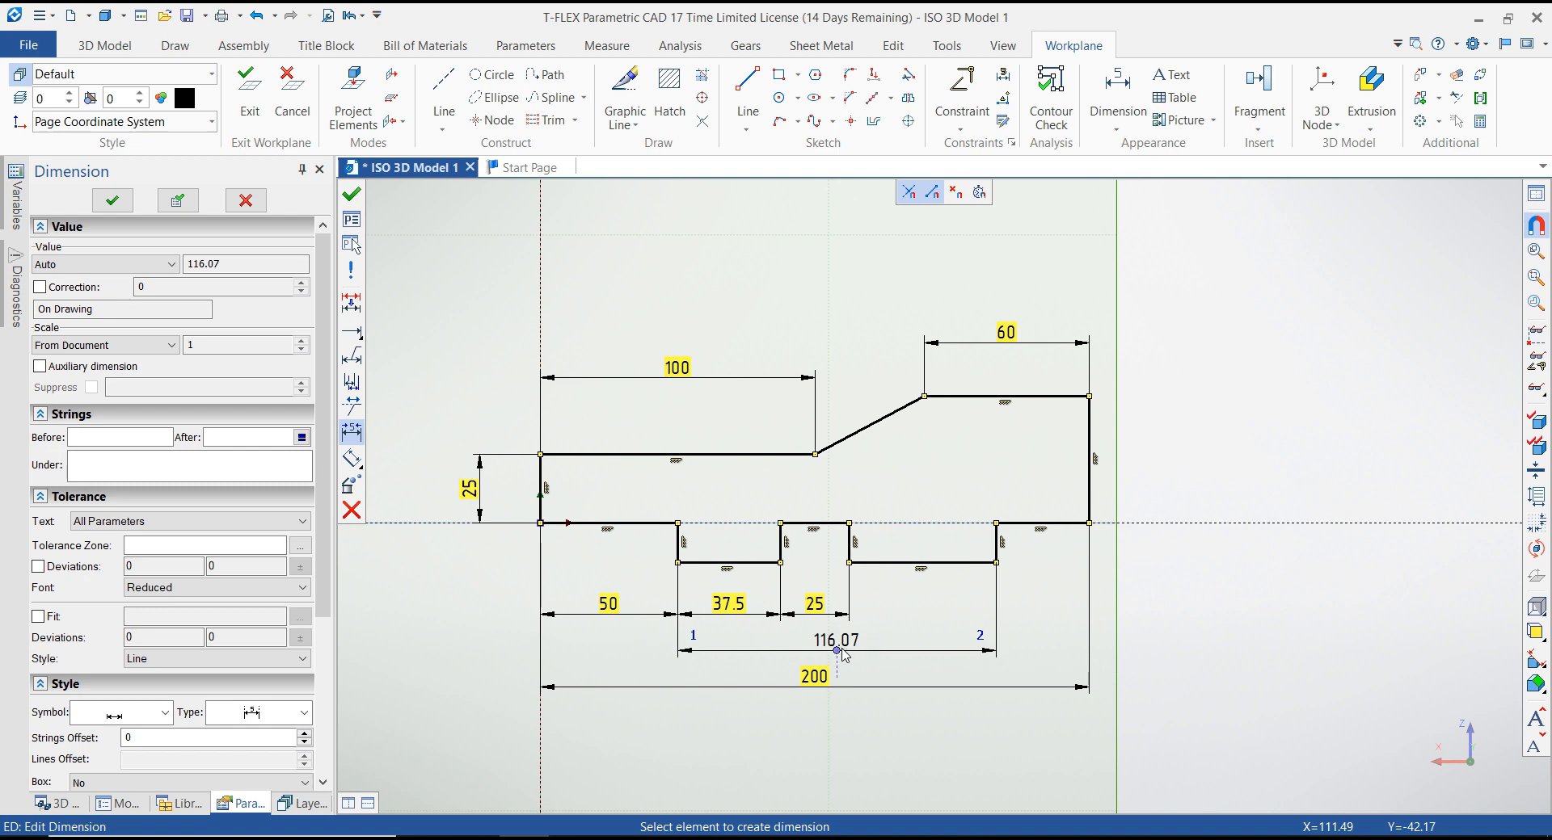
{"action": "left_click_drag", "start_coordinate": [841, 649], "coordinate": [830, 644]}
{"action": "left_click", "coordinate": [838, 648]}
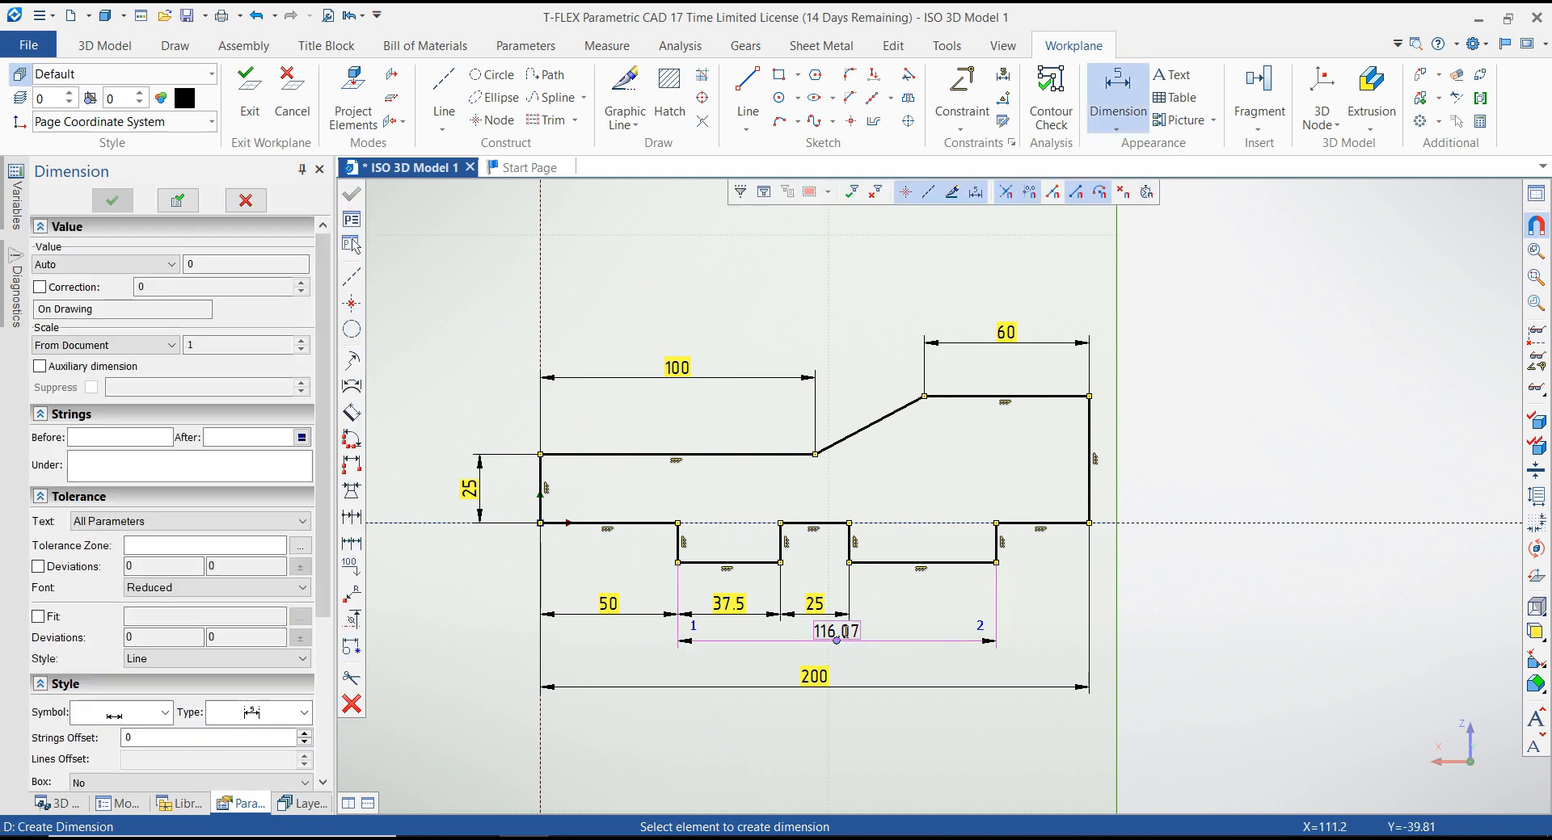
{"action": "double_click", "coordinate": [847, 633]}
{"action": "type", "text": "100"}
{"action": "key", "text": "Return"}
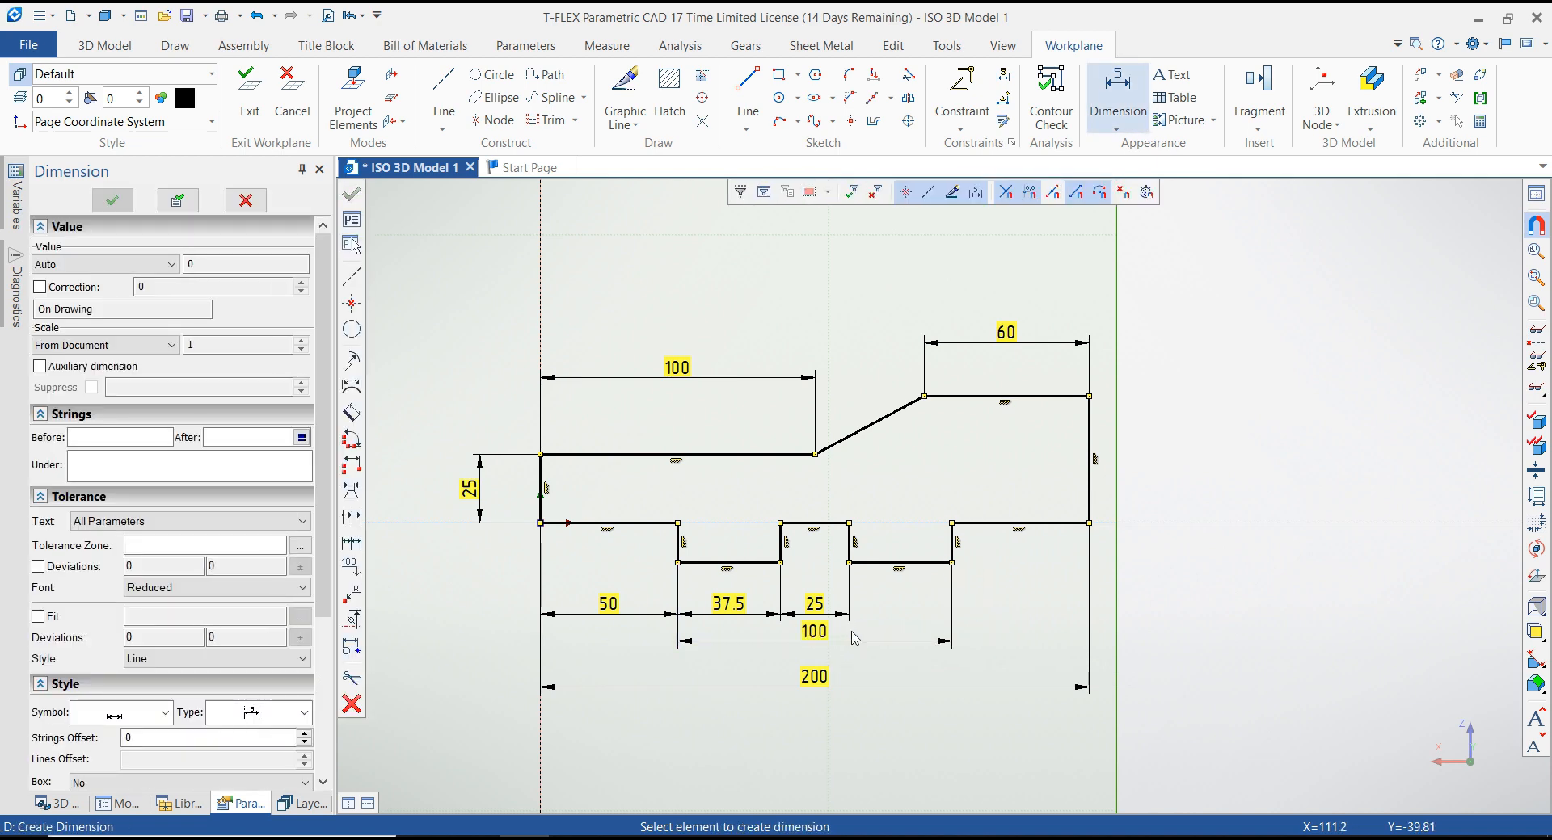
Step: Dimension the height of the profile's right end above the base line and set it to 40
{"action": "scroll", "coordinate": [1069, 585], "scroll_direction": "down", "scroll_amount": 1}
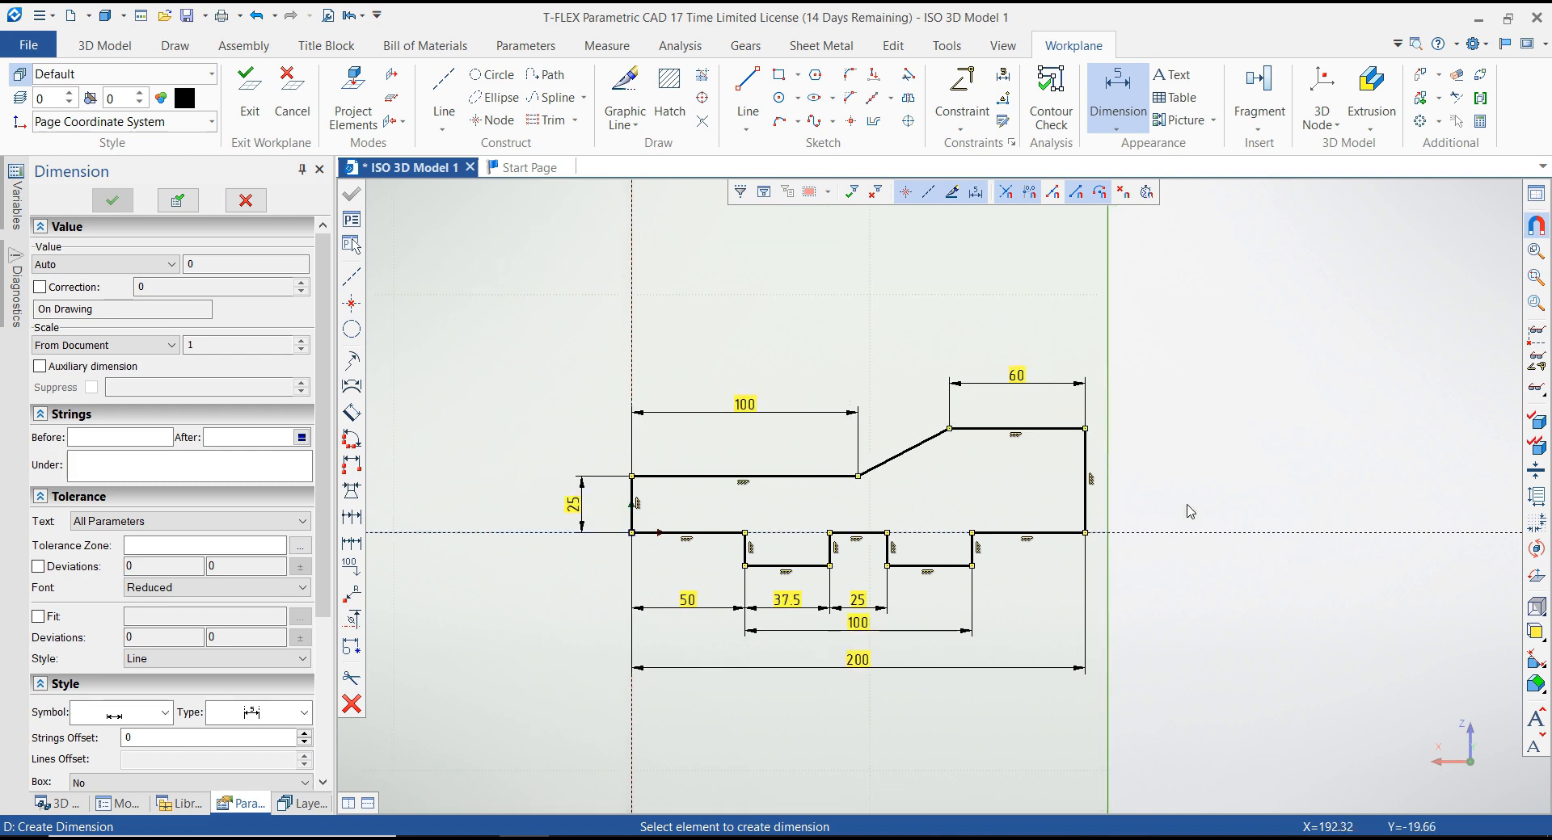
{"action": "left_click", "coordinate": [1062, 537]}
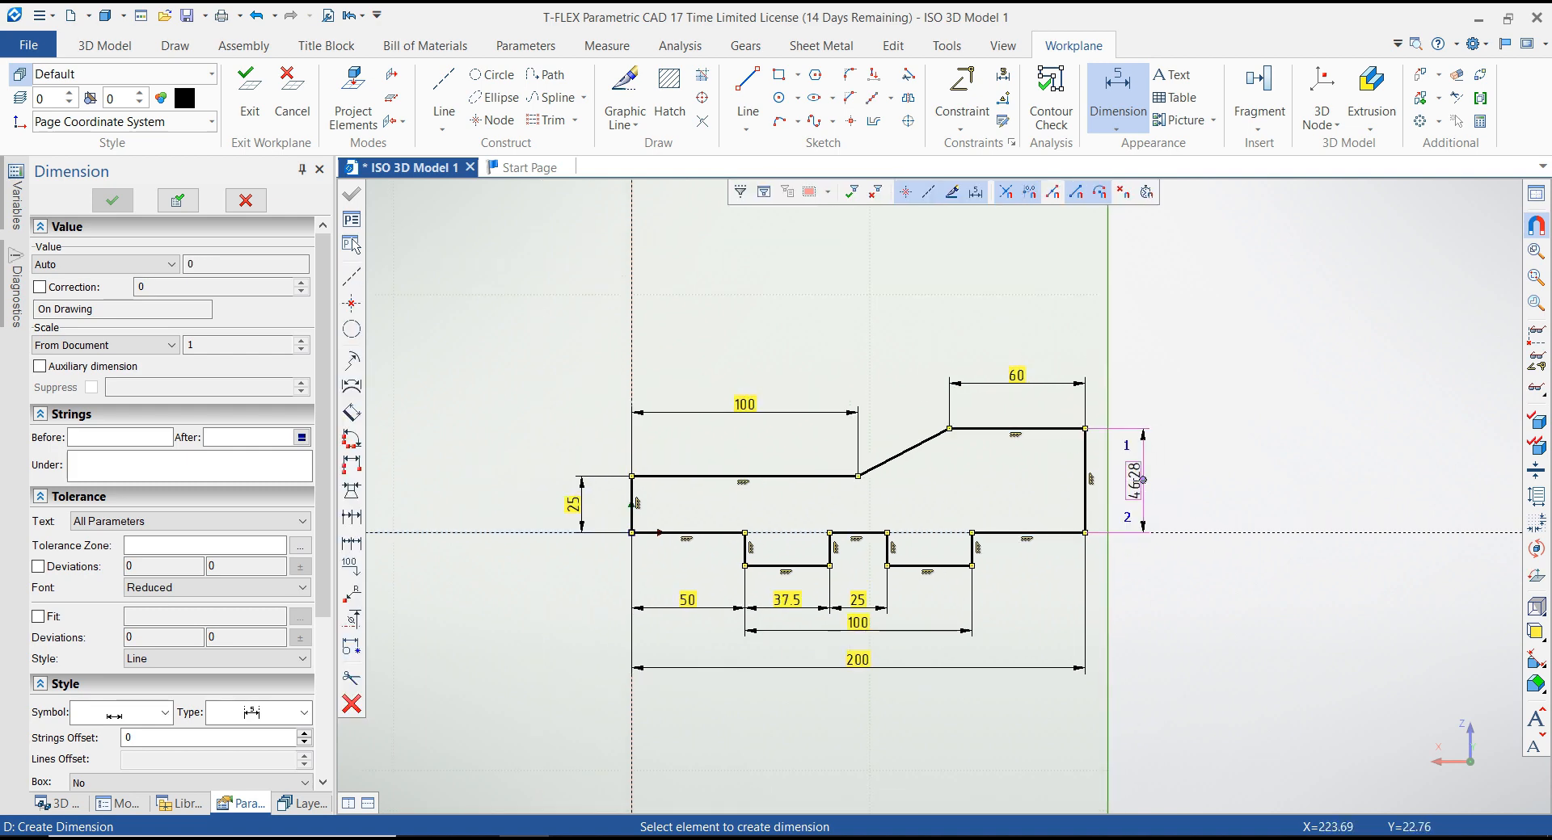
{"action": "left_click", "coordinate": [1139, 488]}
{"action": "type", "text": "40"}
{"action": "key", "text": "Return"}
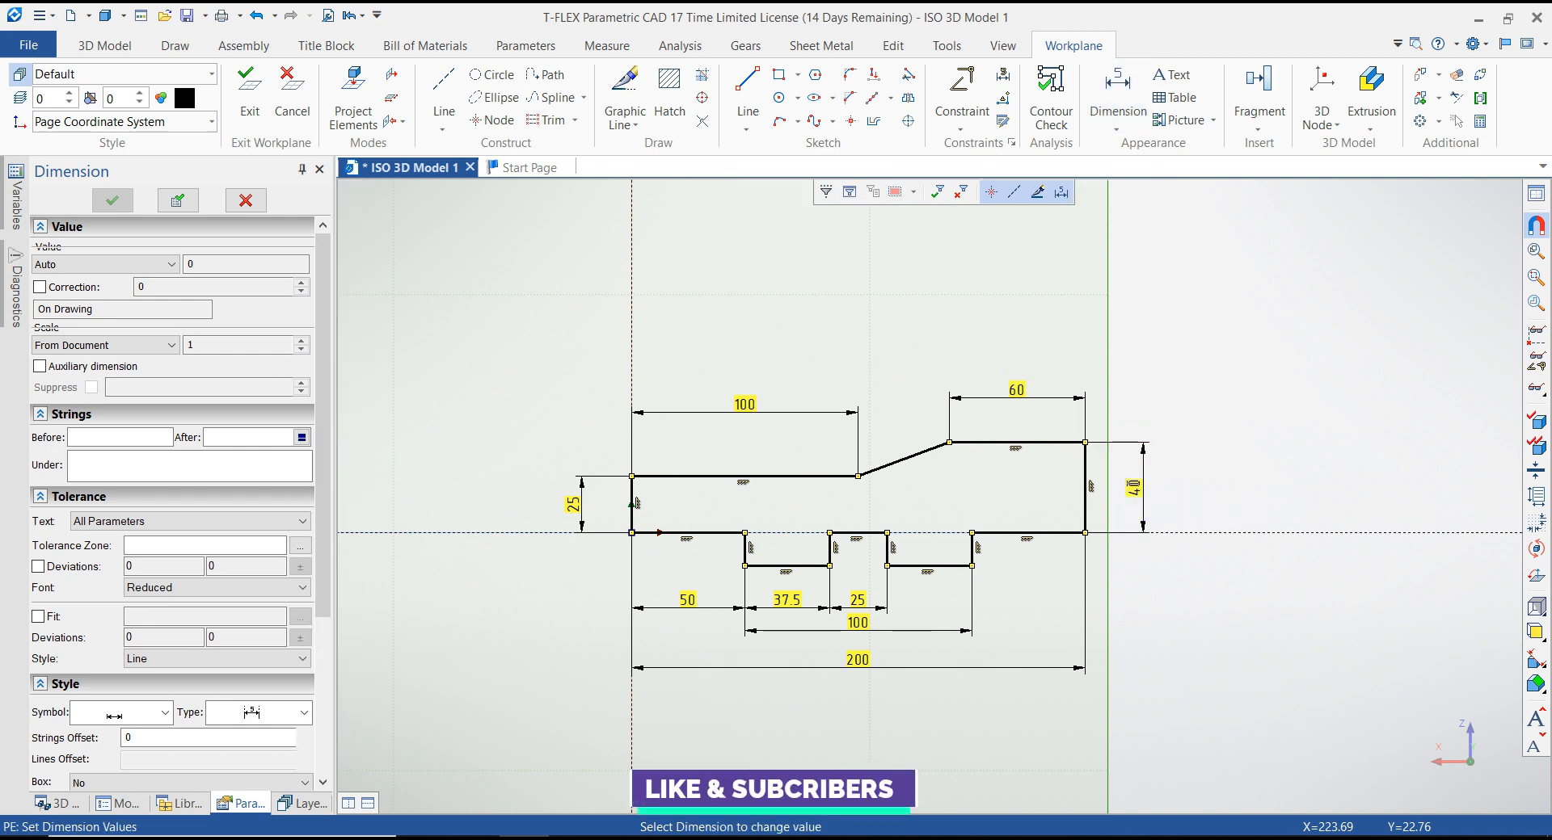
Step: Dimension the depth of the right tab below the base line and set it to 10
{"action": "left_click", "coordinate": [958, 567]}
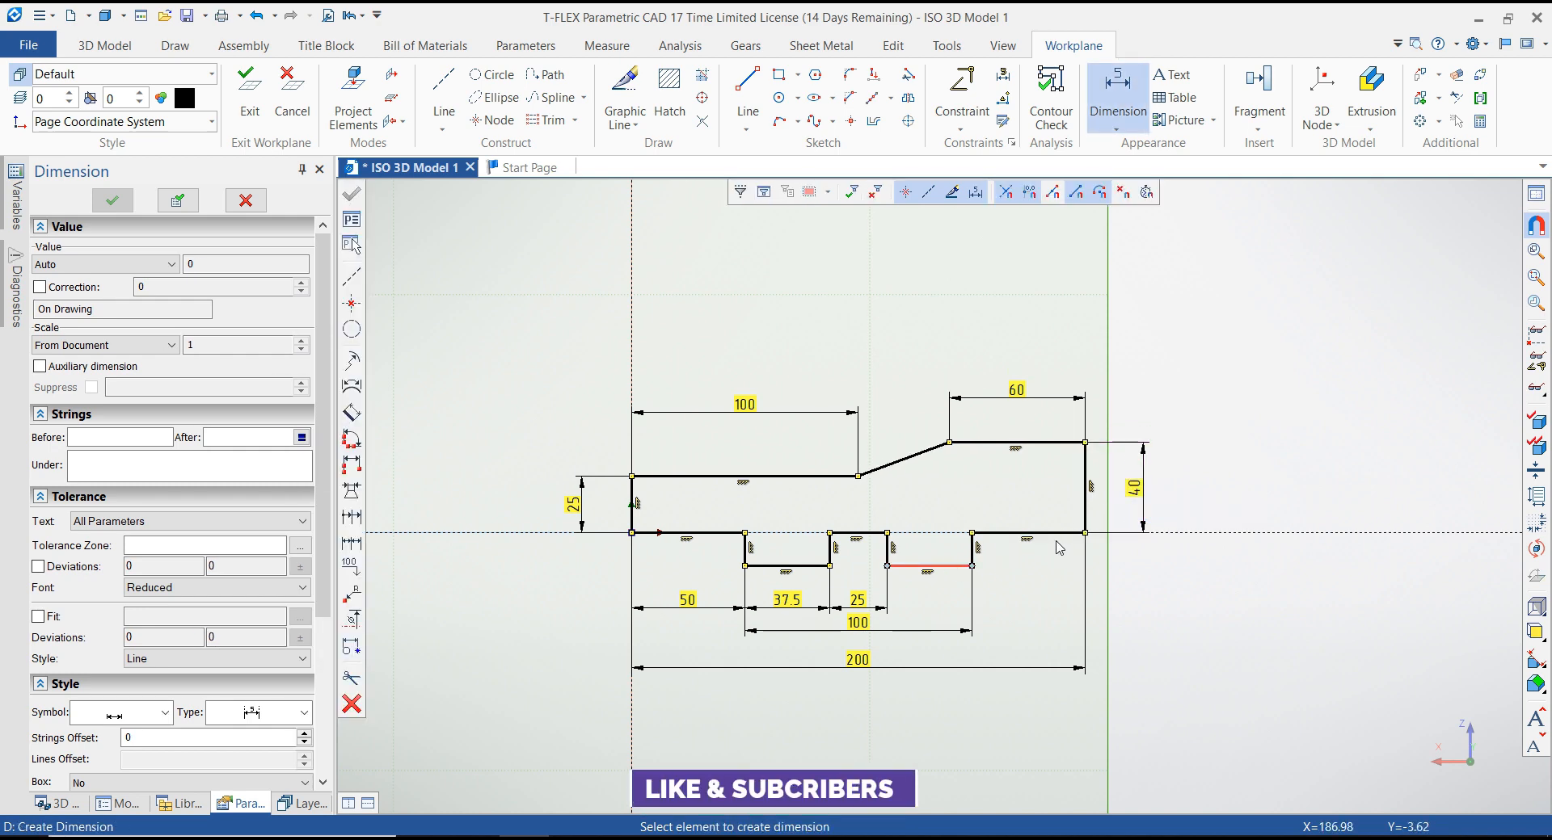
{"action": "left_click", "coordinate": [1060, 533]}
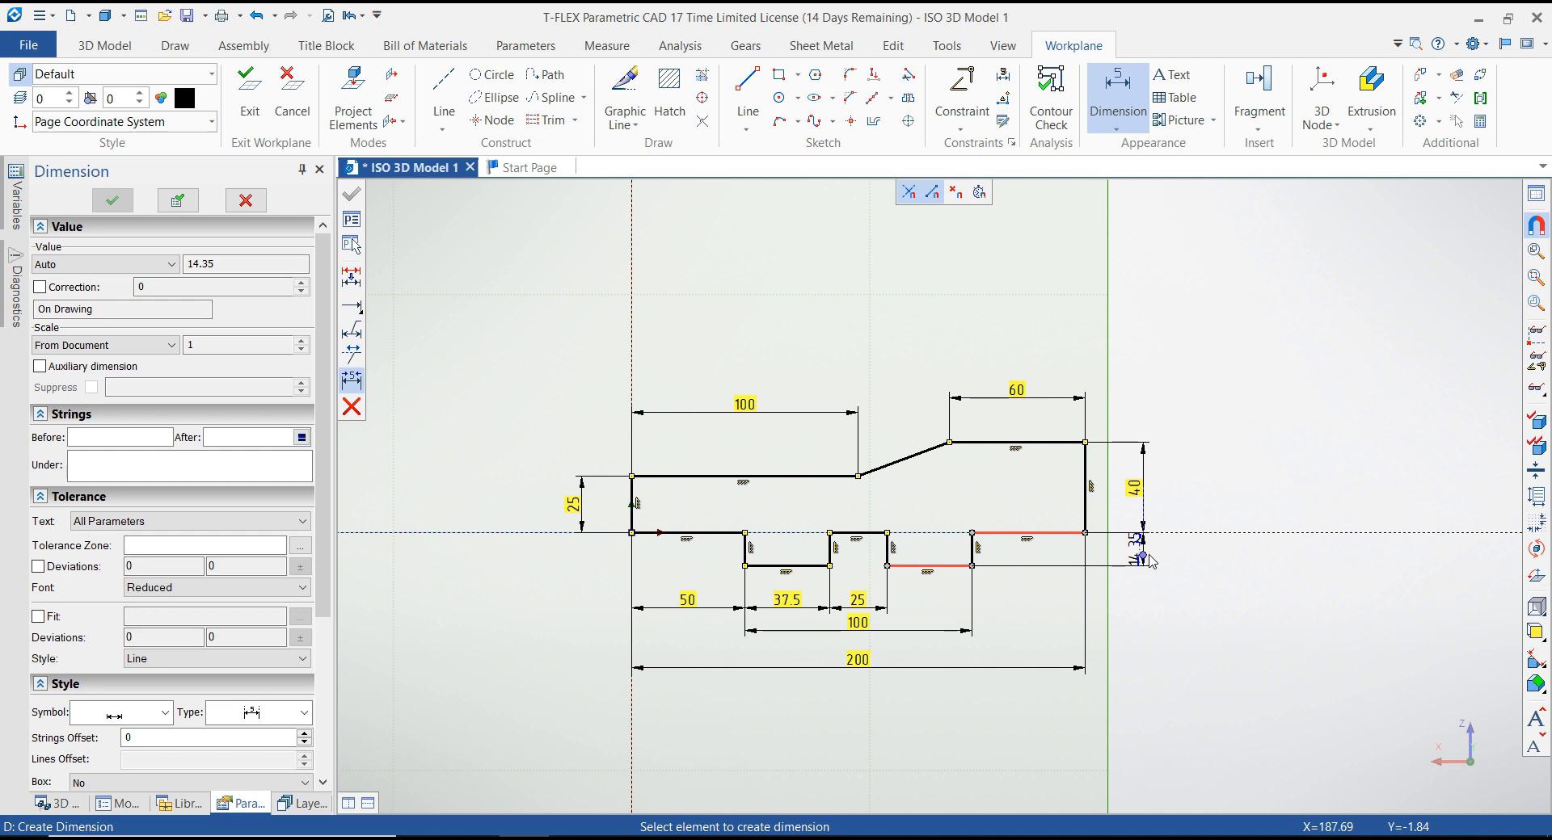
{"action": "left_click", "coordinate": [1142, 558]}
{"action": "type", "text": "1"}
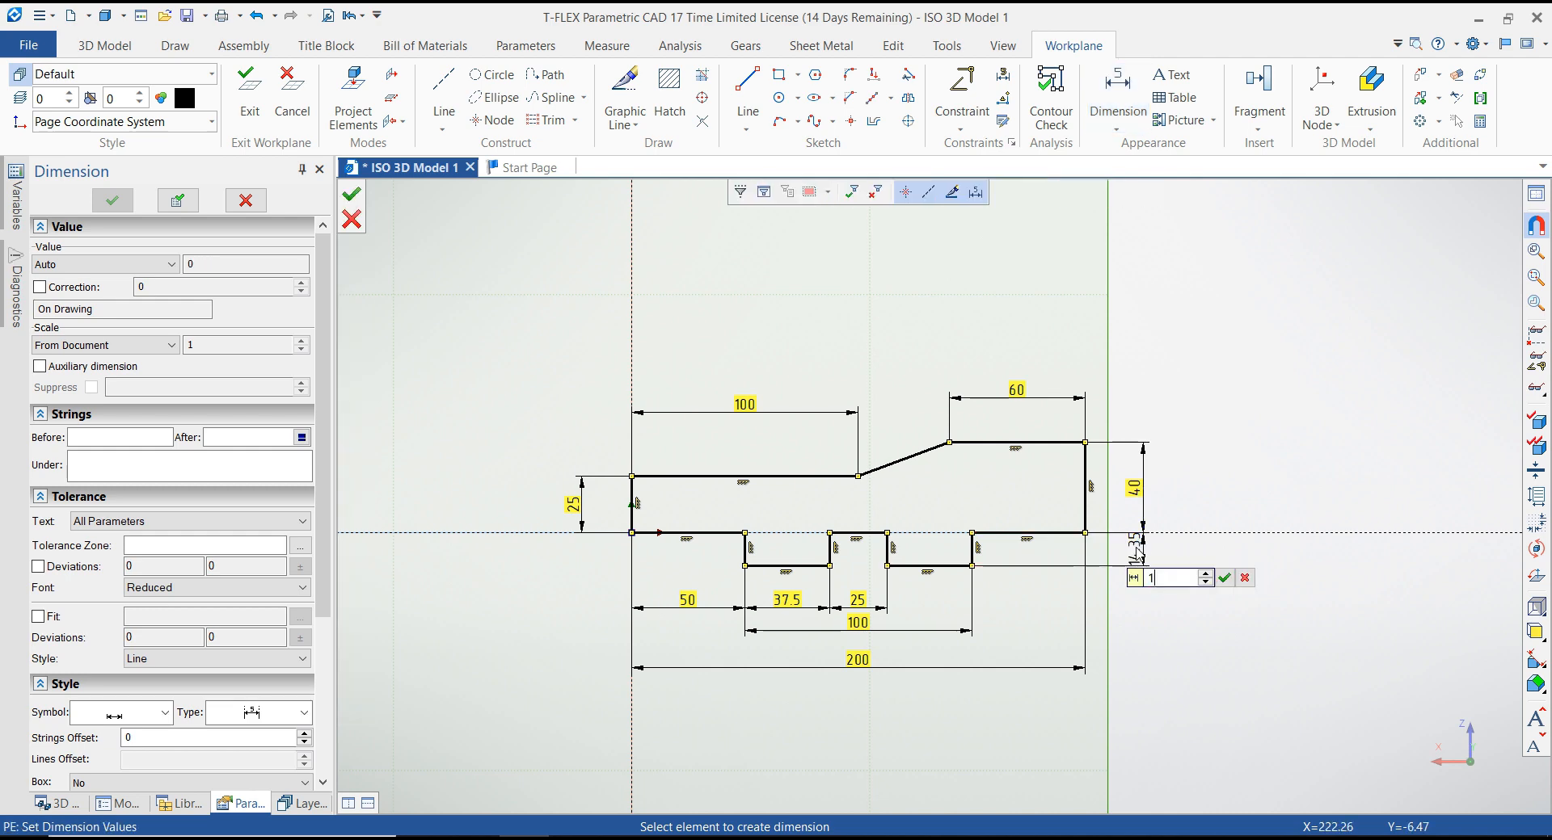
{"action": "type", "text": "0"}
{"action": "key", "text": "Return"}
{"action": "key", "text": "Escape"}
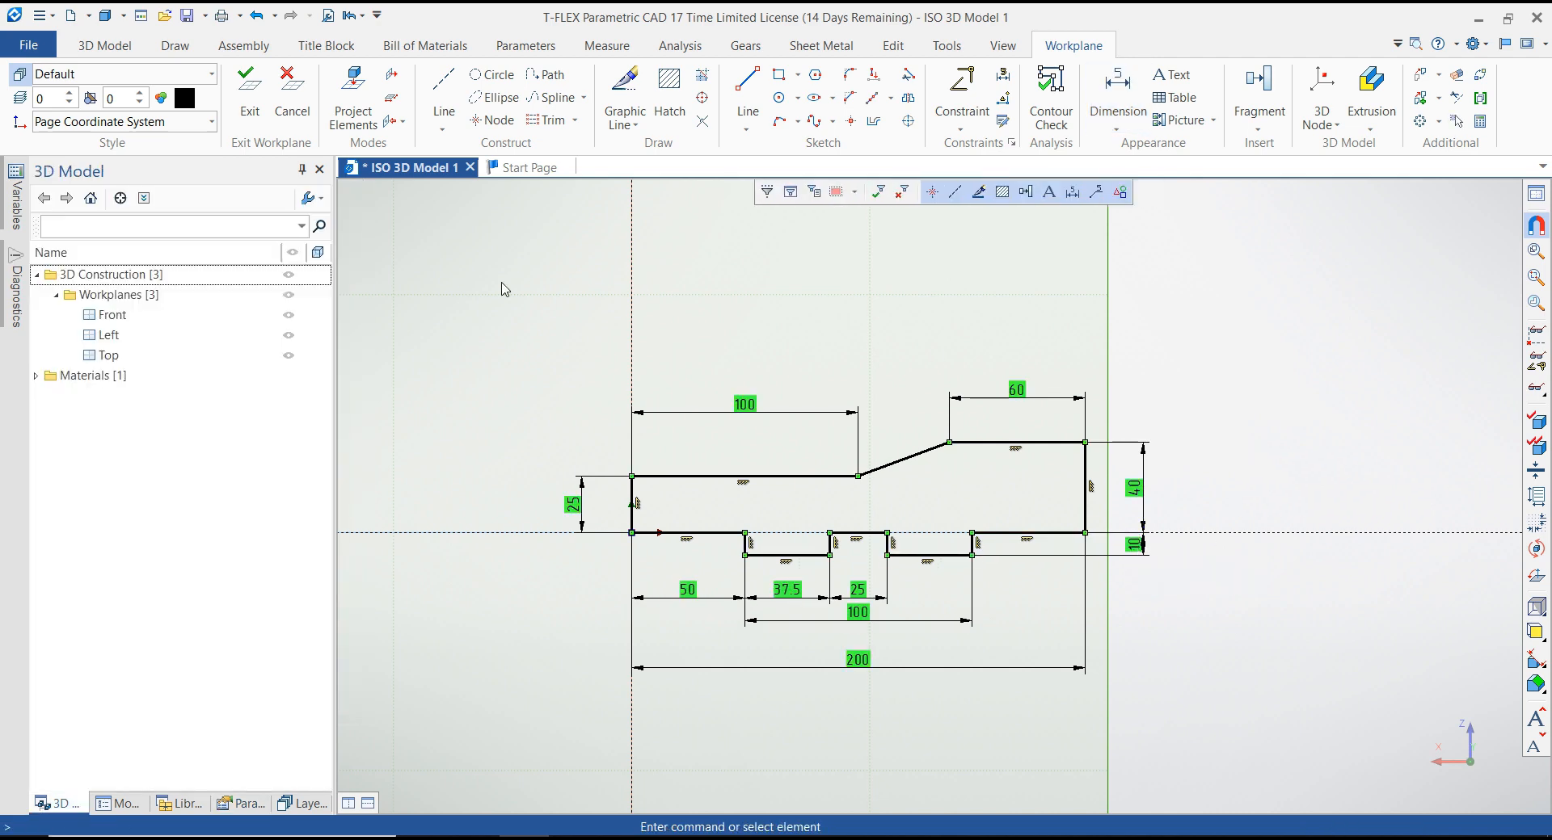
Step: Finish the workplane sketch and hide all the workplanes in the 3D view
{"action": "left_click", "coordinate": [249, 95]}
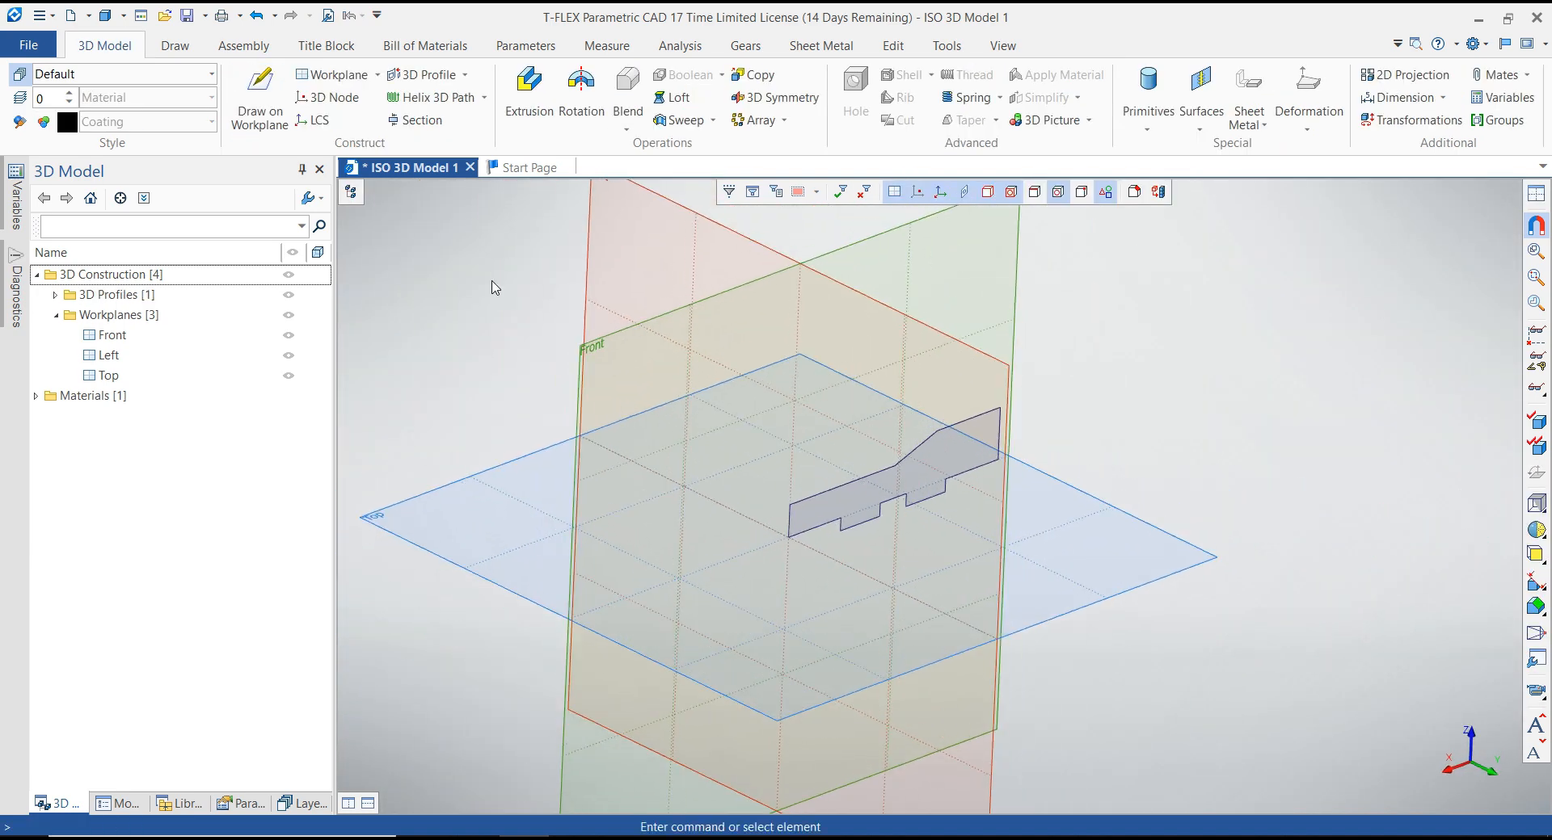
{"action": "left_click", "coordinate": [288, 315]}
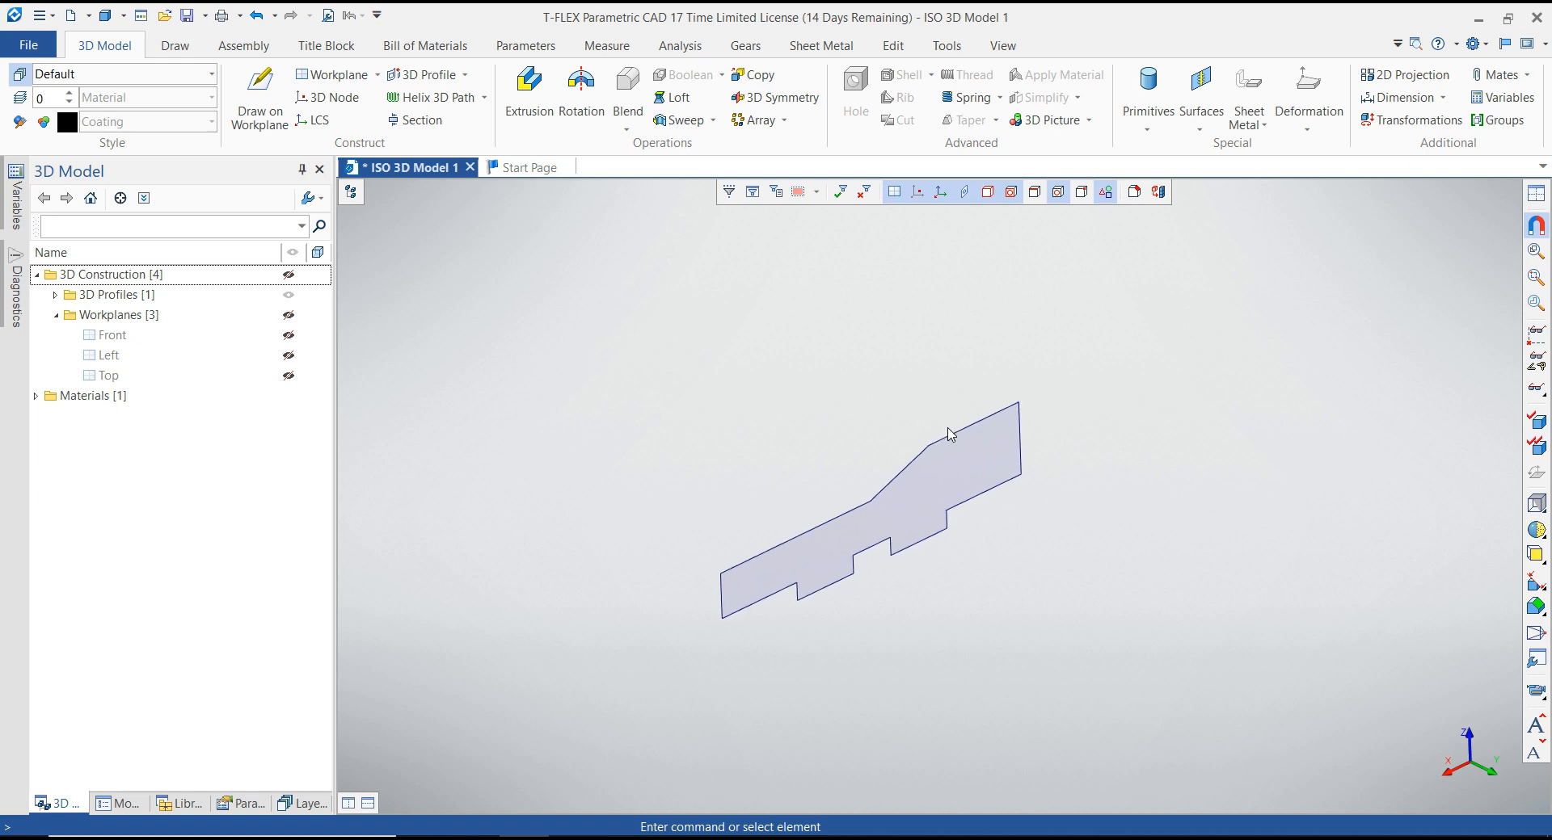
Step: Extrude the stepped profile with a length of 100 mm in the reversed direction
{"action": "left_click", "coordinate": [950, 440]}
{"action": "left_click", "coordinate": [961, 397]}
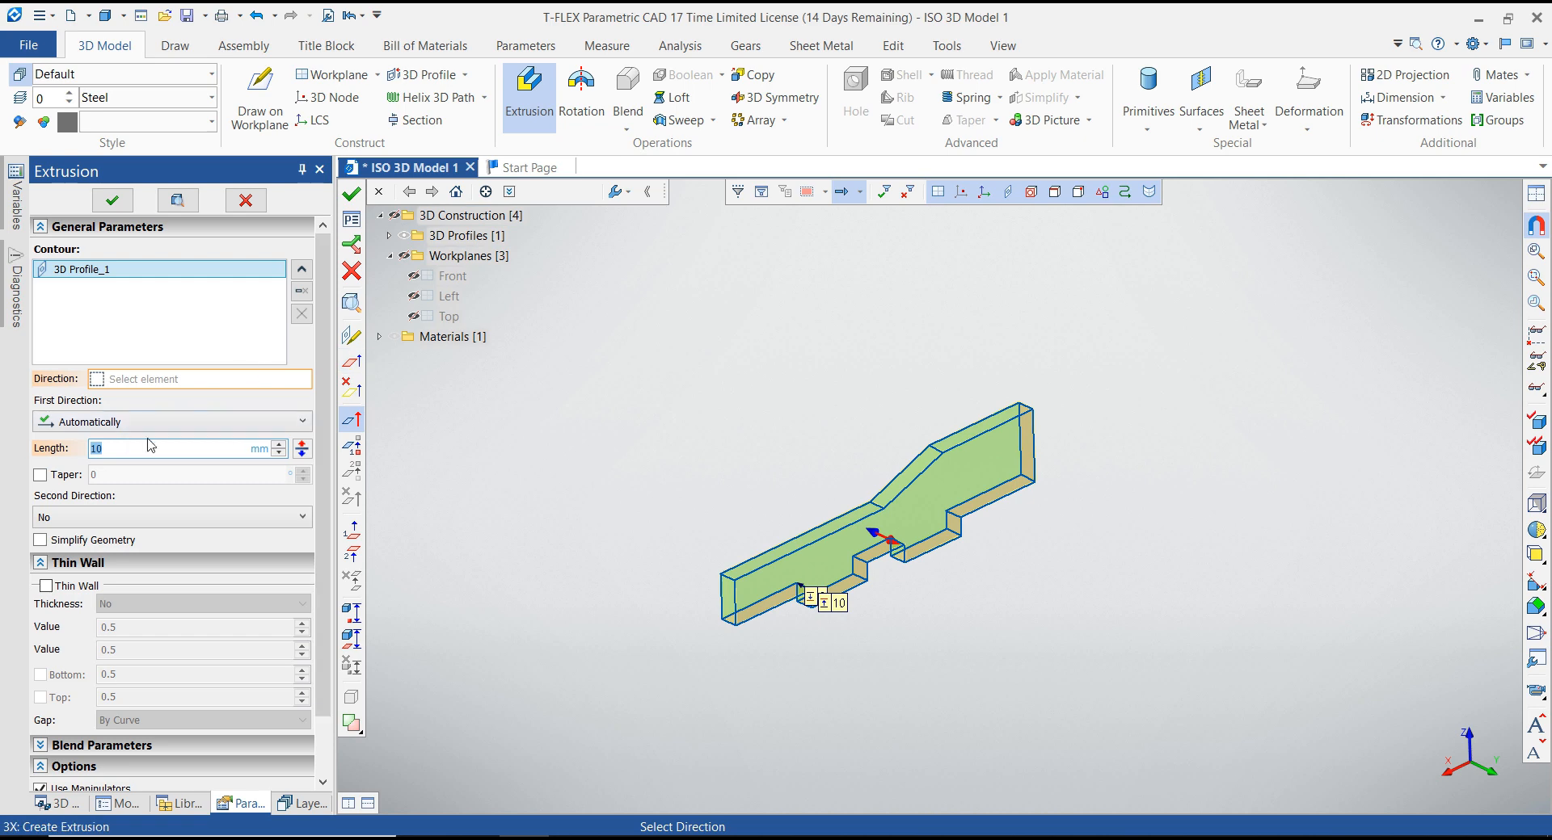
{"action": "left_click", "coordinate": [303, 453]}
{"action": "left_click", "coordinate": [83, 451]}
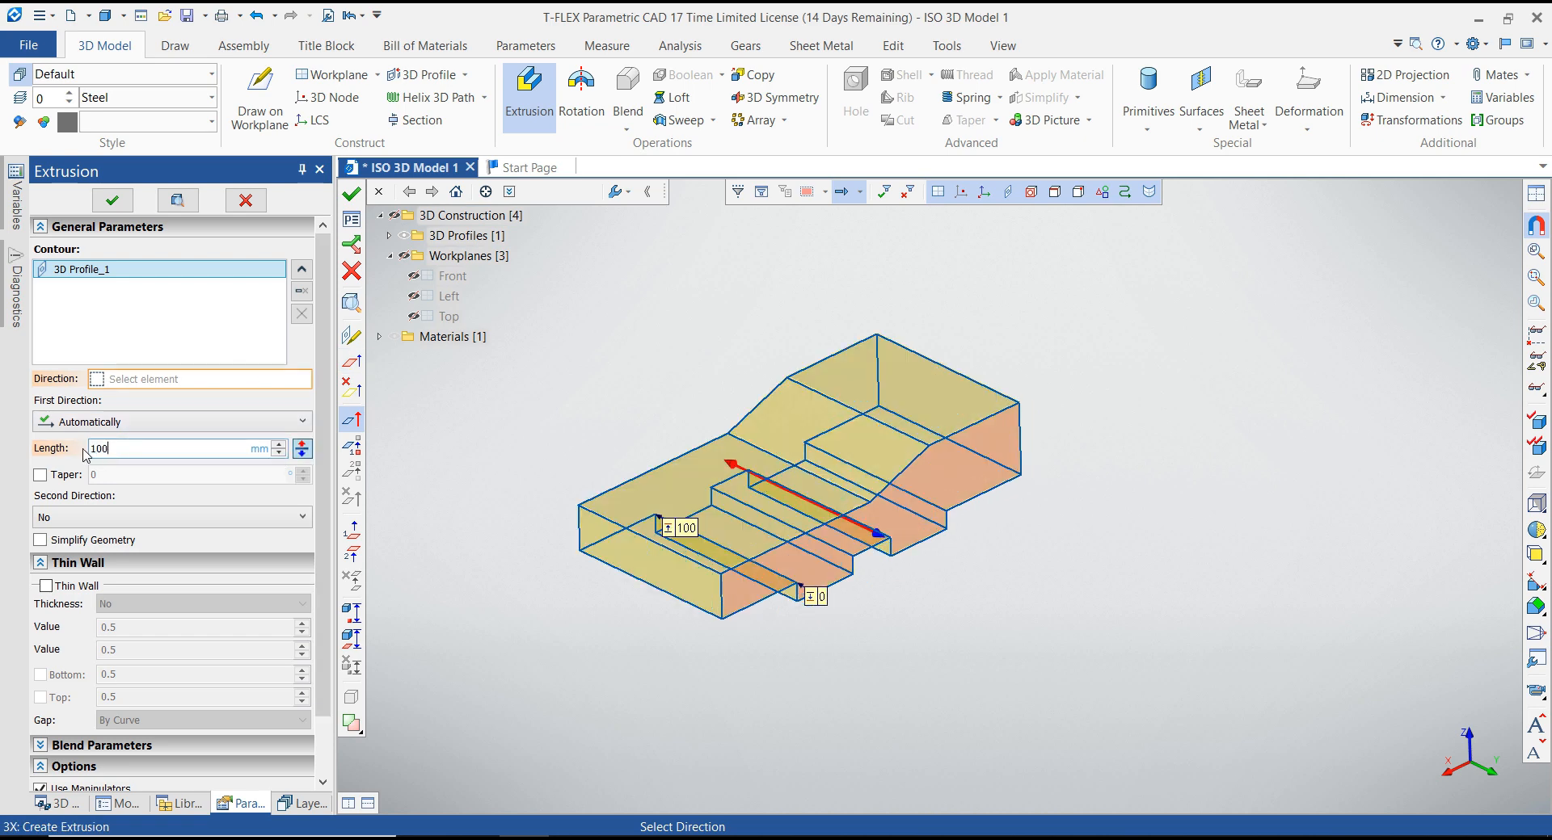
{"action": "left_click", "coordinate": [123, 208]}
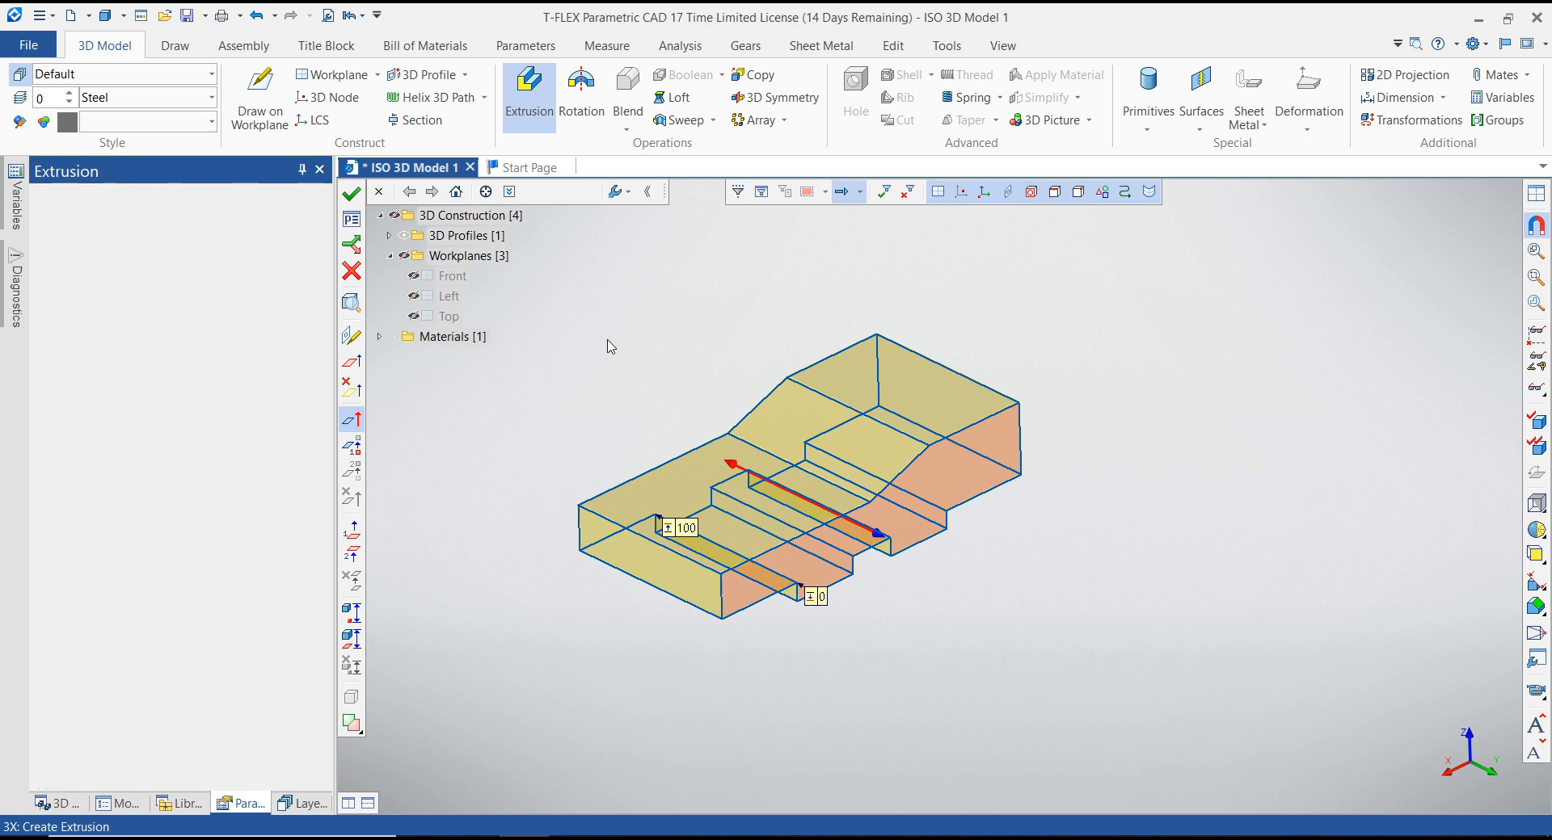
{"action": "key", "text": "Escape"}
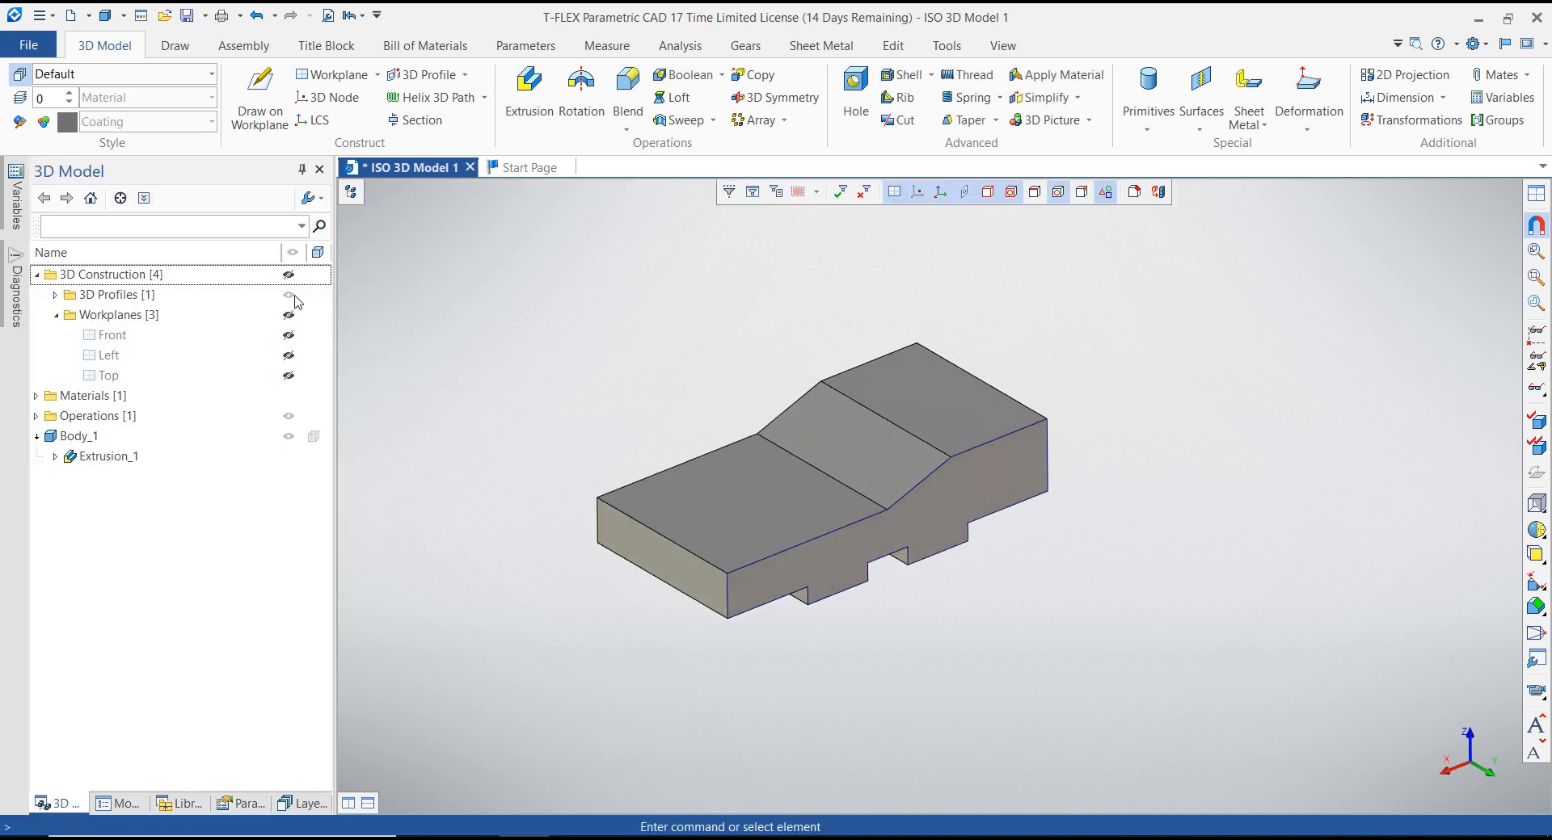
Step: Hide the 3D profile used for the extrusion and set the mesh quality to Ultra Fine
{"action": "left_click", "coordinate": [56, 295]}
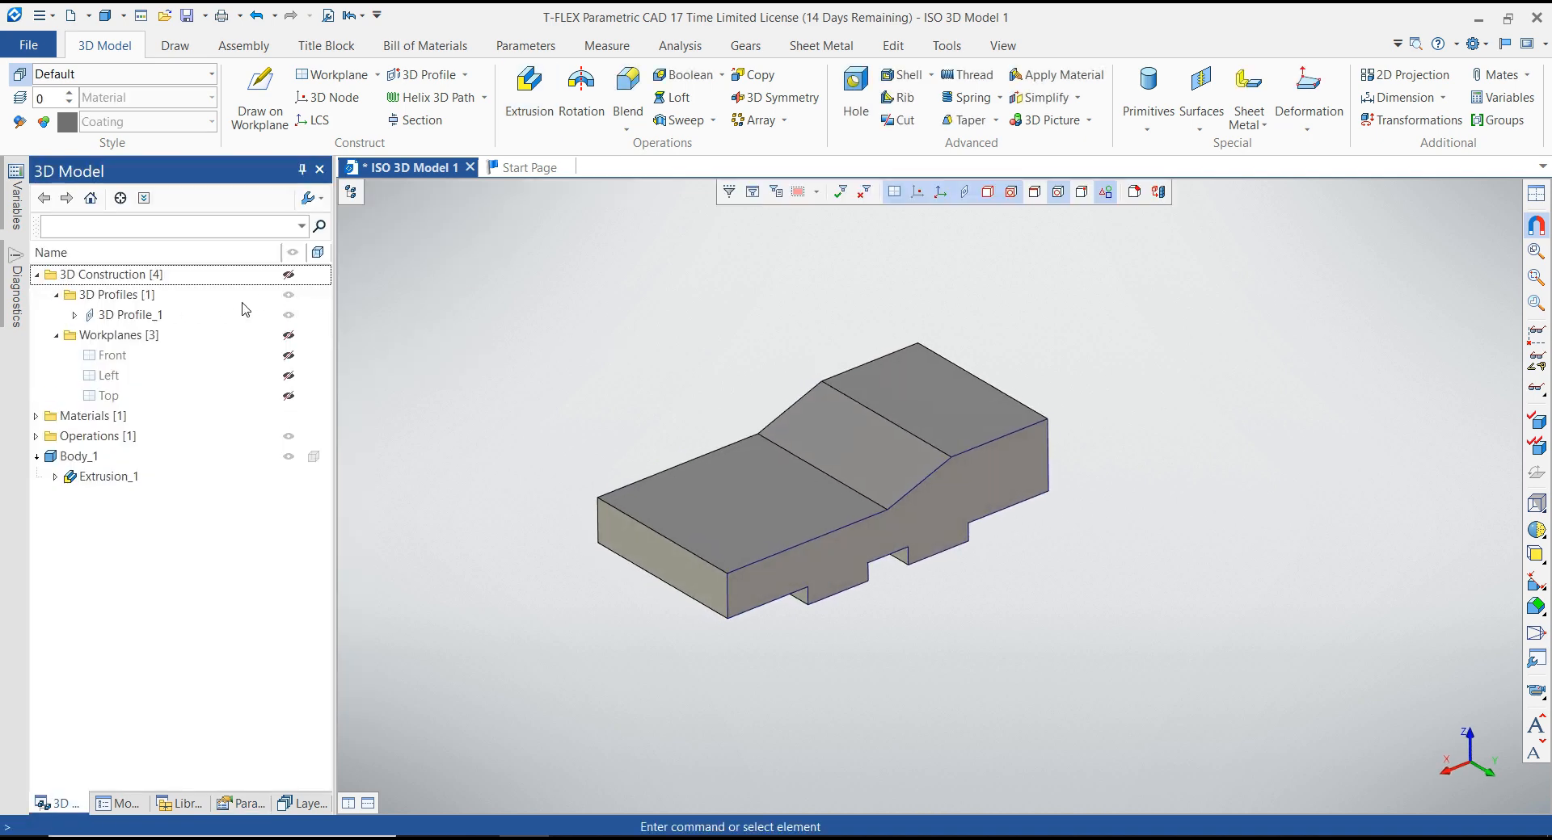
{"action": "left_click", "coordinate": [289, 317]}
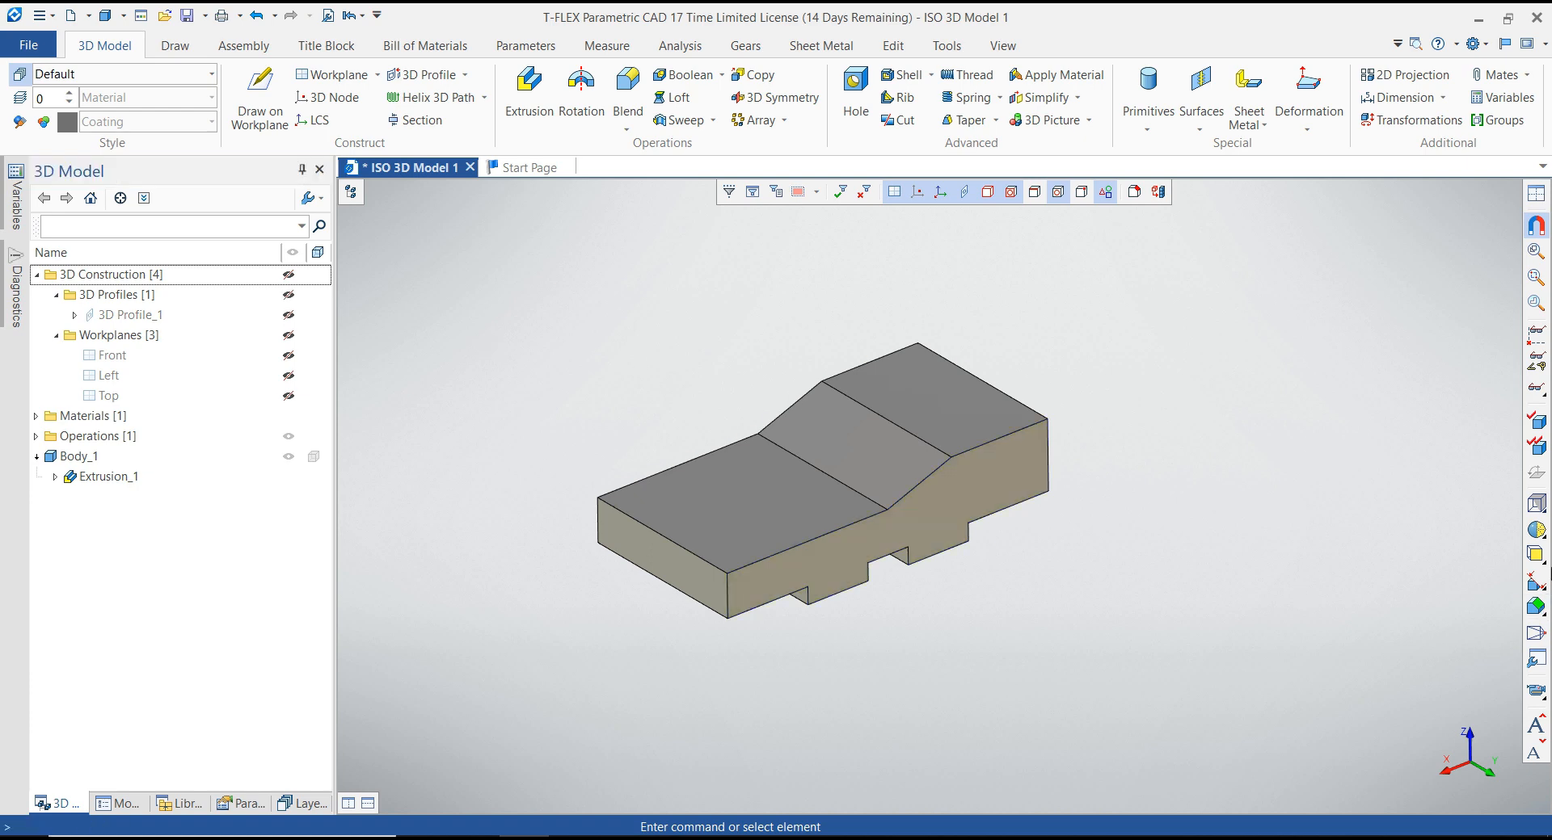
{"action": "left_click", "coordinate": [1545, 537]}
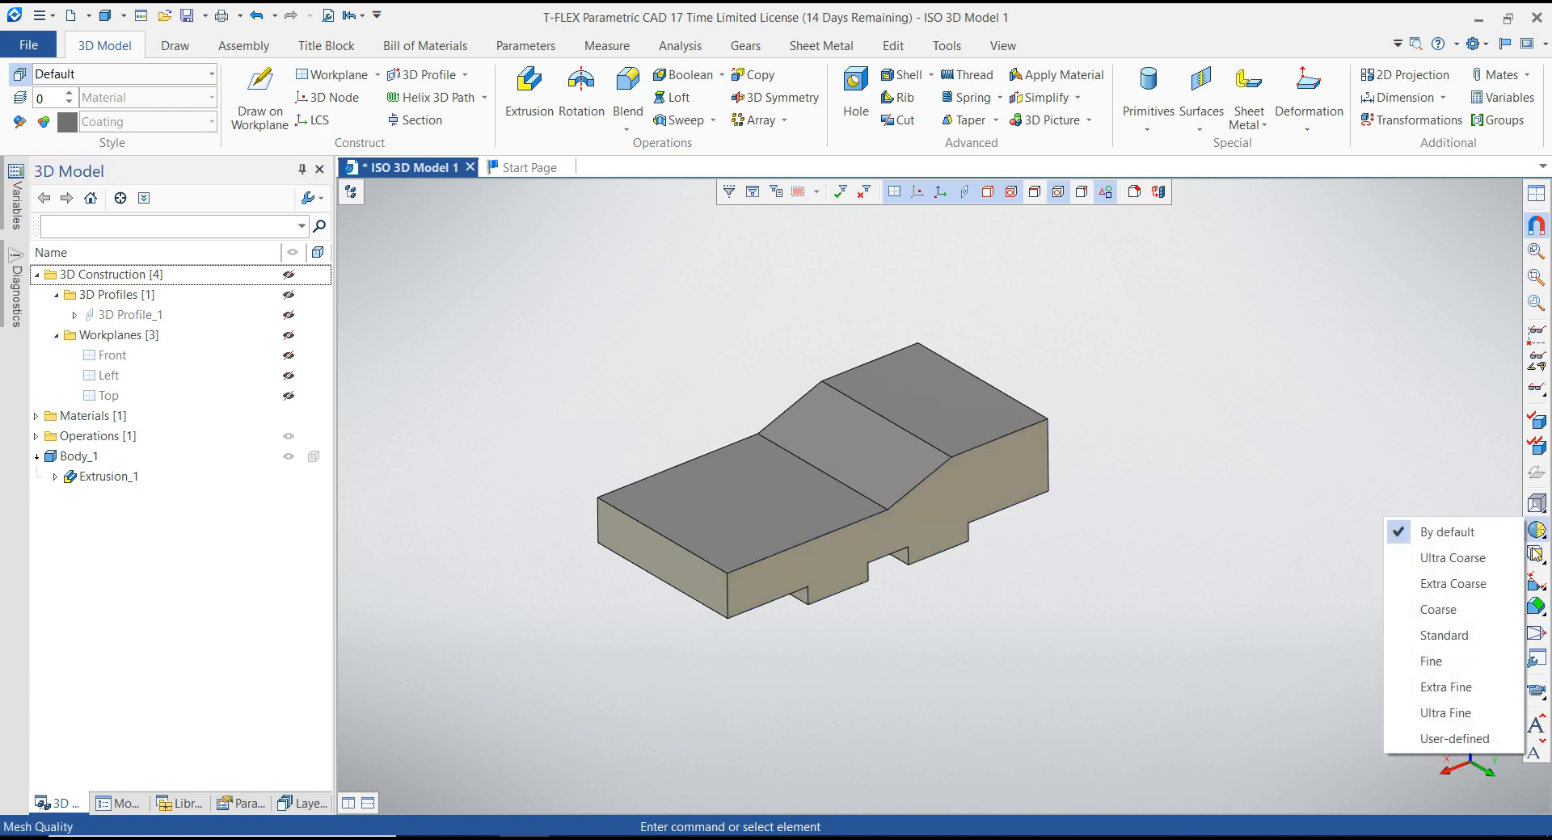
{"action": "left_click", "coordinate": [1486, 716]}
{"action": "scroll", "coordinate": [1006, 606], "scroll_direction": "up", "scroll_amount": 3}
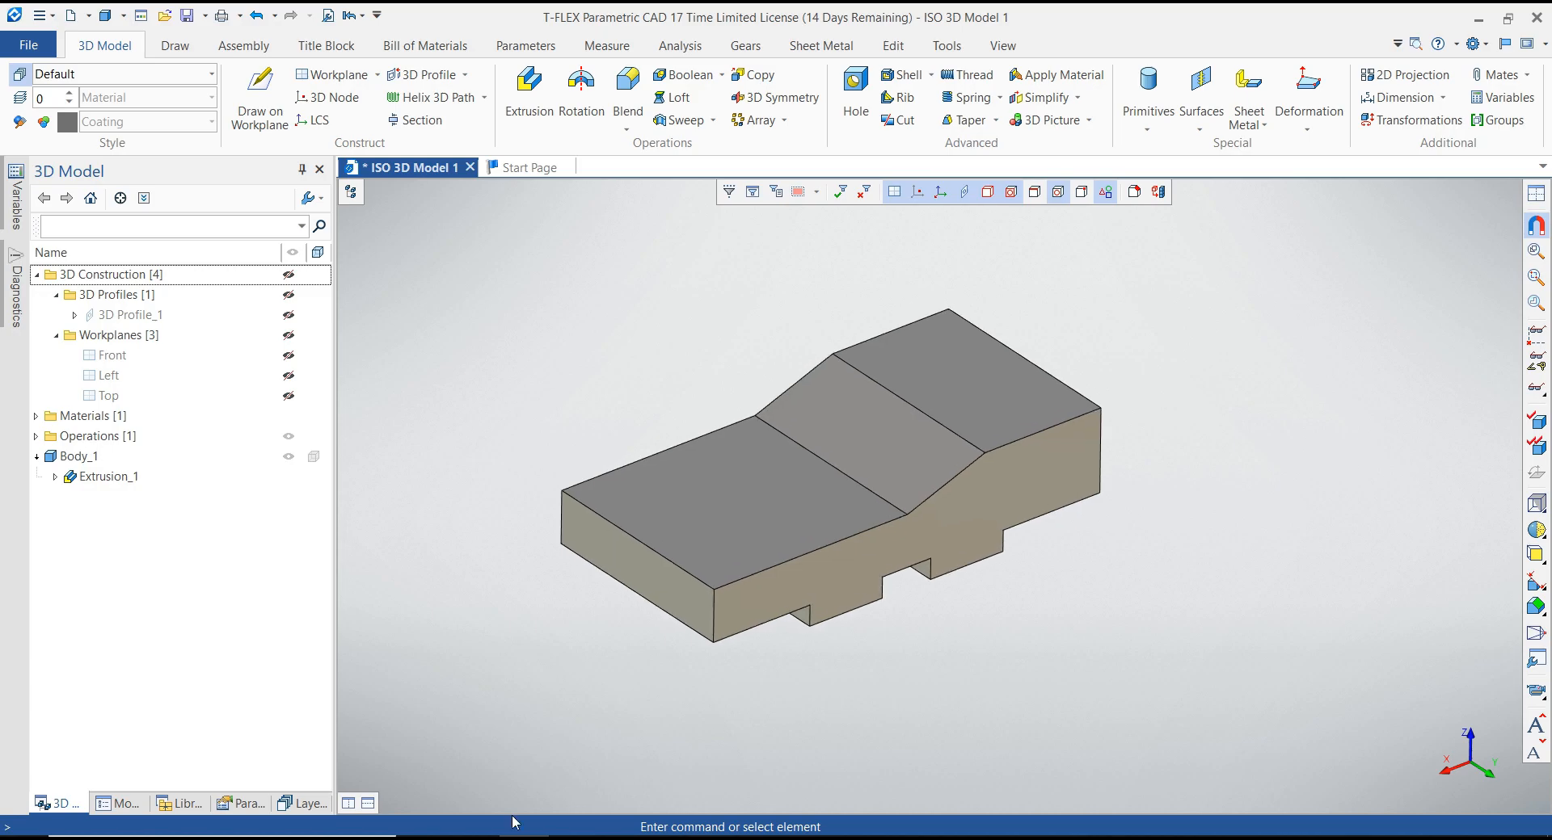
Step: Create a workplane through the front upper edge of the body's lower step, with its rotation set to 20
{"action": "left_click", "coordinate": [476, 838]}
{"action": "left_click", "coordinate": [332, 74]}
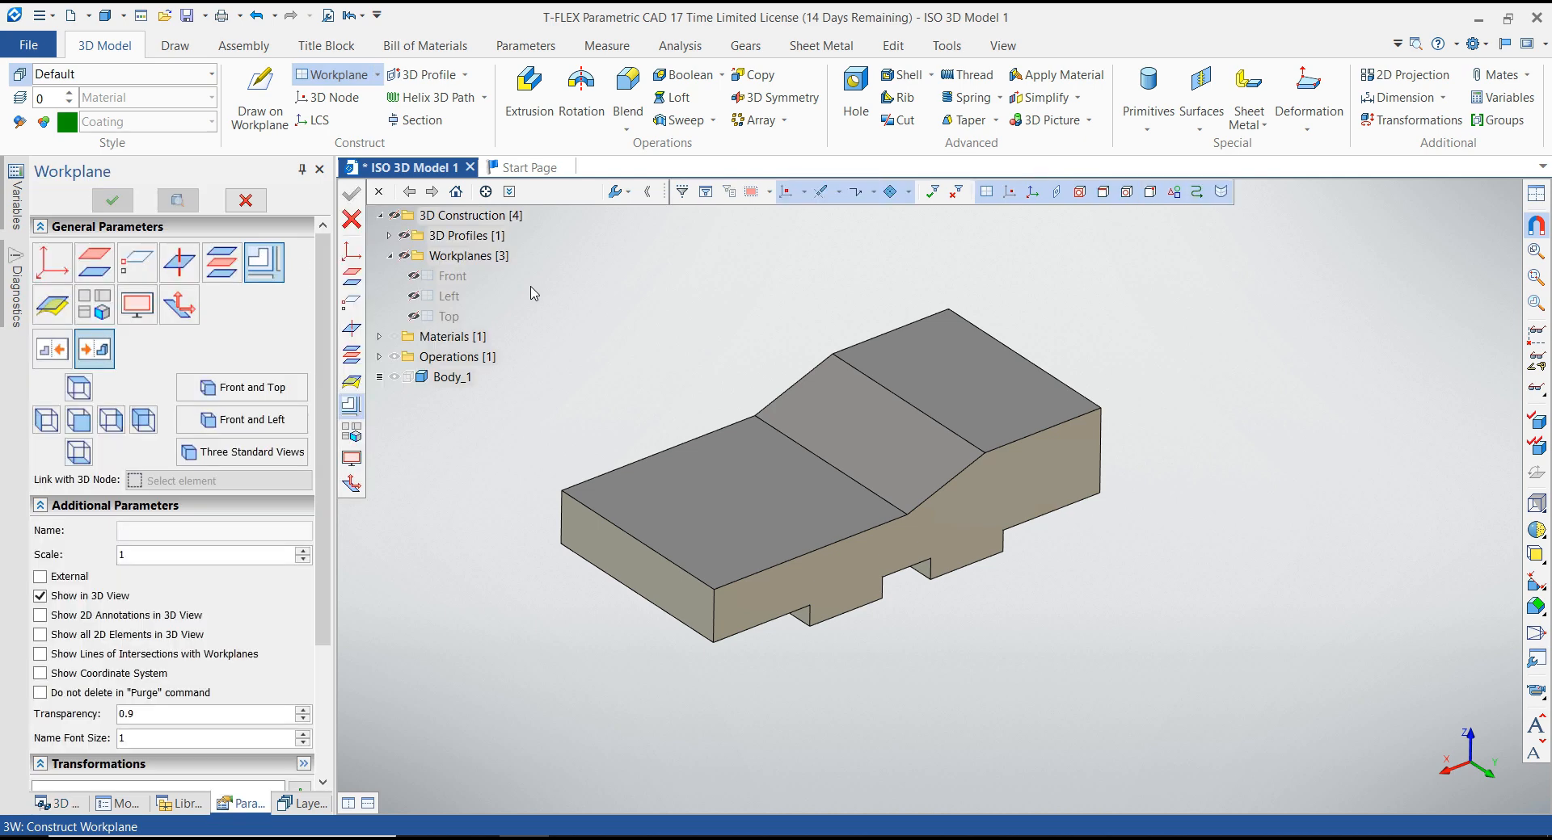
{"action": "left_click", "coordinate": [750, 575]}
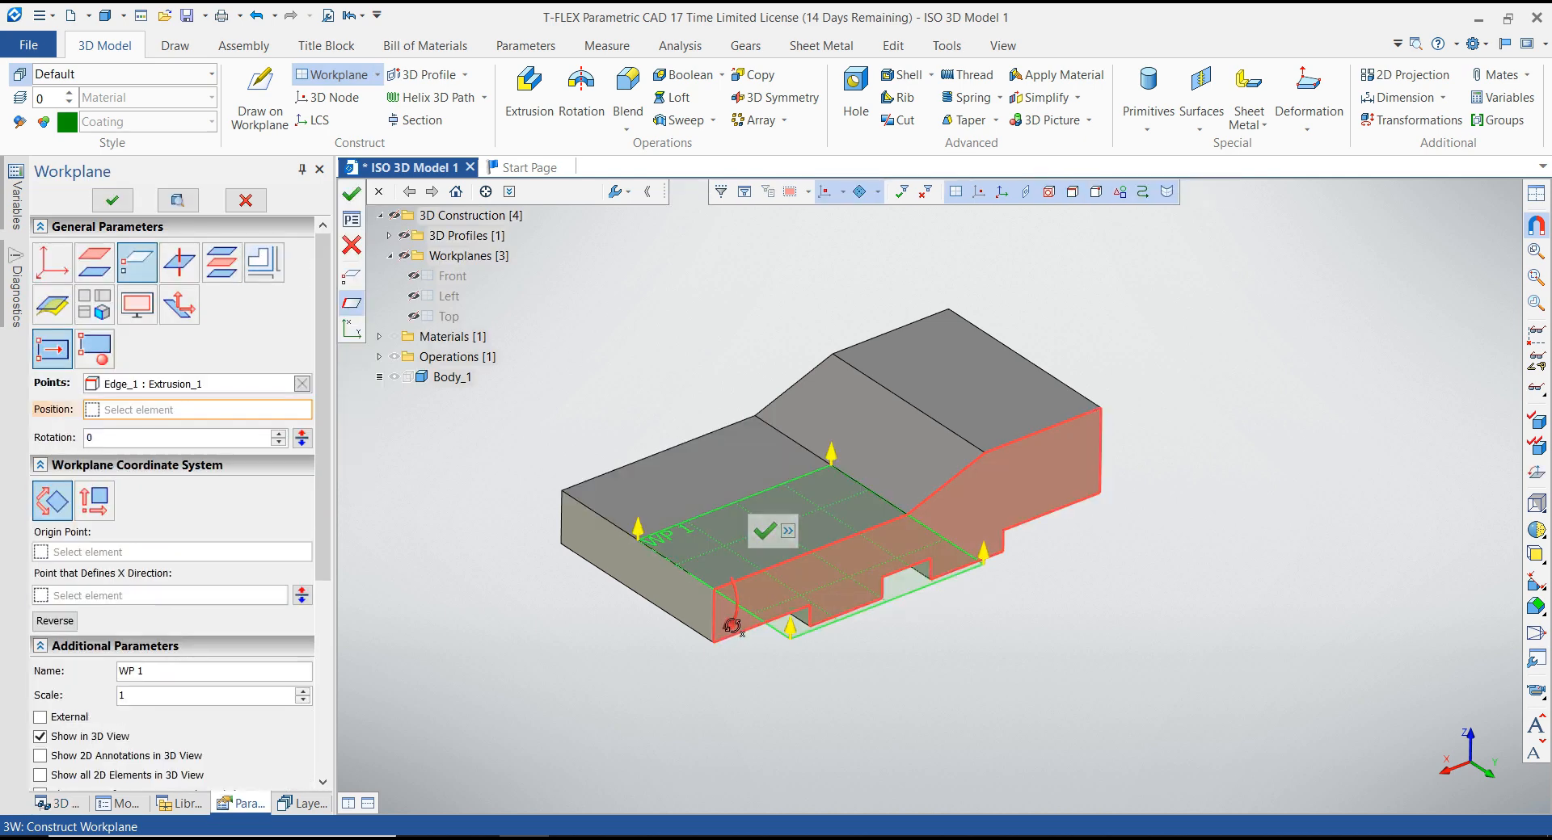
{"action": "left_click_drag", "start_coordinate": [732, 625], "coordinate": [731, 657]}
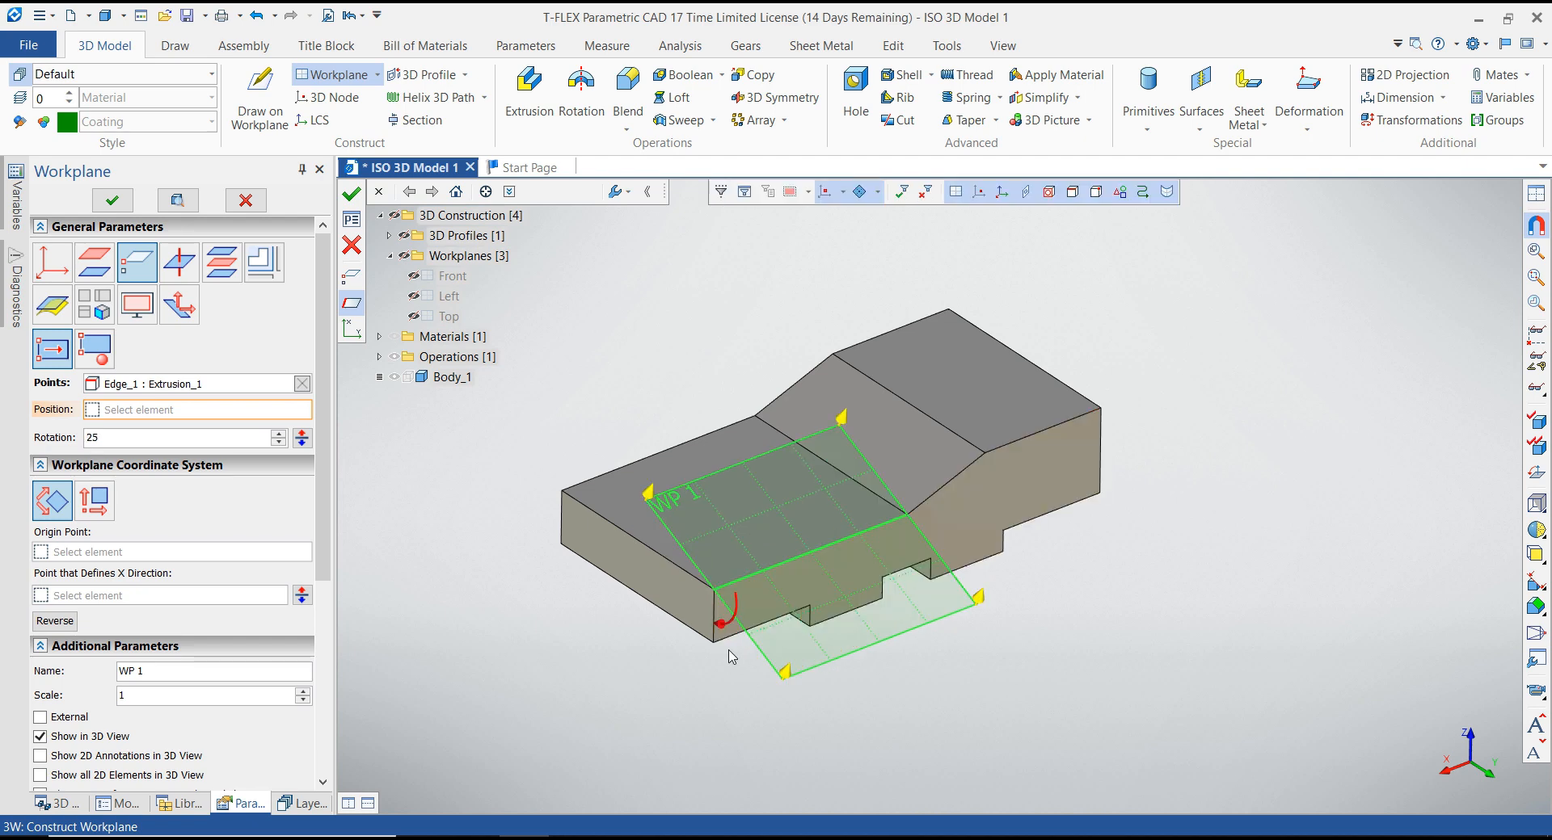
{"action": "double_click", "coordinate": [109, 441]}
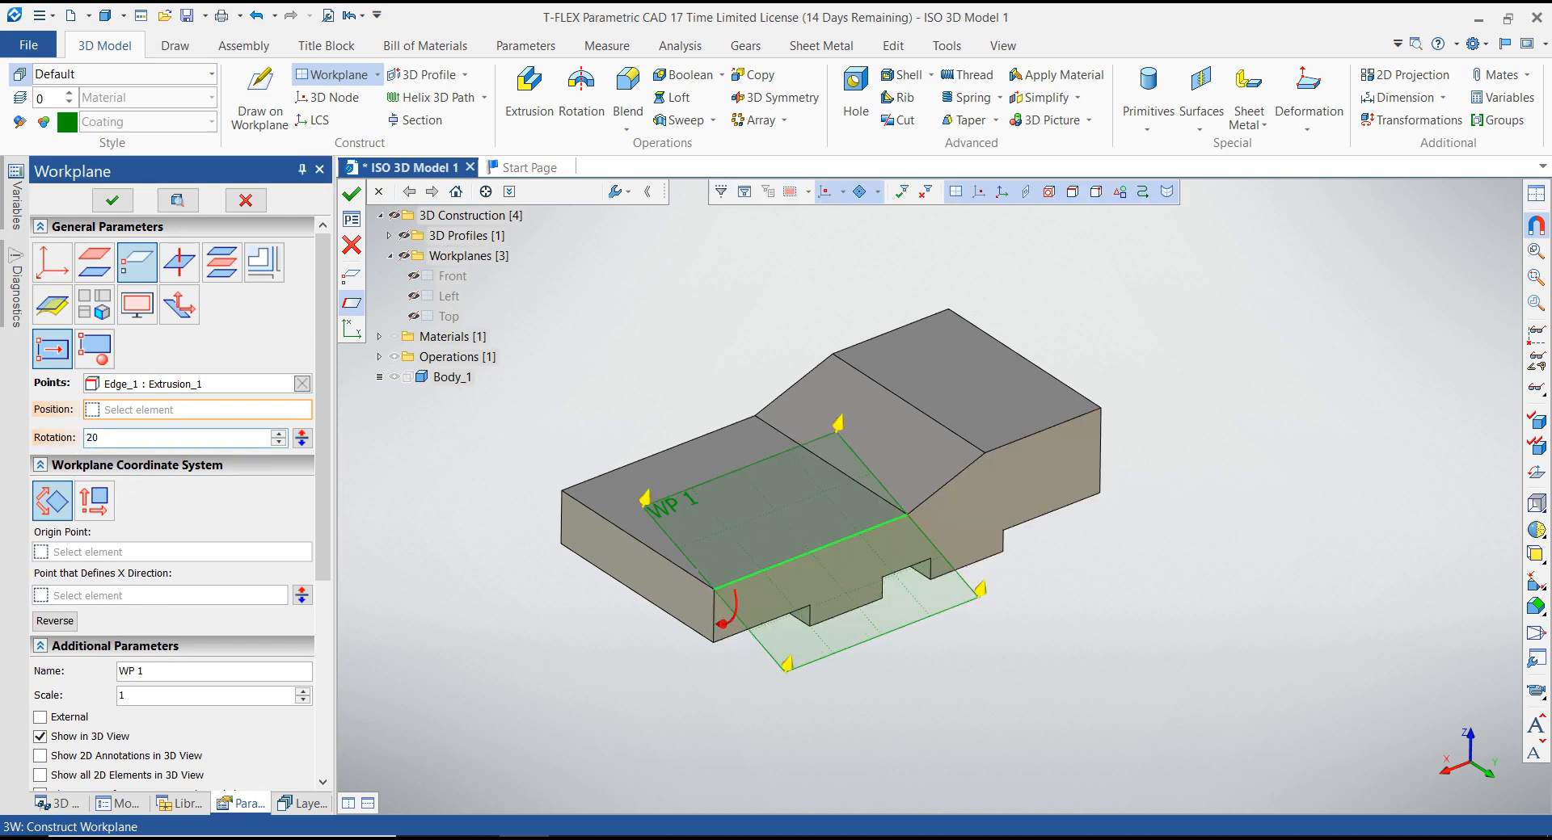
{"action": "left_click", "coordinate": [124, 204]}
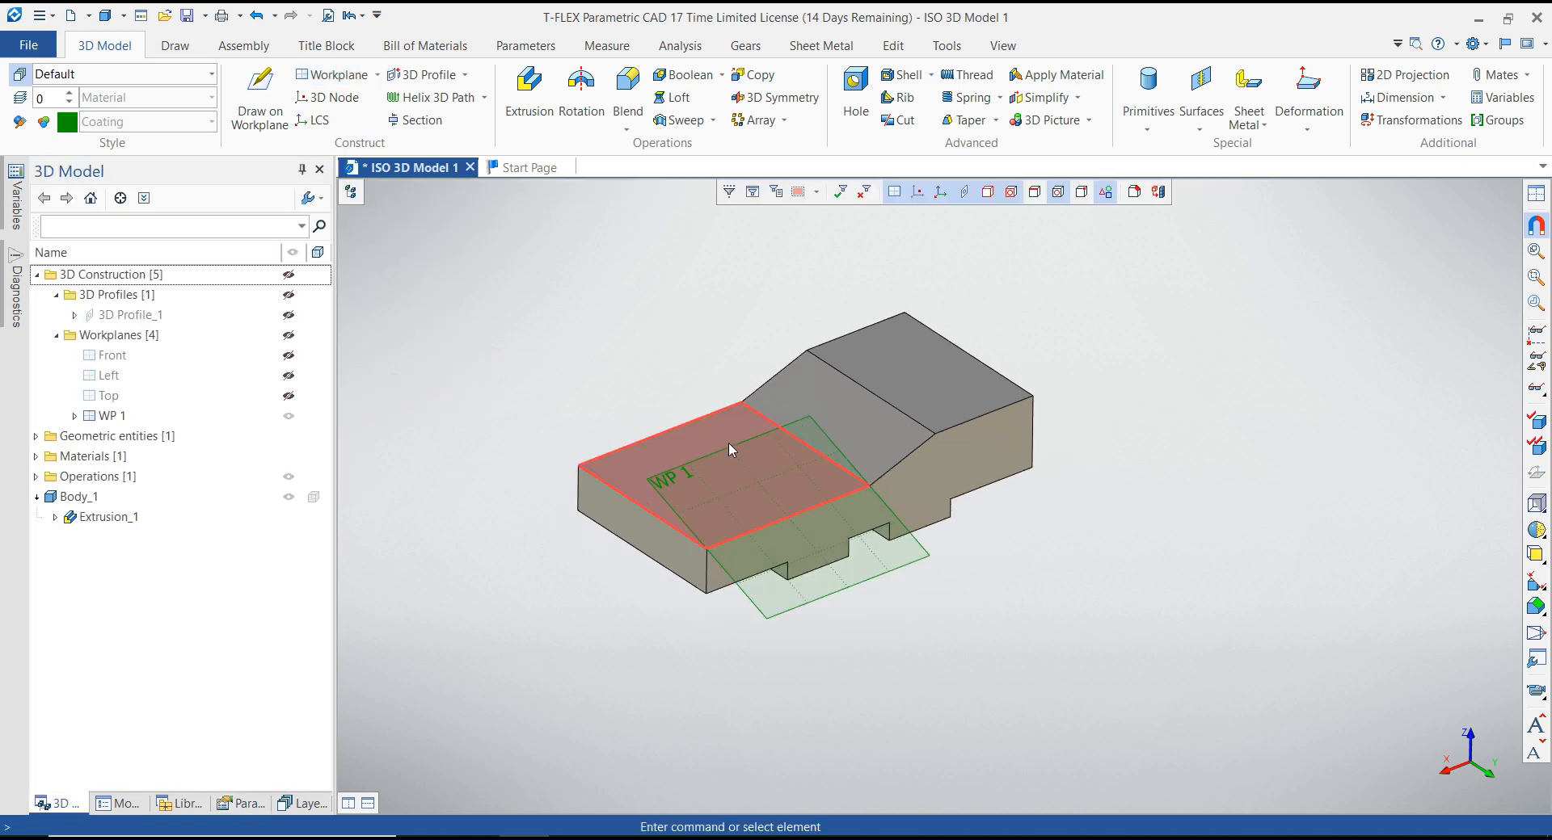
Step: Start a sketch on the tilted workplane WP 1 and project the body's front upper edge onto it
{"action": "left_click", "coordinate": [732, 449]}
{"action": "left_click", "coordinate": [747, 410]}
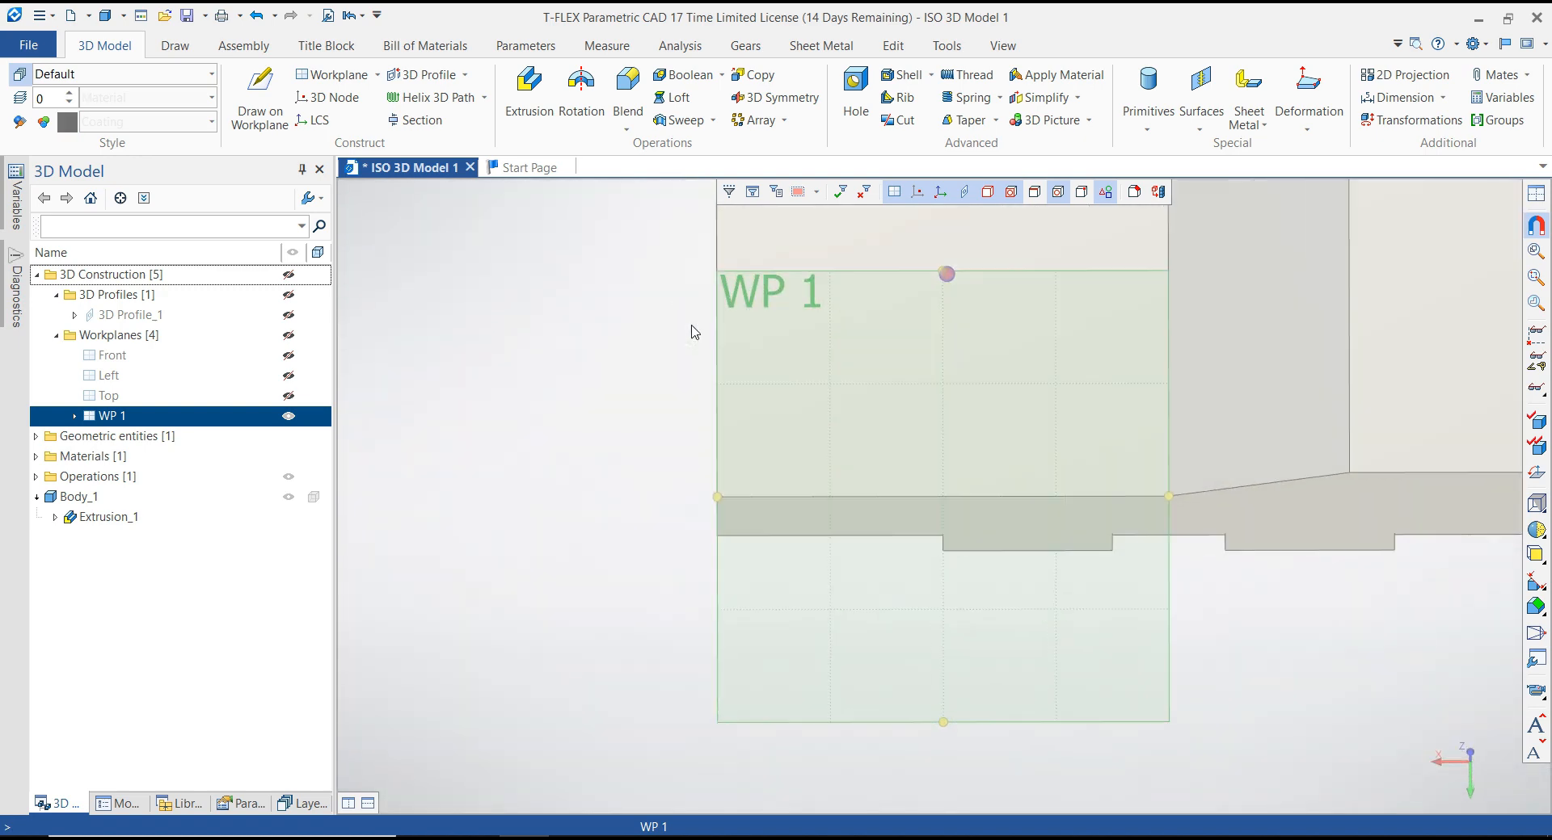
{"action": "scroll", "coordinate": [818, 300], "scroll_direction": "up", "scroll_amount": 2}
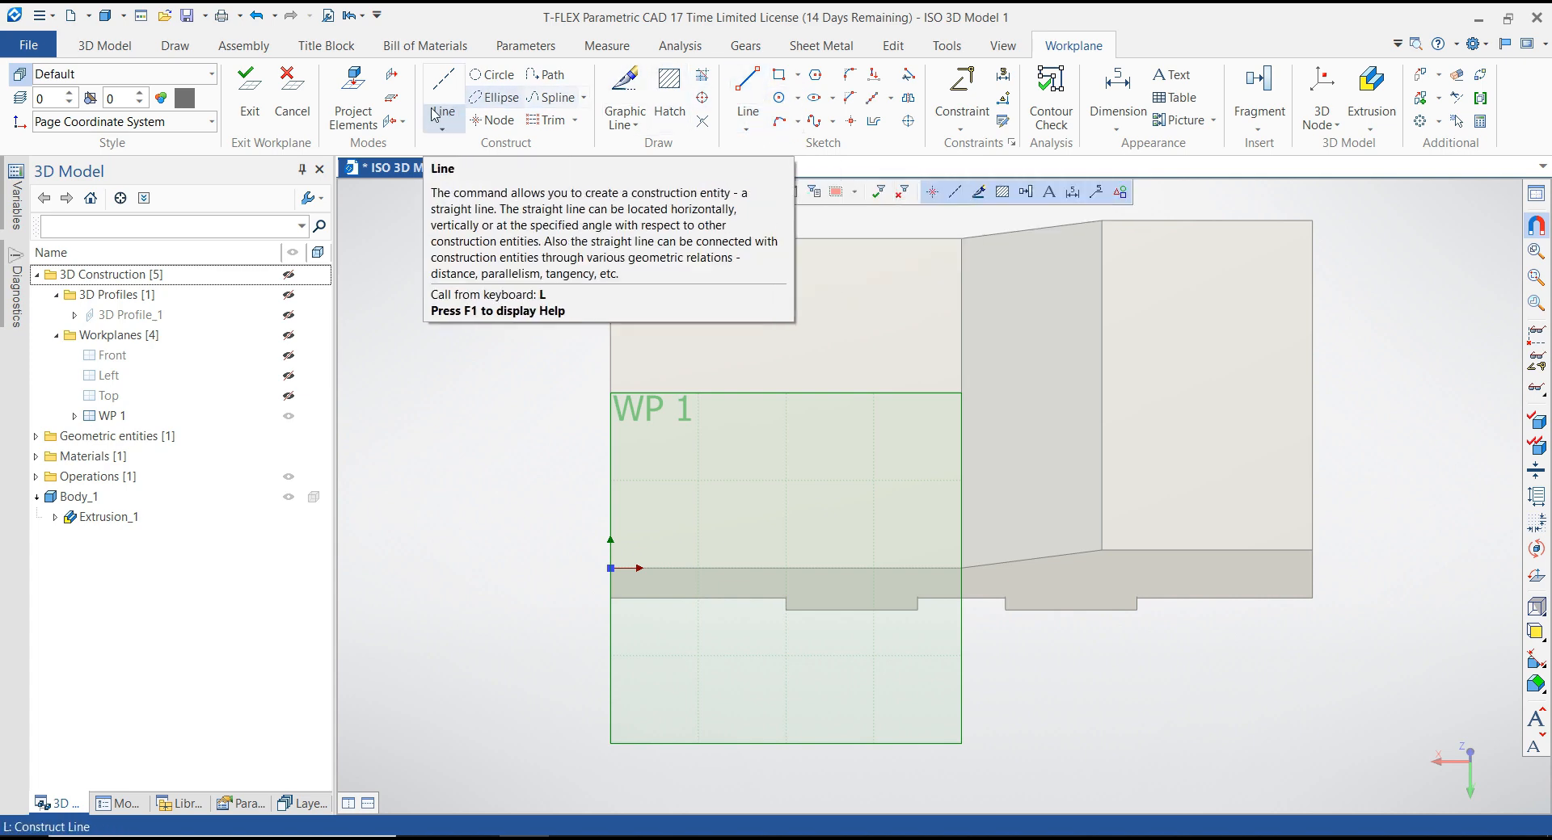
{"action": "left_click", "coordinate": [358, 115]}
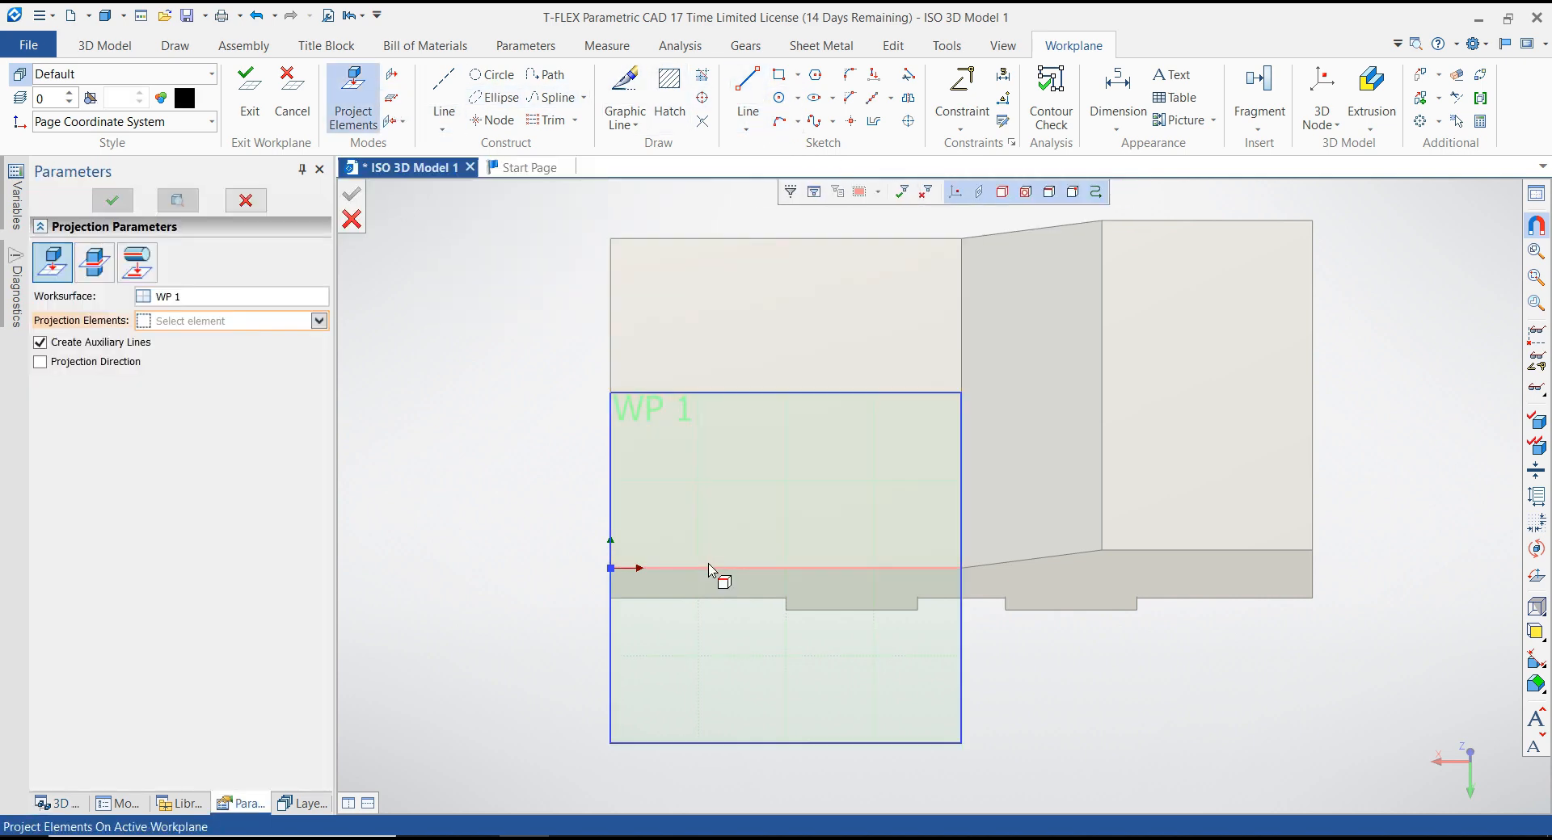
{"action": "left_click", "coordinate": [721, 572]}
{"action": "left_click", "coordinate": [351, 195]}
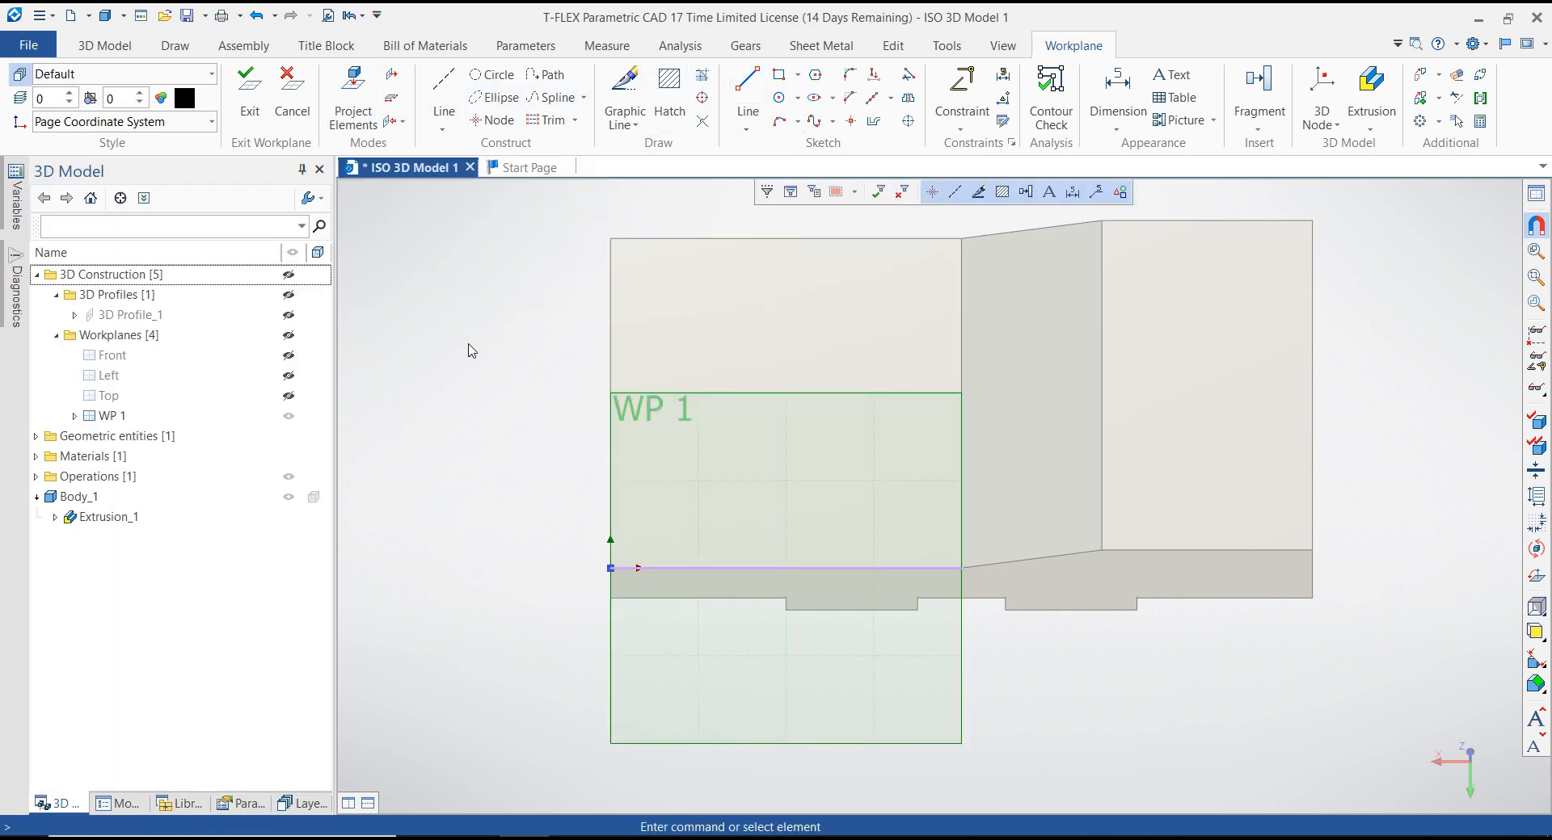
Step: Sketch a closed arched outline about 46 mm wide with sides about 31 mm high and an arc of about 25 mm radius on the projected edge
{"action": "left_click", "coordinate": [743, 90]}
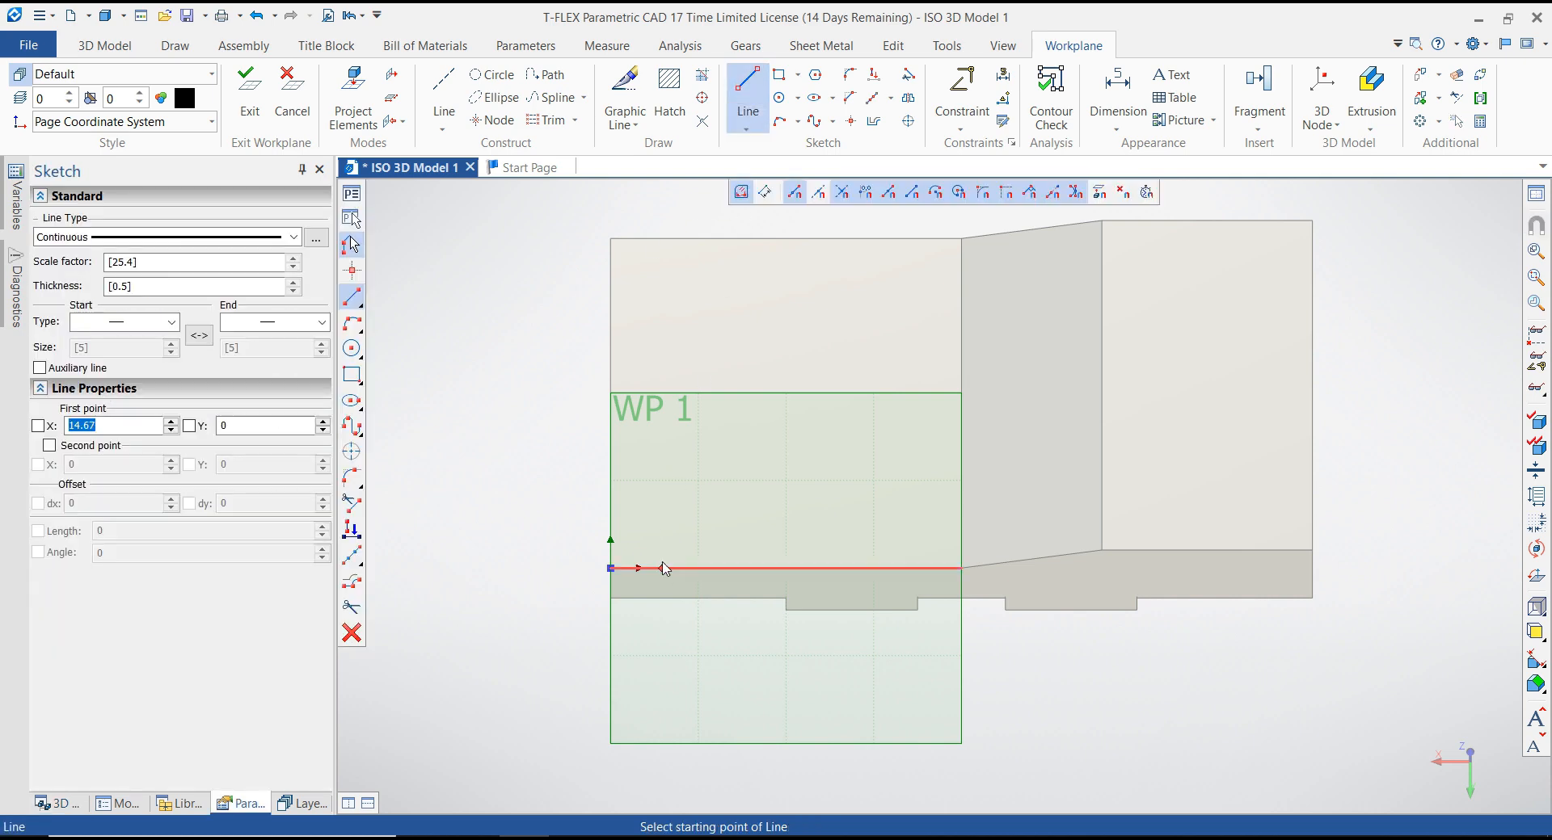
{"action": "left_click", "coordinate": [661, 568]}
{"action": "left_click", "coordinate": [661, 460]}
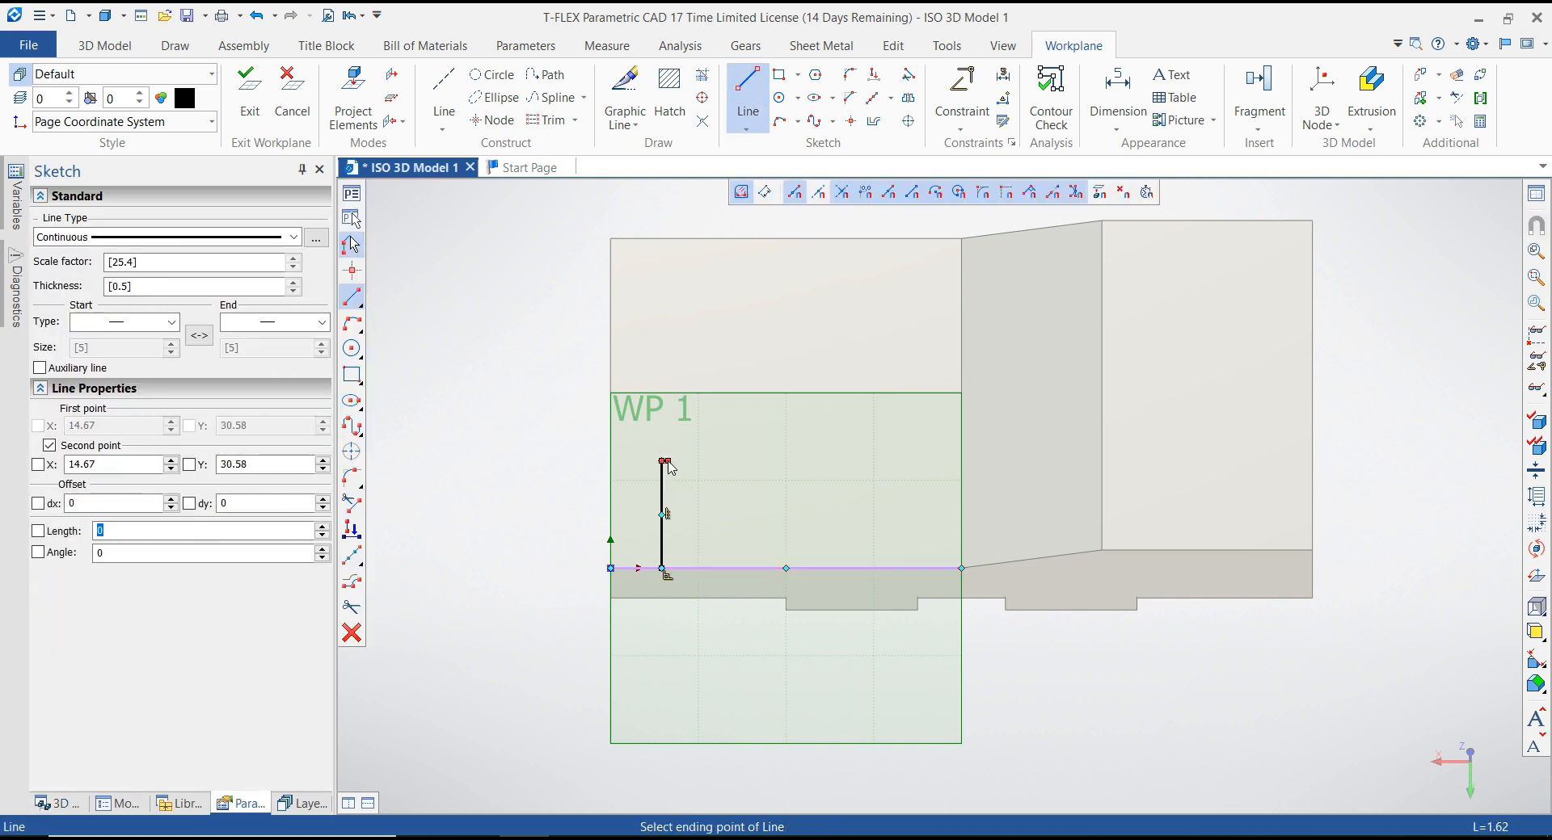
{"action": "left_click", "coordinate": [352, 324]}
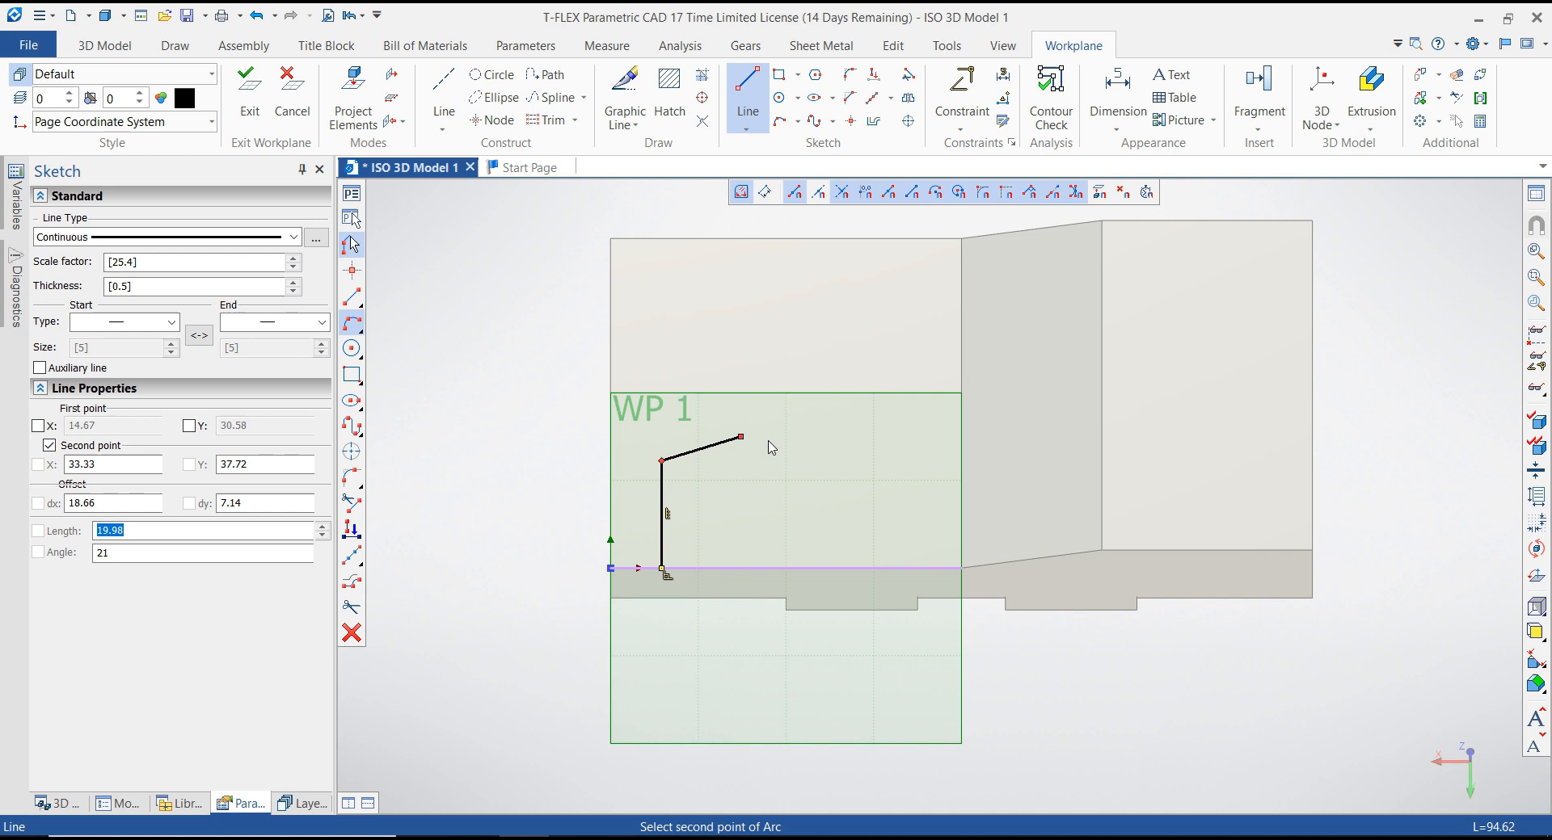
{"action": "left_click", "coordinate": [731, 410]}
{"action": "left_click", "coordinate": [822, 461]}
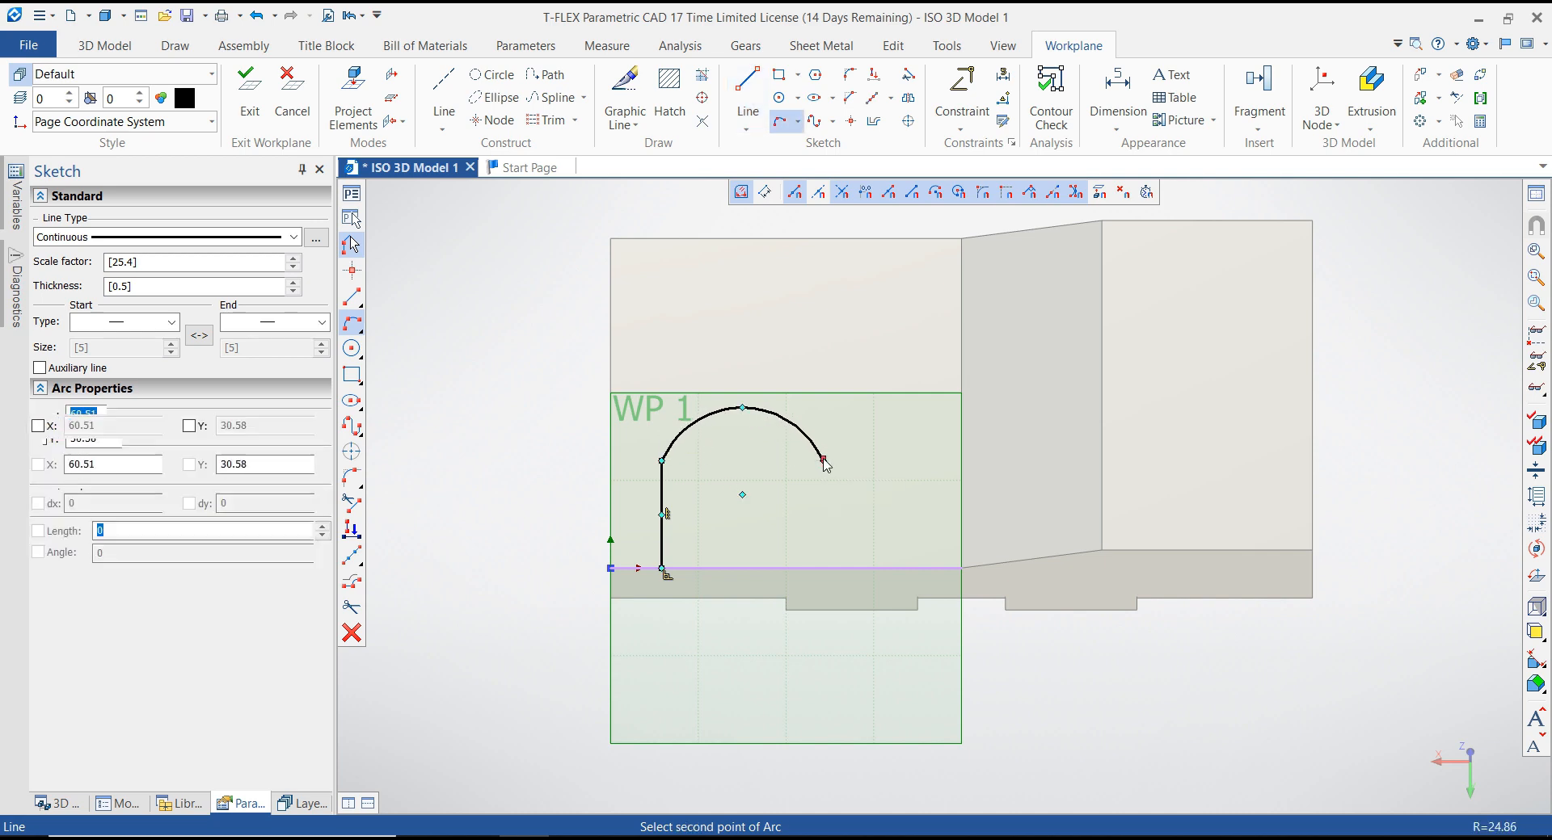
{"action": "left_click", "coordinate": [353, 298]}
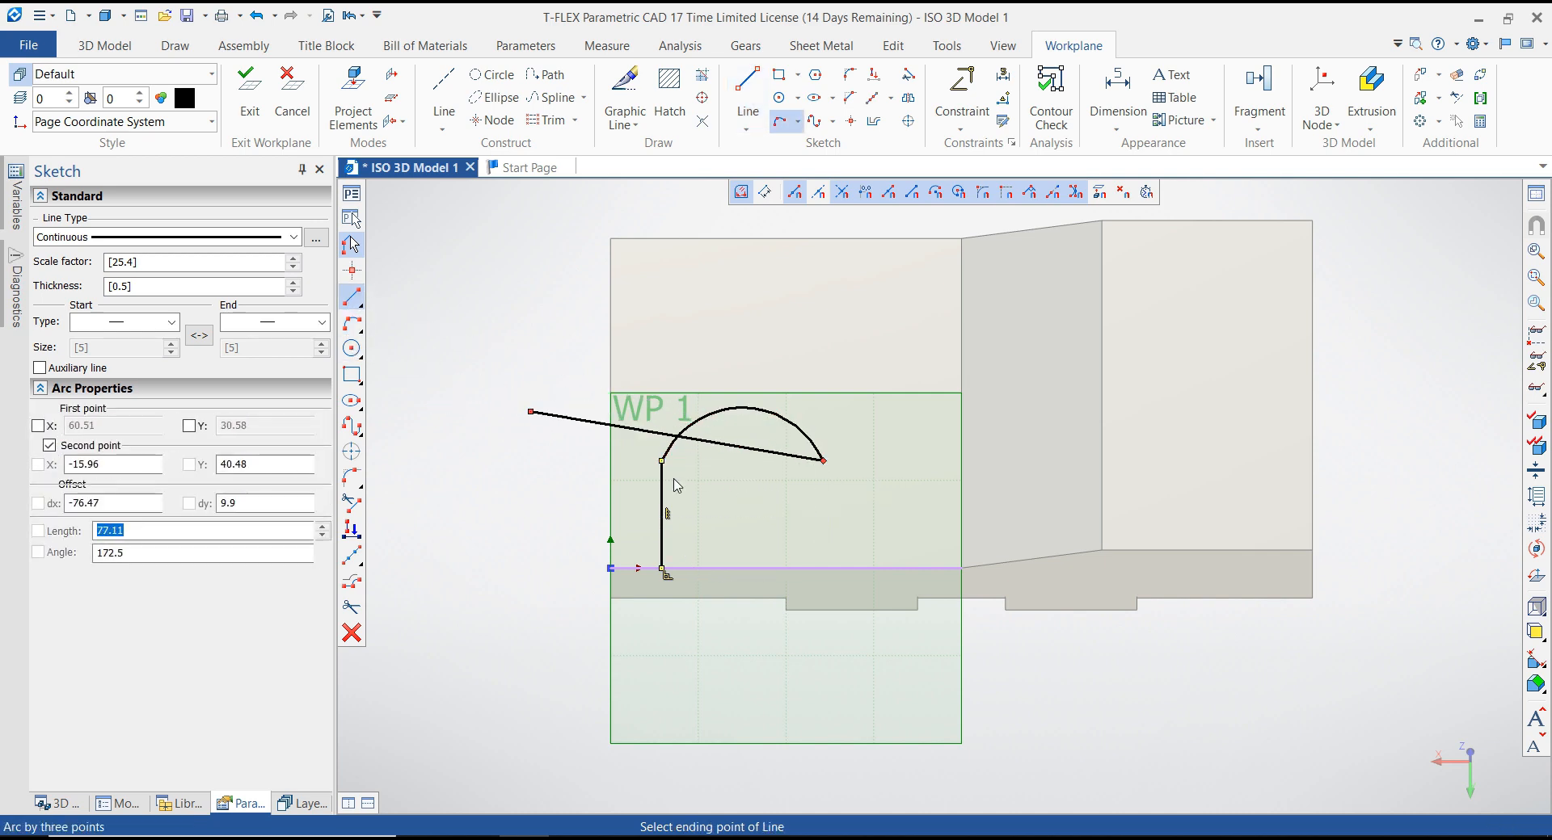
{"action": "left_click", "coordinate": [824, 569]}
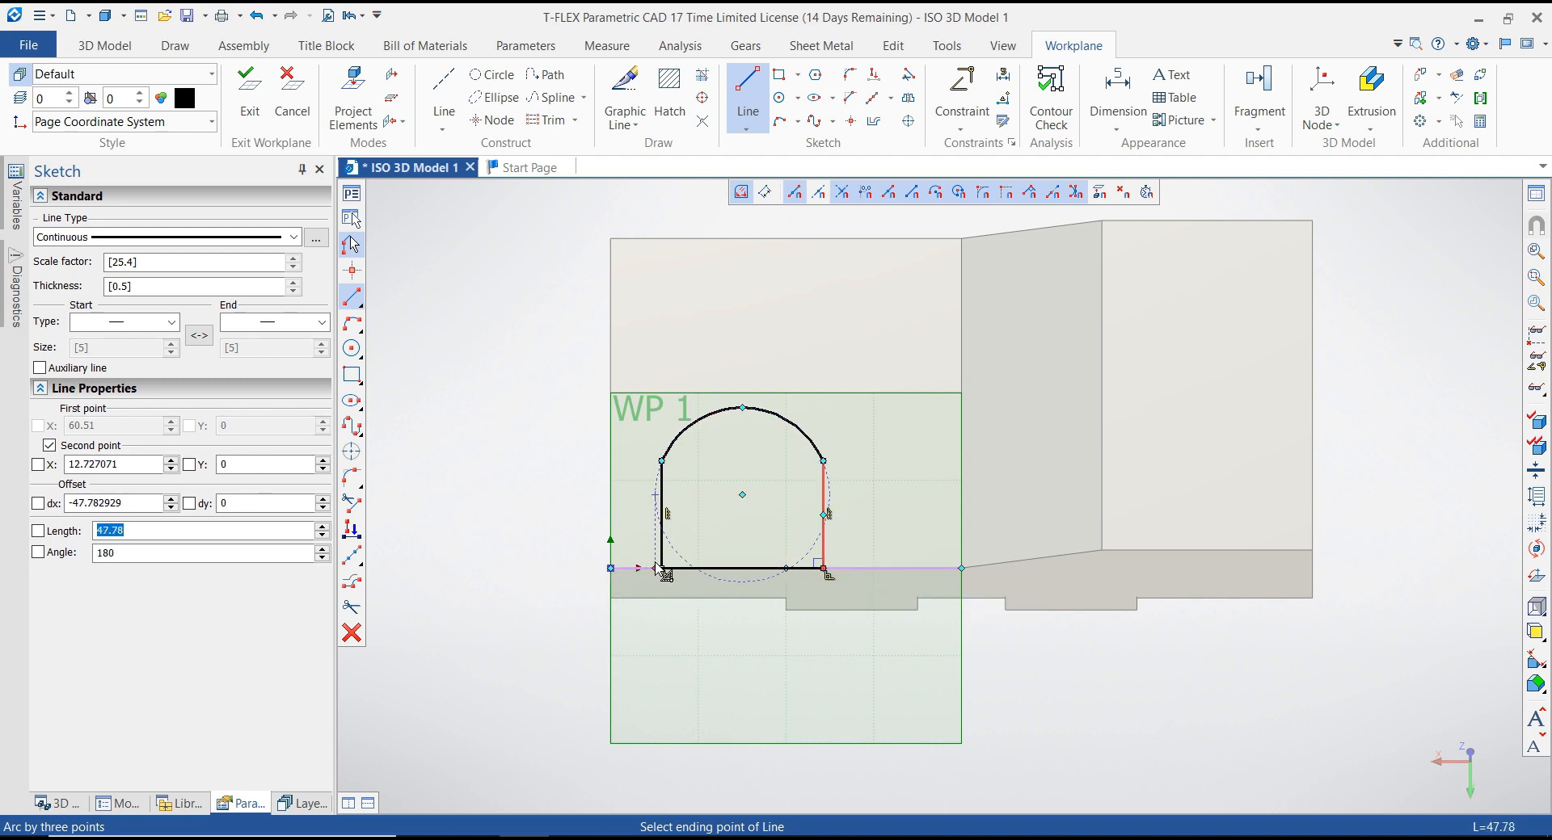
{"action": "left_click", "coordinate": [663, 568]}
{"action": "key", "text": "Escape"}
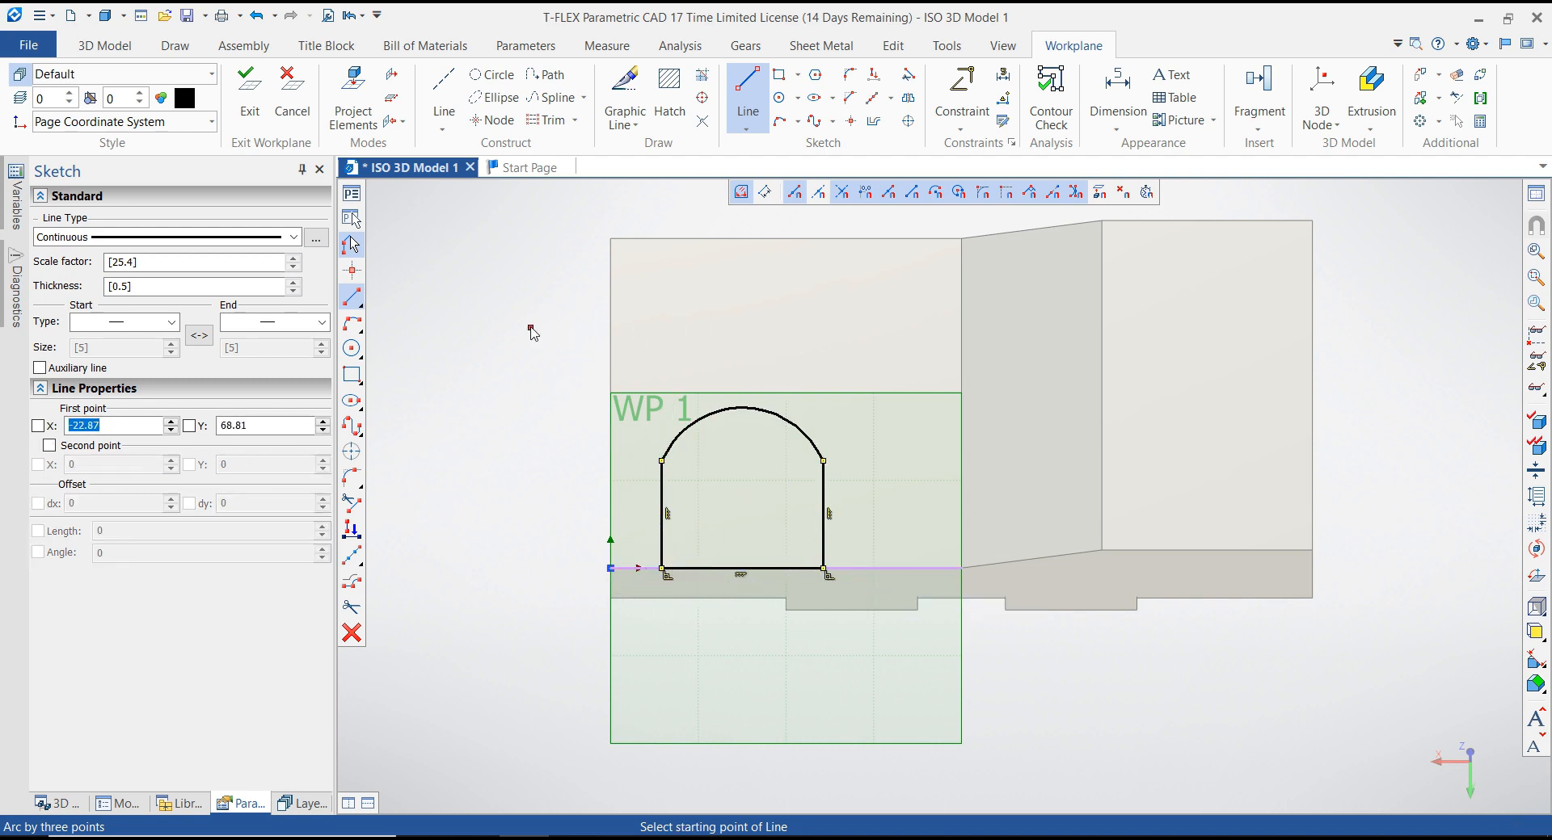
{"action": "key", "text": "Escape"}
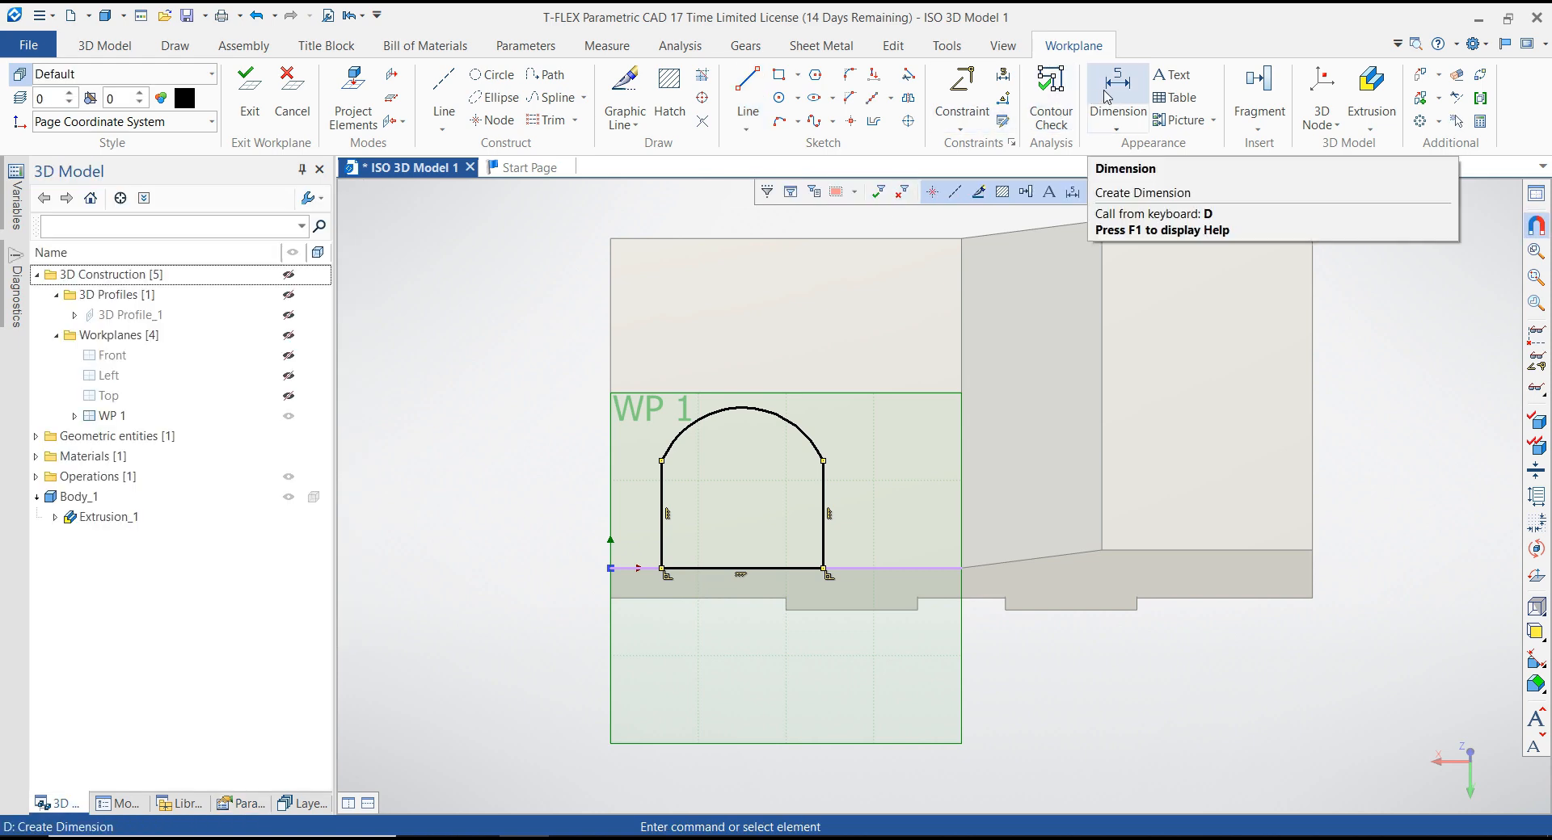
Step: Make the arc tangent to both vertical sides of the arched outline
{"action": "left_click", "coordinate": [966, 130]}
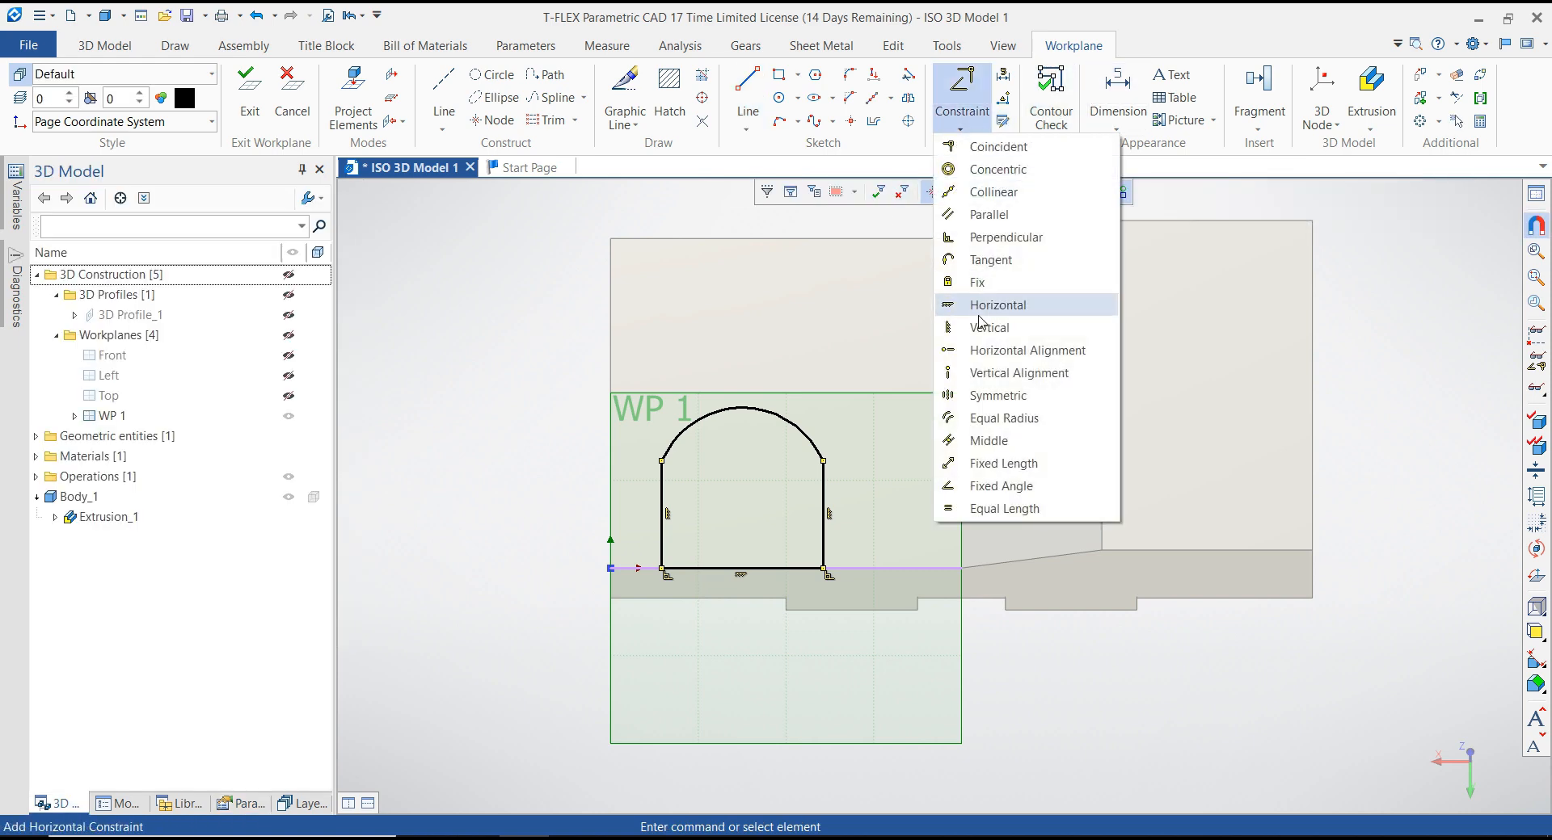
{"action": "left_click", "coordinate": [991, 259]}
{"action": "left_click", "coordinate": [819, 443]}
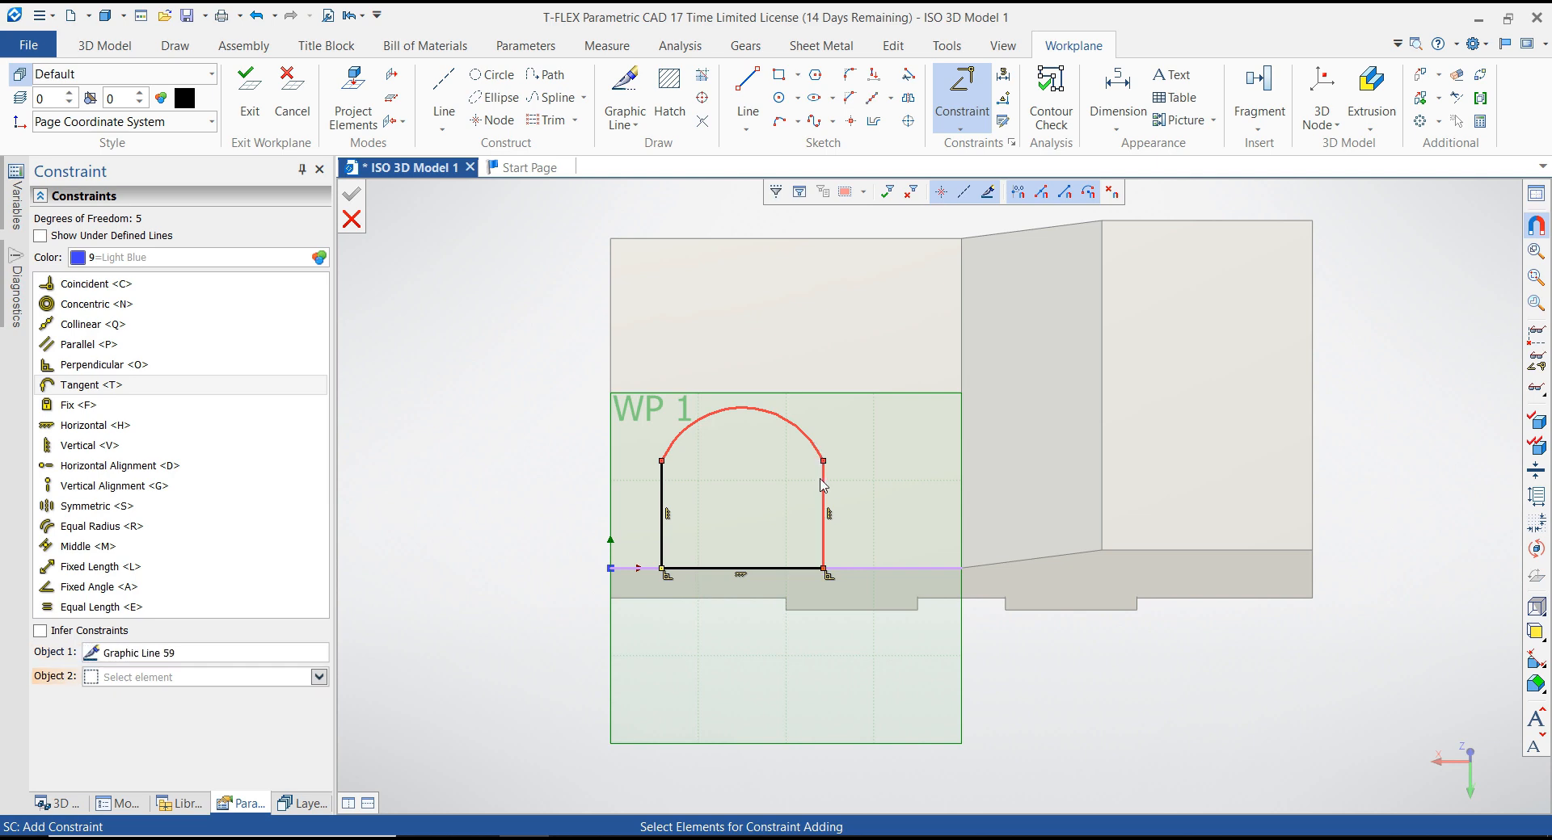
{"action": "left_click", "coordinate": [662, 501]}
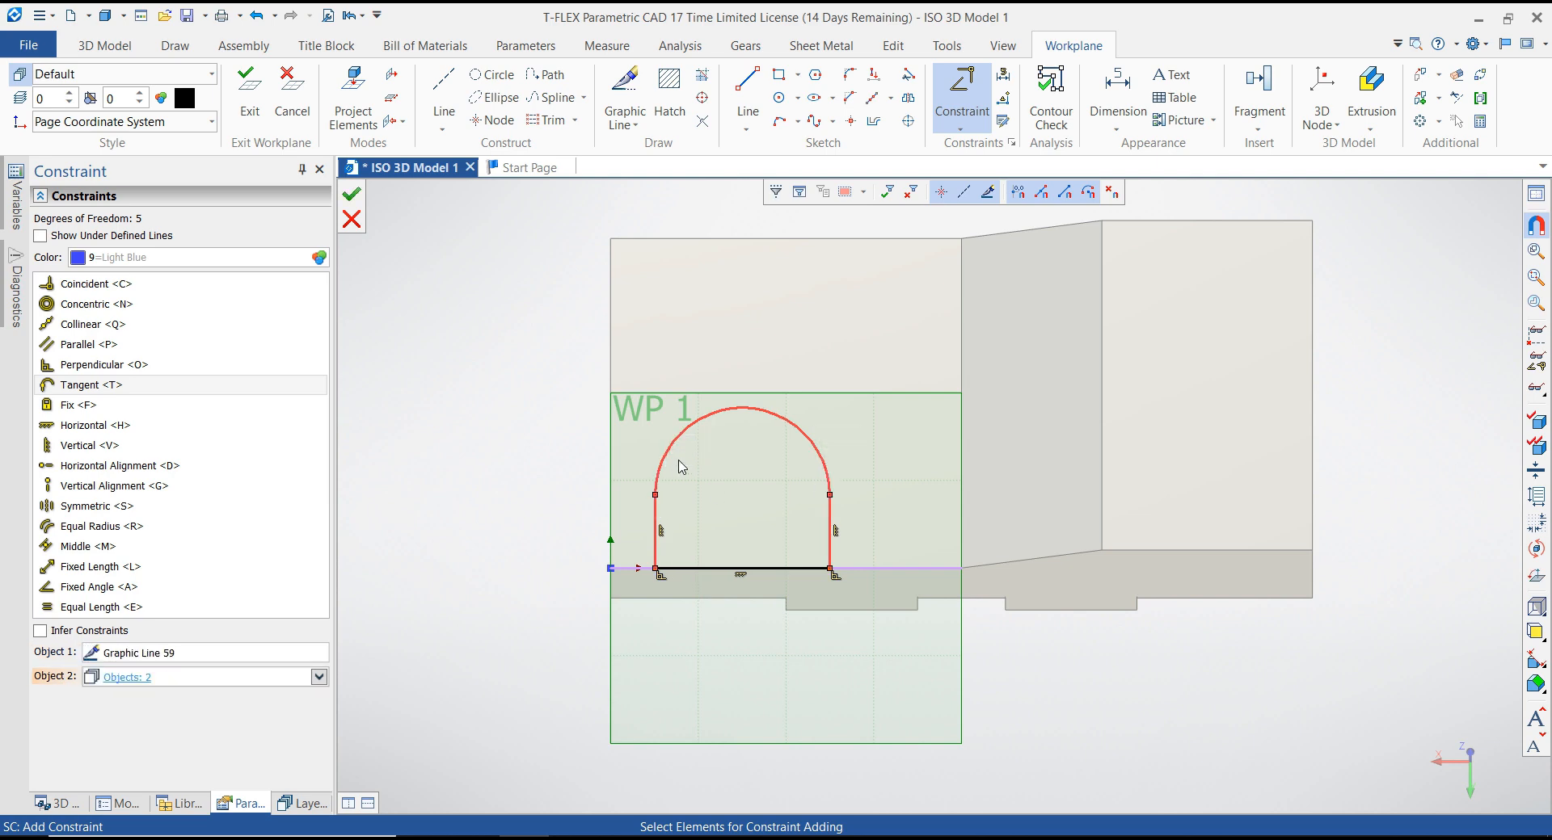
{"action": "key", "text": "Escape"}
Step: Dimension the arc's radius as 25 mm and its centre's height above the base line as 40 mm
{"action": "right_click", "coordinate": [563, 300]}
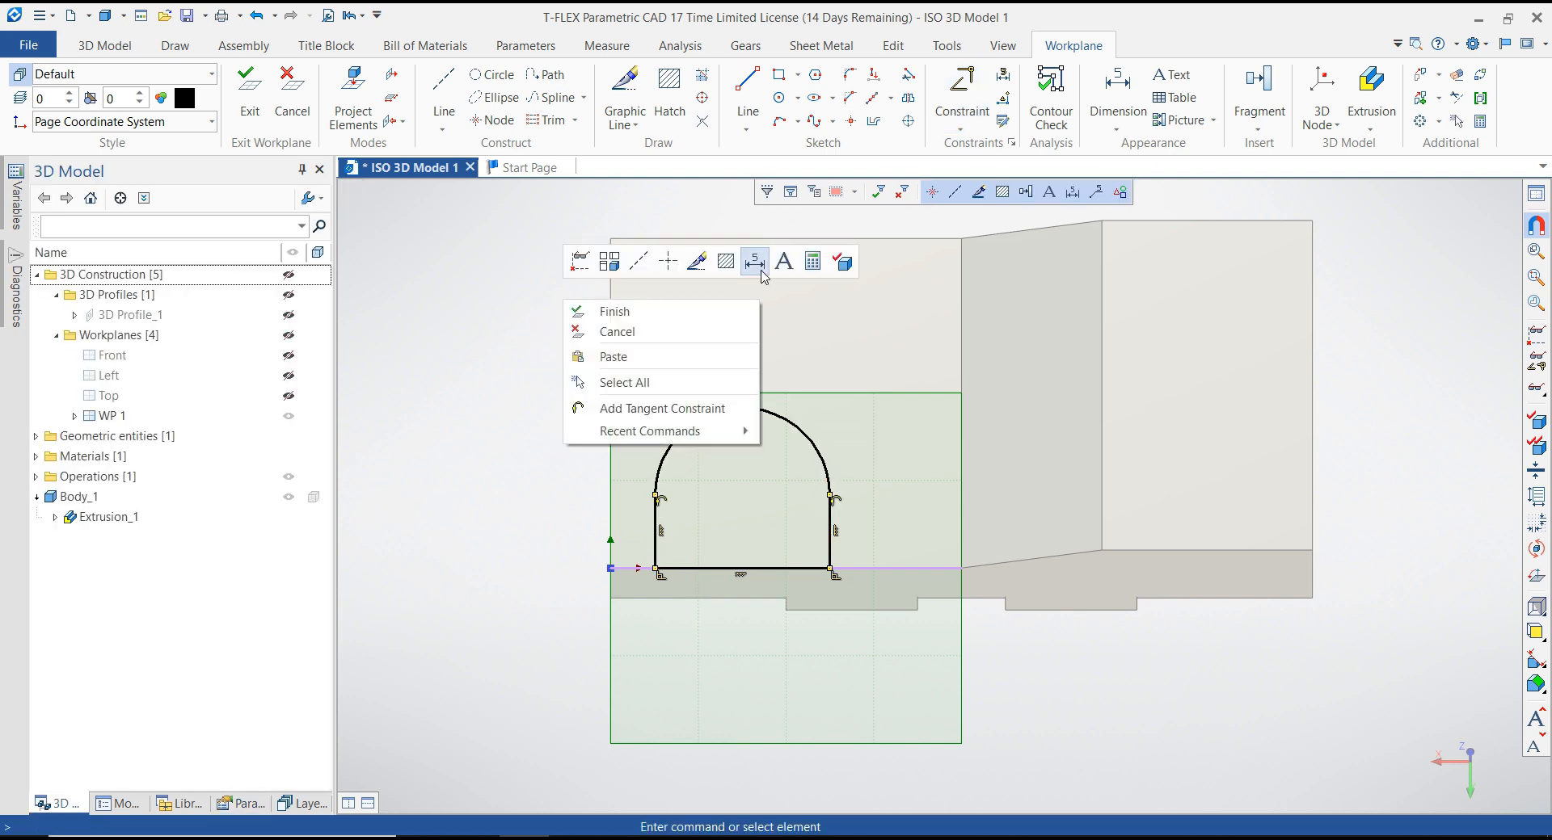
{"action": "left_click", "coordinate": [755, 261]}
{"action": "left_click", "coordinate": [792, 426]}
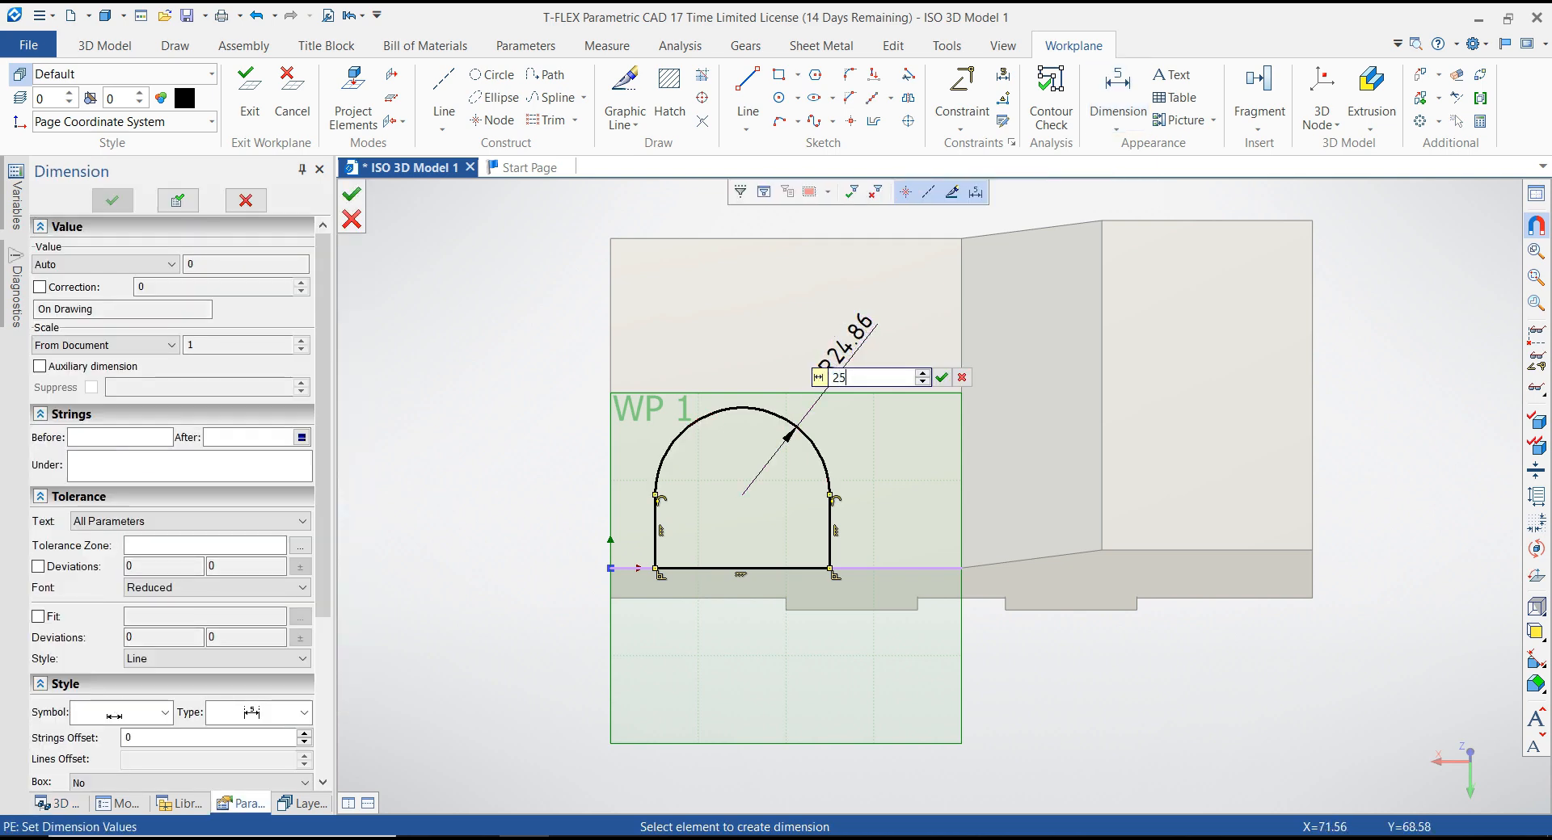
{"action": "key", "text": "Return"}
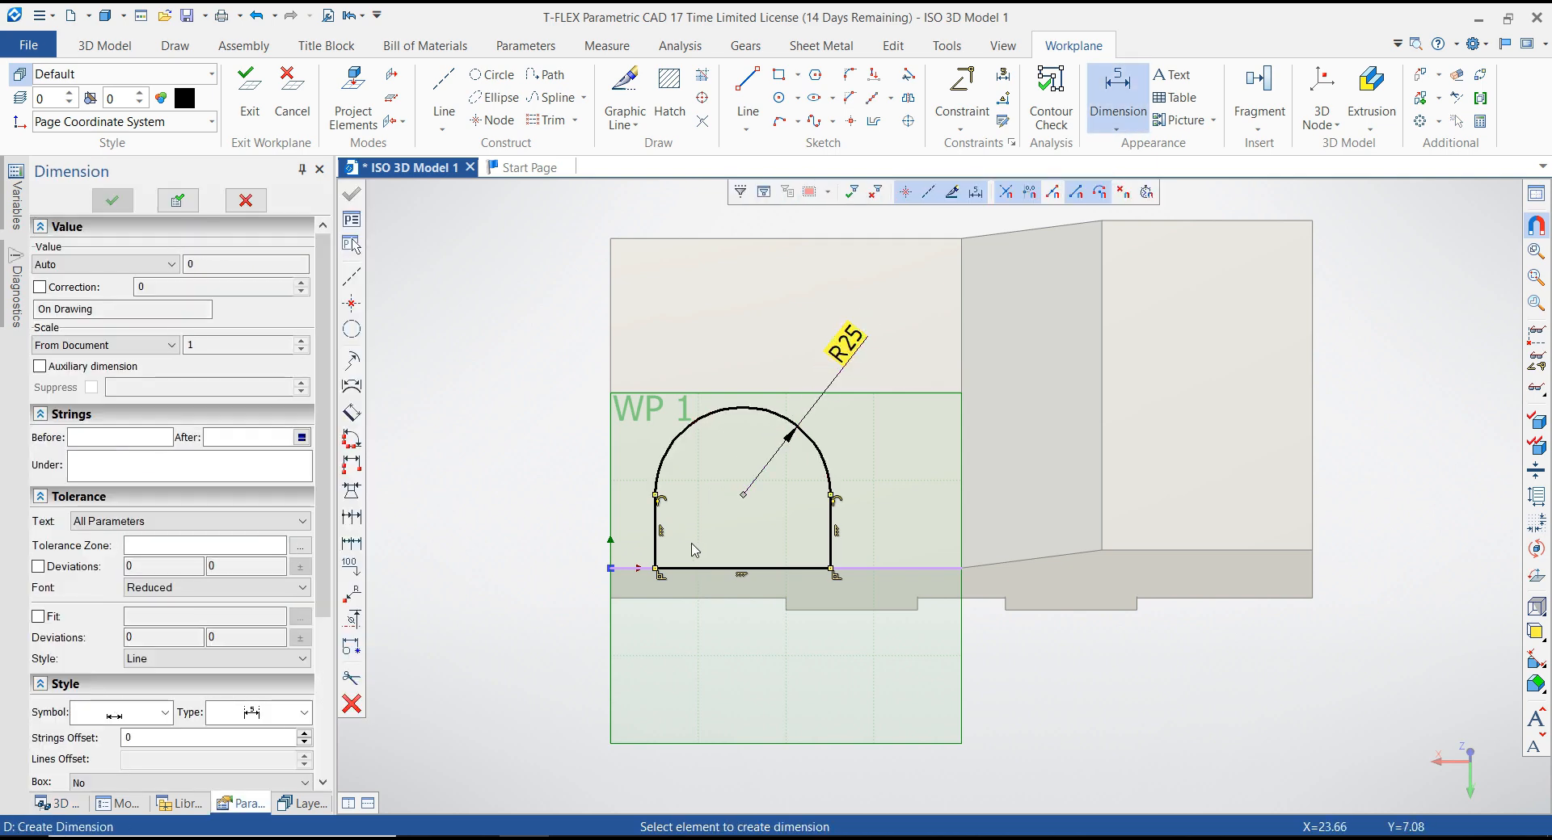
{"action": "left_click", "coordinate": [743, 495]}
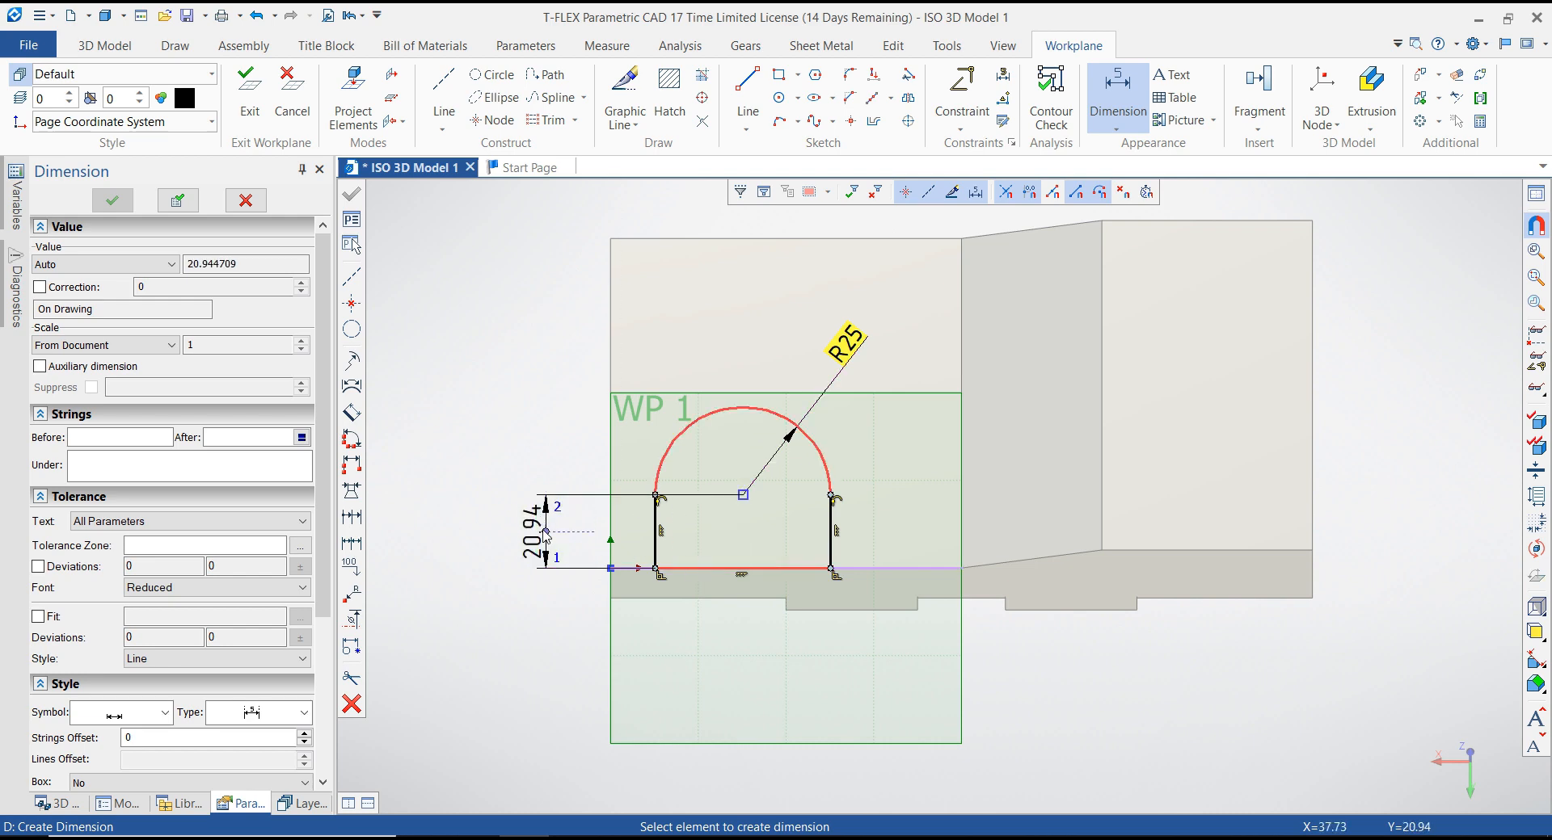
{"action": "left_click", "coordinate": [521, 531]}
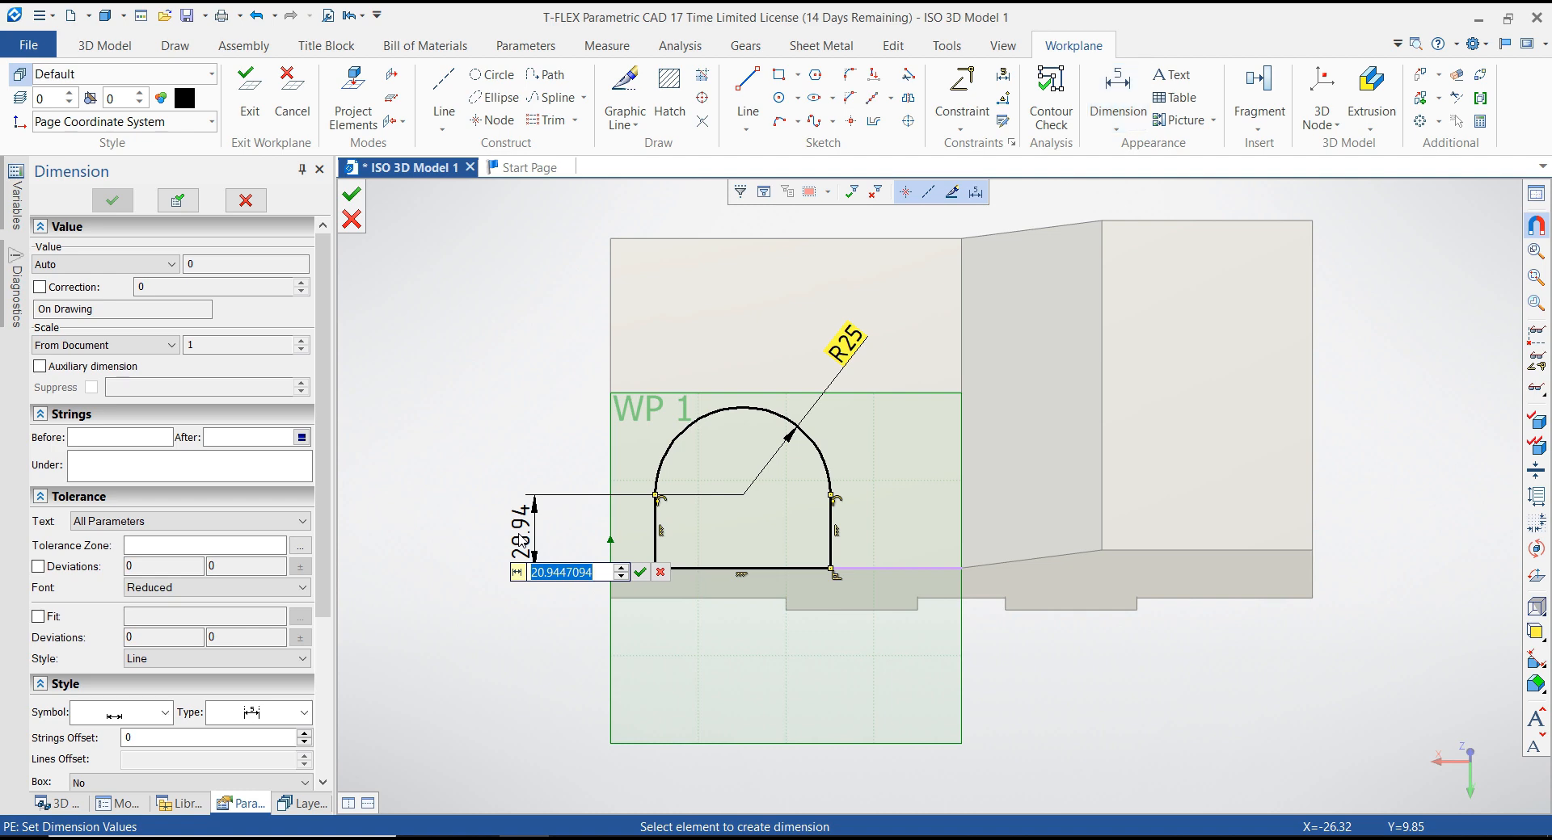
{"action": "type", "text": "40"}
{"action": "key", "text": "Return"}
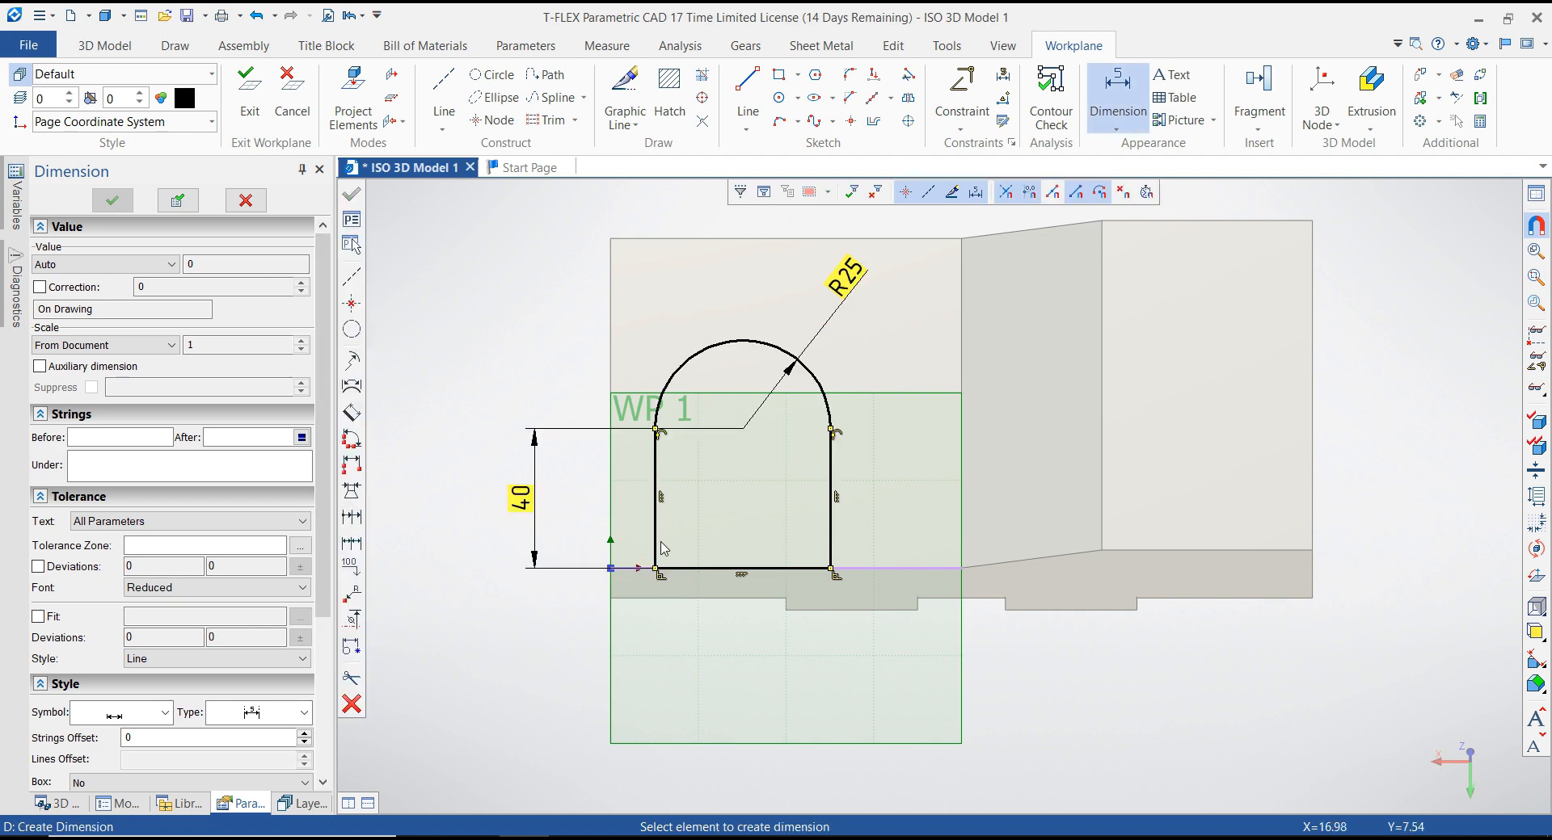
Step: Dimension the distance from the workplane origin to the outline's near vertical side as 15 mm
{"action": "left_click", "coordinate": [611, 569]}
{"action": "left_click", "coordinate": [636, 628]}
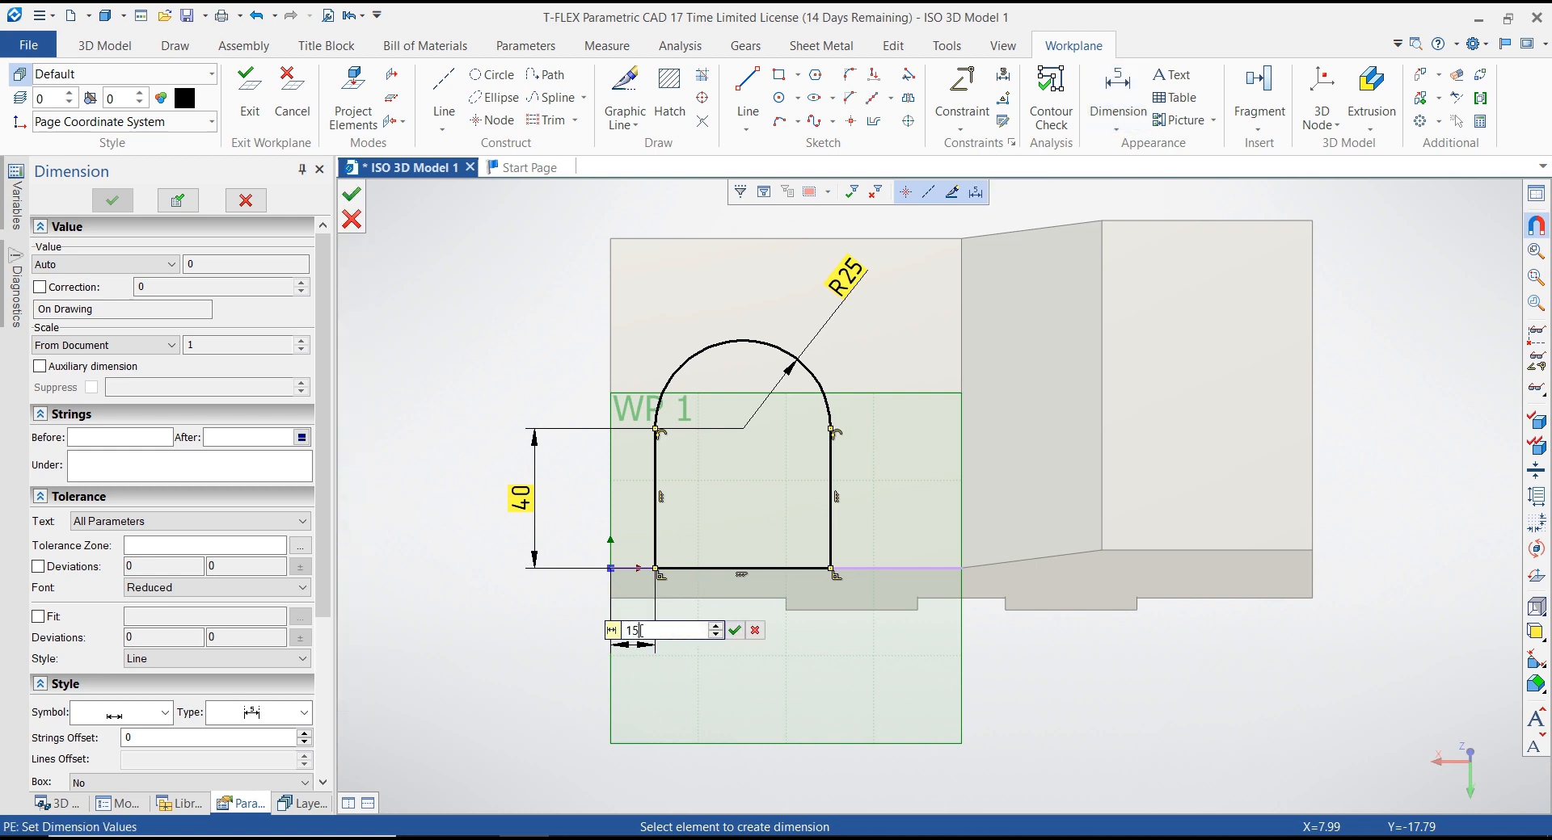
{"action": "key", "text": "Return"}
{"action": "key", "text": "Escape"}
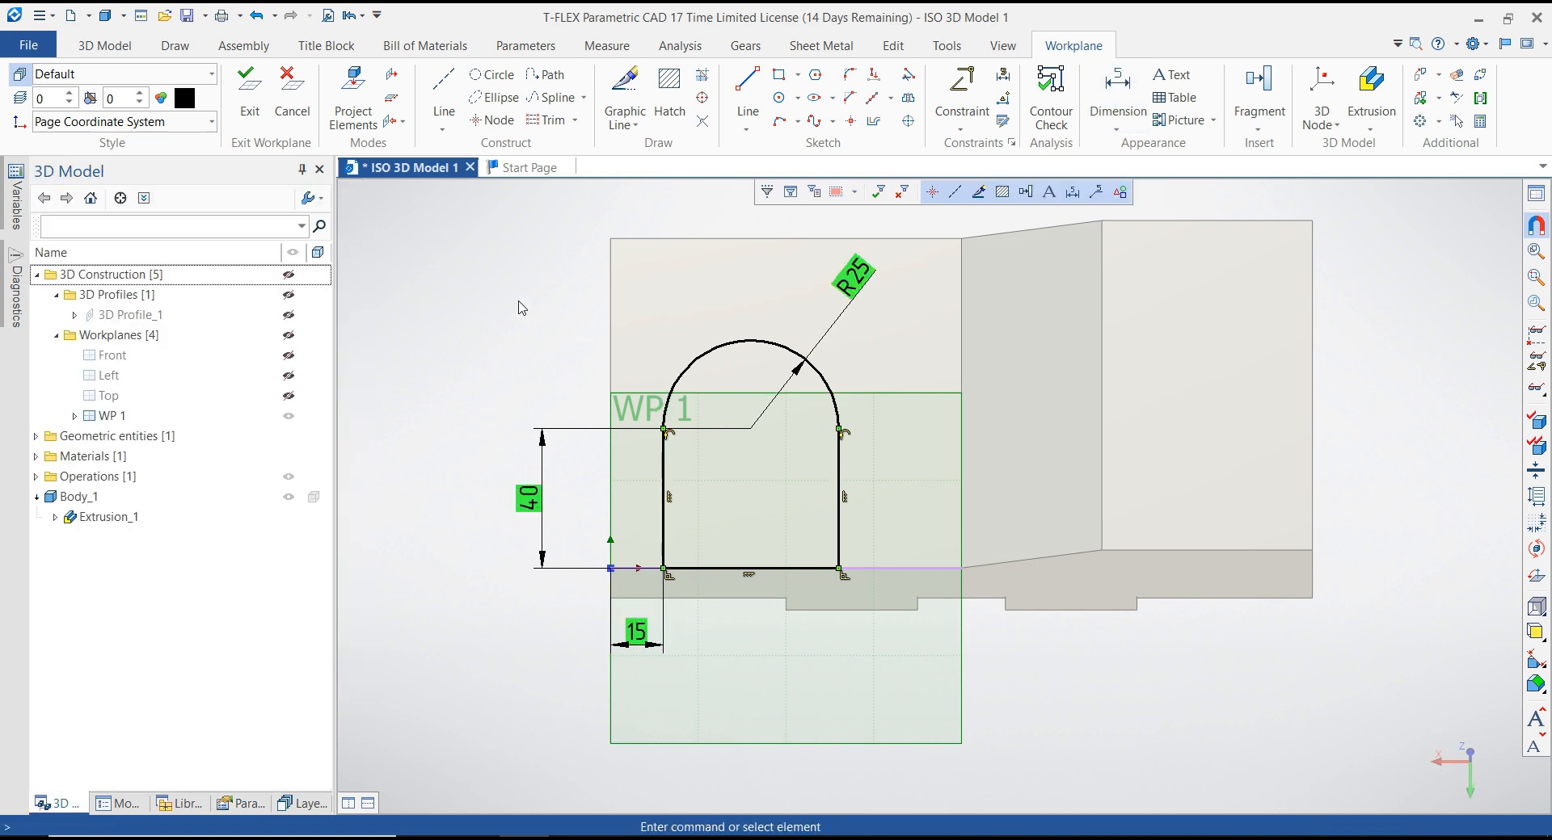
Step: Finish the arched sketch and hide workplane WP 1
{"action": "right_click", "coordinate": [518, 300]}
{"action": "left_click", "coordinate": [535, 312]}
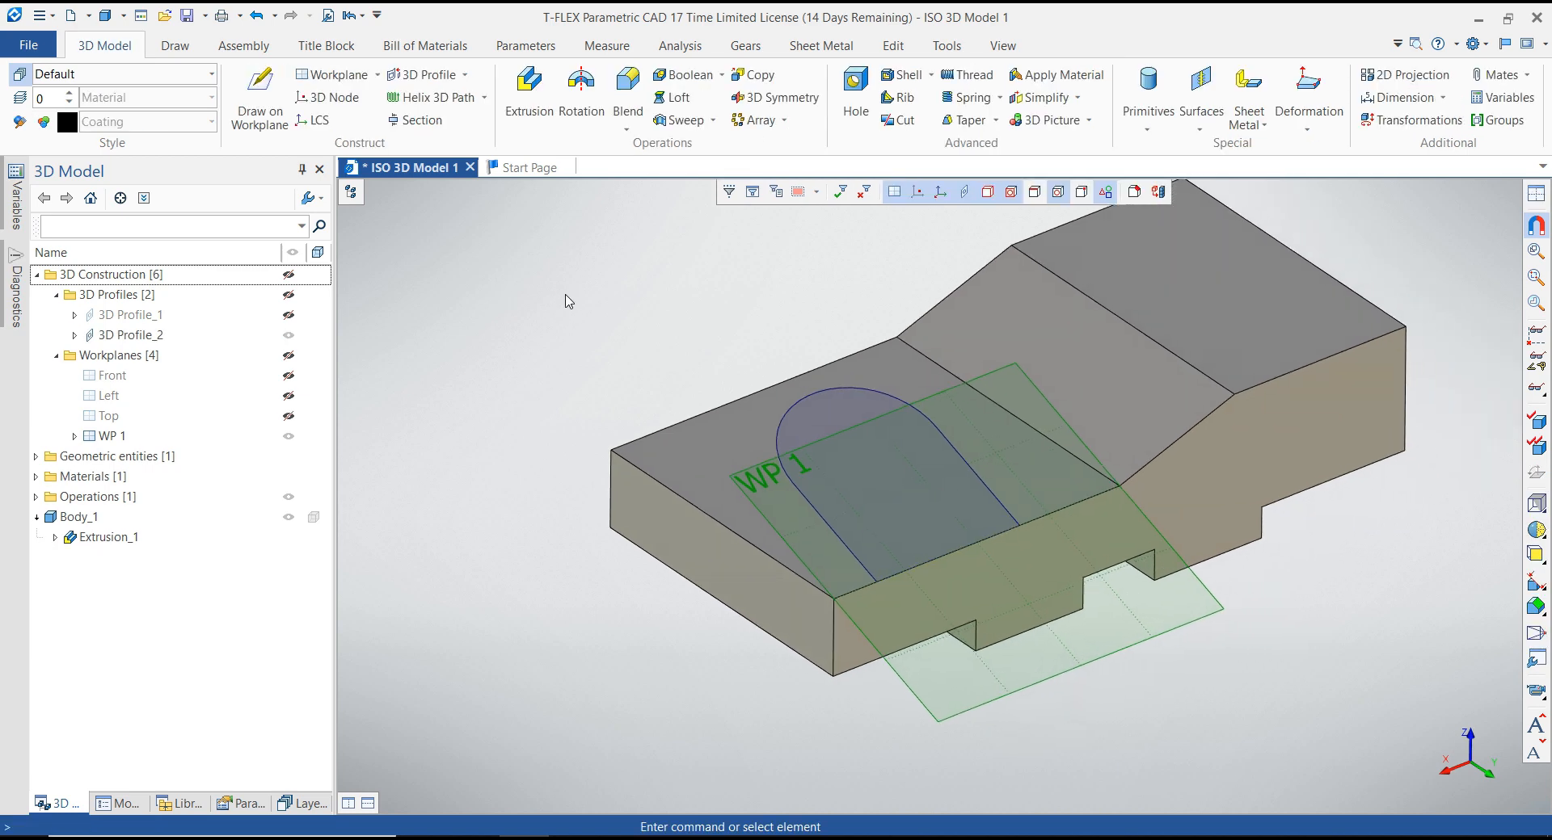
{"action": "left_click", "coordinate": [842, 391]}
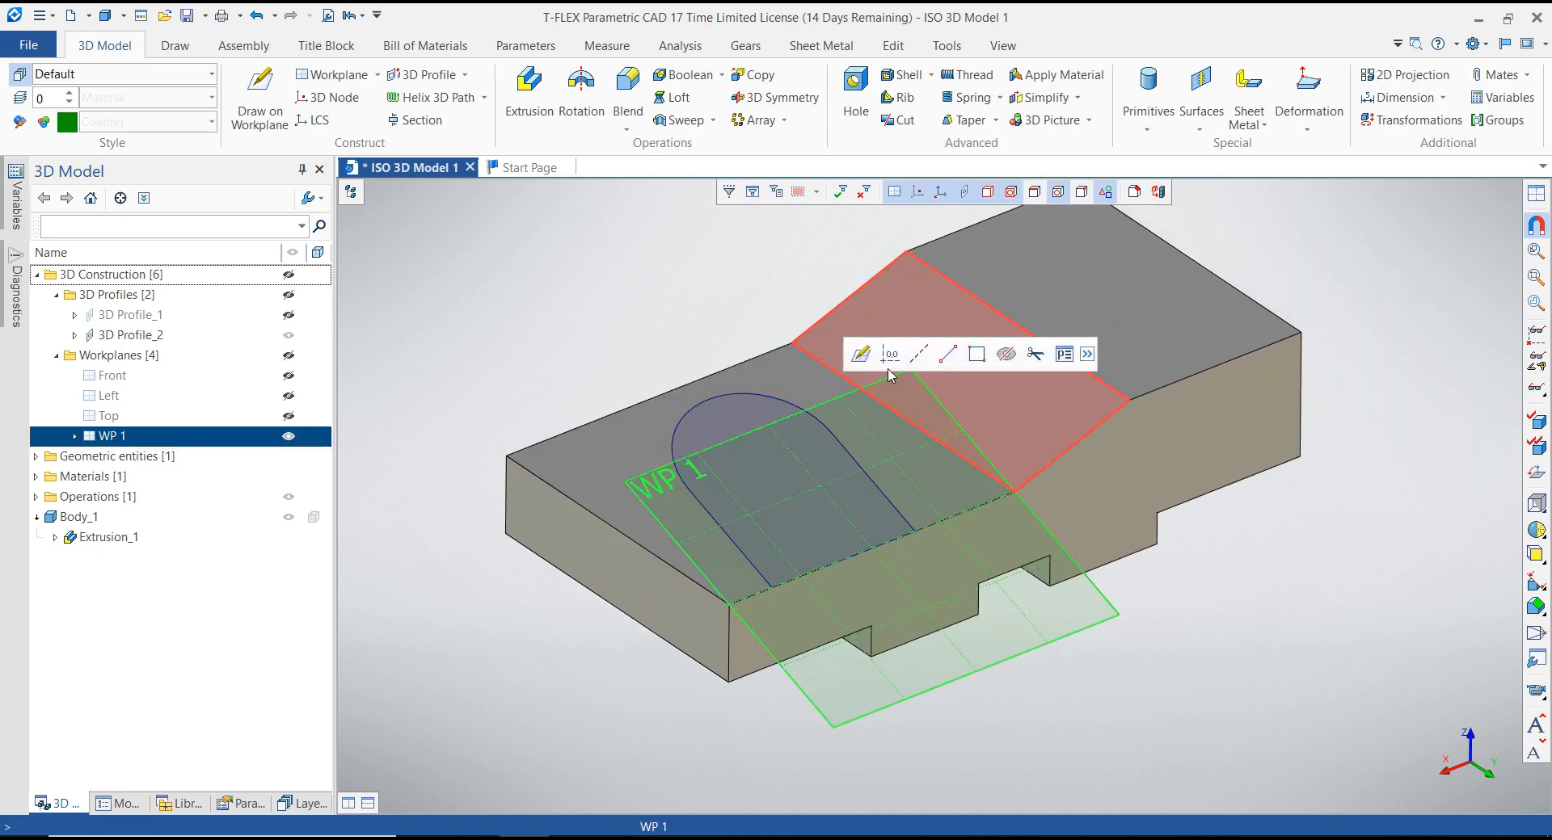
{"action": "left_click", "coordinate": [1006, 357]}
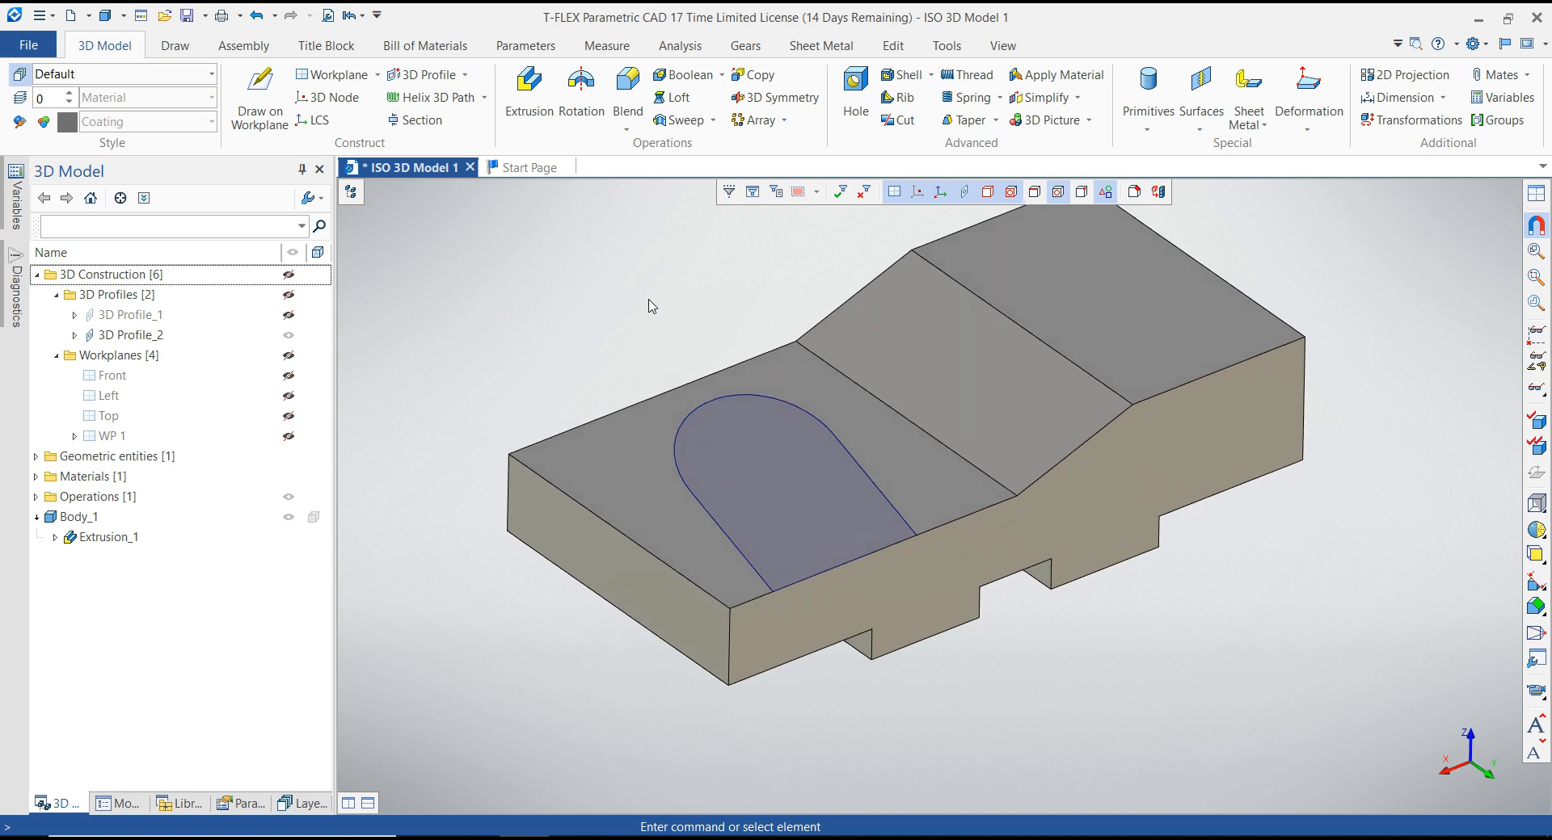
Step: Extrude the arched profile in the reversed direction up to Body_1 using To Body, united with the existing body
{"action": "left_click", "coordinate": [745, 398]}
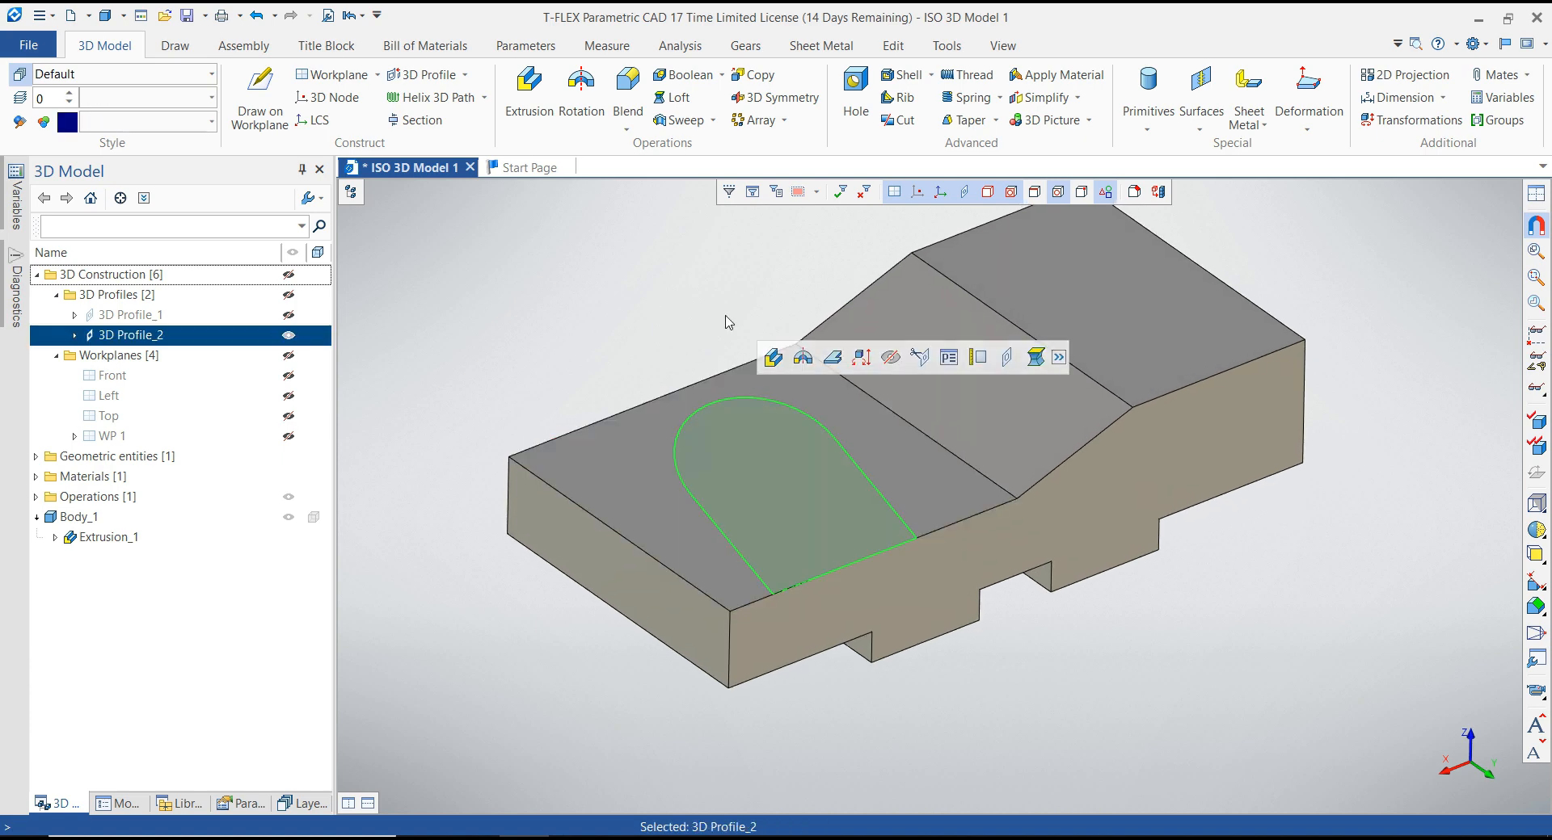
{"action": "left_click", "coordinate": [773, 357]}
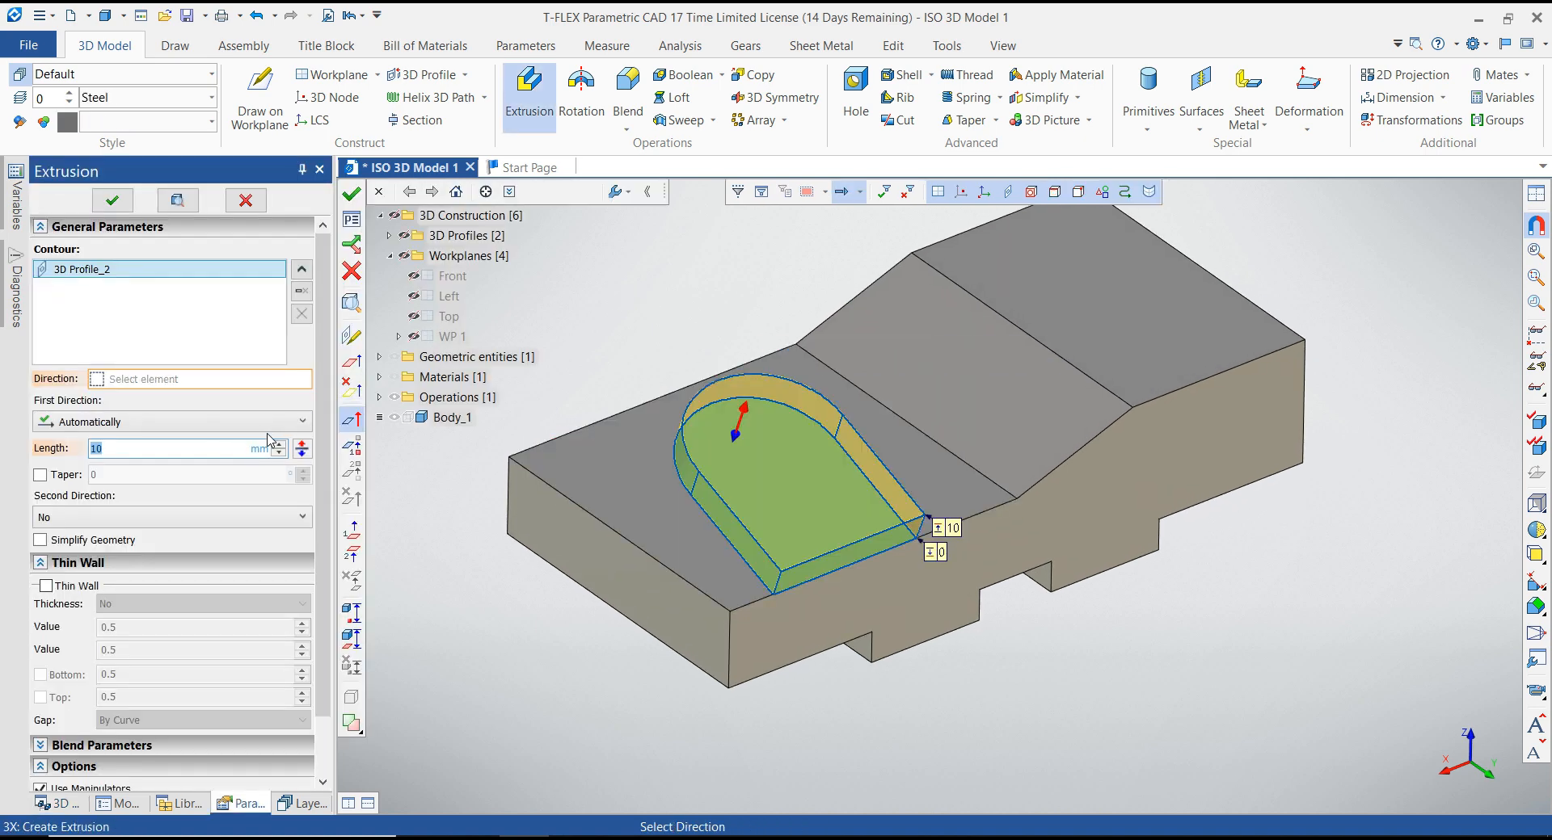
{"action": "left_click", "coordinate": [302, 449]}
{"action": "left_click", "coordinate": [249, 422]}
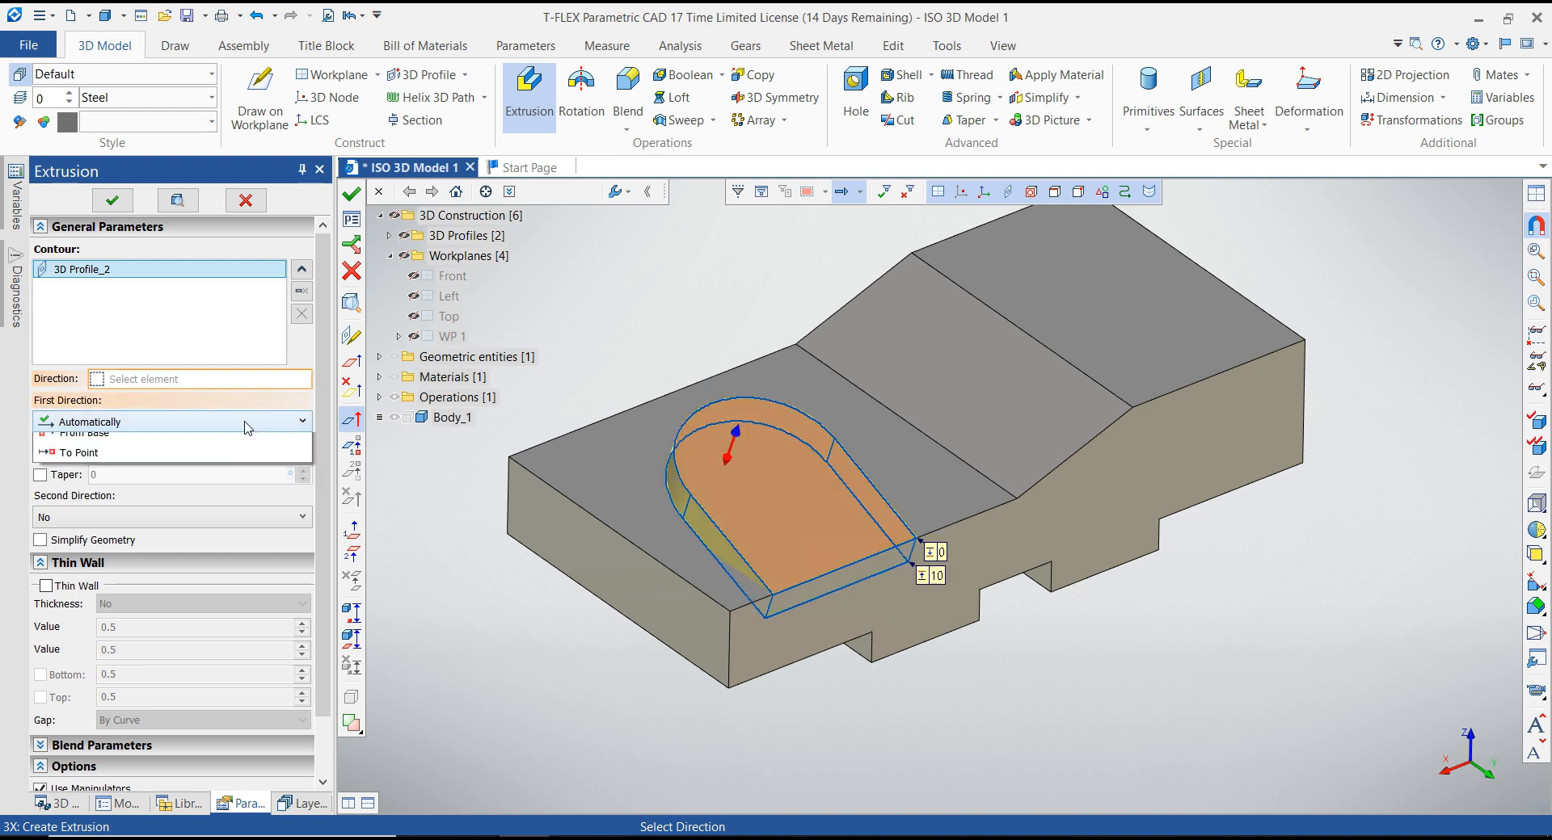
{"action": "left_click", "coordinate": [180, 587]}
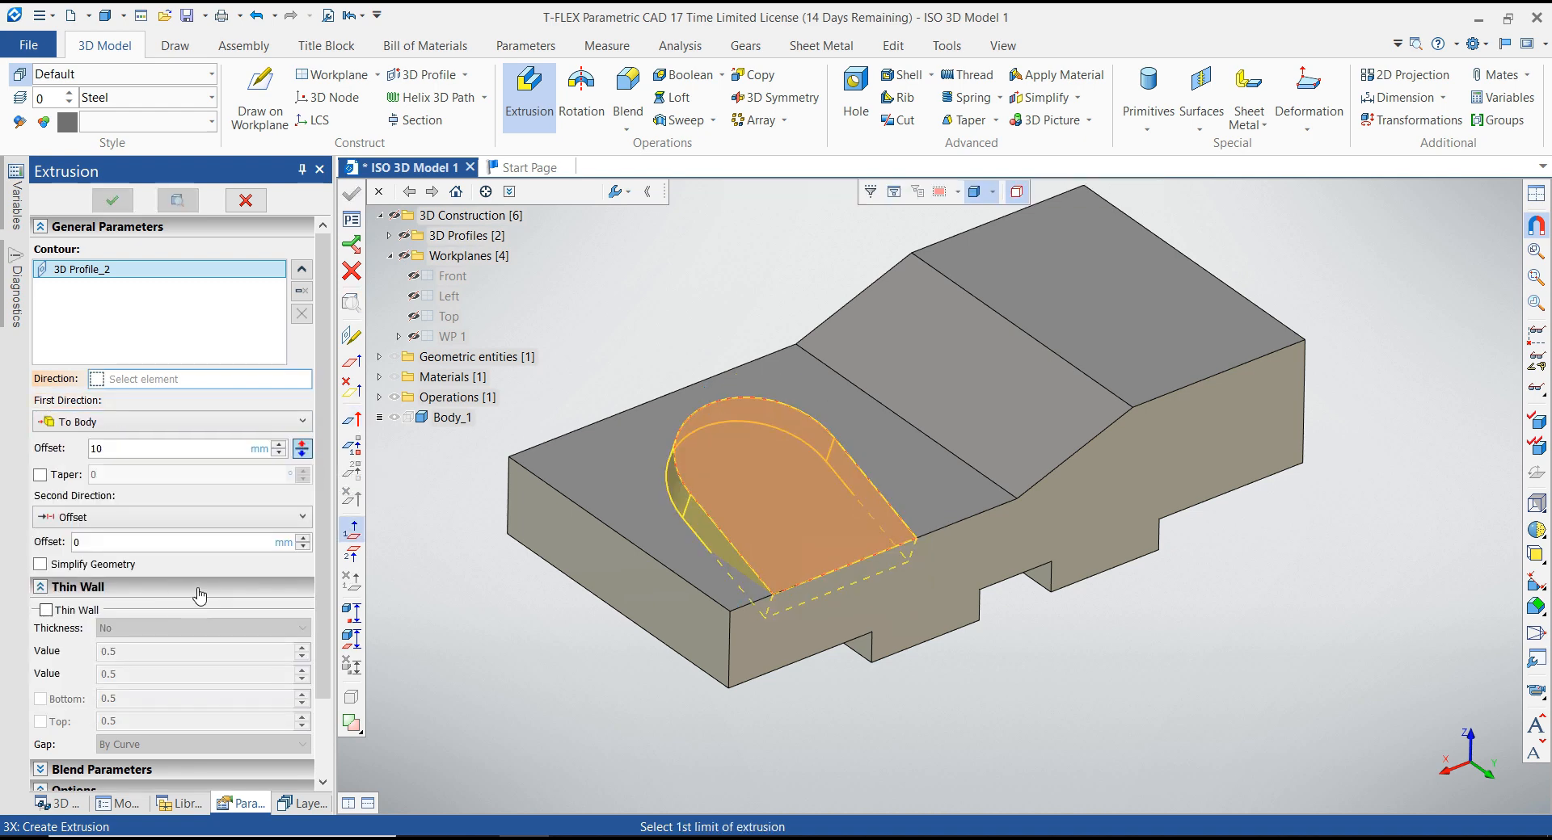
{"action": "left_click", "coordinate": [582, 505]}
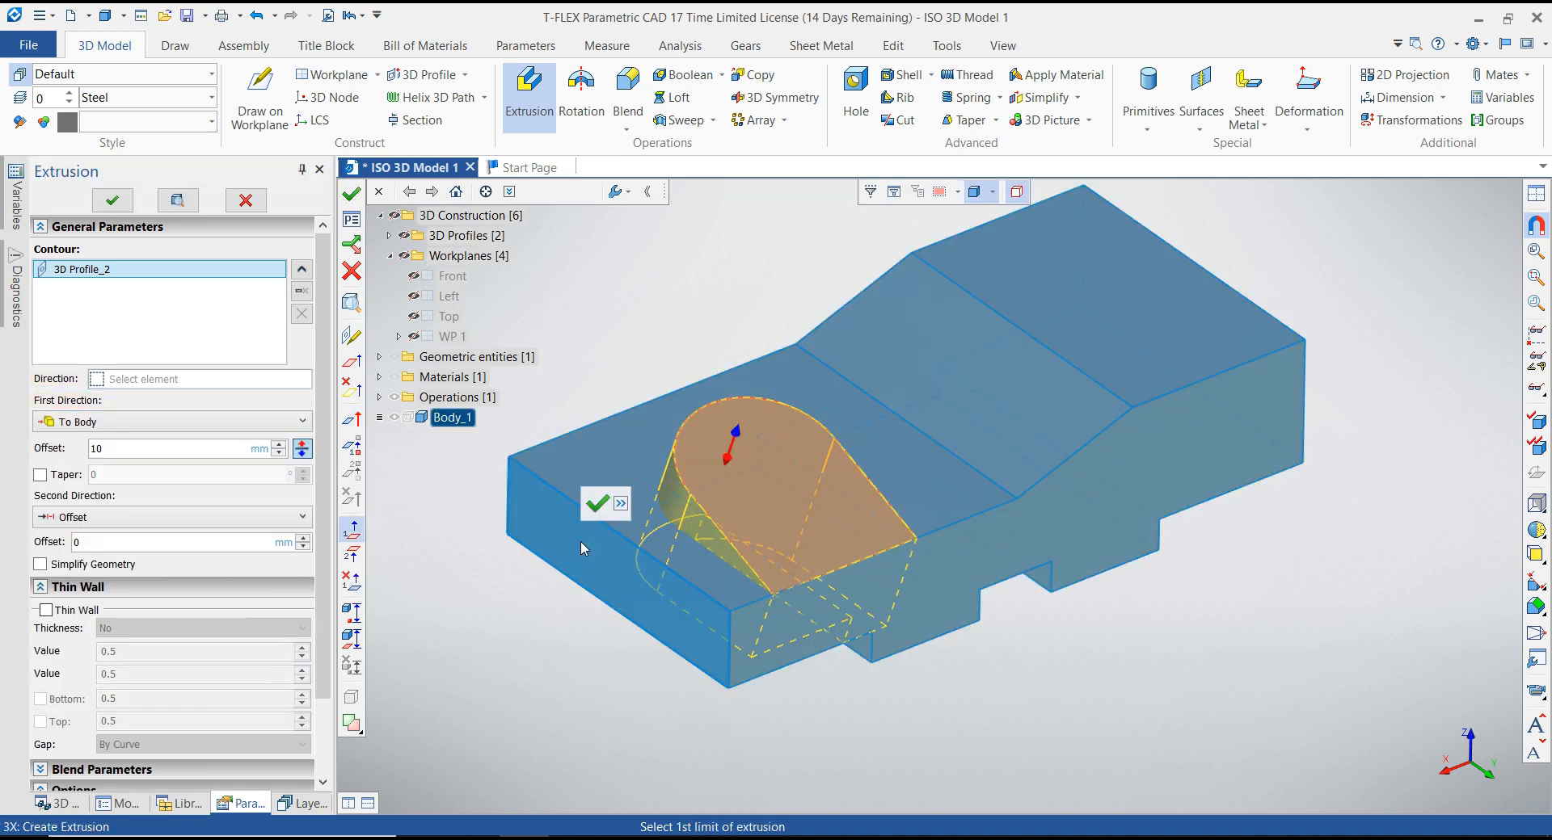
{"action": "left_click", "coordinate": [359, 737]}
{"action": "left_click", "coordinate": [432, 725]}
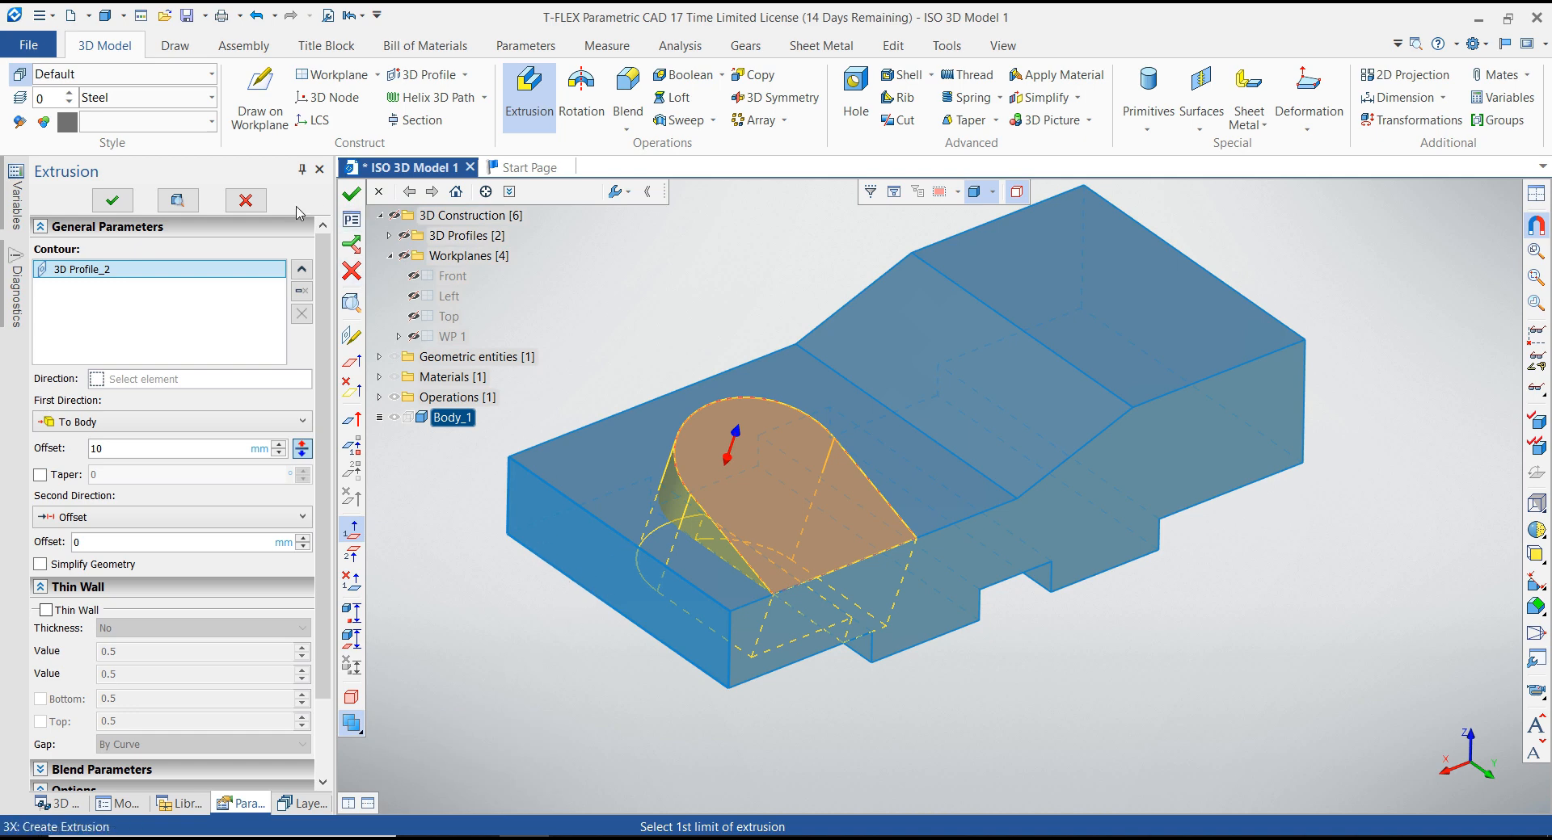
{"action": "left_click", "coordinate": [351, 194]}
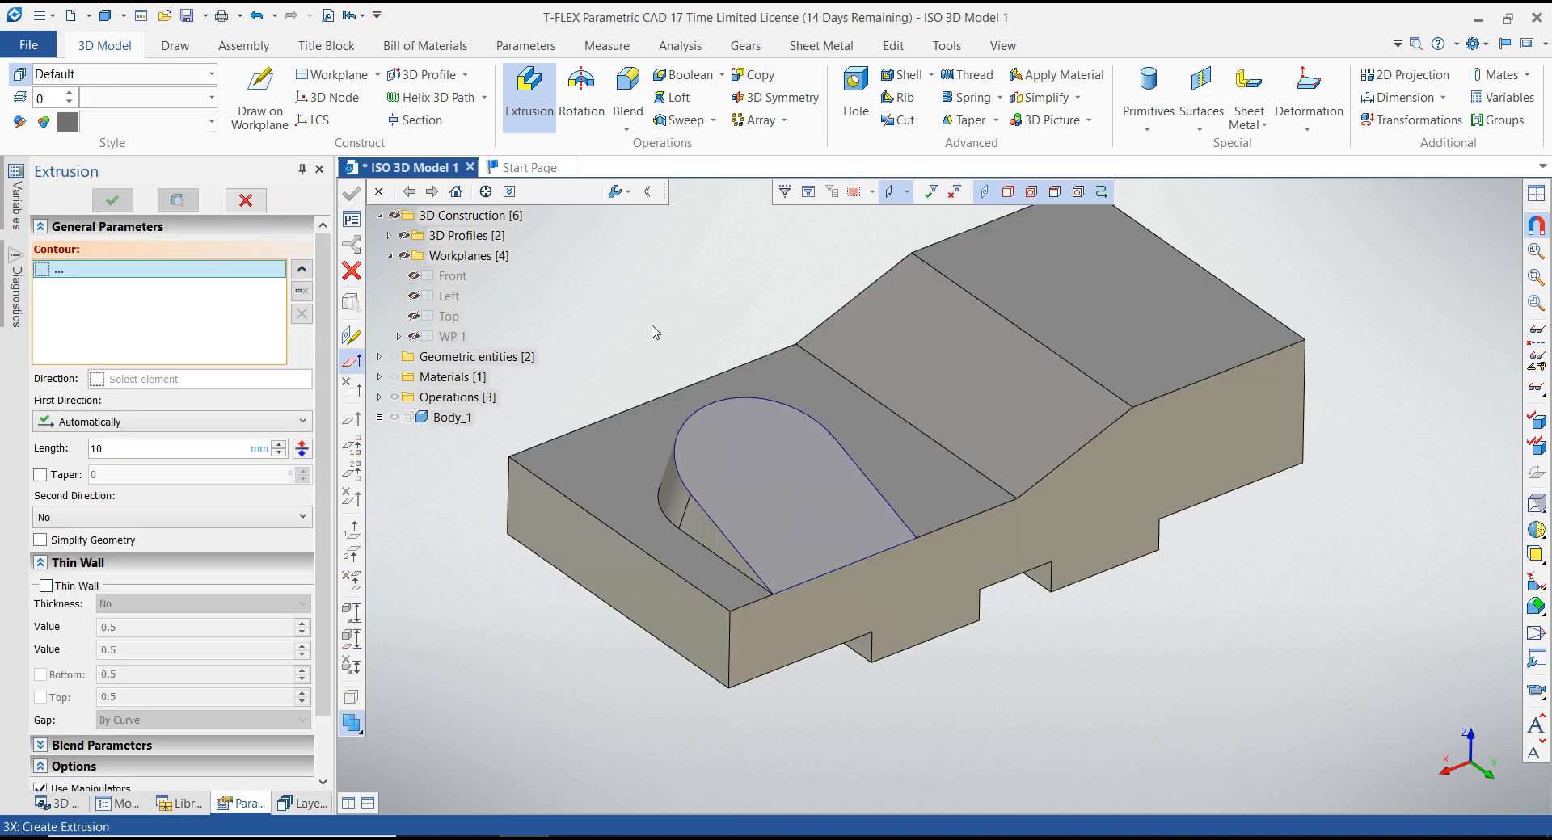
{"action": "key", "text": "Escape"}
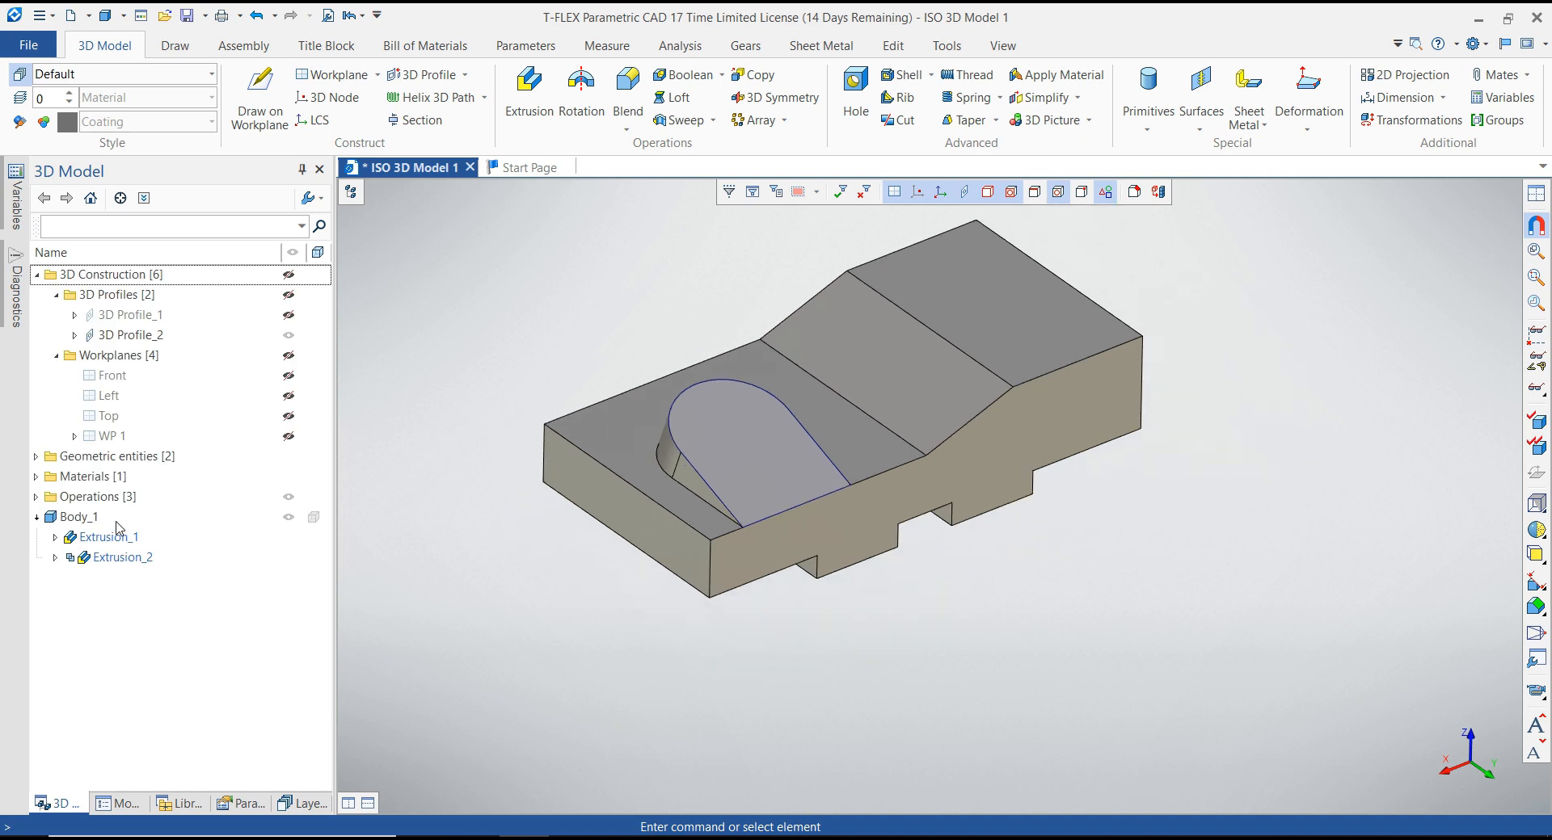
Step: Hide the arched 3D profile used for the second extrusion
{"action": "left_click", "coordinate": [113, 523]}
{"action": "left_click", "coordinate": [556, 325]}
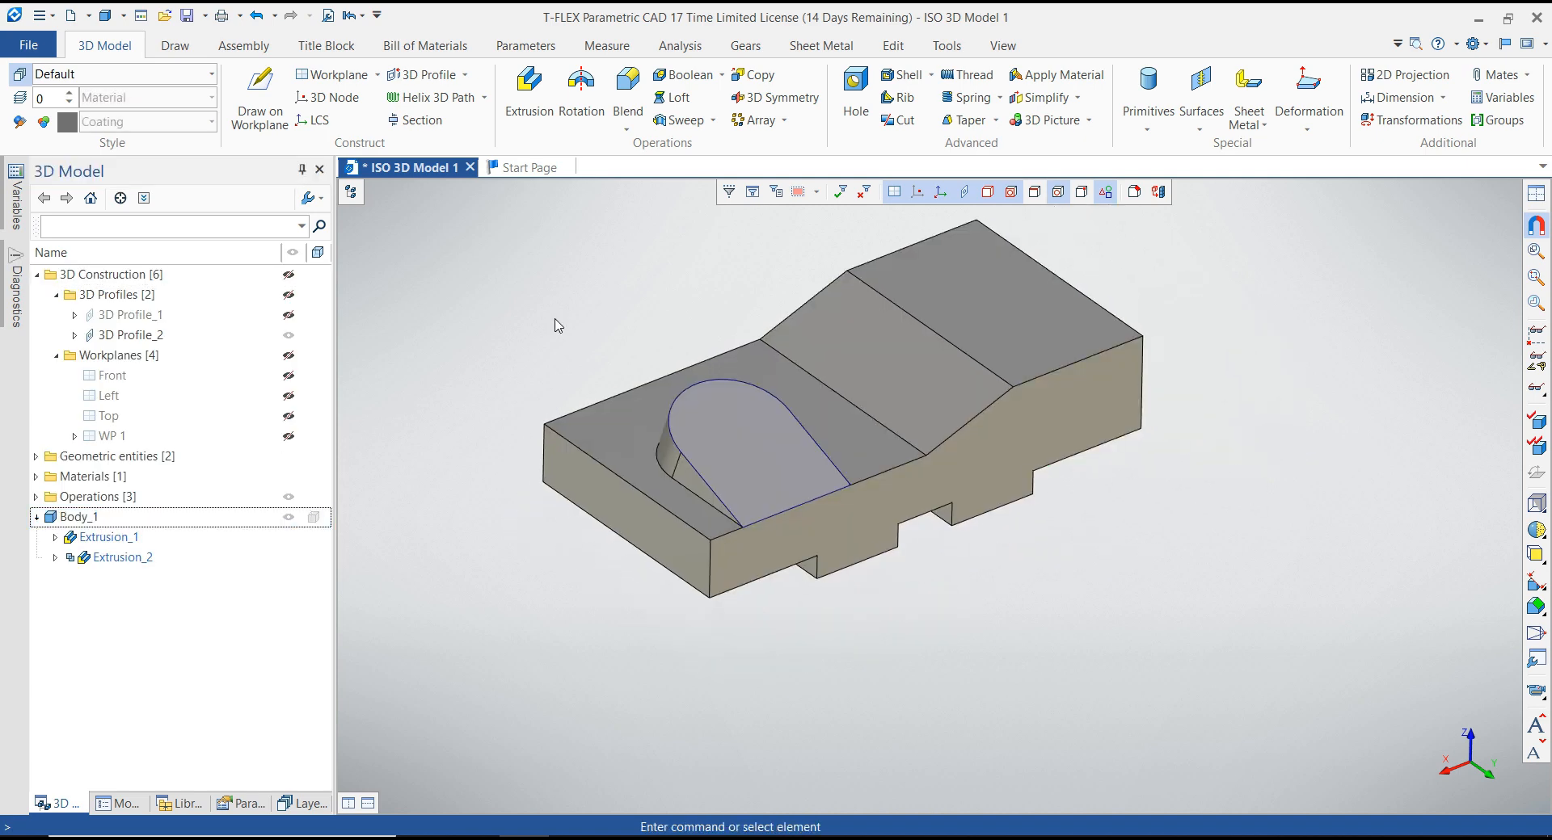
{"action": "scroll", "coordinate": [555, 325], "scroll_direction": "up", "scroll_amount": 2}
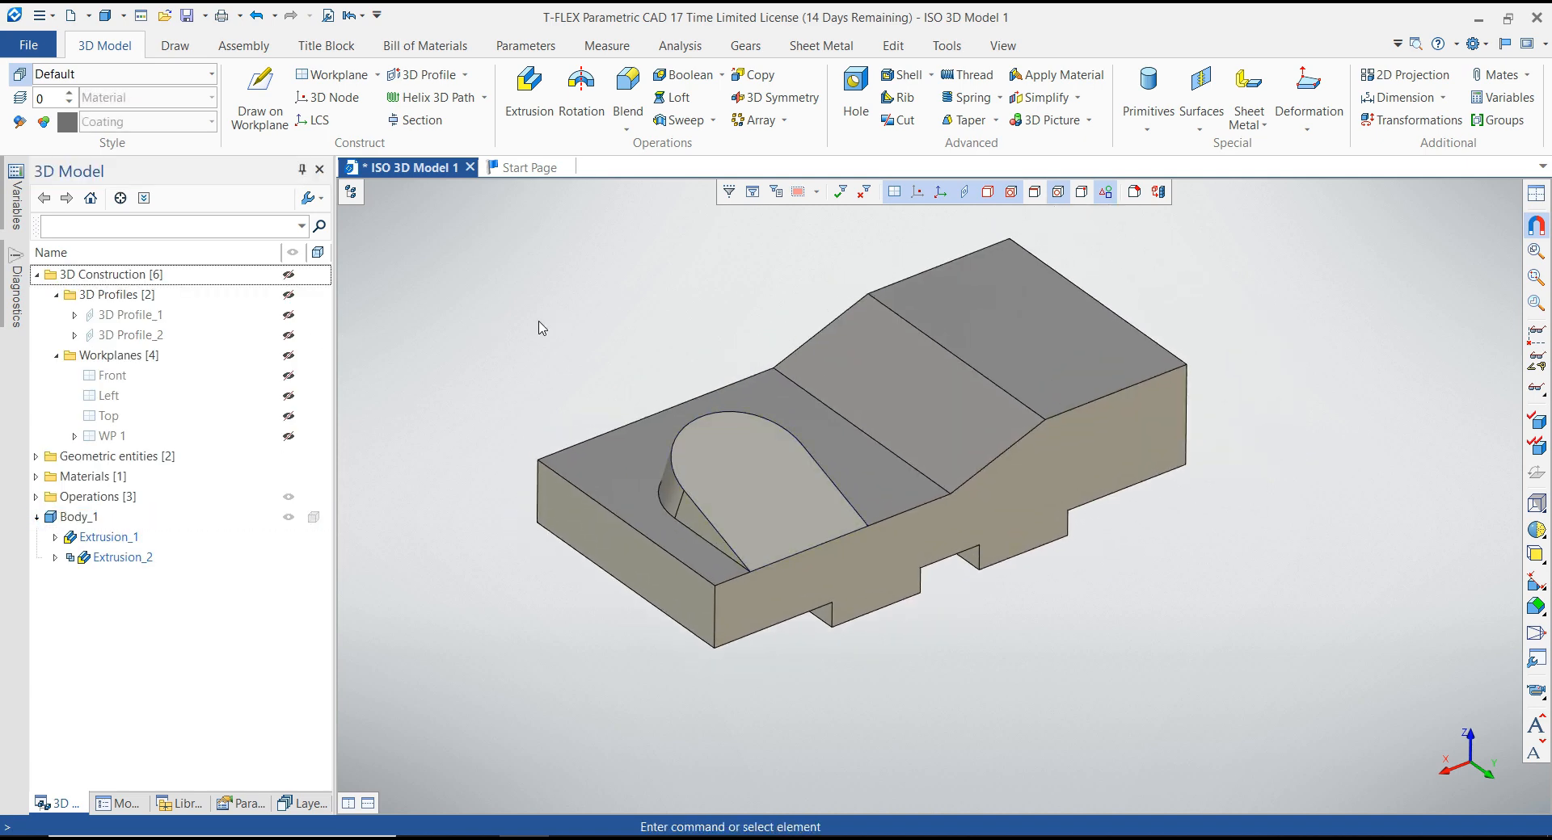
{"action": "scroll", "coordinate": [539, 327], "scroll_direction": "up", "scroll_amount": 2}
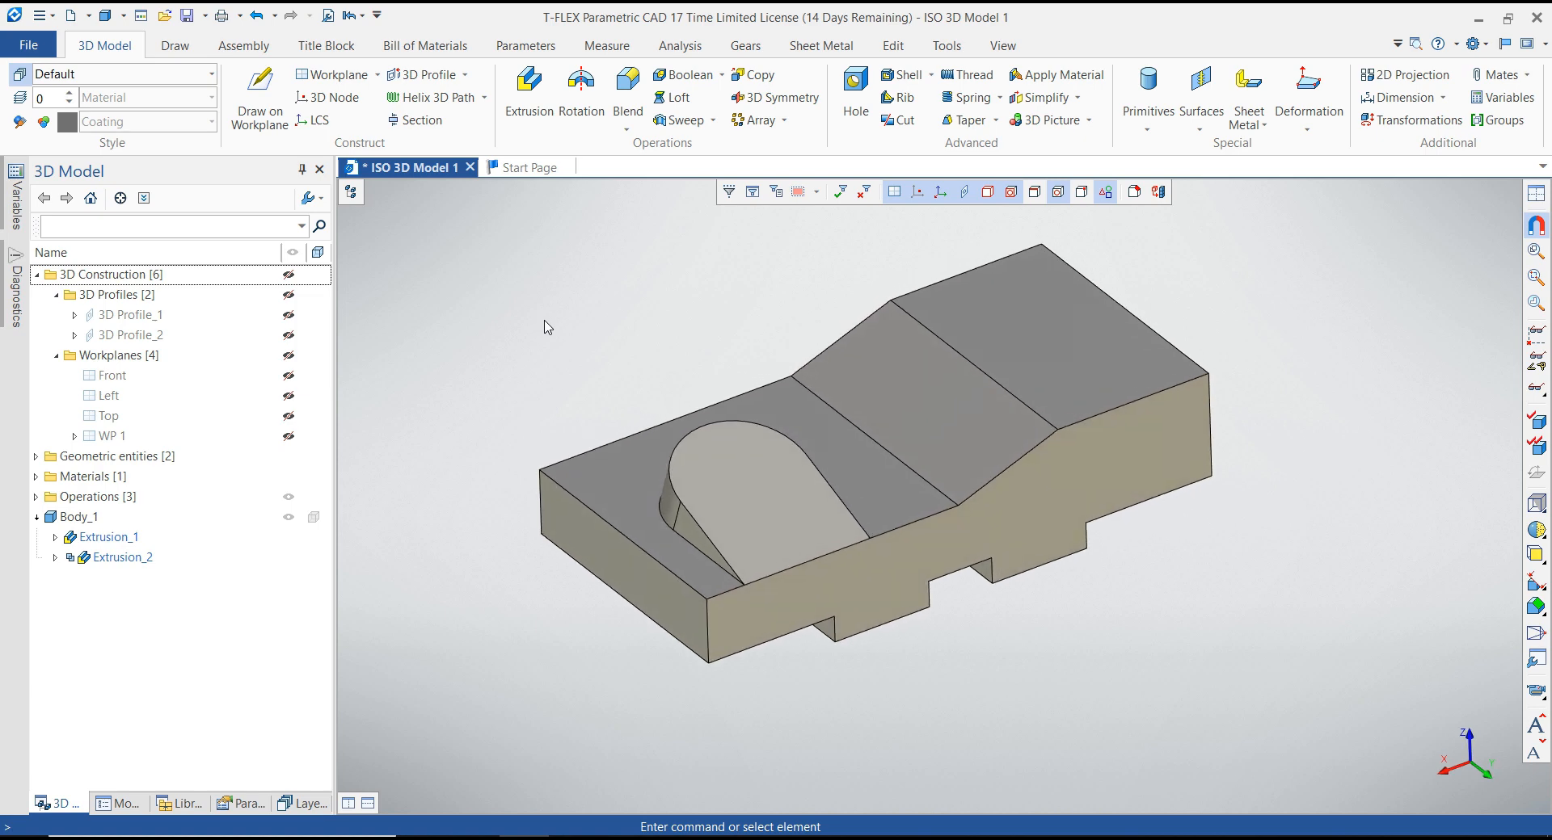
Step: Start a sketch on the boss's sloped face and draw two concentric circles about 24 mm and 13 mm in diameter at the origin
{"action": "left_click", "coordinate": [708, 443]}
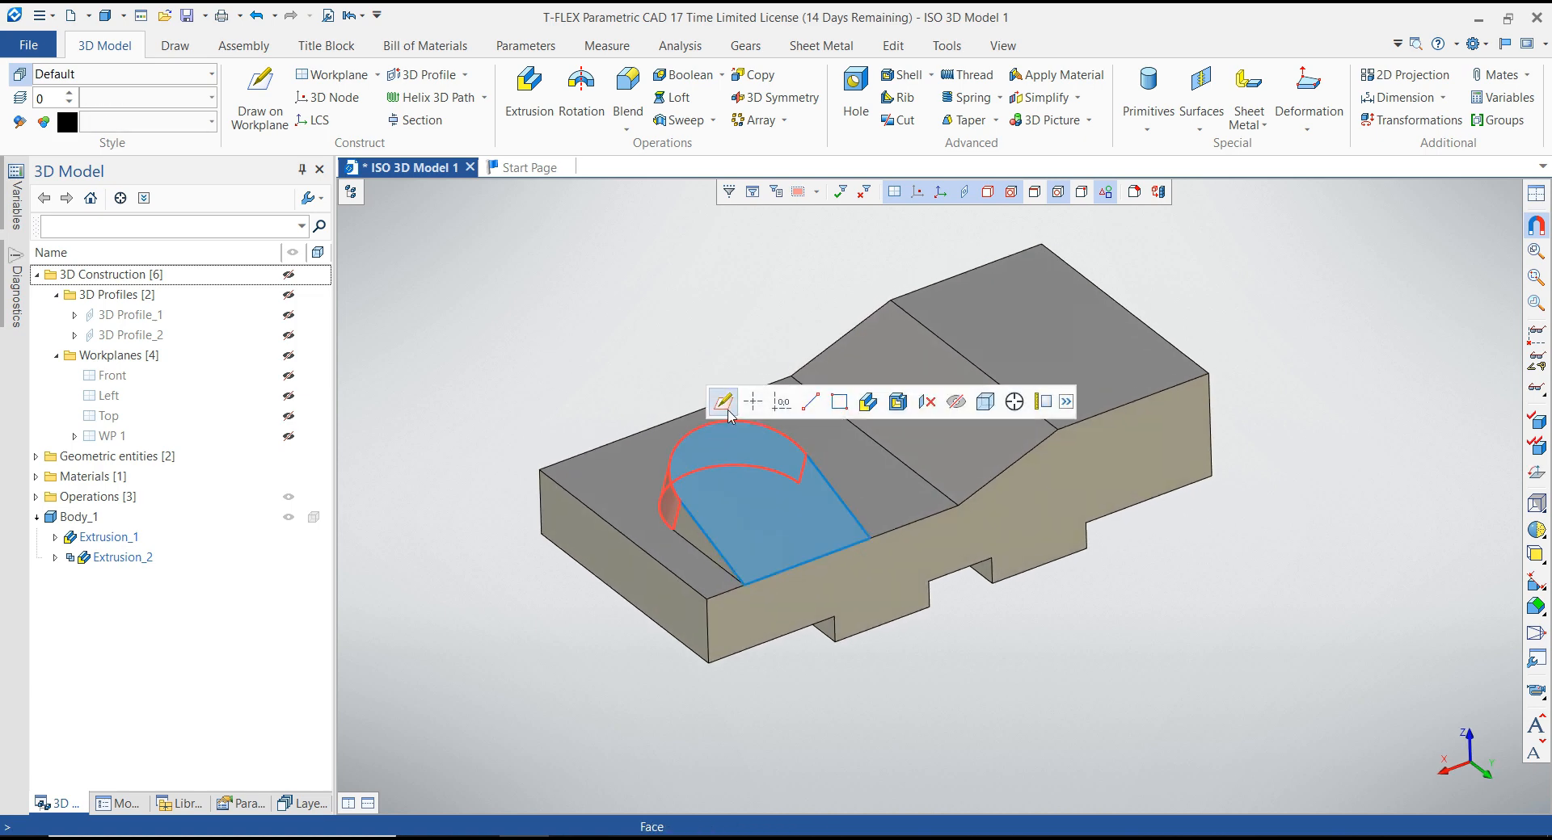
{"action": "left_click", "coordinate": [724, 405]}
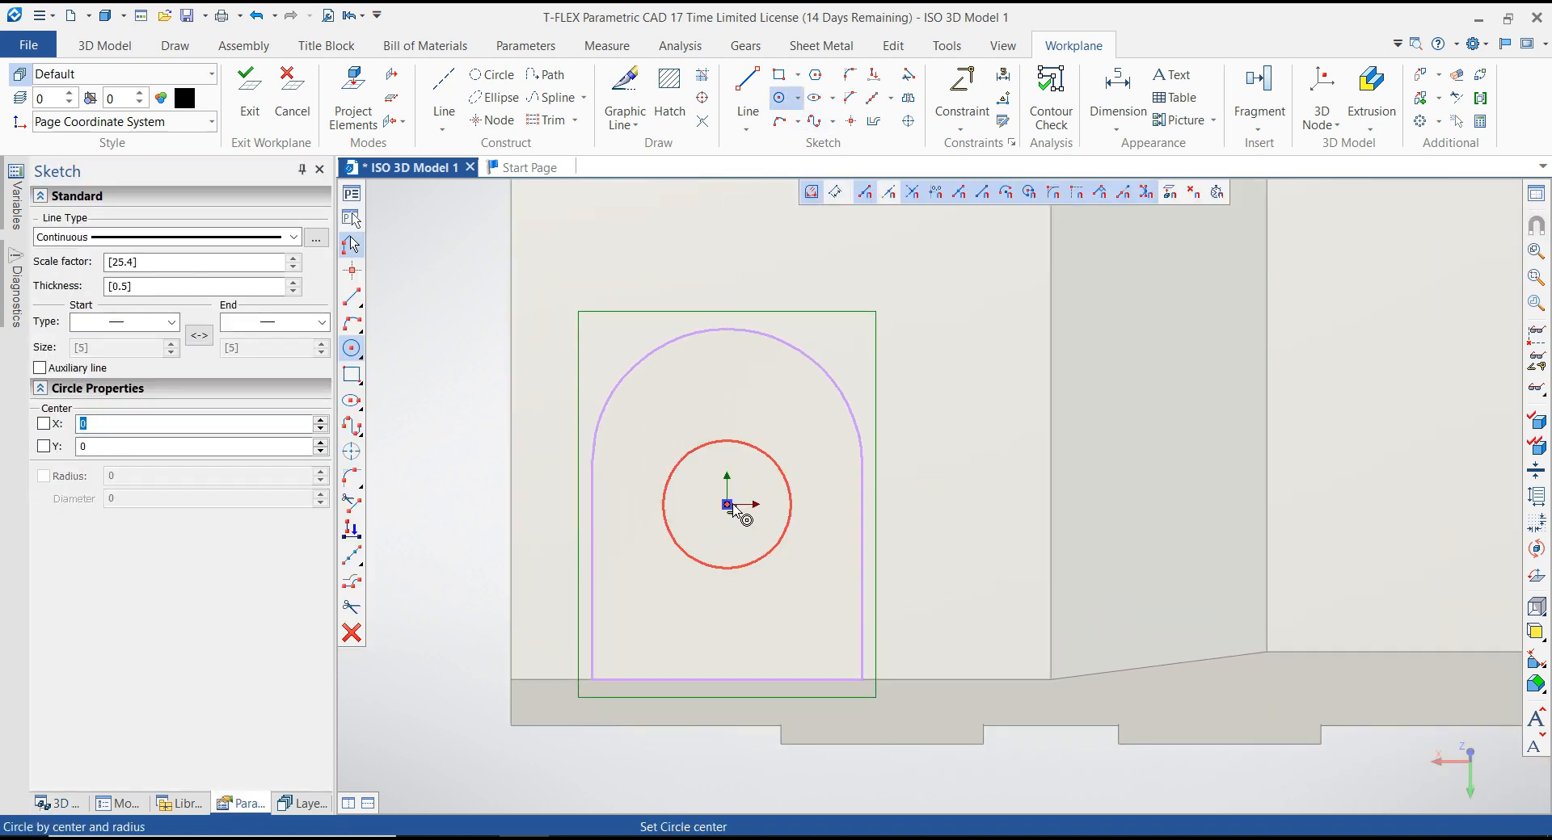
{"action": "left_click", "coordinate": [728, 505]}
{"action": "left_click", "coordinate": [762, 504]}
{"action": "key", "text": "Escape"}
Step: Dimension the outer circle's diameter as 25 mm
{"action": "right_click", "coordinate": [968, 399]}
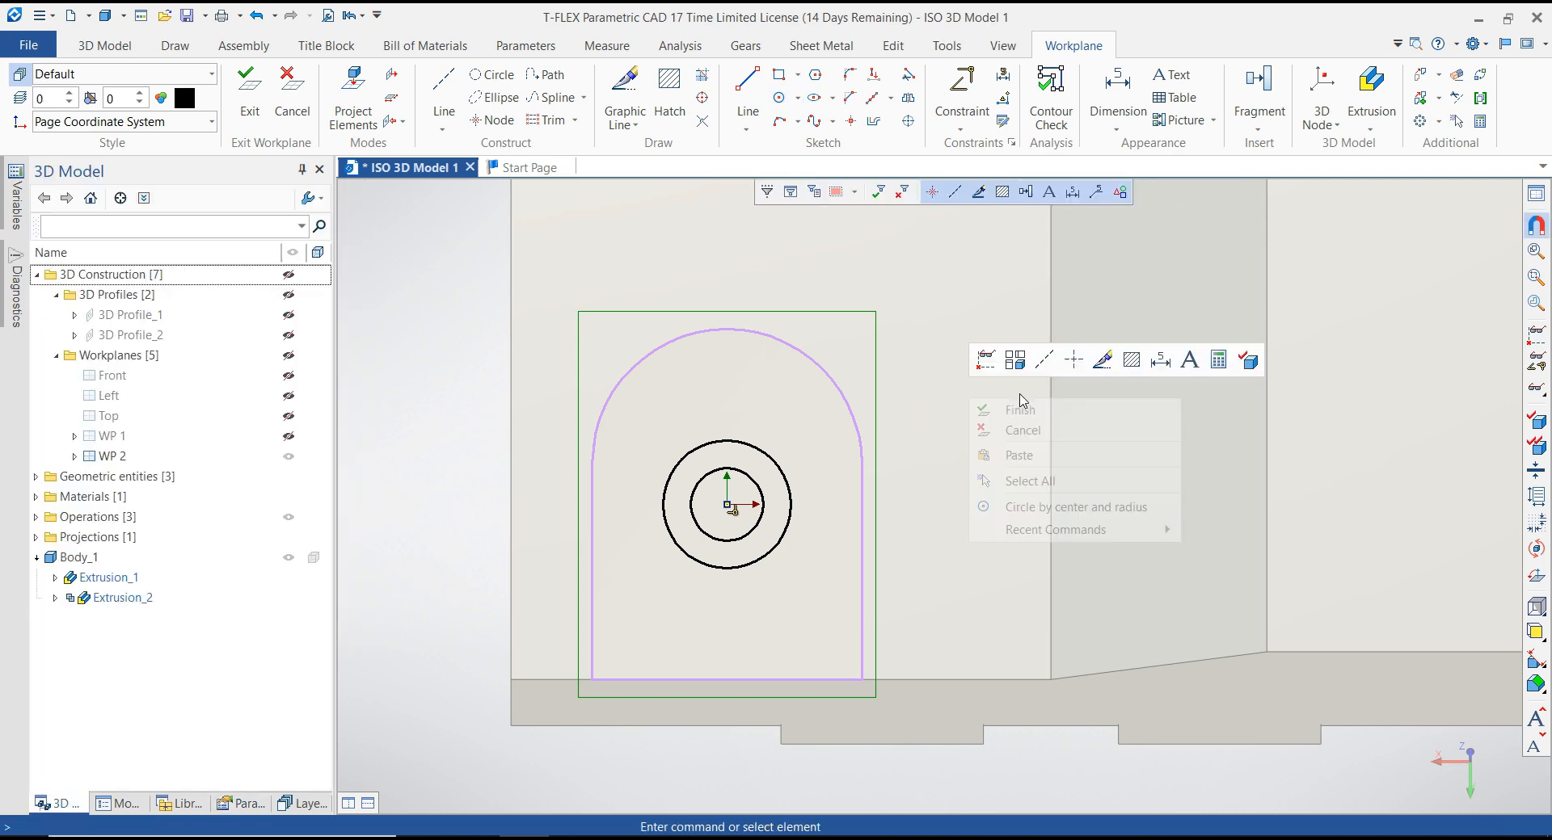
{"action": "left_click", "coordinate": [1161, 362]}
{"action": "left_click", "coordinate": [778, 468]}
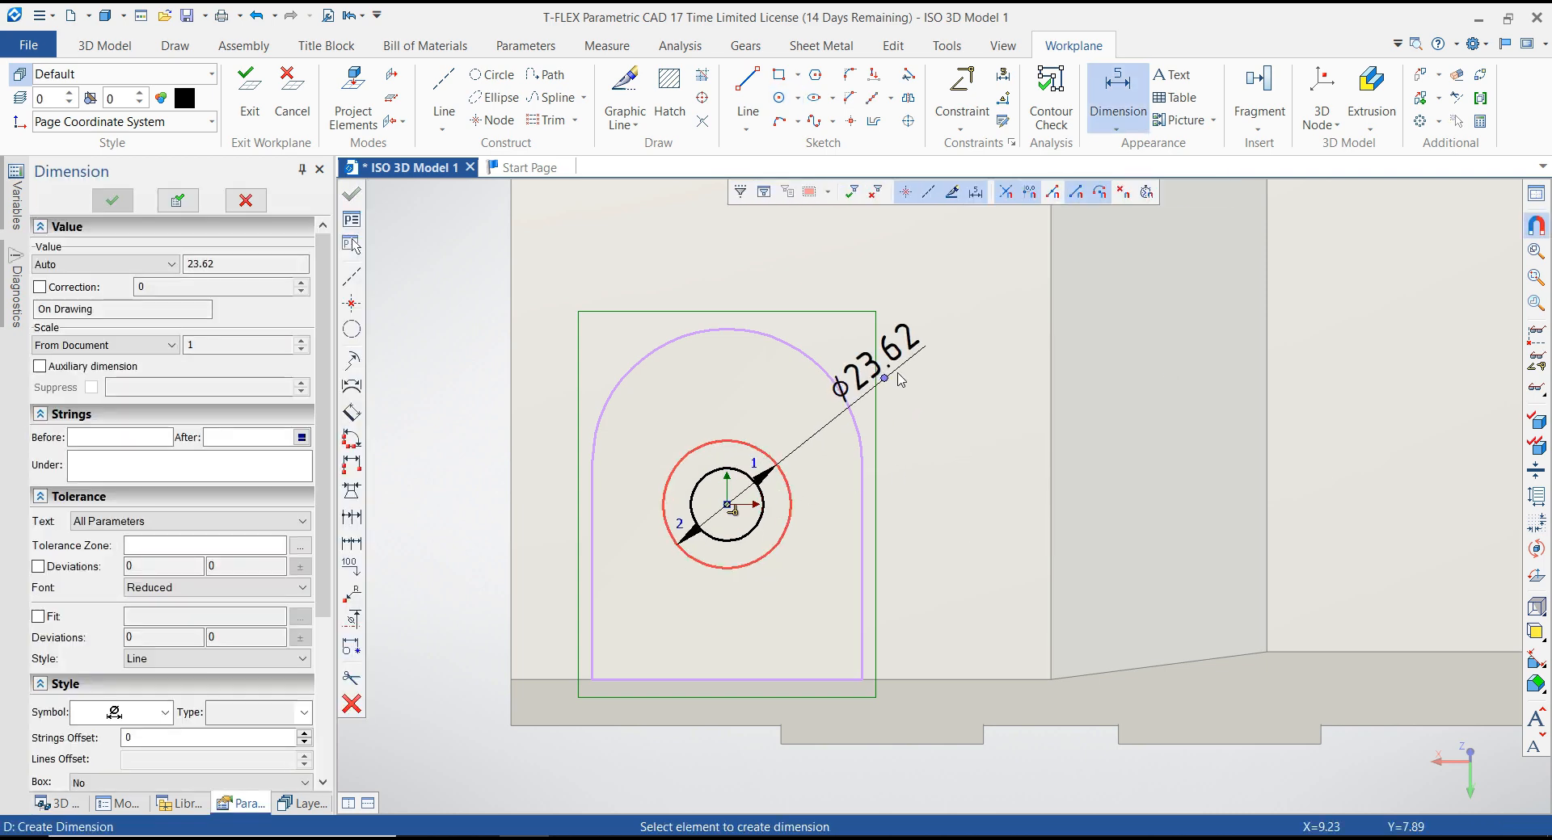
{"action": "left_click", "coordinate": [947, 330]}
{"action": "left_click", "coordinate": [953, 332]}
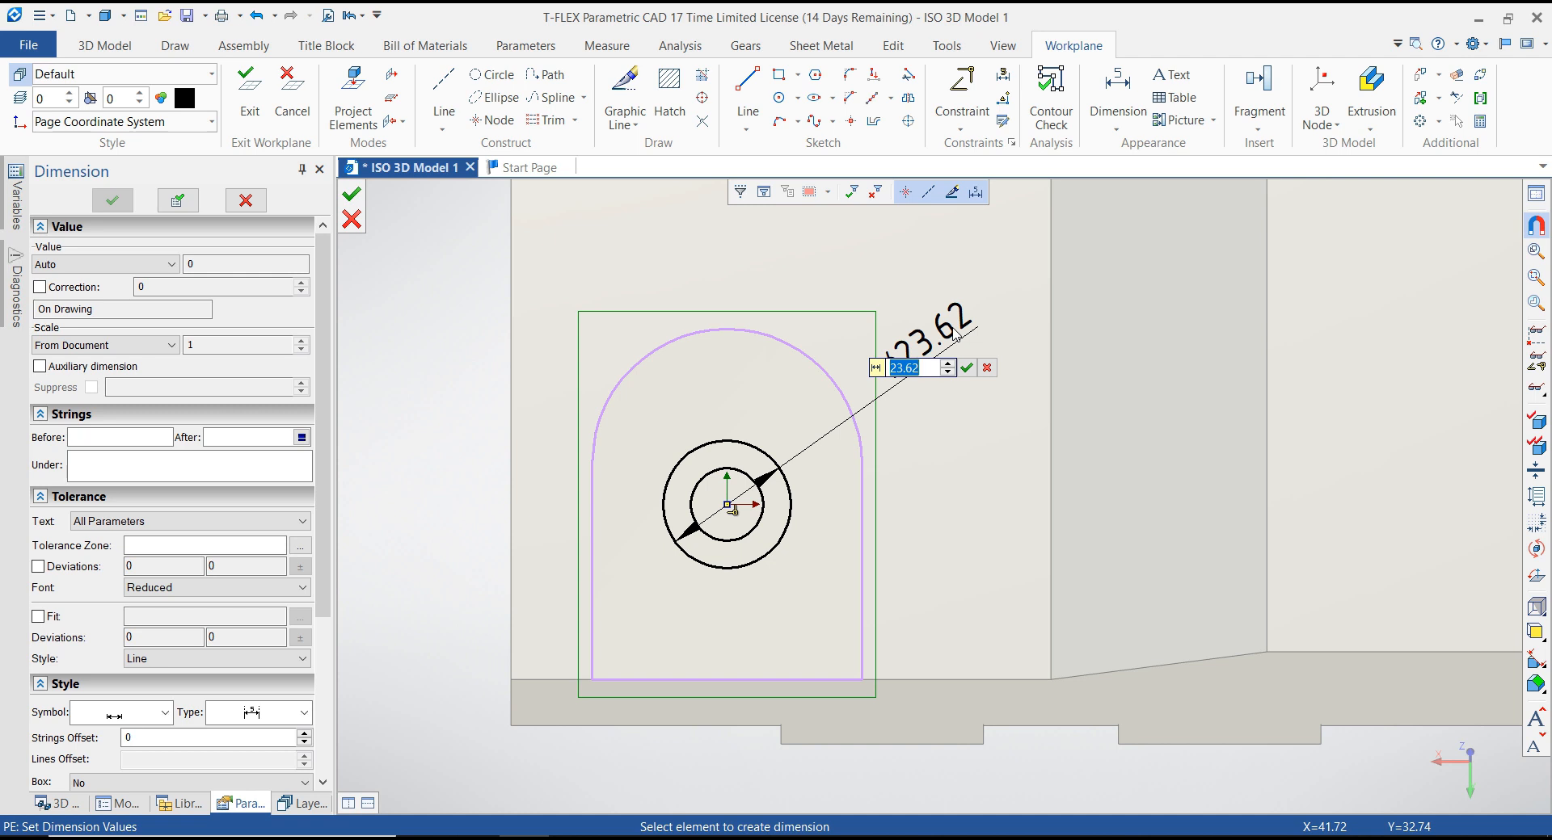
{"action": "type", "text": "25"}
{"action": "key", "text": "Return"}
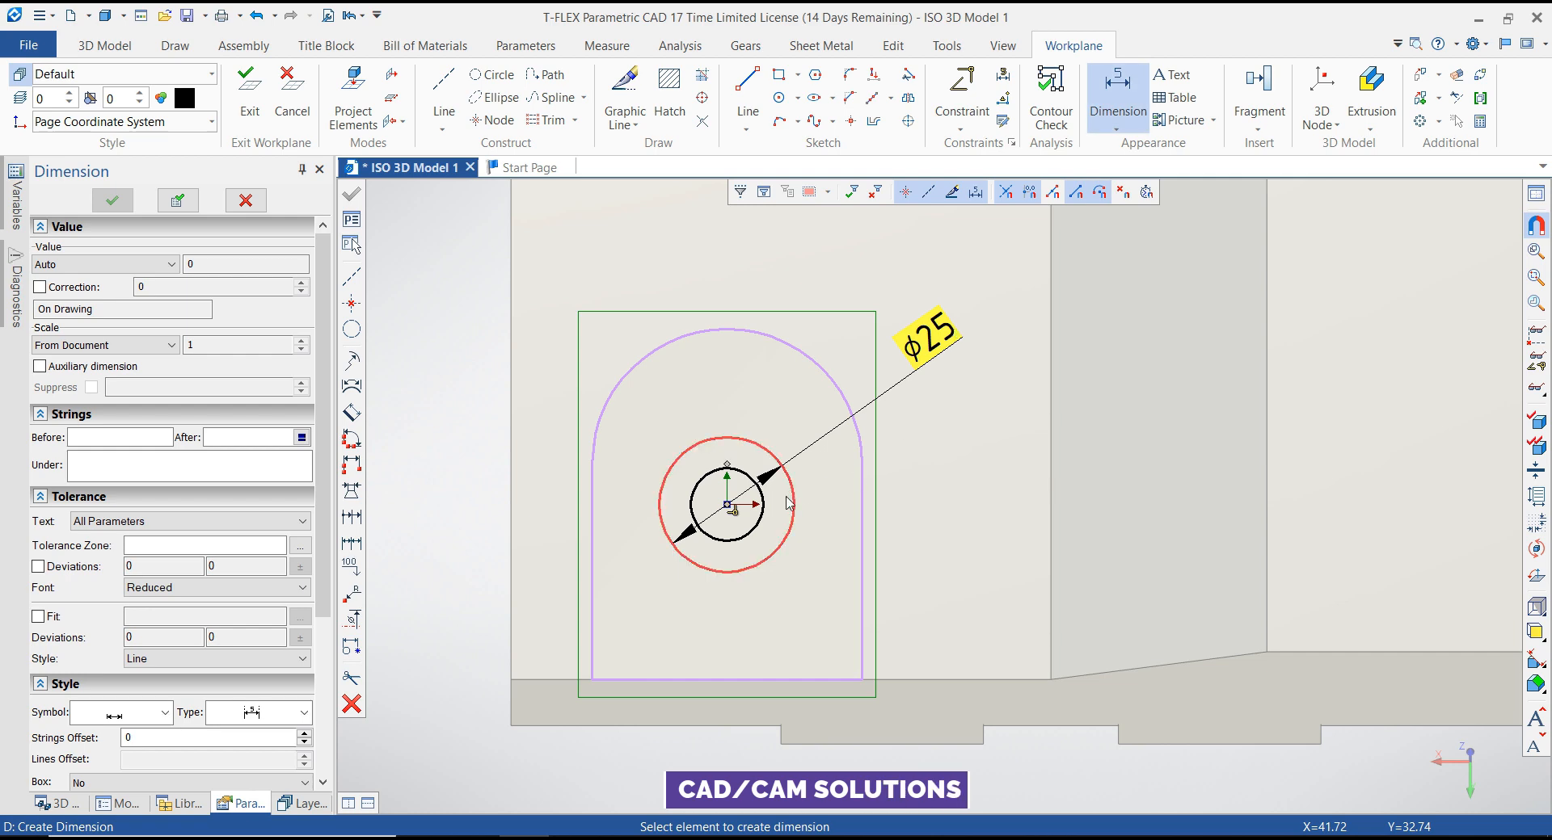
Step: Dimension the inner circle's diameter as 12 mm and finish the sketch
{"action": "left_click", "coordinate": [766, 520]}
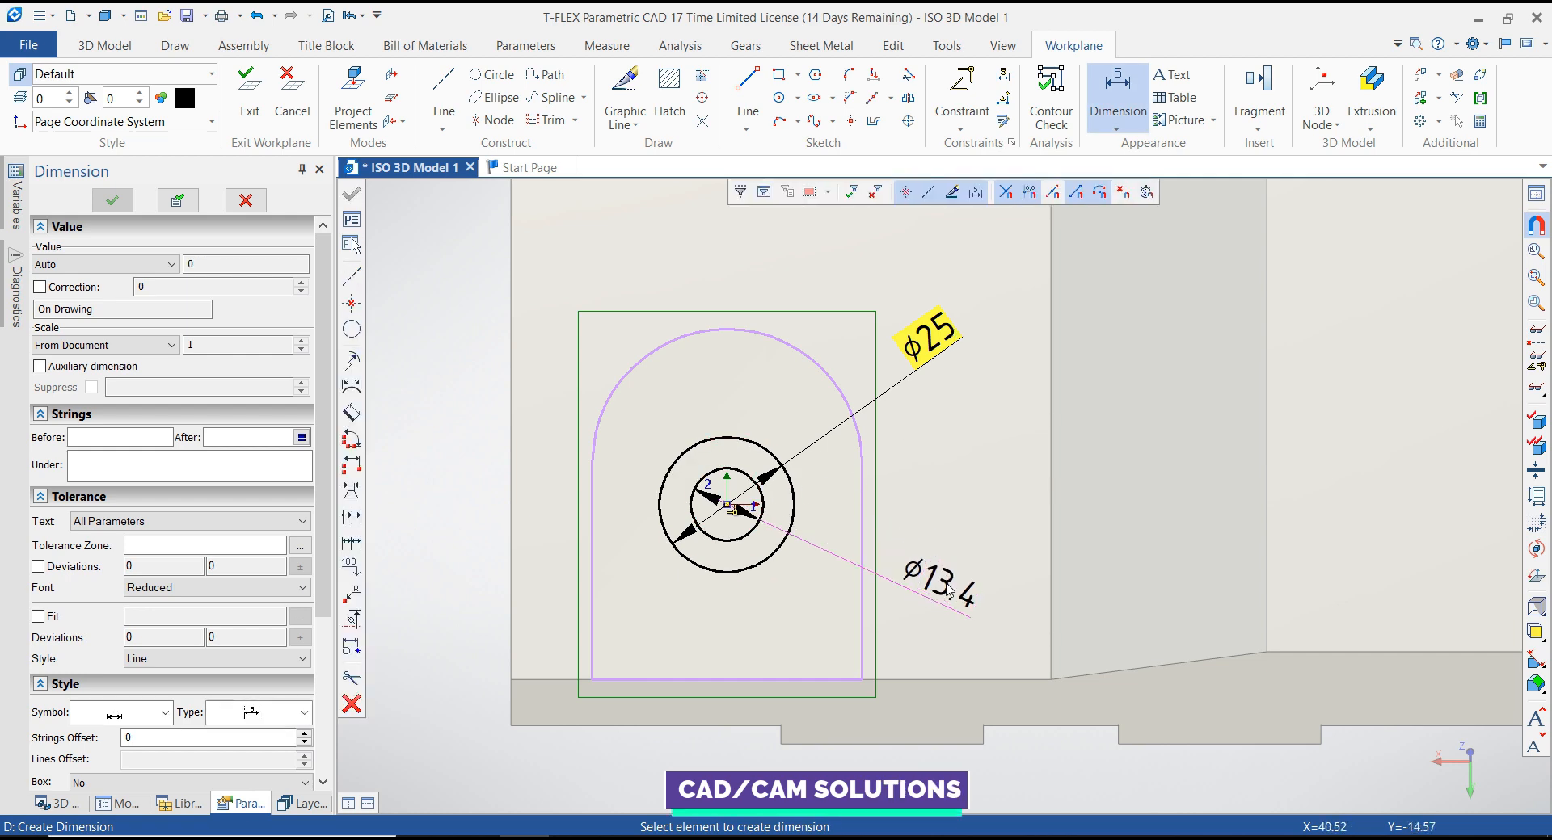
{"action": "left_click", "coordinate": [934, 598]}
{"action": "type", "text": "12"}
{"action": "key", "text": "Return"}
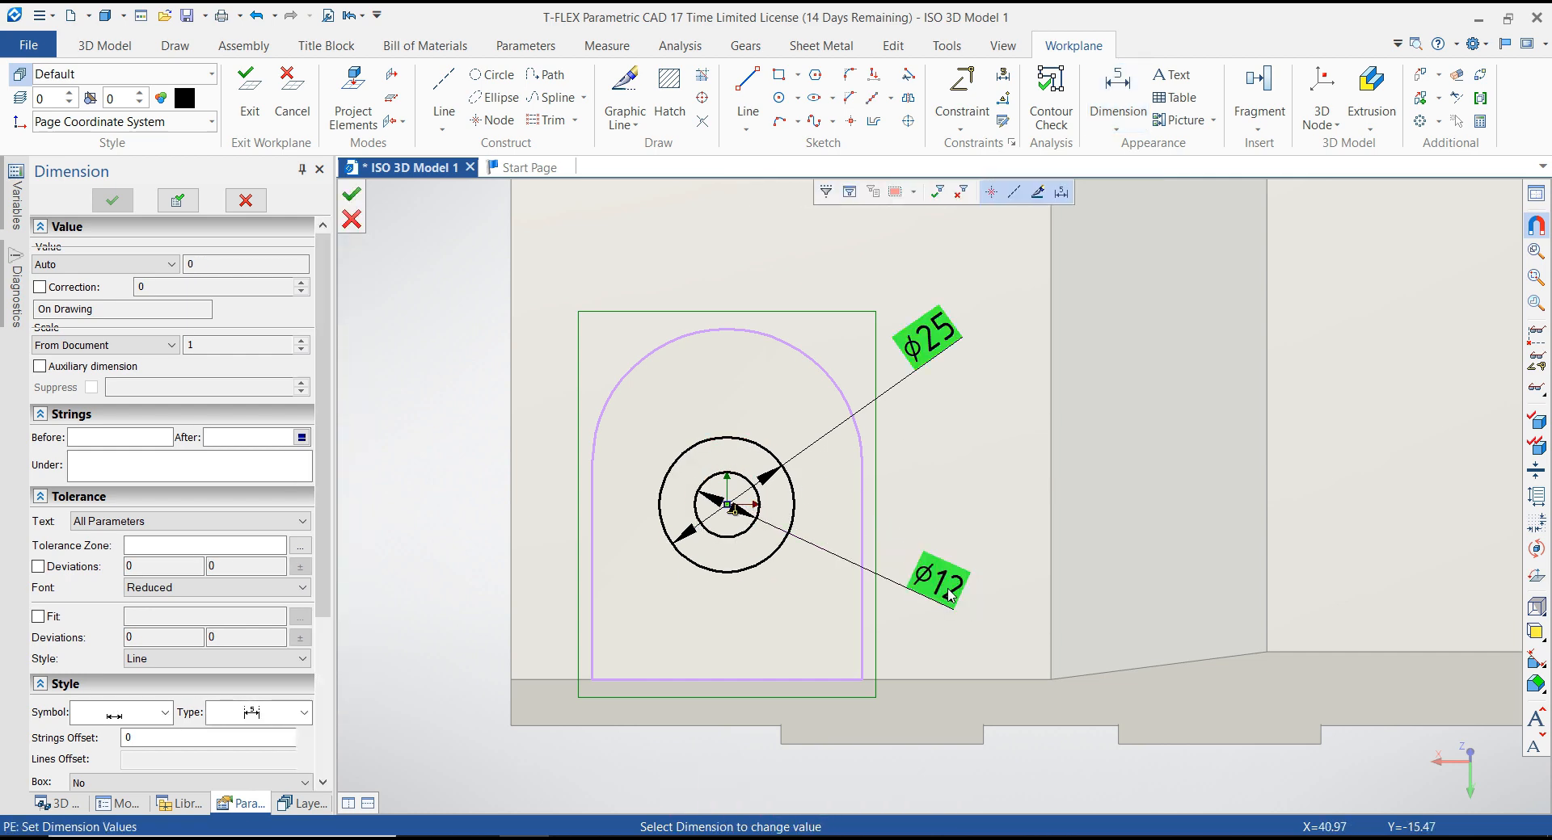
{"action": "key", "text": "Escape"}
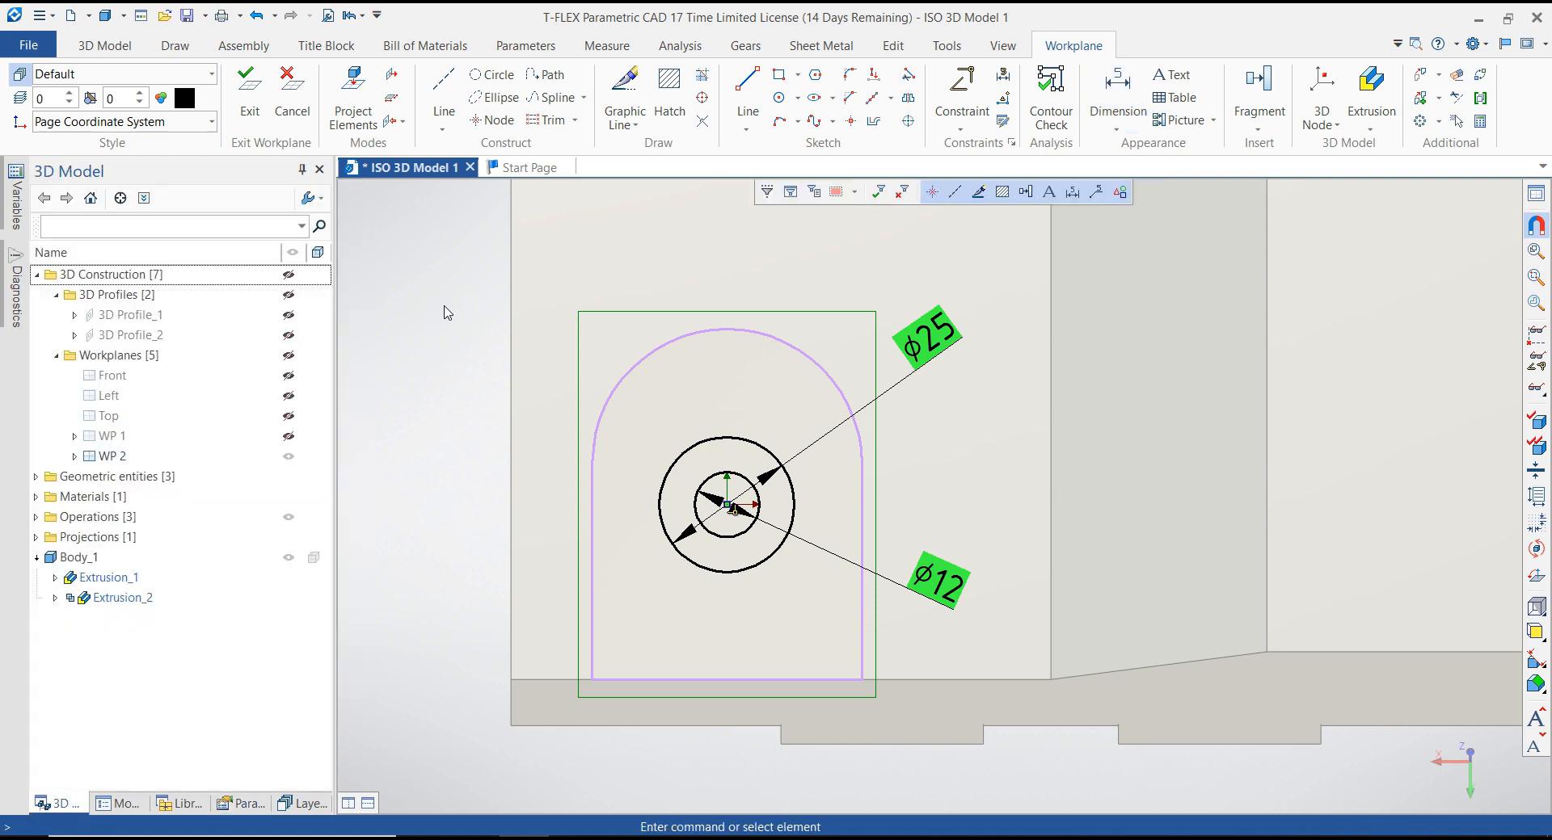
{"action": "right_click", "coordinate": [443, 313]}
{"action": "left_click", "coordinate": [459, 316]}
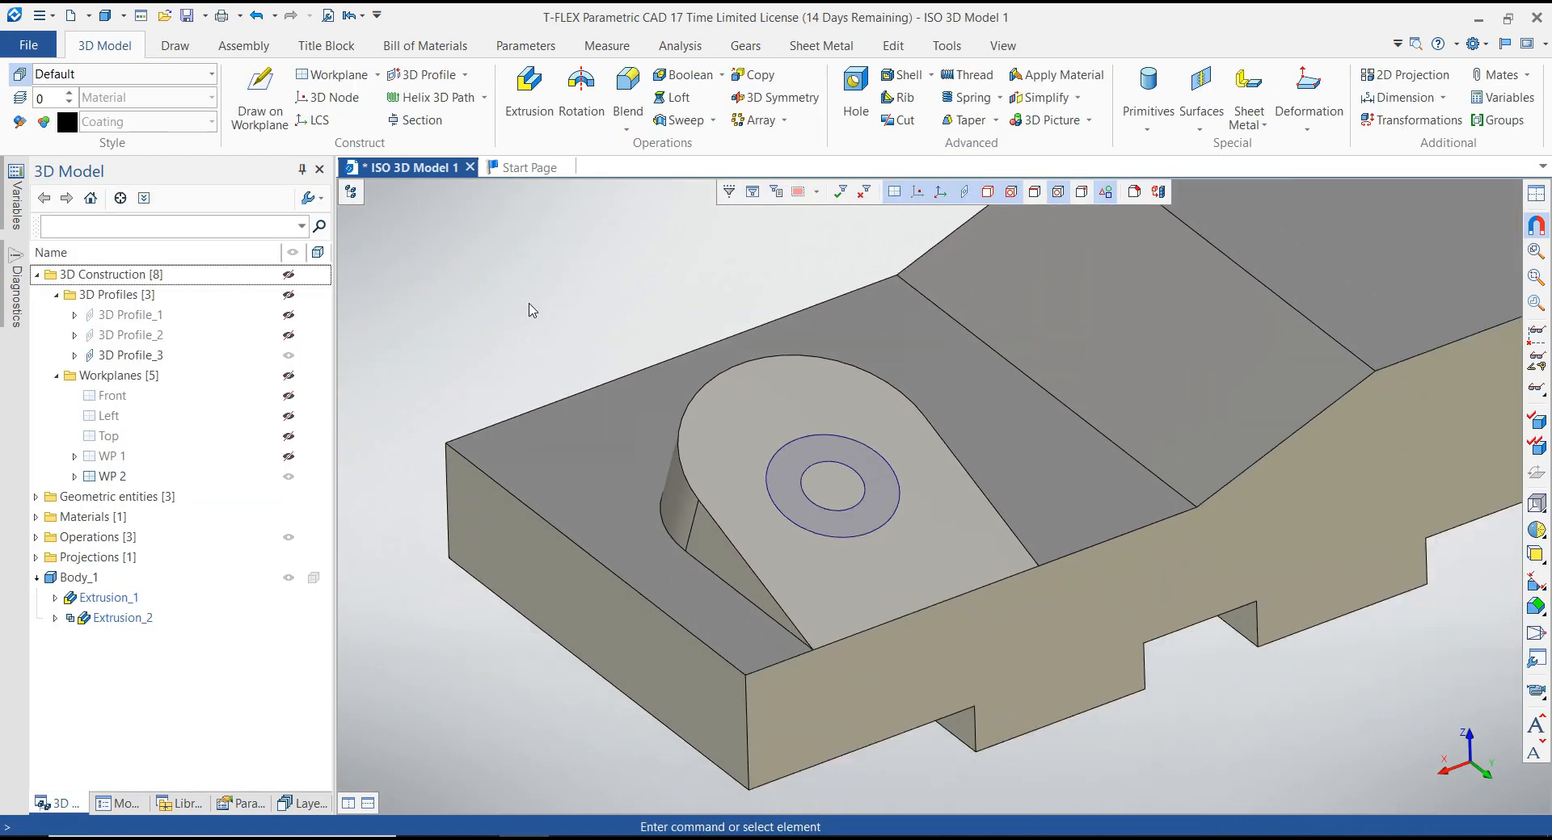
Step: Extrude the ring profile 15 mm outward from the boss's sloped face, united with the existing body
{"action": "left_click", "coordinate": [811, 430]}
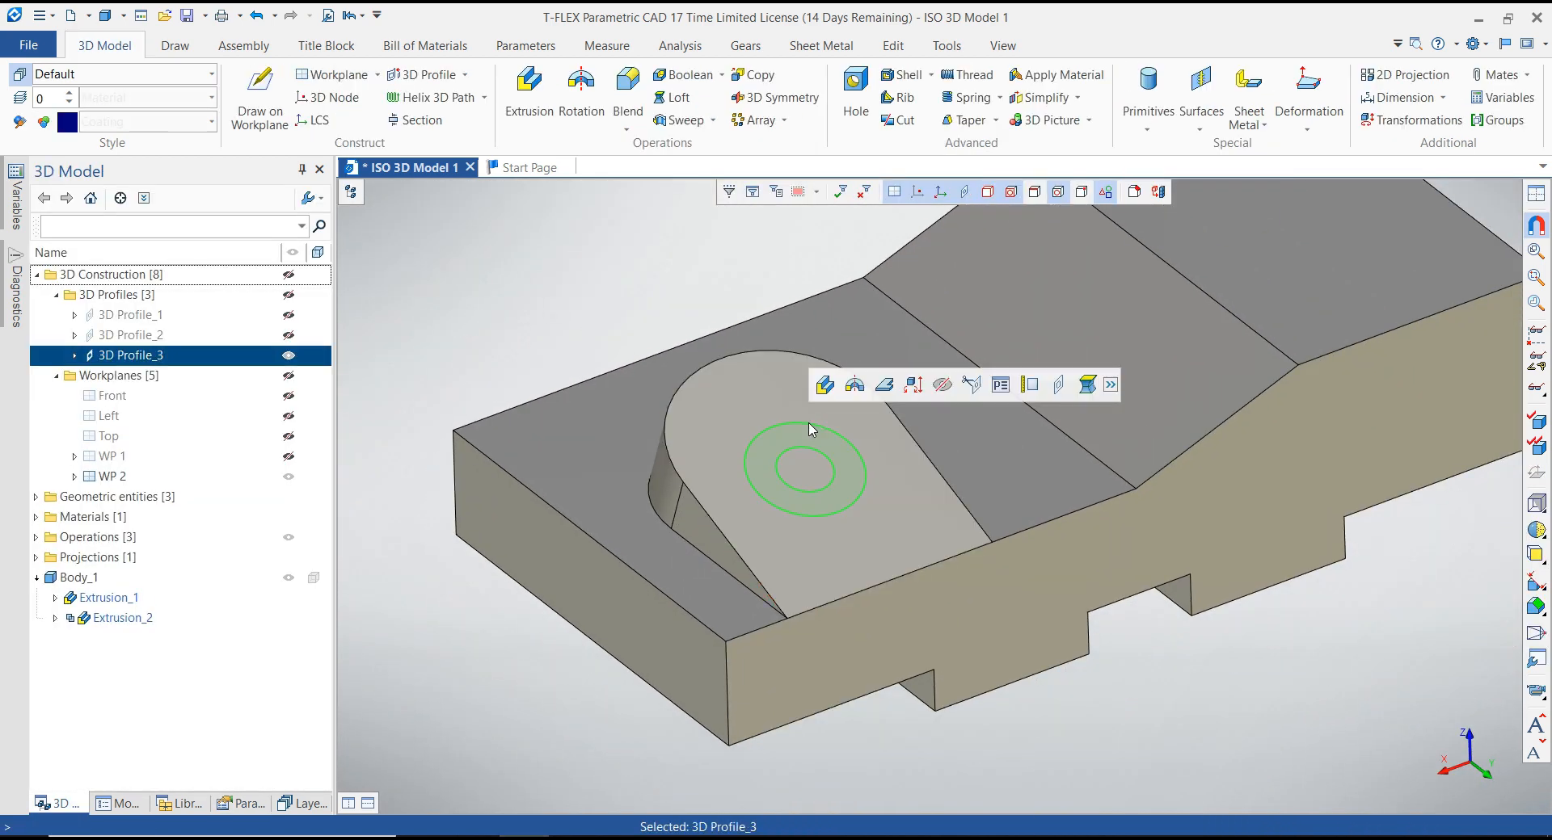
{"action": "left_click", "coordinate": [825, 385]}
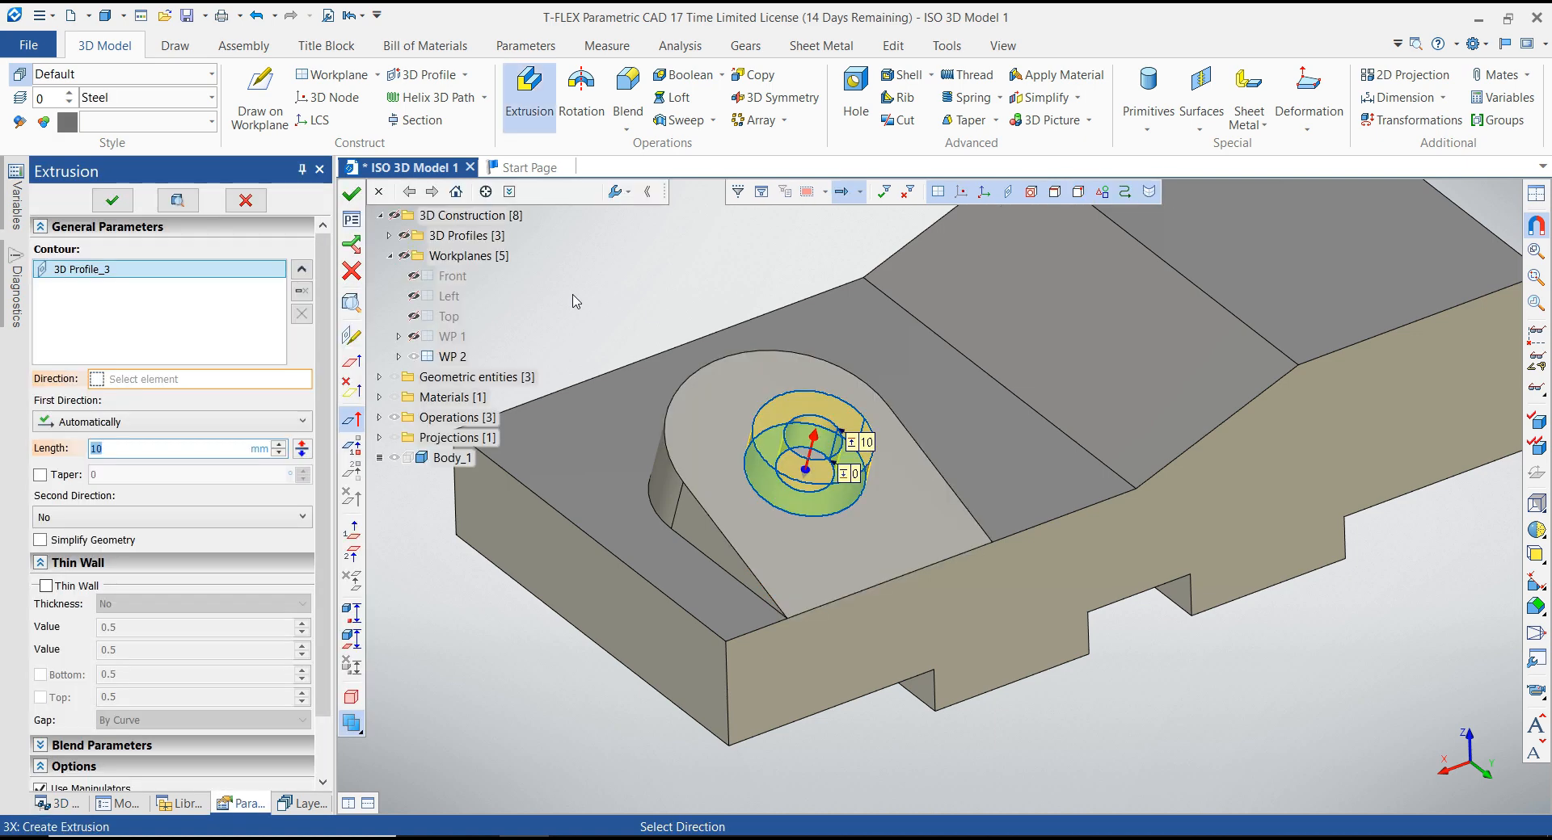
{"action": "type", "text": "15"}
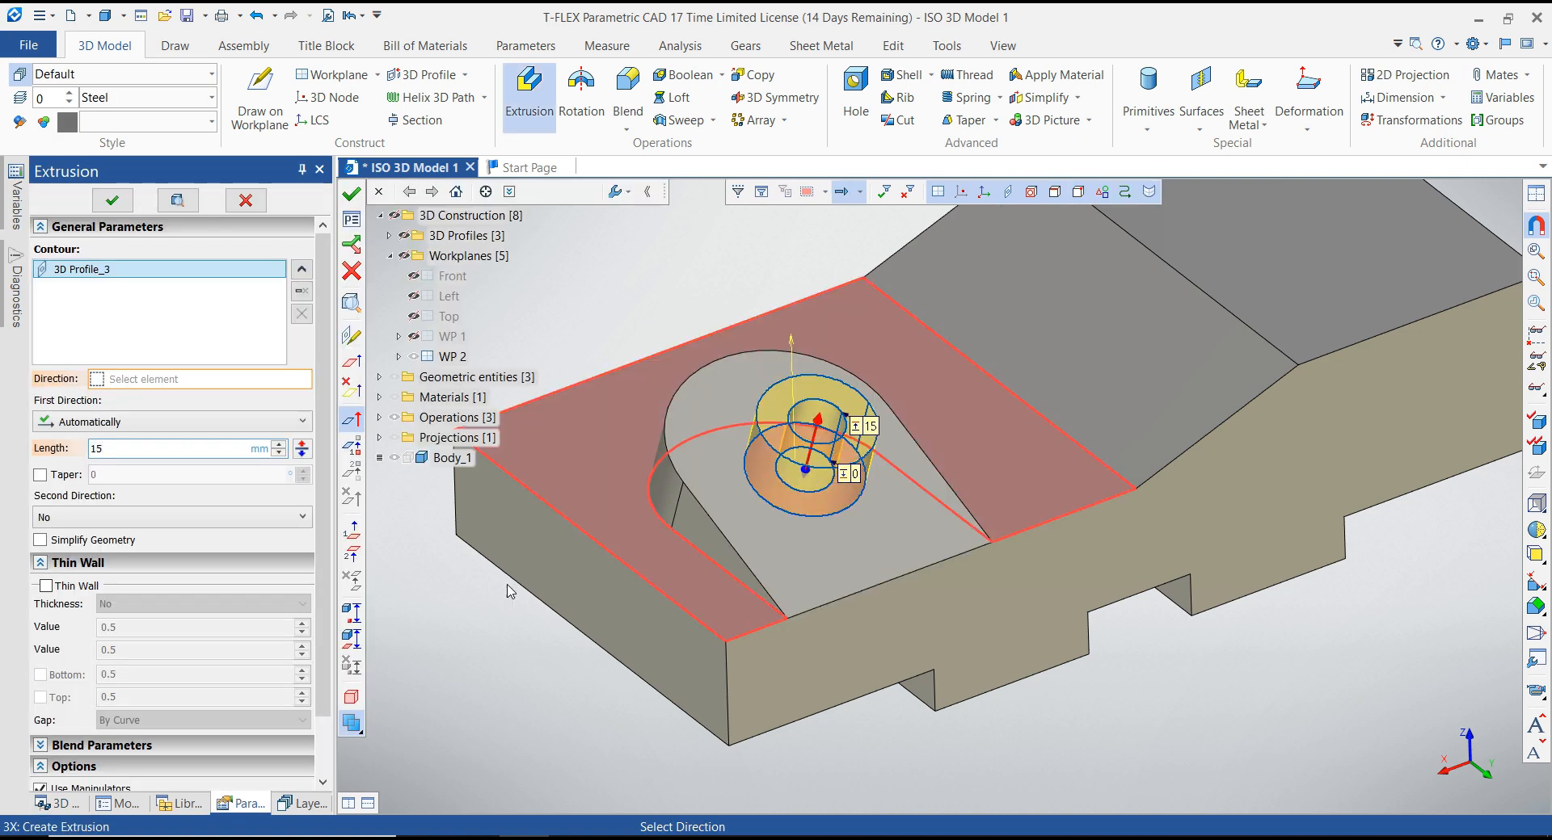
{"action": "left_click", "coordinate": [361, 732]}
{"action": "left_click", "coordinate": [387, 731]}
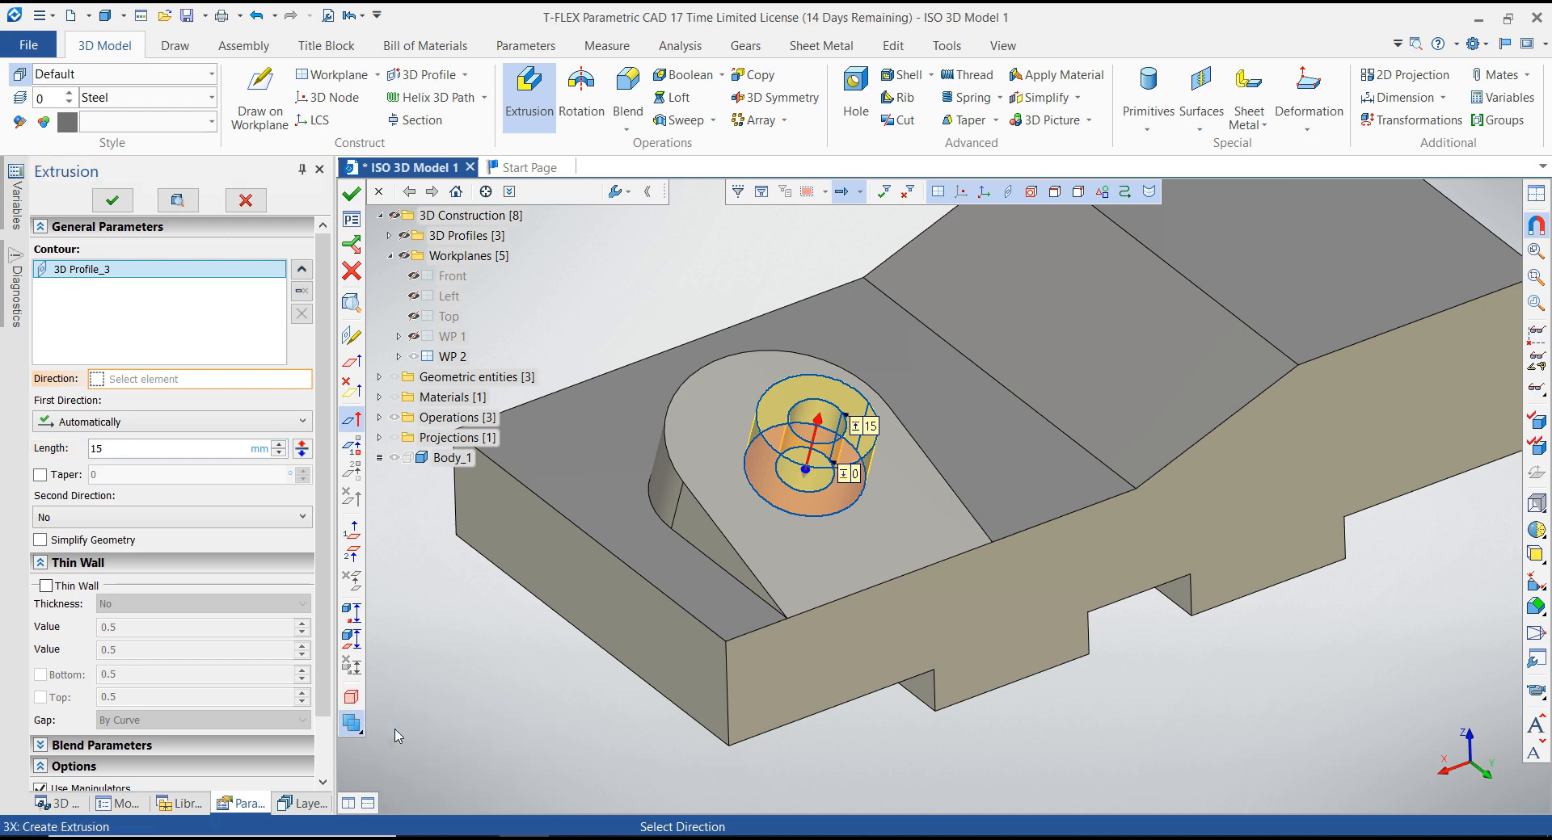
{"action": "left_click", "coordinate": [351, 193]}
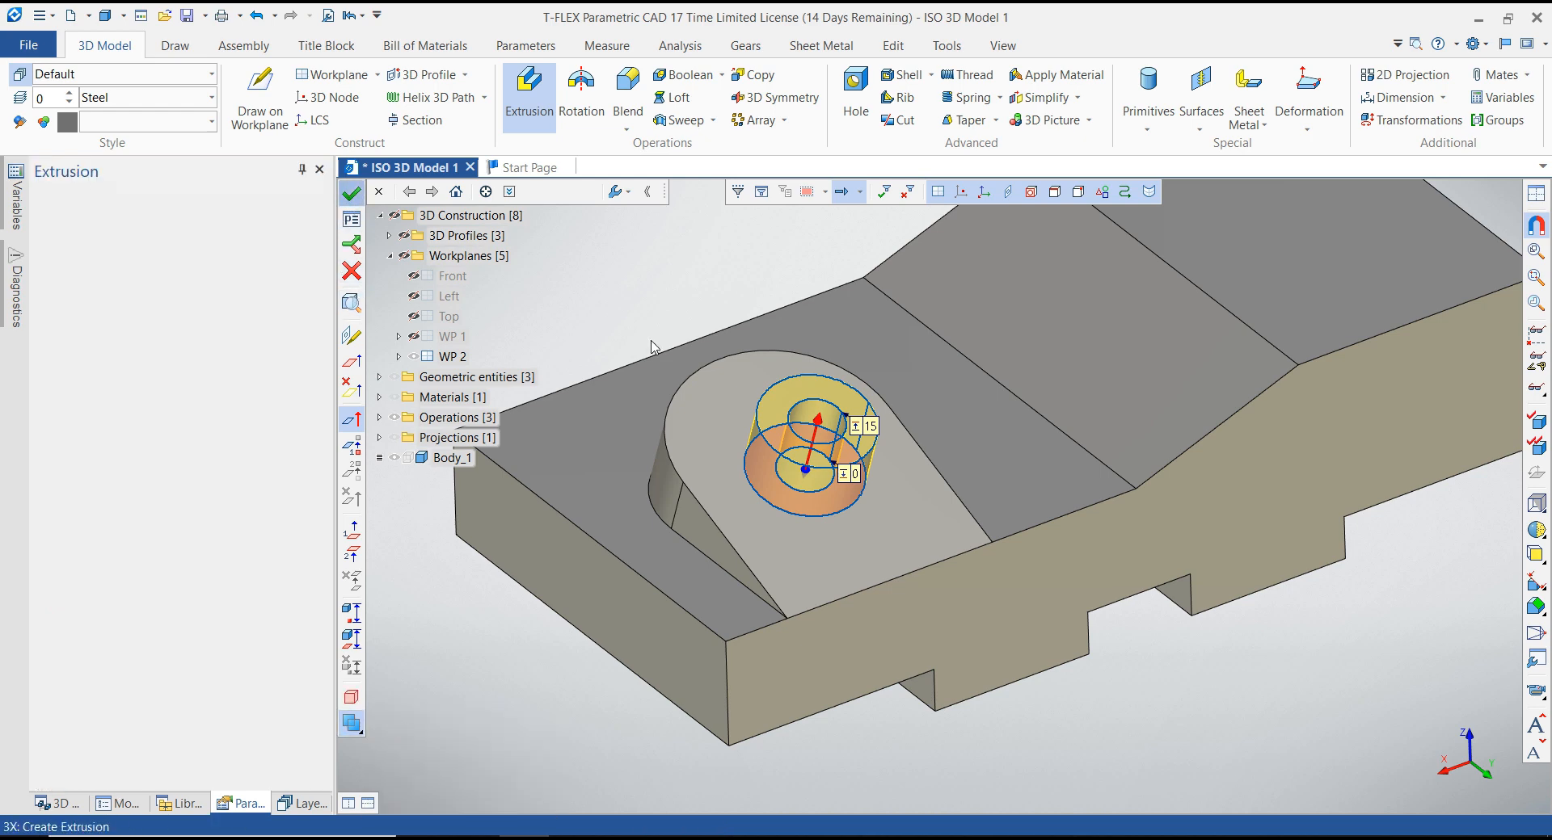
{"action": "key", "text": "Escape"}
Step: Create a workplane through the lower edge of the block's sloped transition face, rotated 30 degrees
{"action": "scroll", "coordinate": [632, 297], "scroll_direction": "down", "scroll_amount": 2}
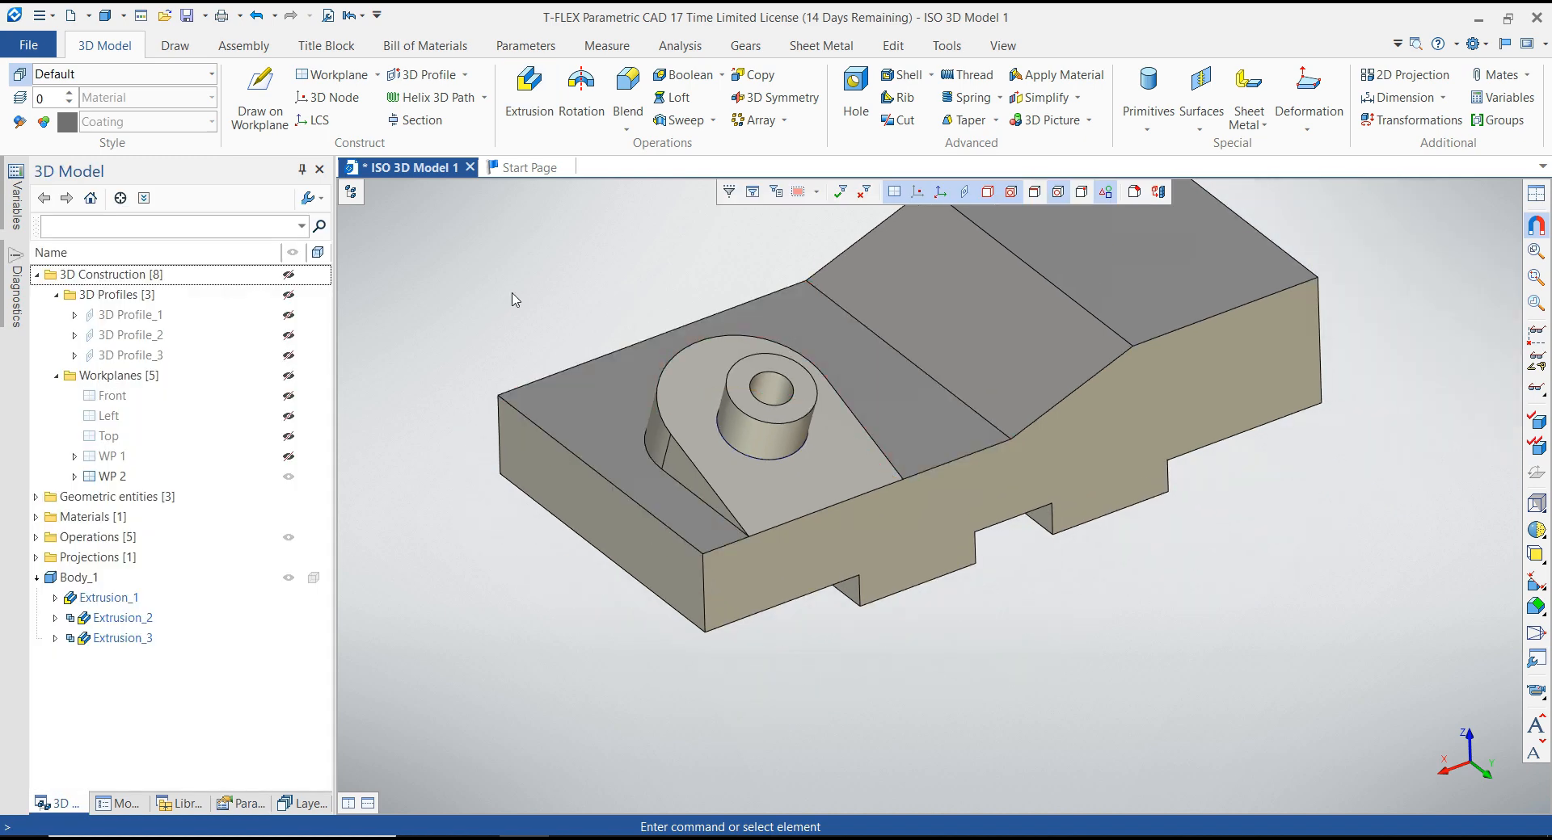
{"action": "left_click_drag", "start_coordinate": [513, 293], "coordinate": [557, 332]}
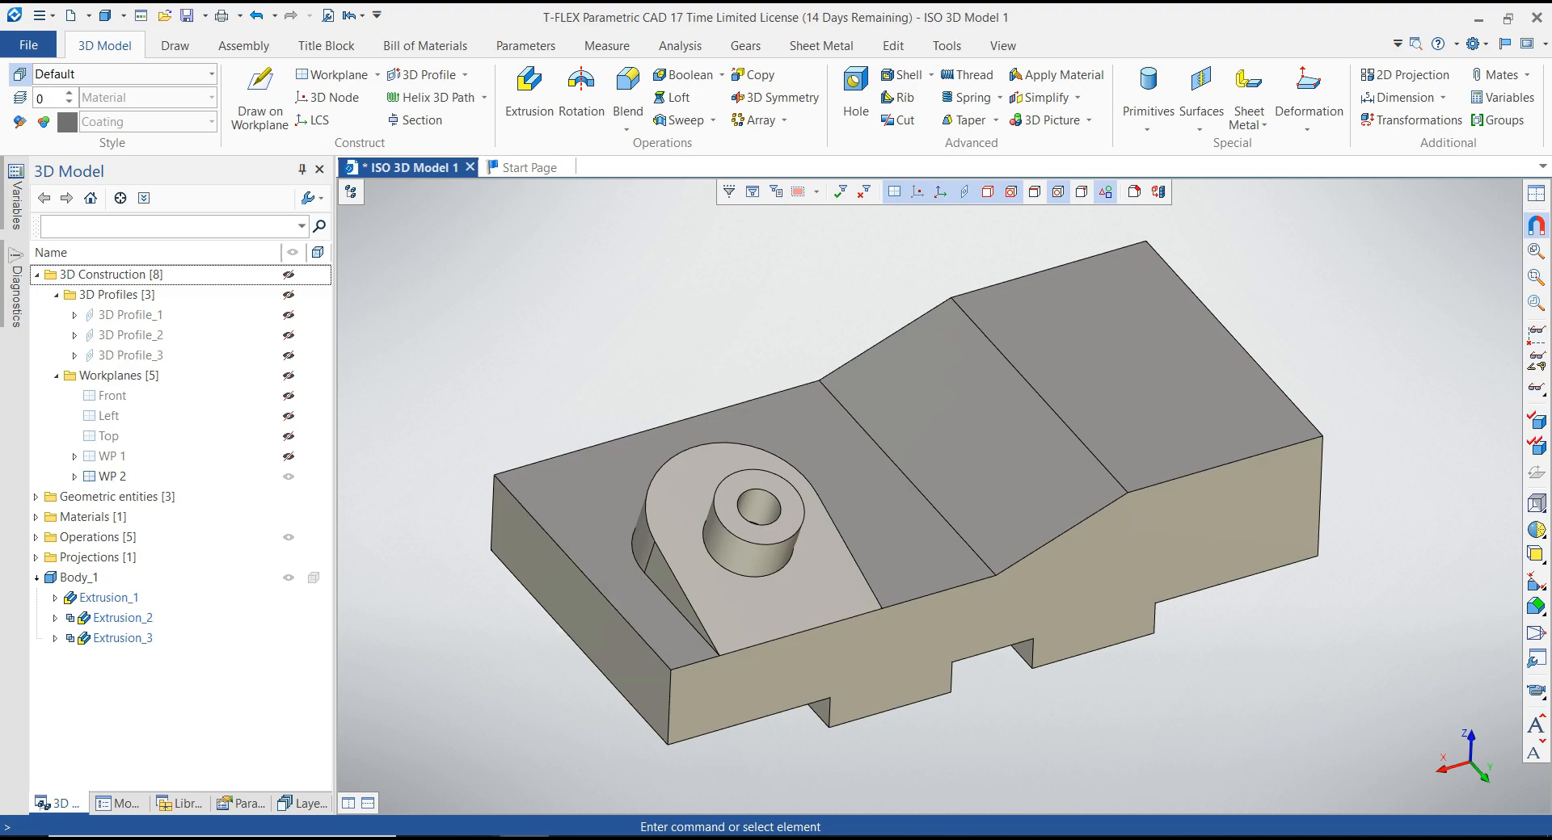
{"action": "left_click", "coordinate": [473, 838]}
{"action": "mouse_move", "coordinate": [616, 322]}
{"action": "right_mouse_down"}
{"action": "mouse_move", "coordinate": [652, 315]}
{"action": "mouse_move", "coordinate": [525, 188]}
{"action": "right_mouse_up"}
{"action": "left_click", "coordinate": [331, 74]}
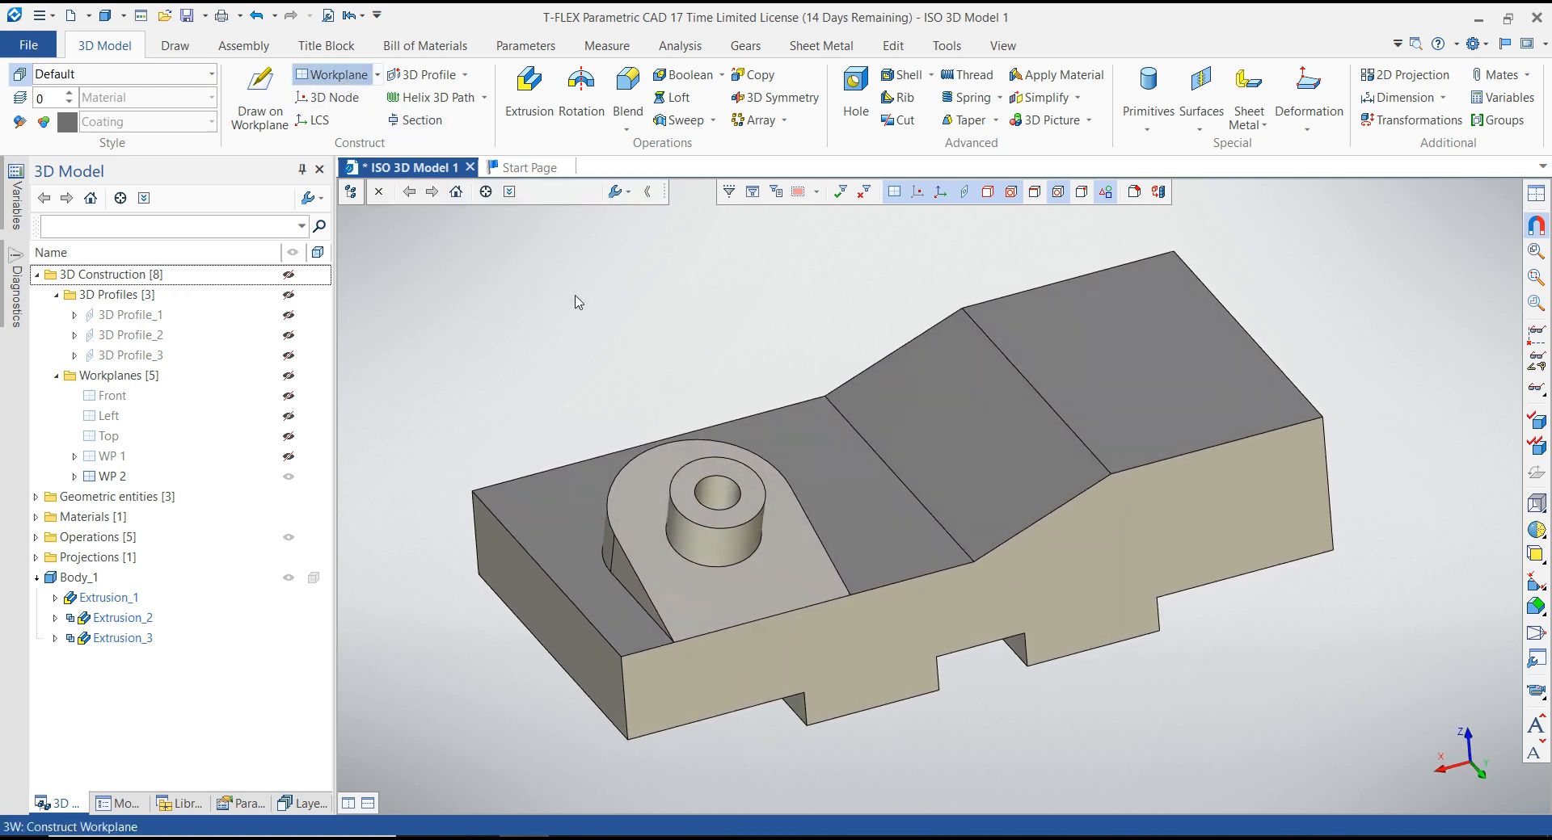
{"action": "left_click", "coordinate": [857, 429]}
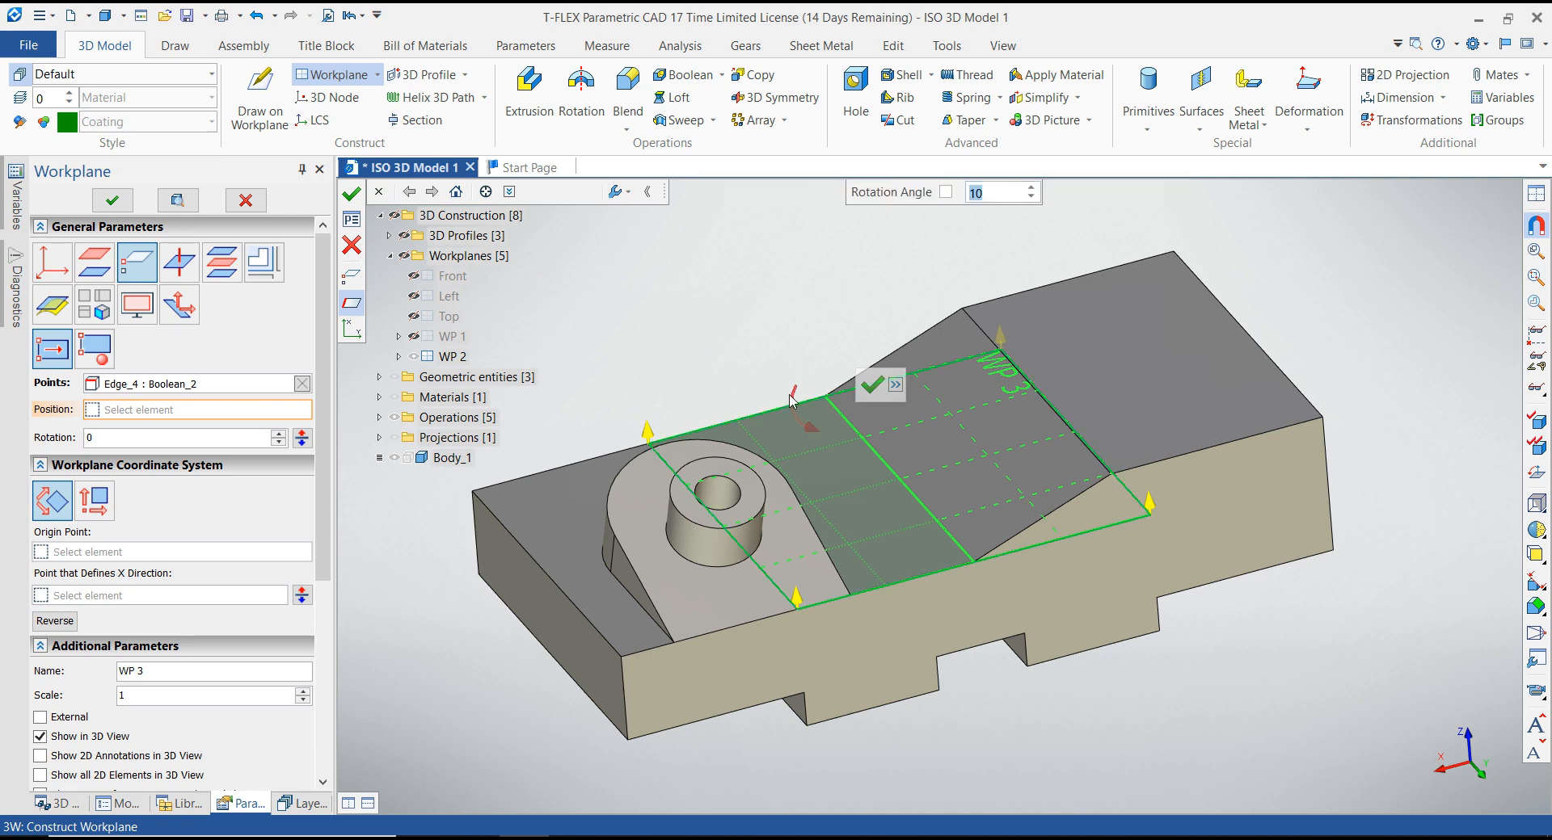
{"action": "left_click_drag", "start_coordinate": [793, 389], "coordinate": [791, 419]}
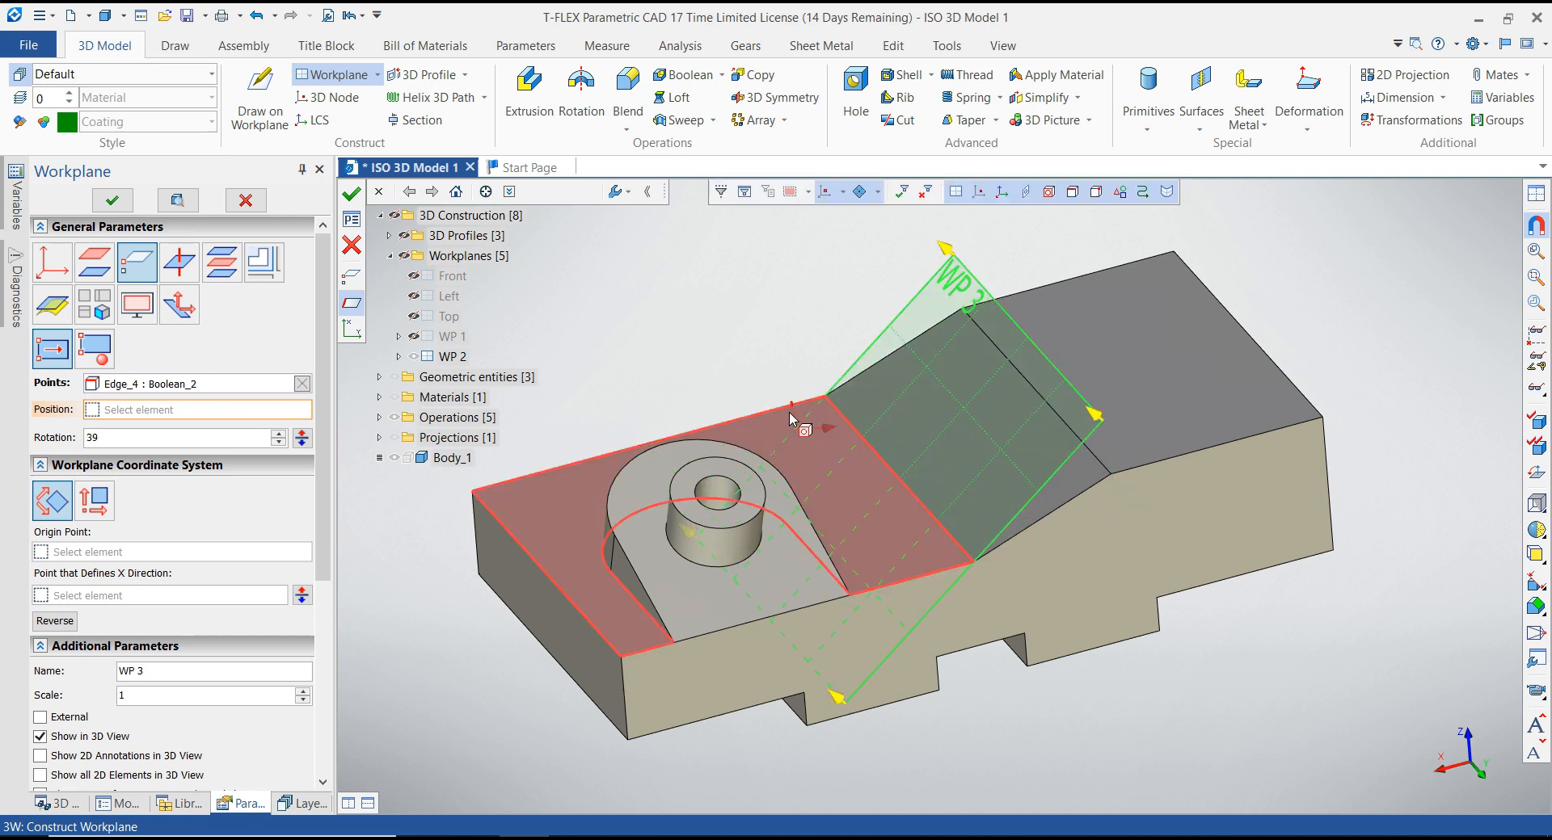
{"action": "double_click", "coordinate": [109, 436]}
{"action": "type", "text": "3"}
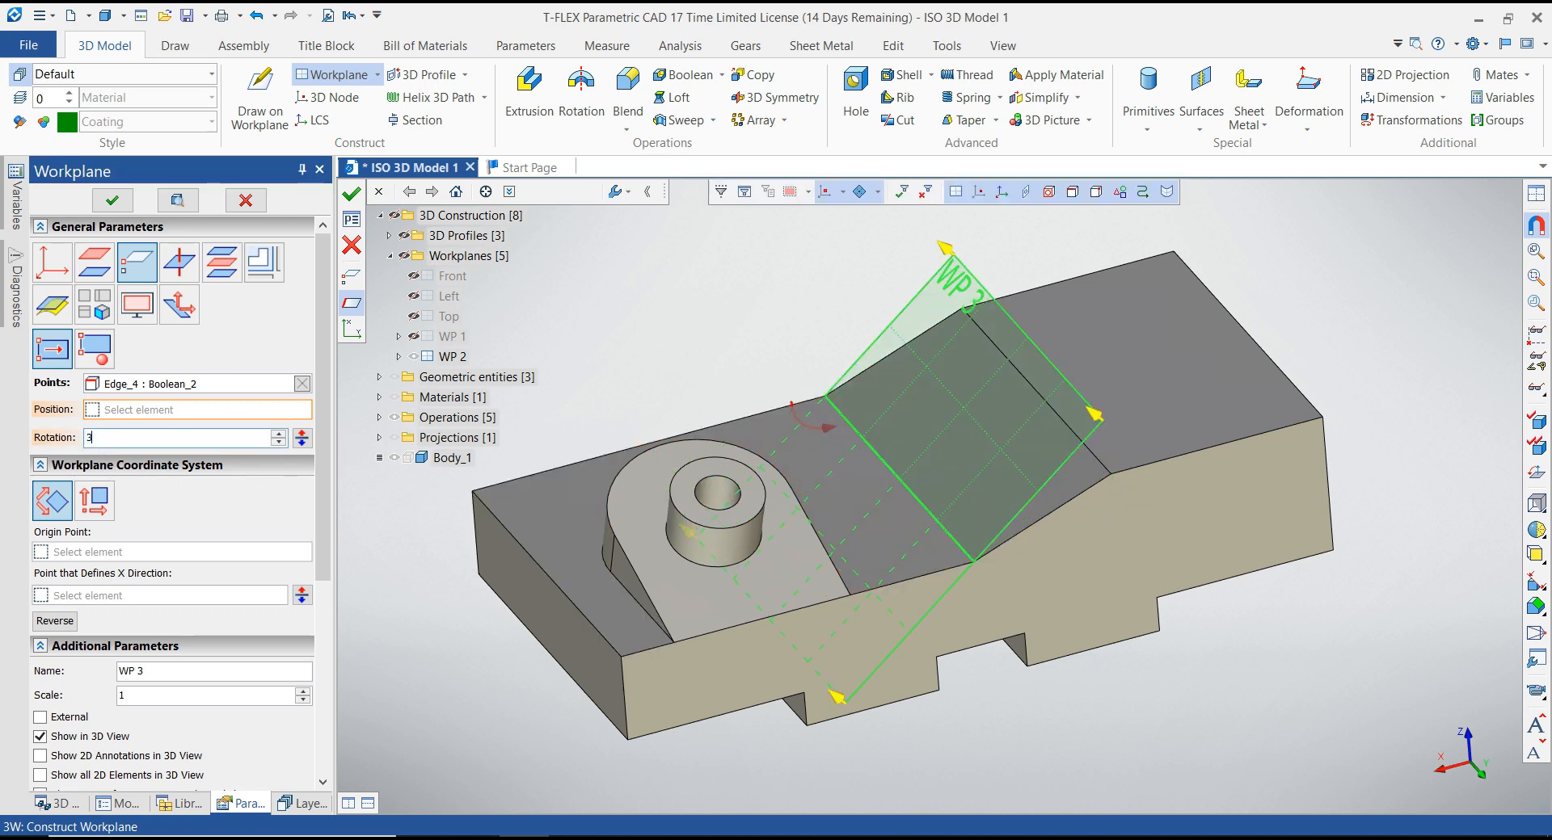
{"action": "type", "text": "0"}
{"action": "key", "text": "Return"}
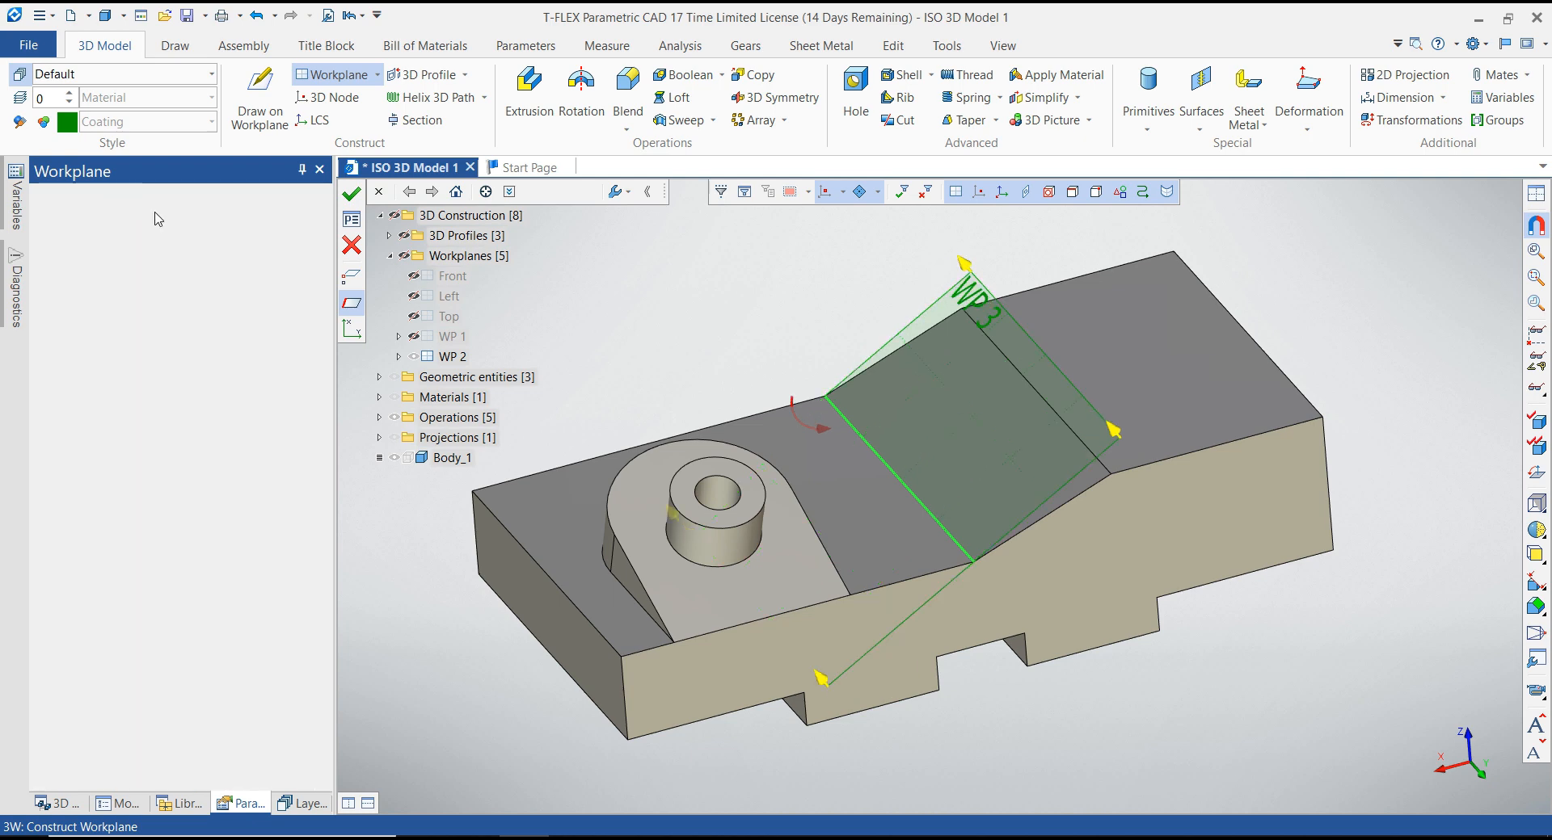
{"action": "key", "text": "Escape"}
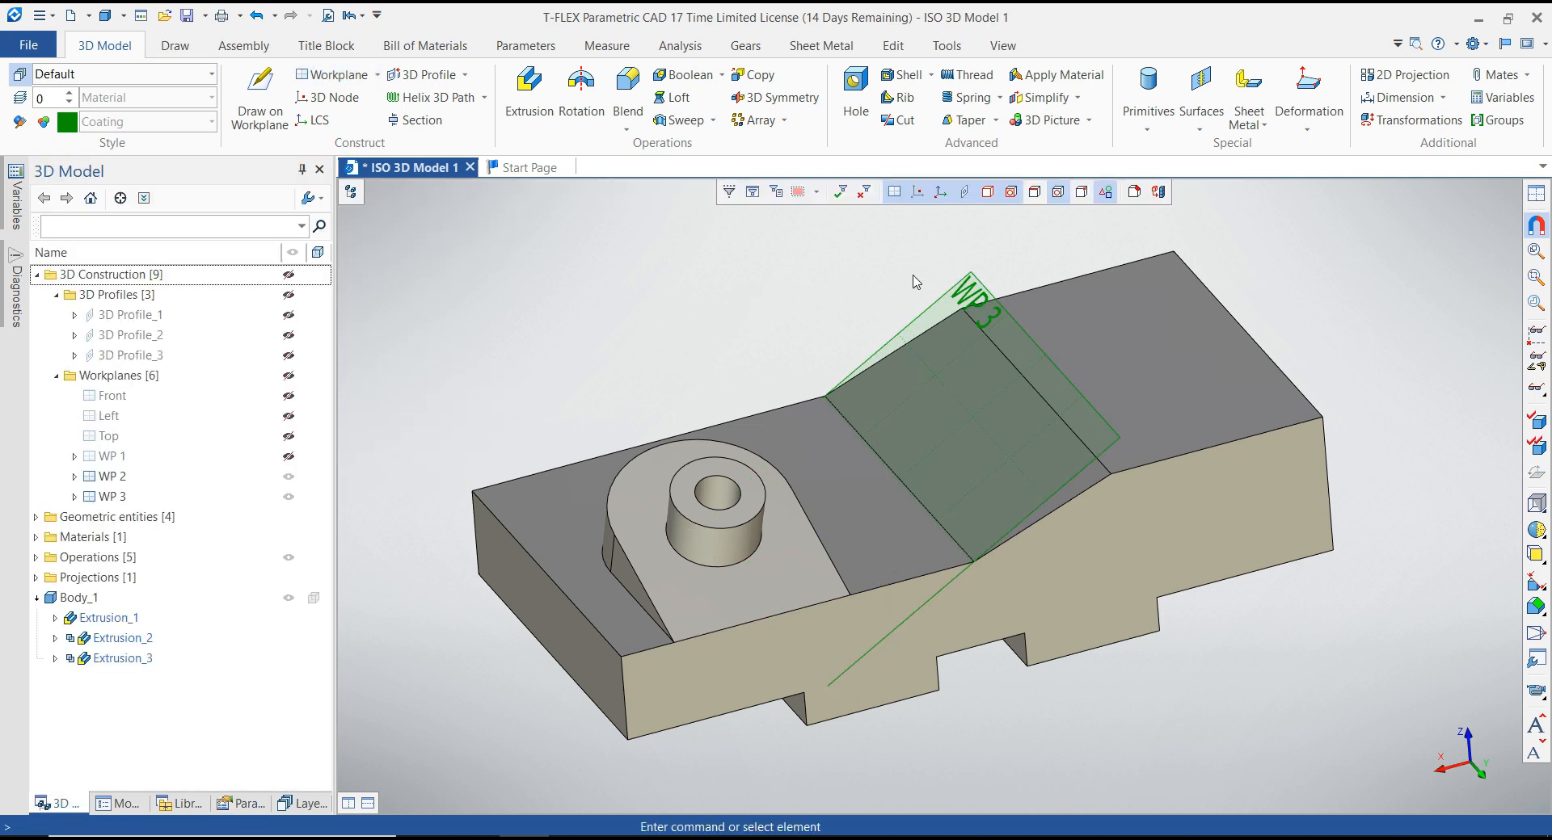
Step: Open a sketch on workplane WP 3 and draw a vertical line about 56 mm long up from the origin
{"action": "left_click", "coordinate": [971, 293]}
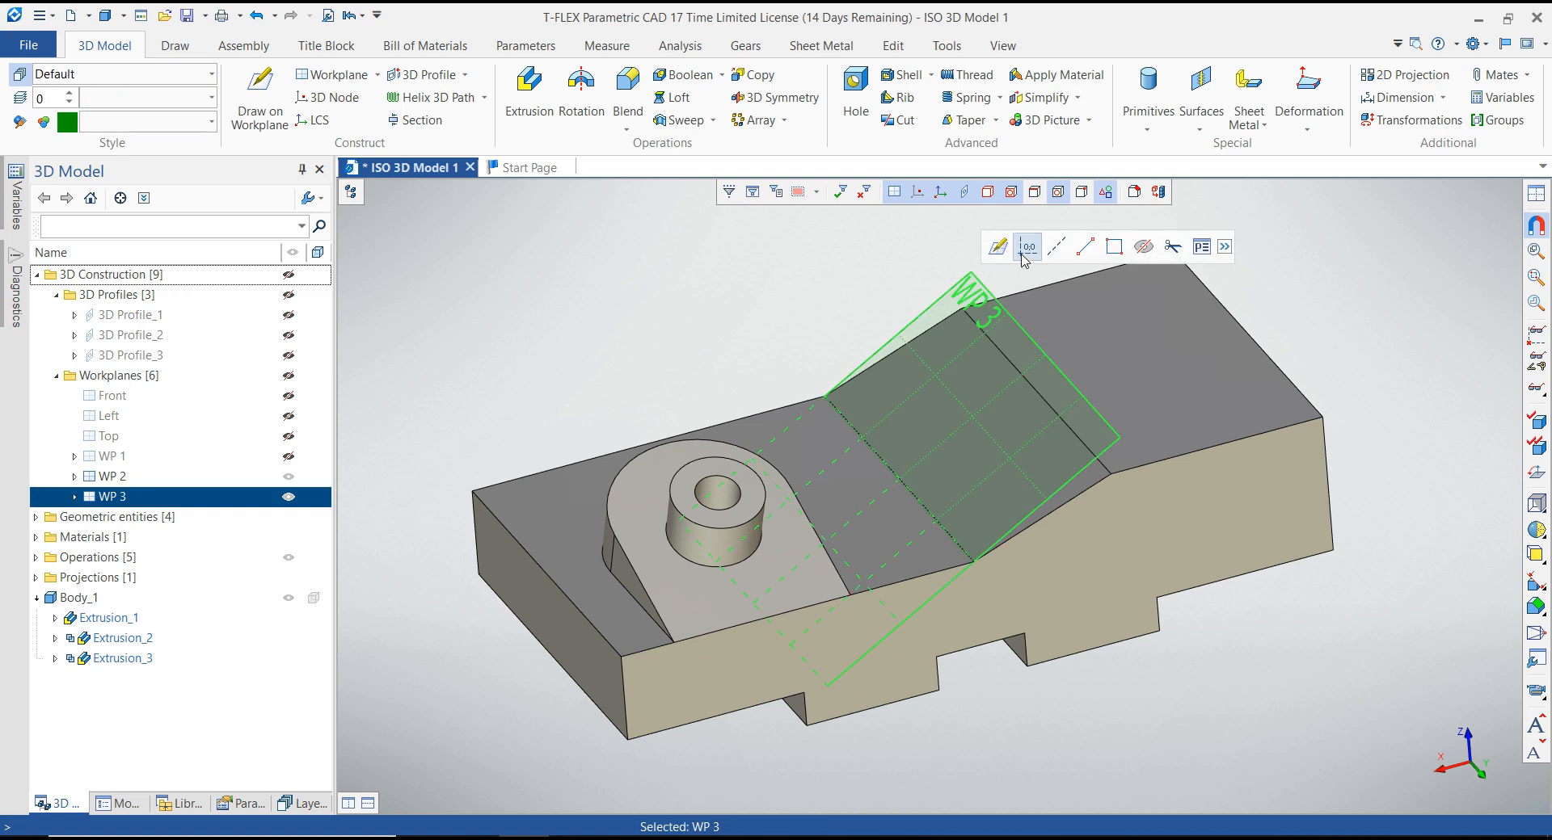
{"action": "left_click", "coordinate": [1000, 247]}
{"action": "double_click", "coordinate": [856, 389]}
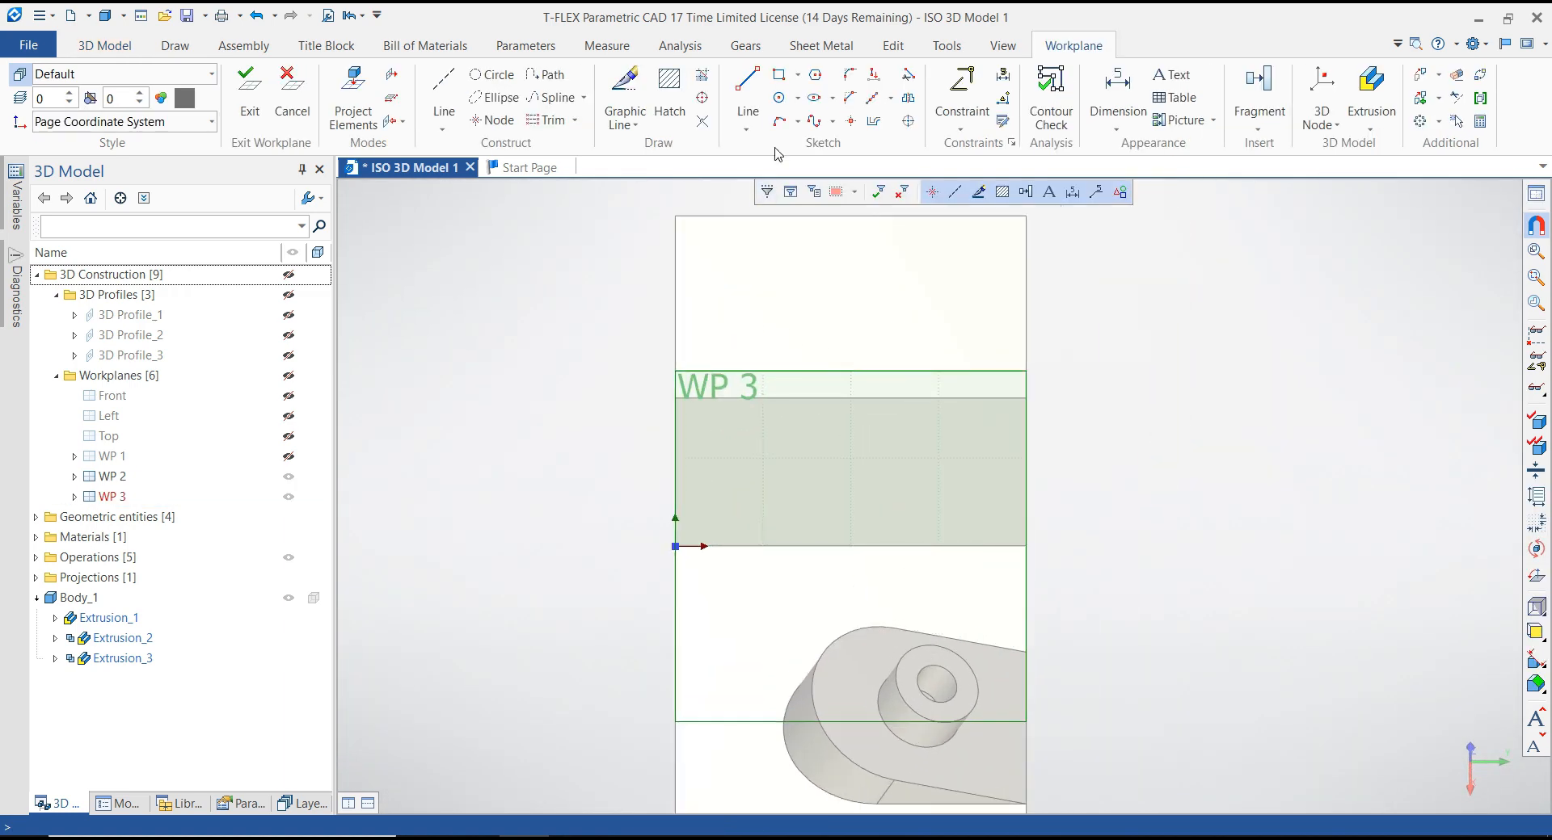
{"action": "left_click", "coordinate": [747, 83]}
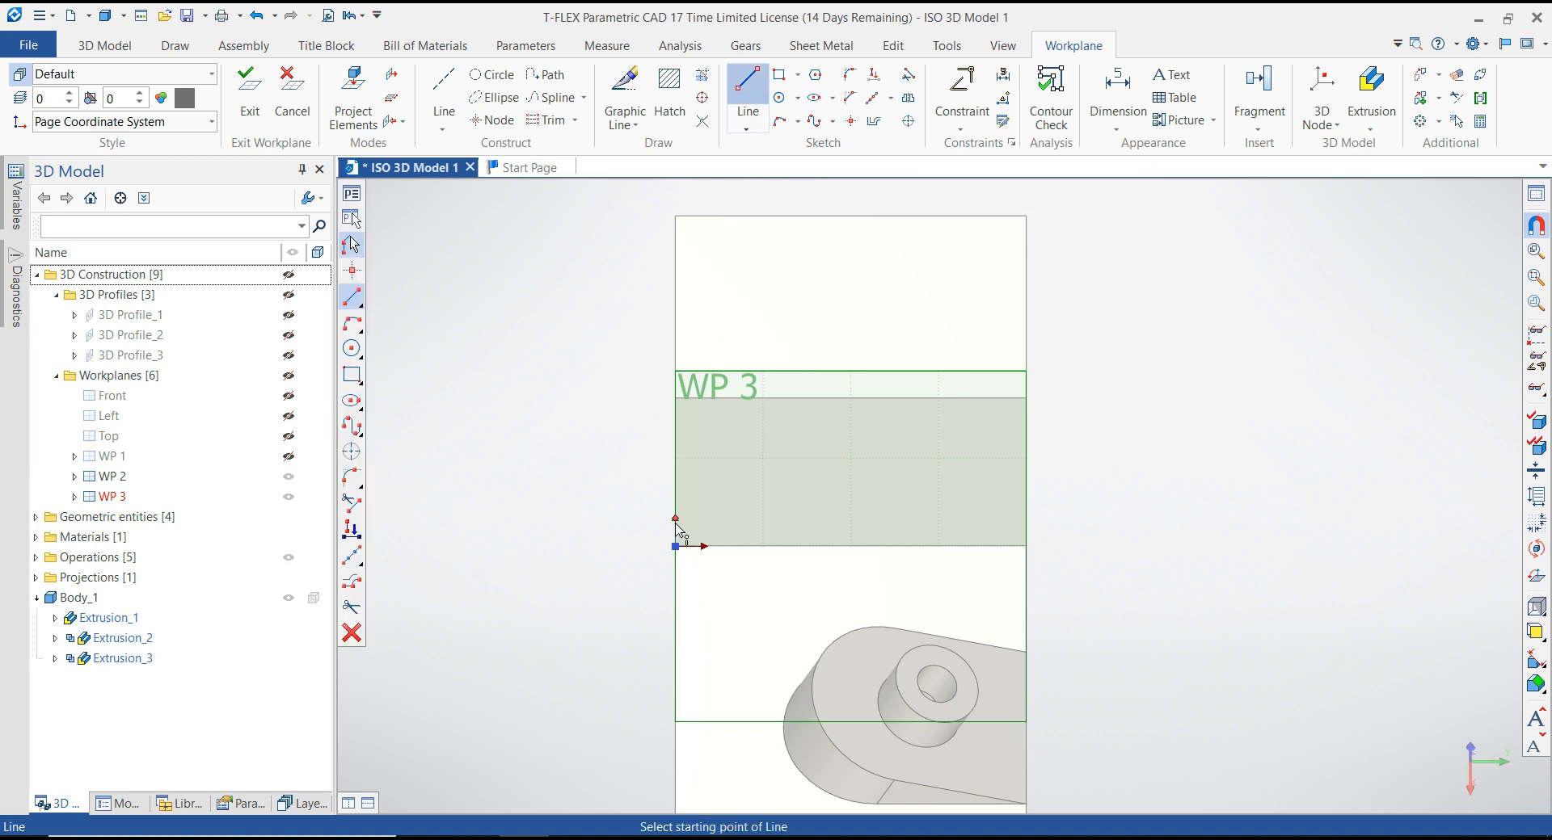
{"action": "left_click", "coordinate": [676, 546]}
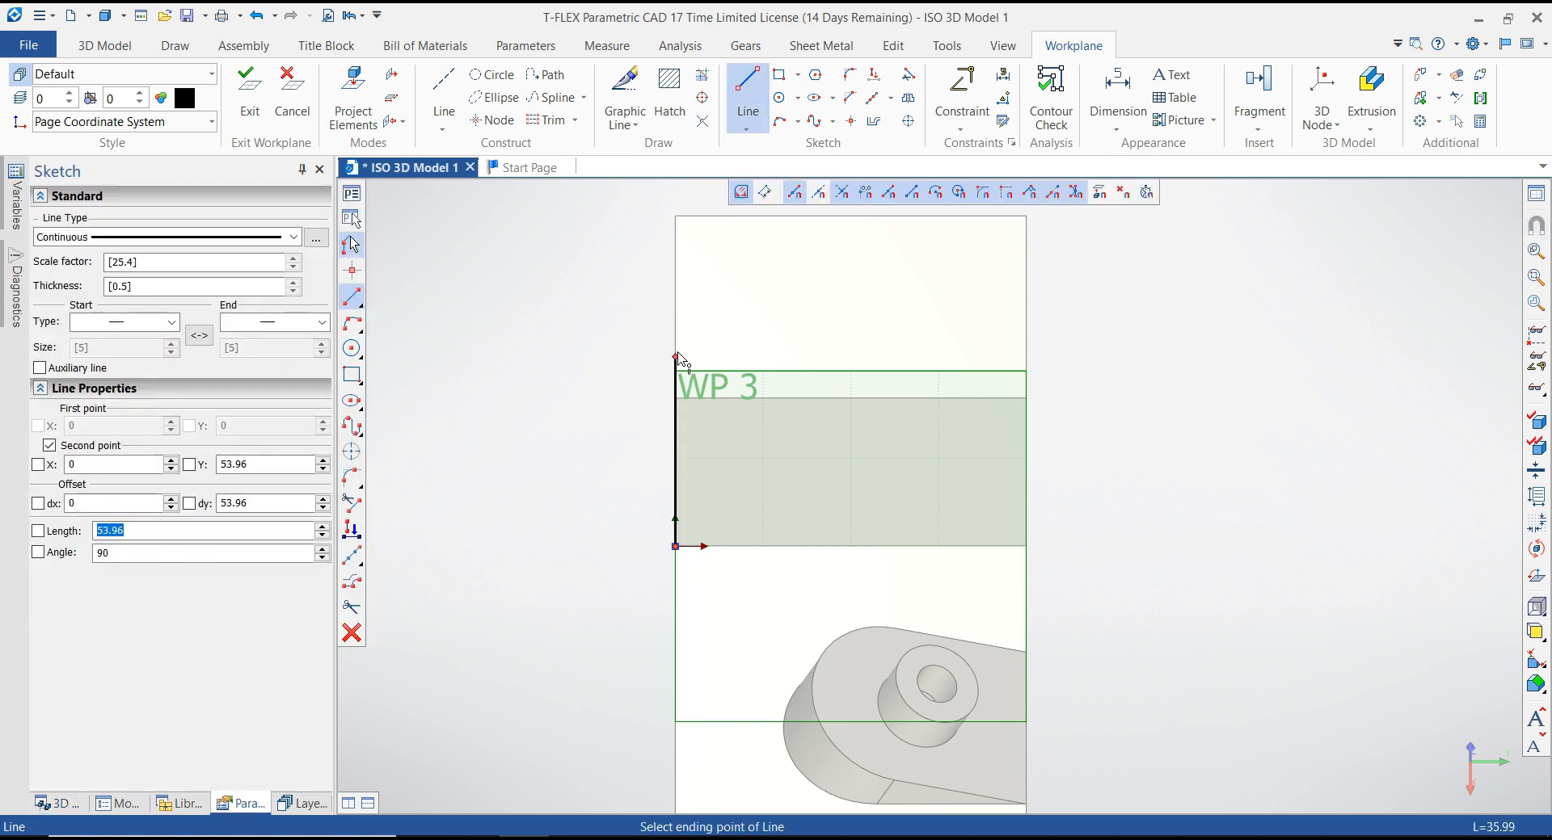
{"action": "left_click", "coordinate": [677, 350]}
Step: Complete the arched outline with a three-point arc, a second vertical side and a base line about 54 mm wide ending at the origin
{"action": "left_click", "coordinate": [352, 323]}
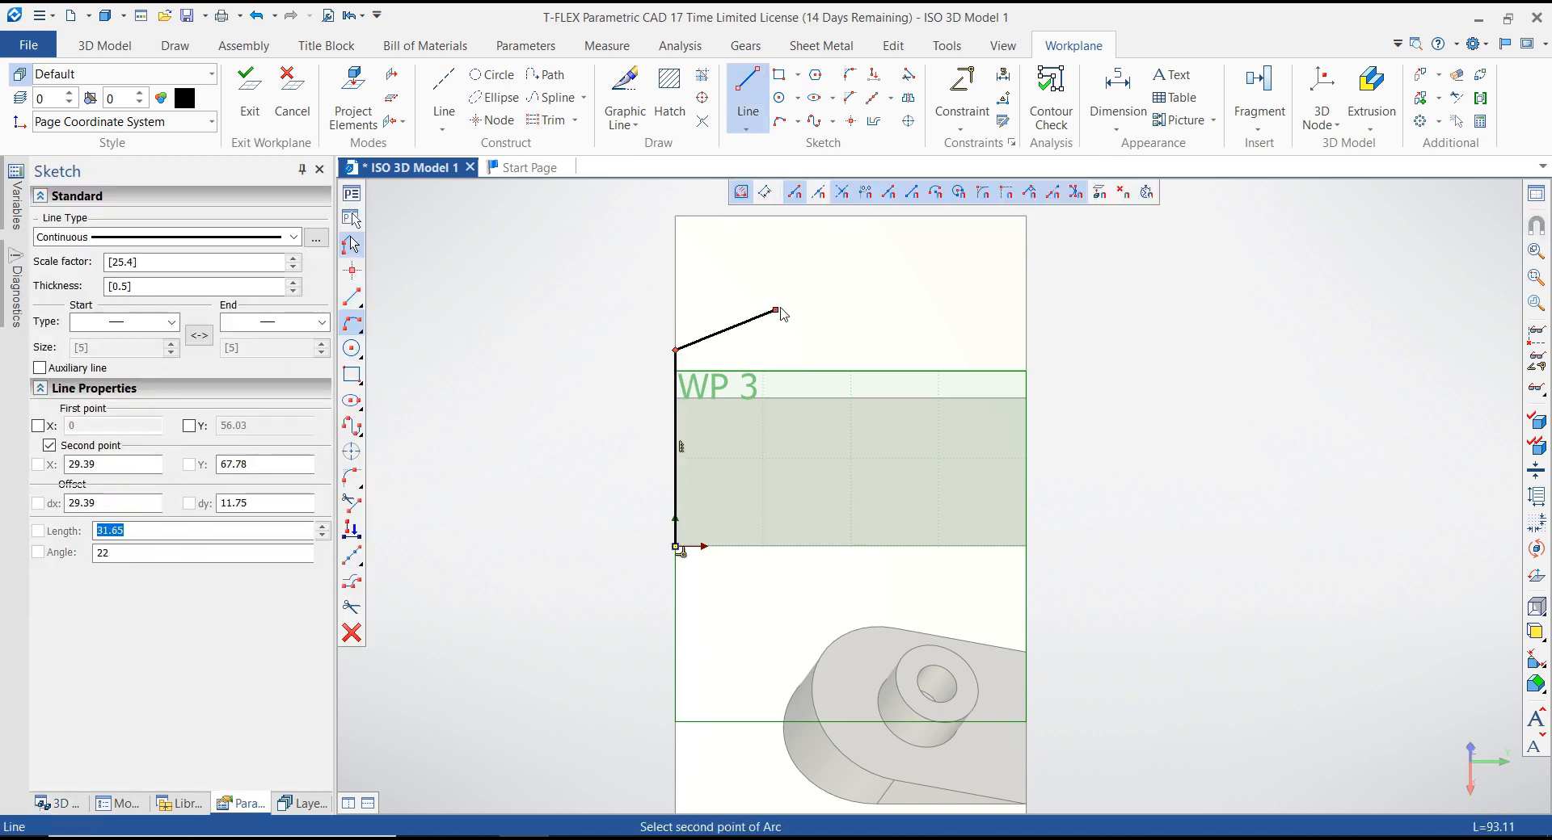
{"action": "left_click", "coordinate": [783, 291]}
{"action": "left_click", "coordinate": [864, 351]}
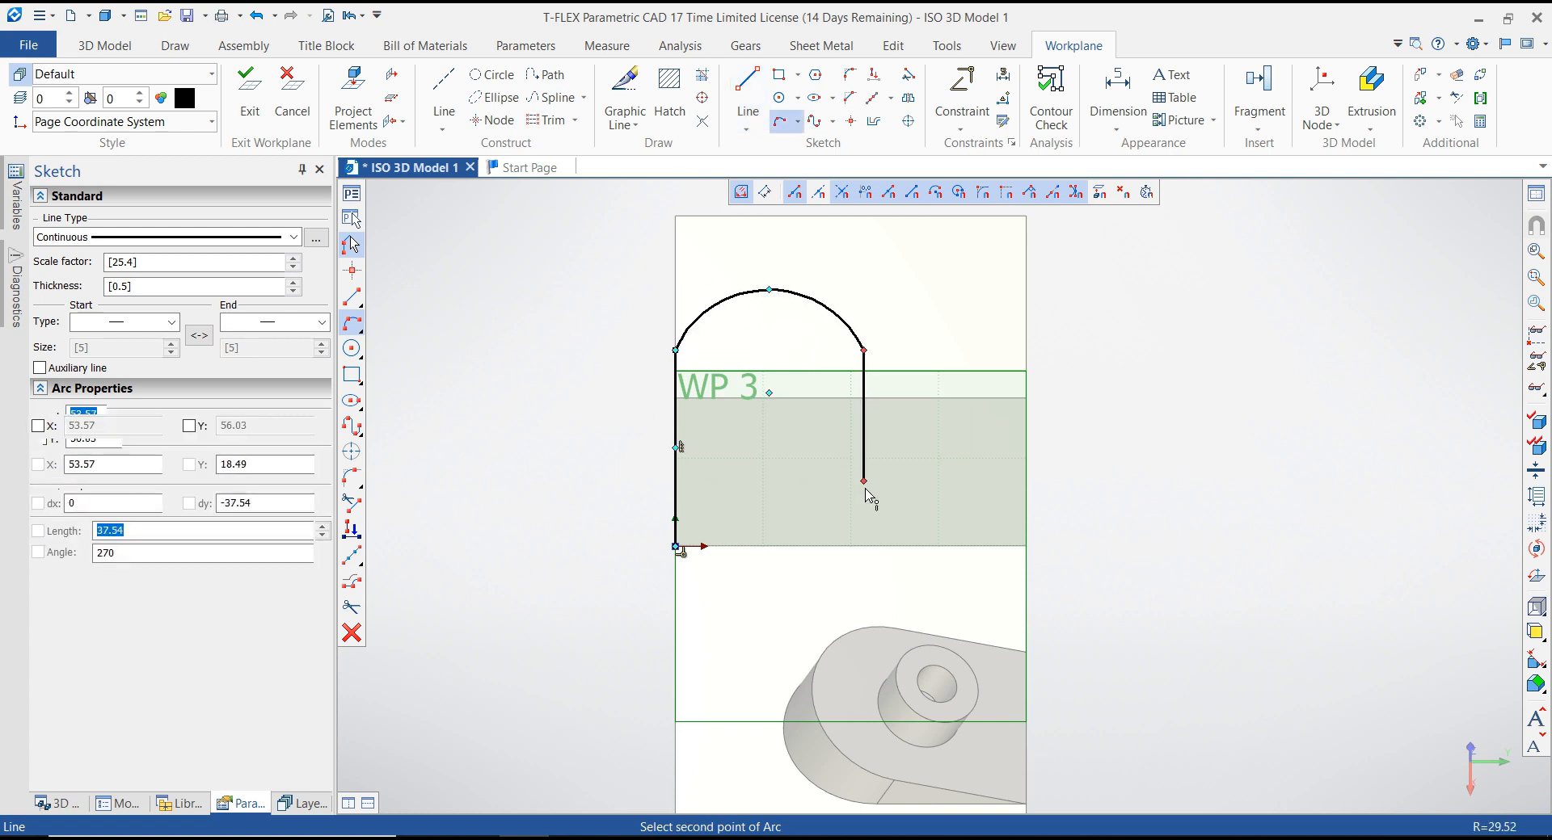
{"action": "left_click", "coordinate": [868, 548]}
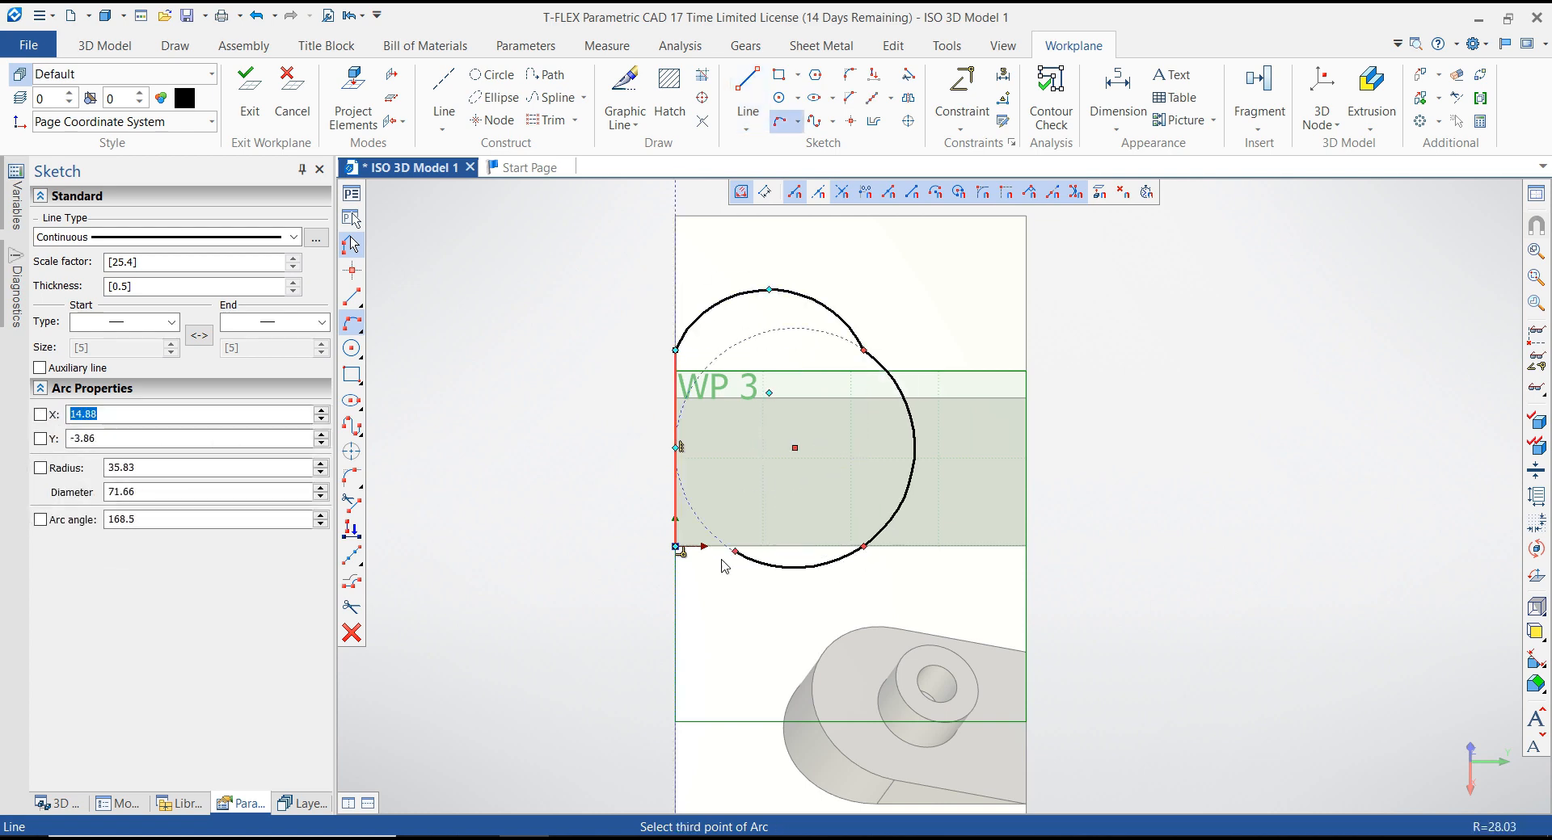
{"action": "left_click", "coordinate": [352, 299]}
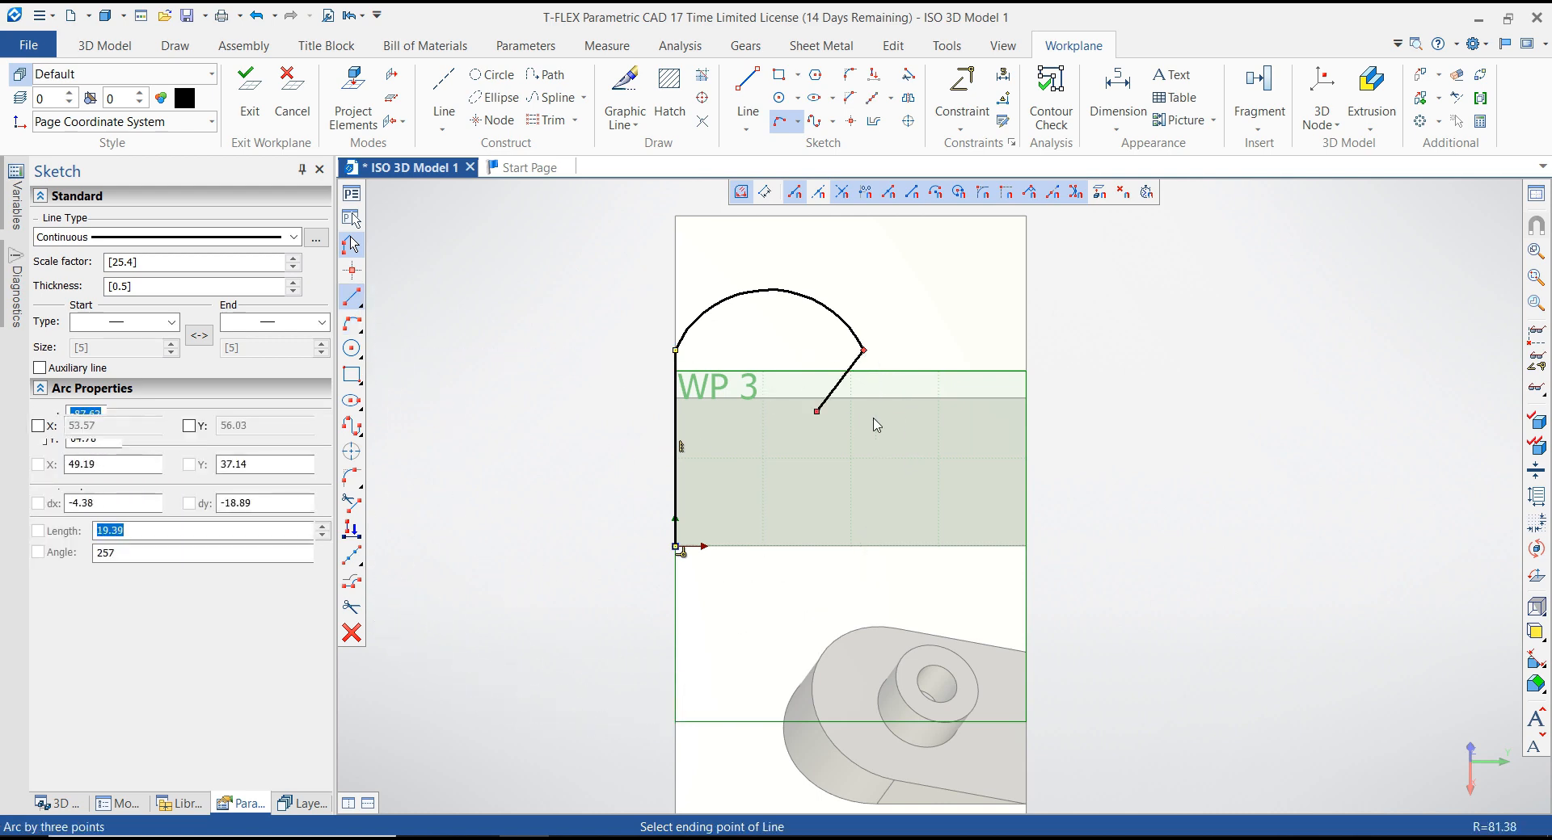
{"action": "left_click", "coordinate": [863, 547]}
{"action": "left_click", "coordinate": [676, 547]}
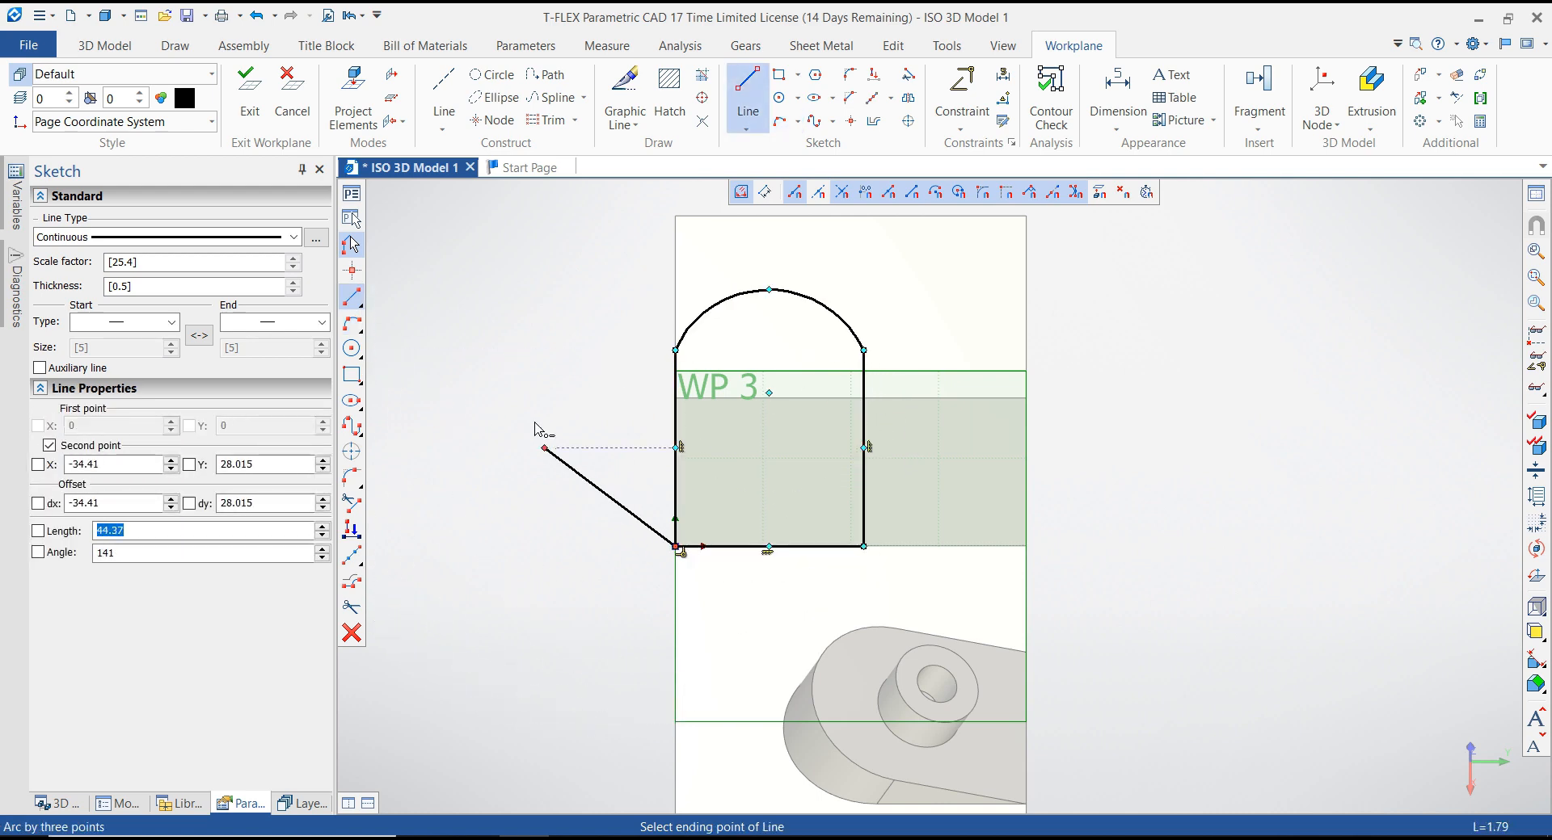
{"action": "key", "text": "Escape"}
{"action": "key", "text": "Escape"}
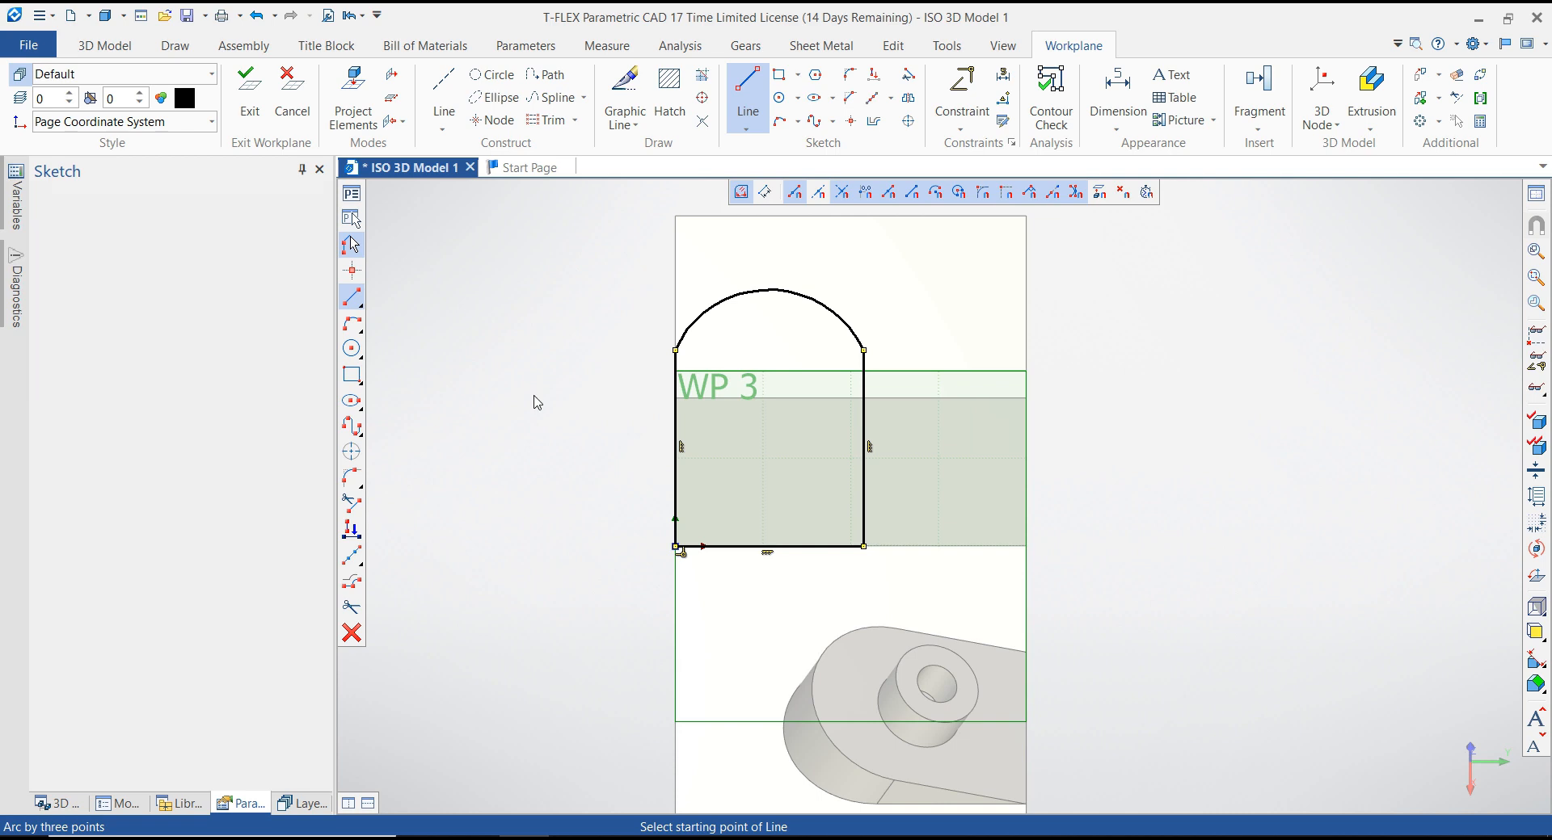
Step: Make the arc of the arched outline tangent to both vertical side lines
{"action": "left_click", "coordinate": [961, 121]}
{"action": "left_click", "coordinate": [1002, 260]}
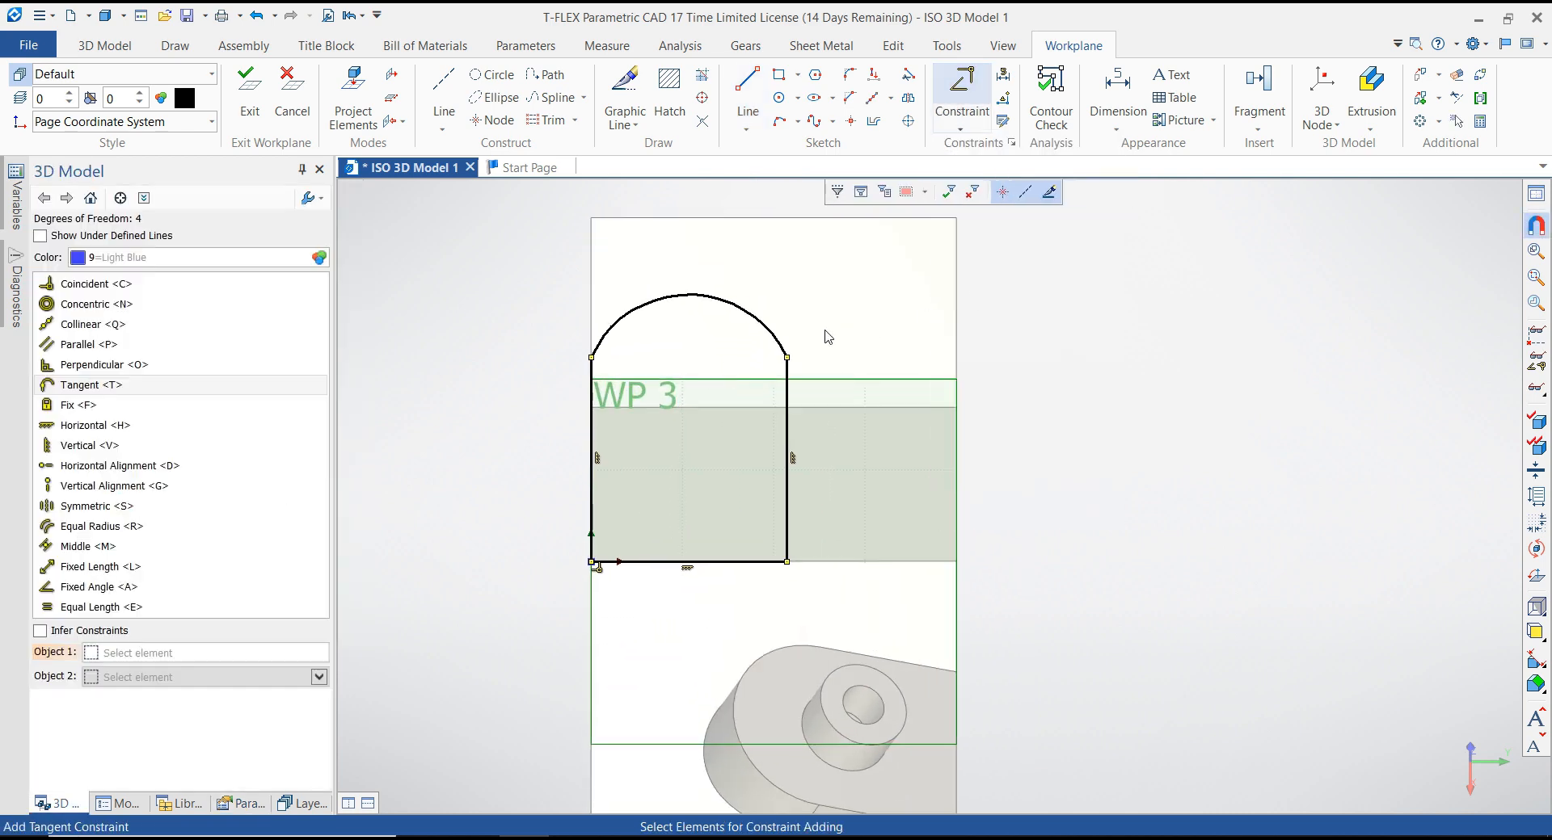
{"action": "left_click", "coordinate": [781, 345]}
{"action": "left_click", "coordinate": [787, 386]}
{"action": "left_click", "coordinate": [591, 392]}
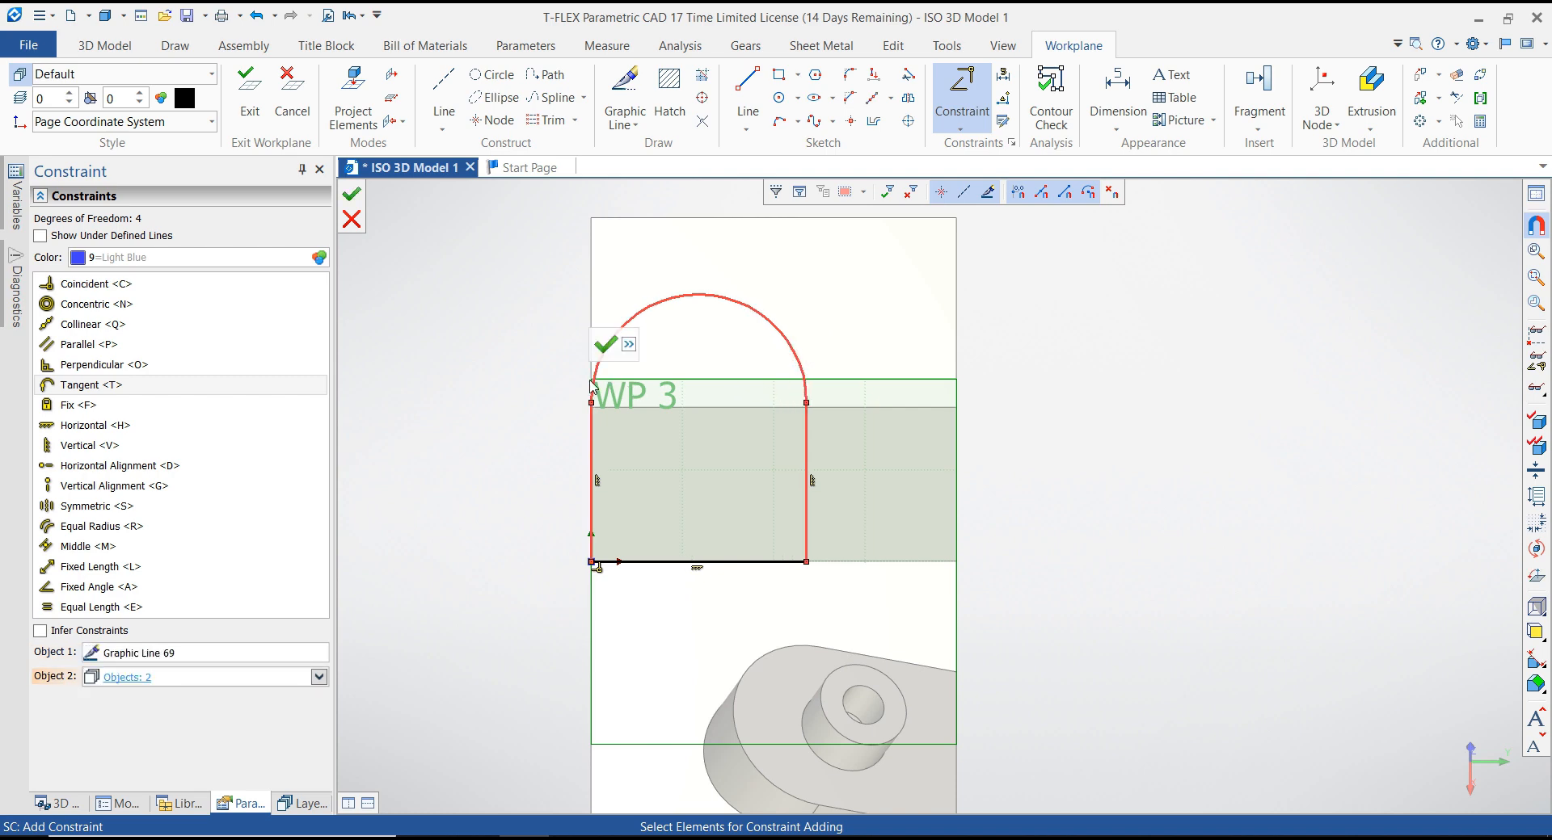
{"action": "left_click", "coordinate": [606, 346]}
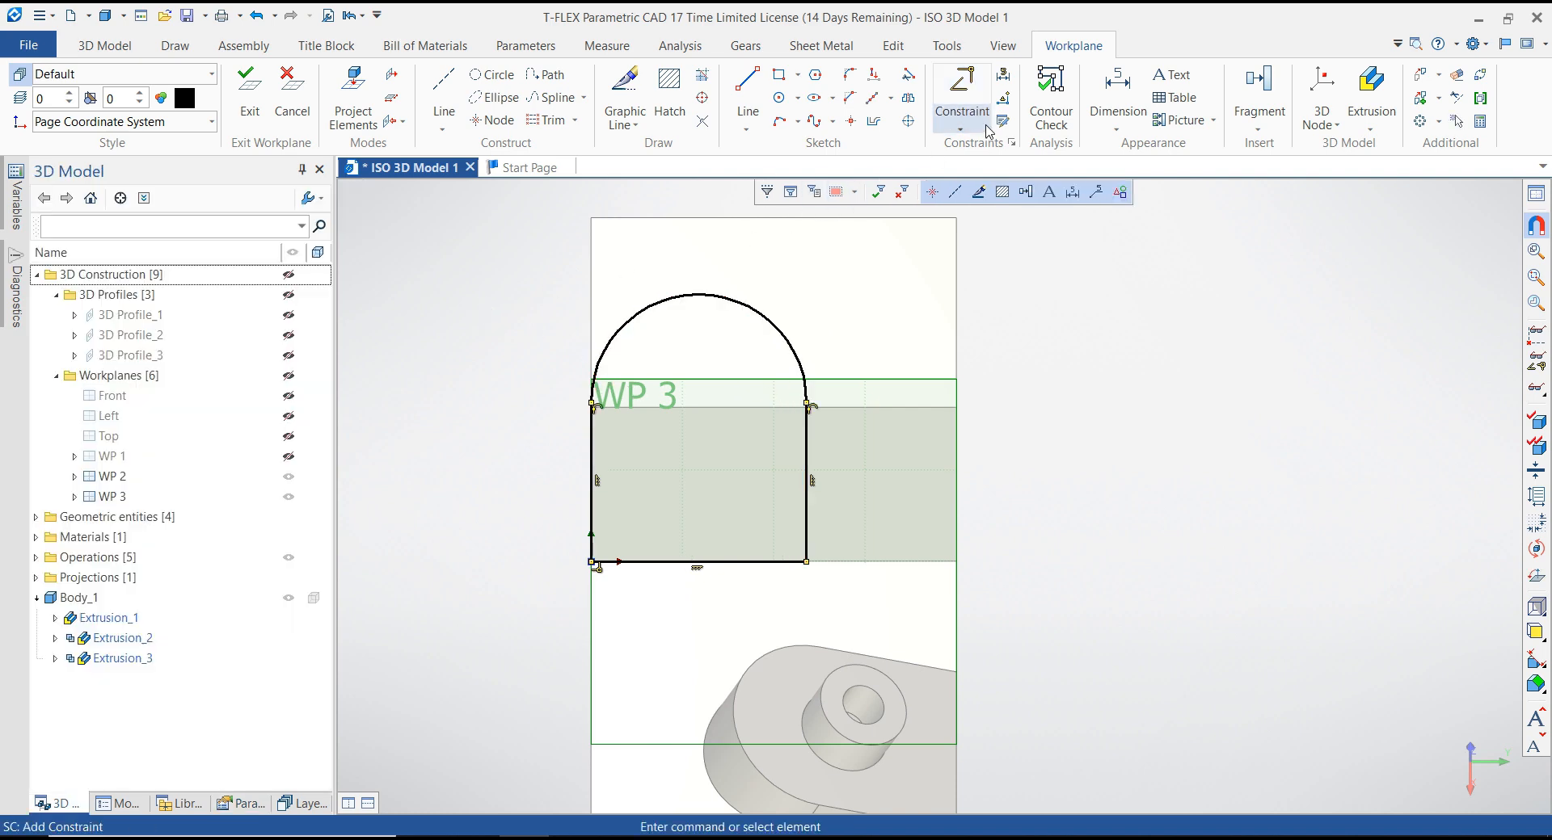
Step: Dimension the arc of the arched outline with a radius of 35 mm
{"action": "left_click", "coordinate": [1103, 88]}
{"action": "left_click", "coordinate": [768, 322]}
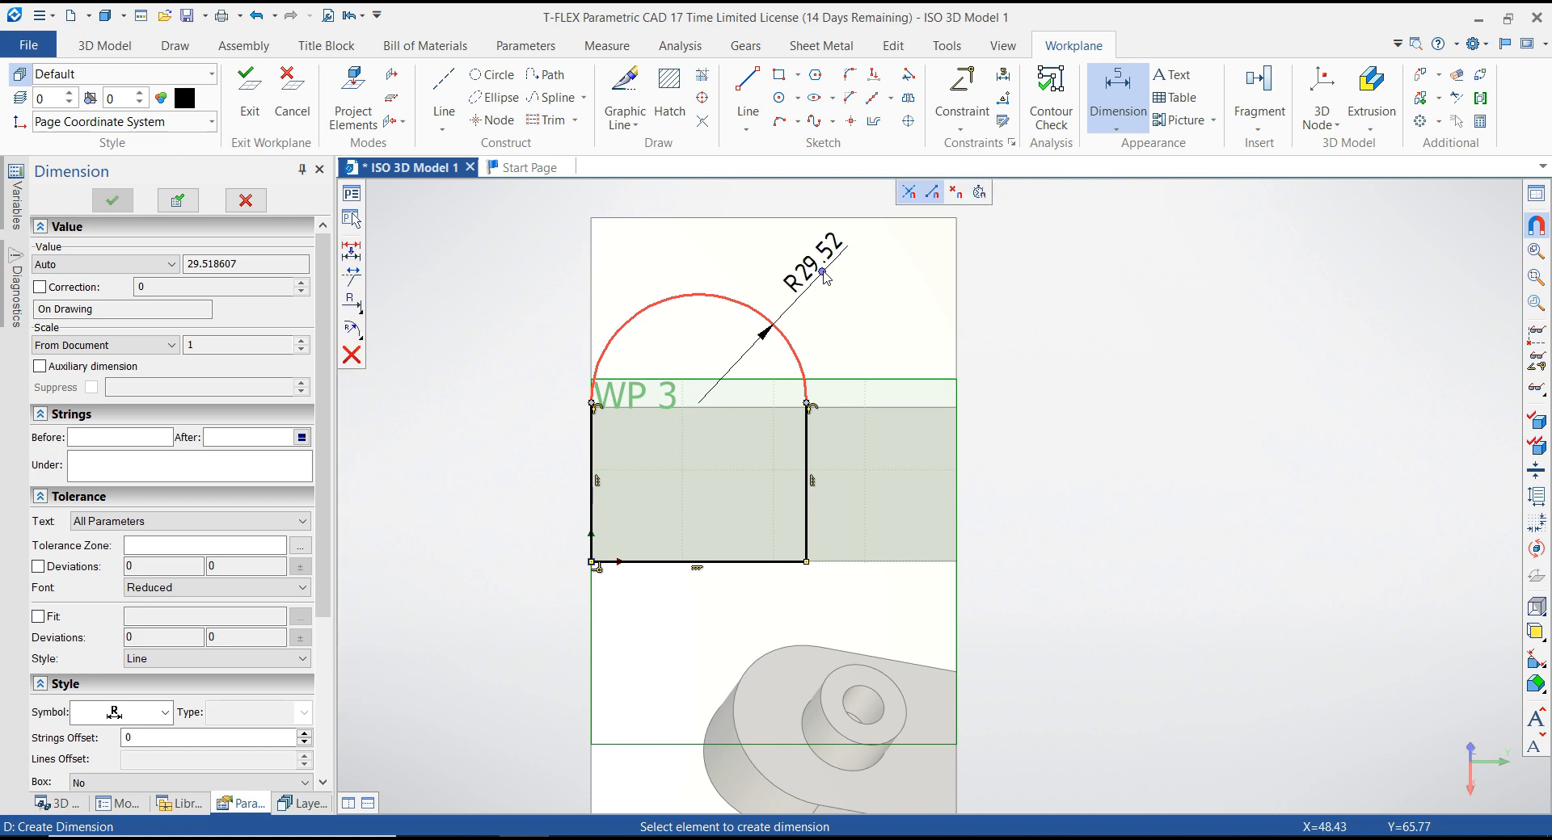
{"action": "left_click", "coordinate": [822, 271]}
{"action": "left_click", "coordinate": [824, 260]}
{"action": "type", "text": "3"}
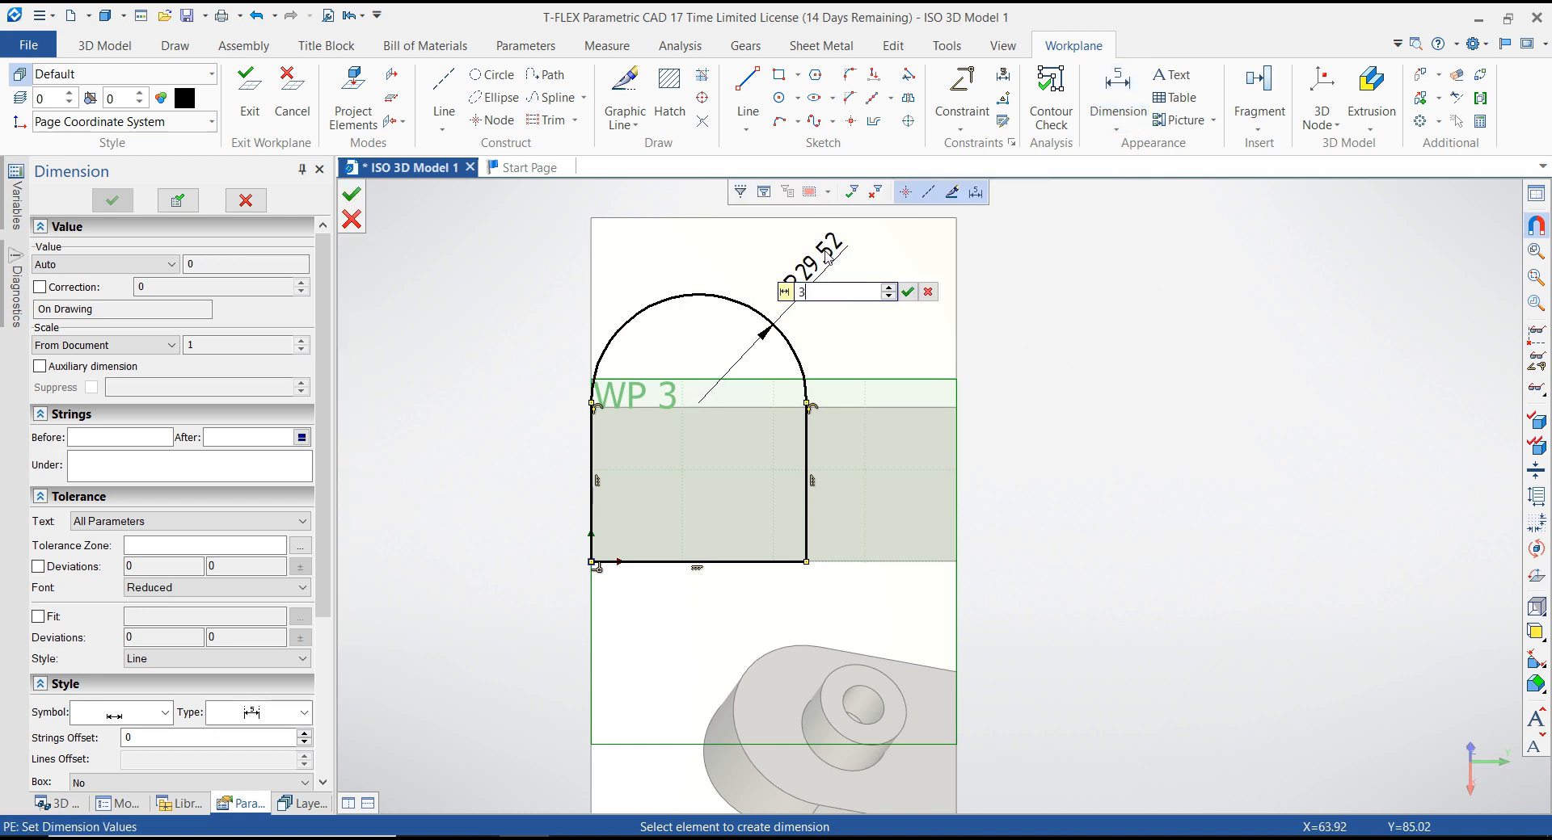
{"action": "type", "text": "5"}
{"action": "key", "text": "Return"}
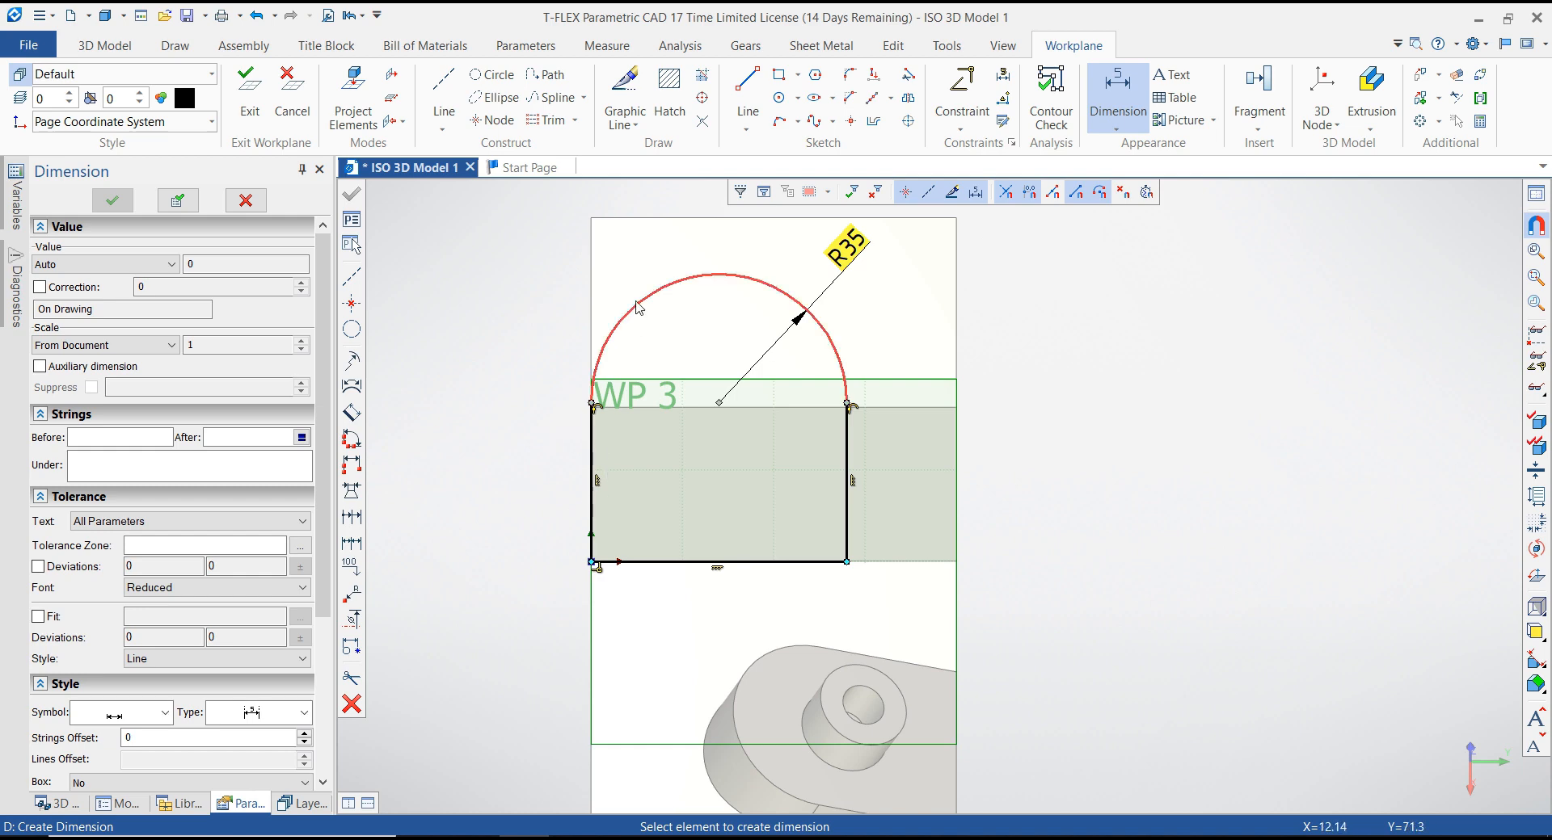
Step: Dimension the straight side height of the arched outline as 50 mm
{"action": "left_click", "coordinate": [700, 544]}
{"action": "left_click", "coordinate": [507, 482]}
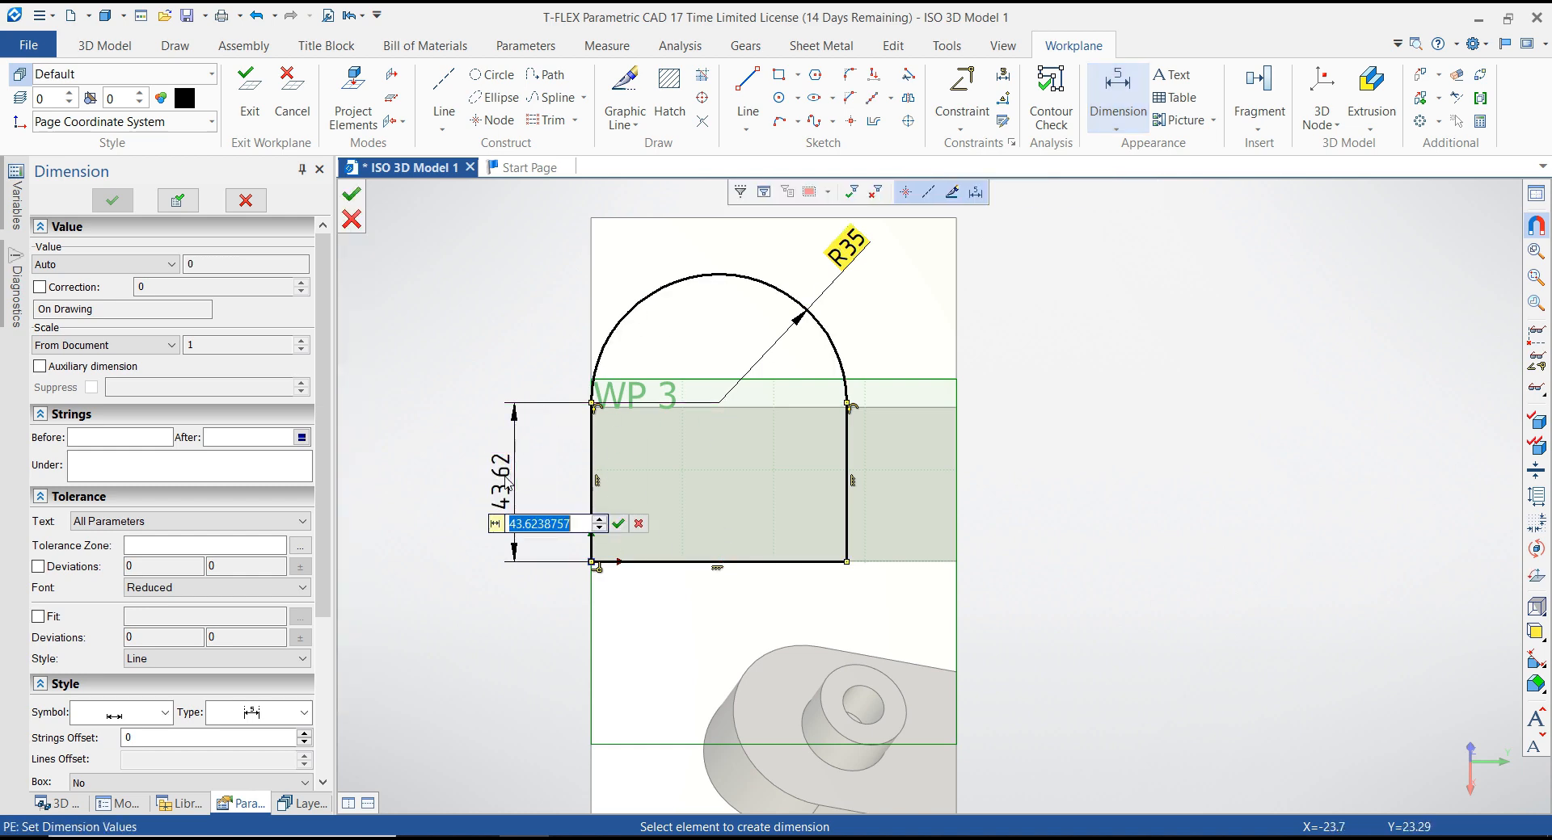
{"action": "type", "text": "50"}
{"action": "key", "text": "Return"}
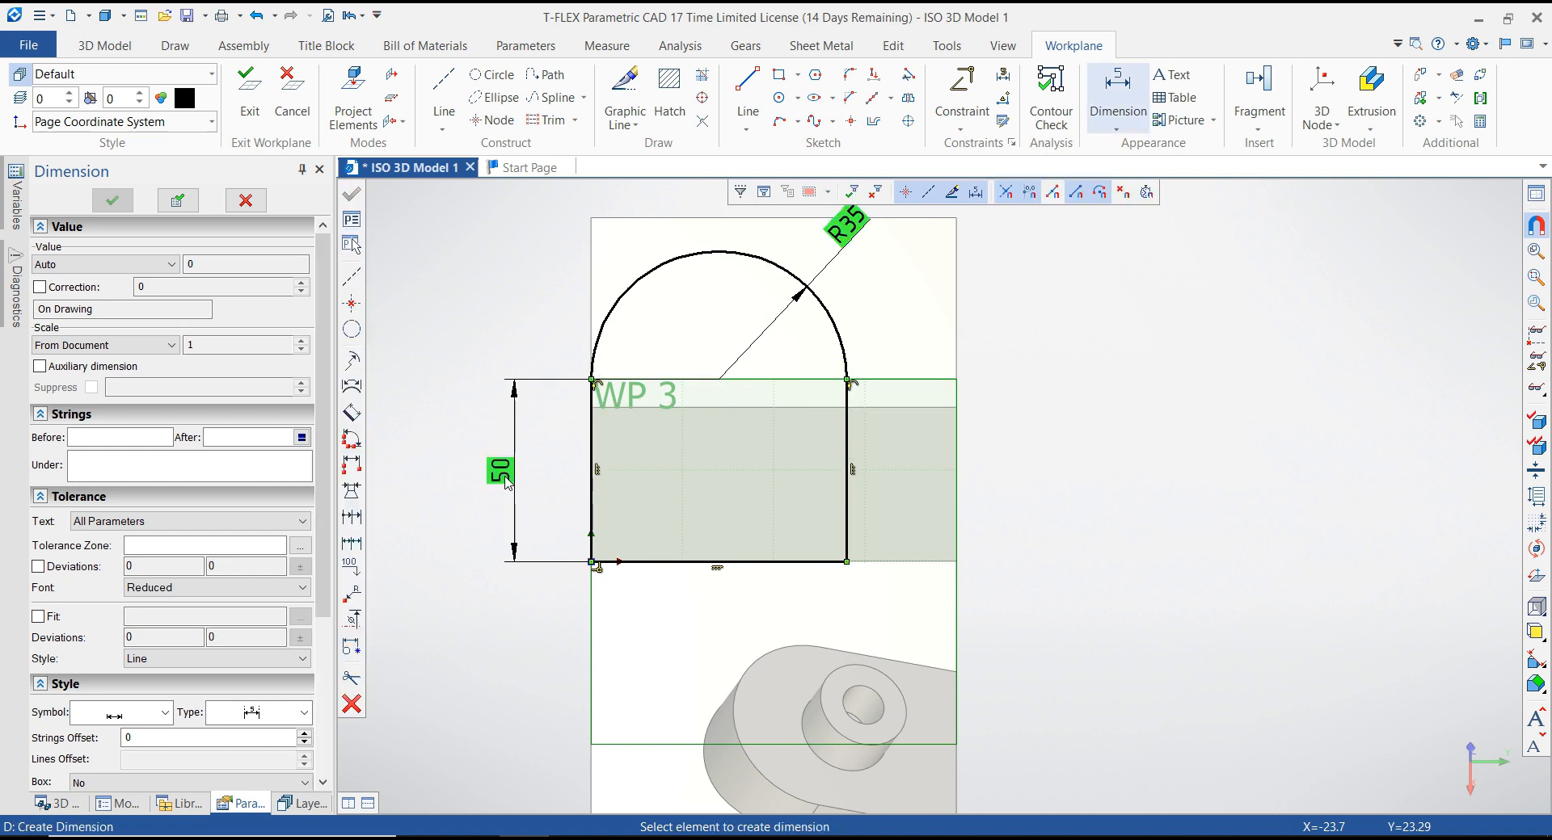
Step: Finish the arched sketch and hide workplane WP 3 in the 3D model
{"action": "key", "text": "Escape"}
{"action": "scroll", "coordinate": [527, 333], "scroll_direction": "down", "scroll_amount": 1}
{"action": "right_click", "coordinate": [524, 317]}
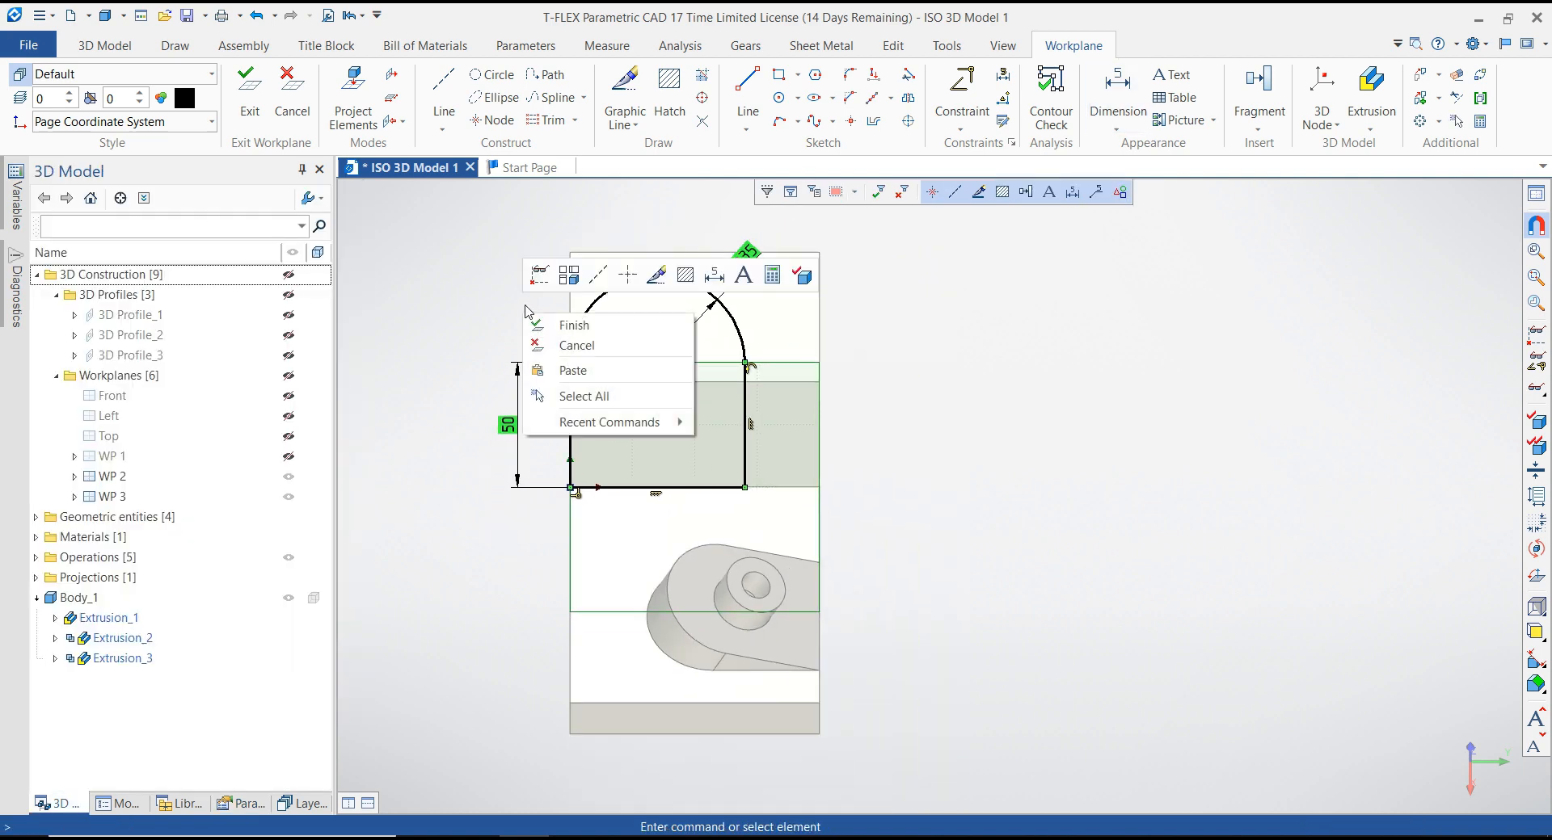
{"action": "left_click", "coordinate": [527, 323]}
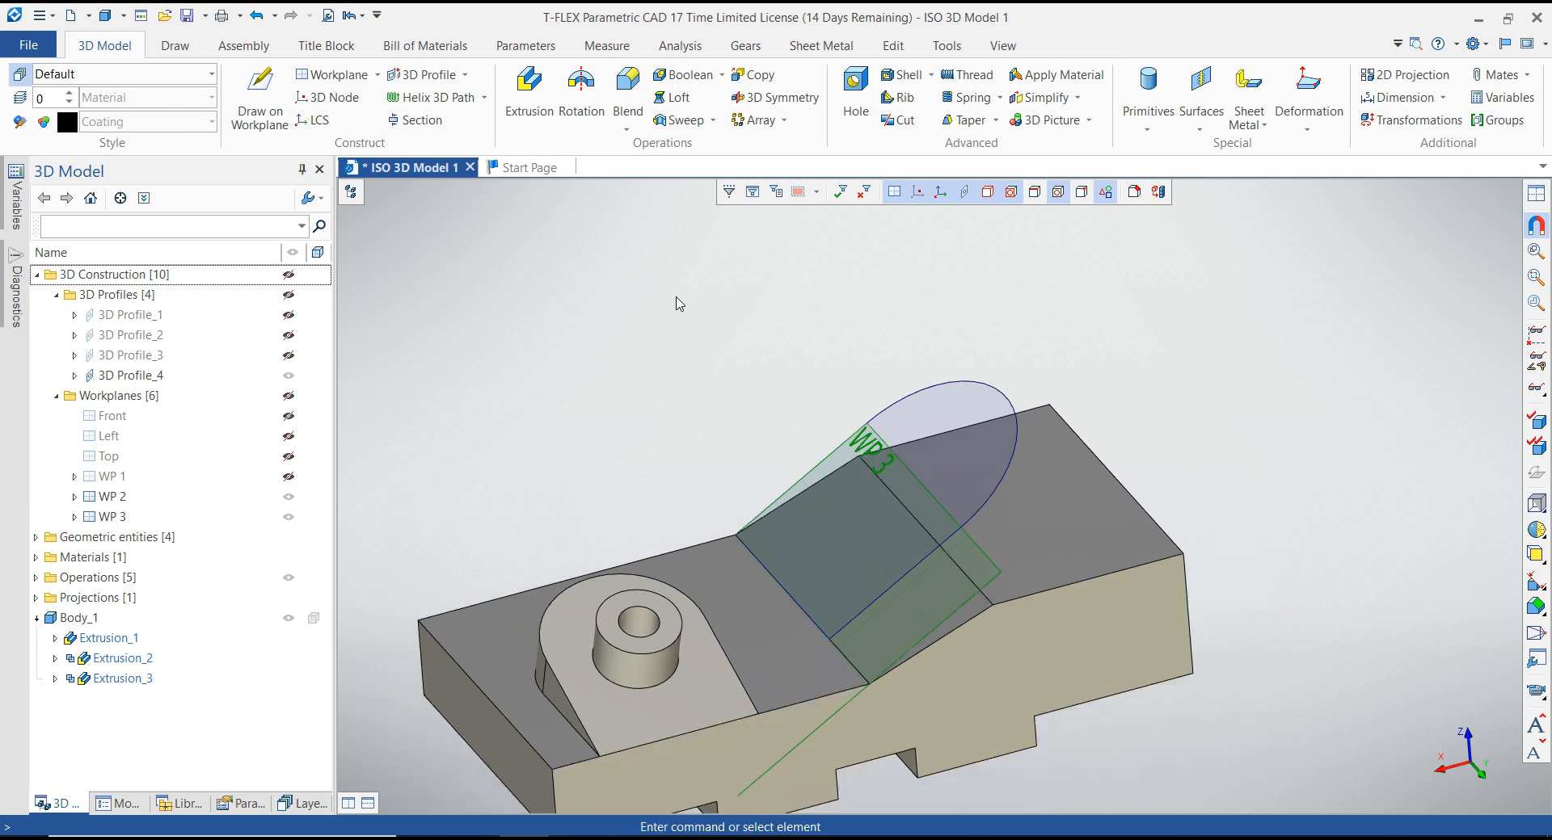
{"action": "left_click", "coordinate": [945, 523]}
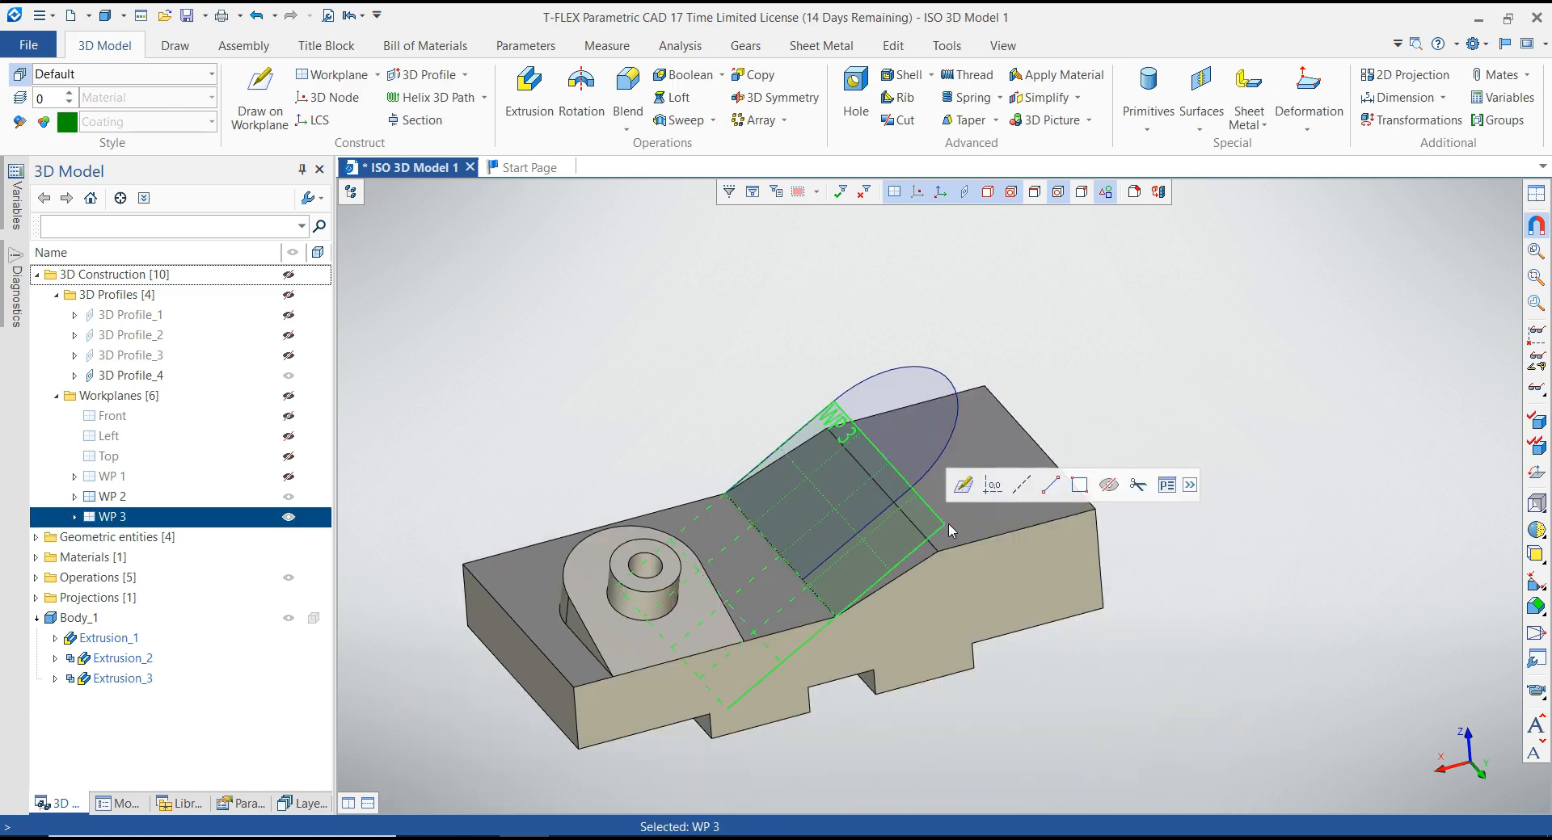
{"action": "left_click", "coordinate": [1111, 491]}
Step: Extrude the arched profile in the reversed direction, down into the block, with the To Body limit set to Body_1
{"action": "left_click", "coordinate": [962, 369]}
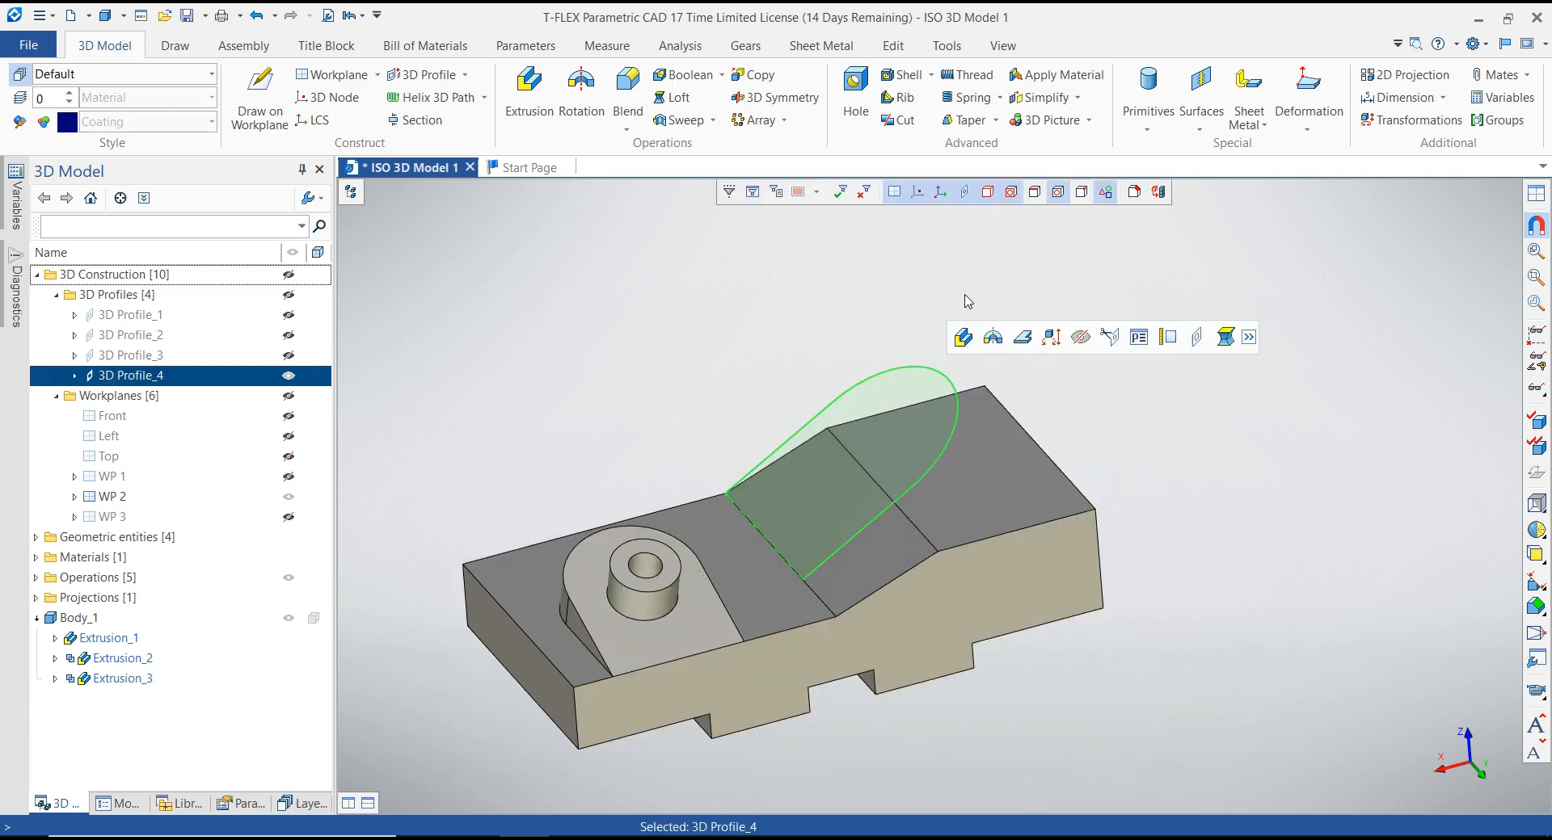
{"action": "key", "text": "3"}
{"action": "key", "text": "x"}
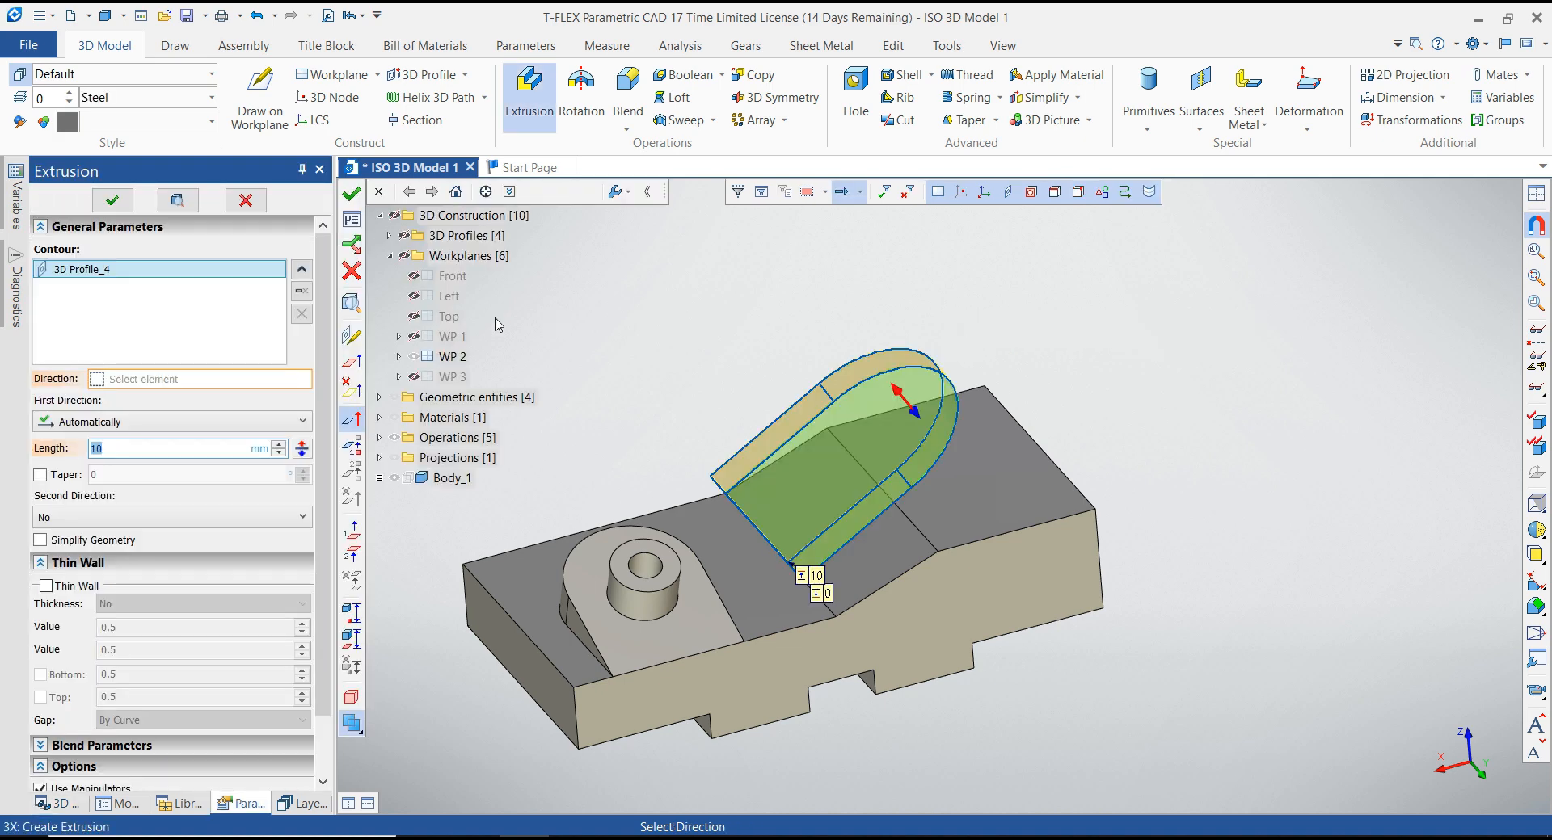
{"action": "left_click", "coordinate": [305, 446]}
{"action": "left_click", "coordinate": [178, 421]}
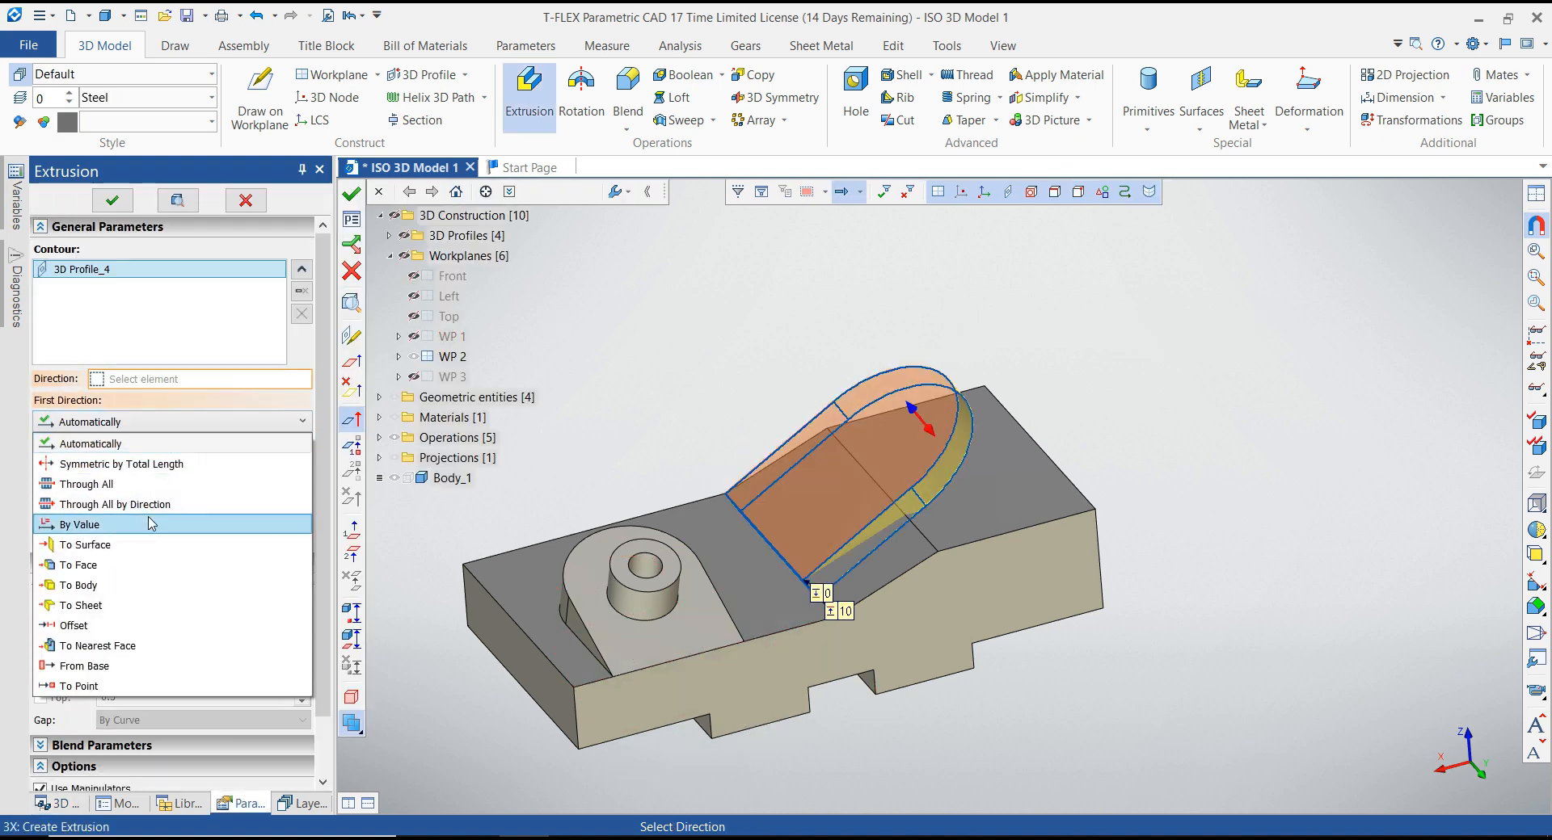
{"action": "left_click", "coordinate": [149, 585]}
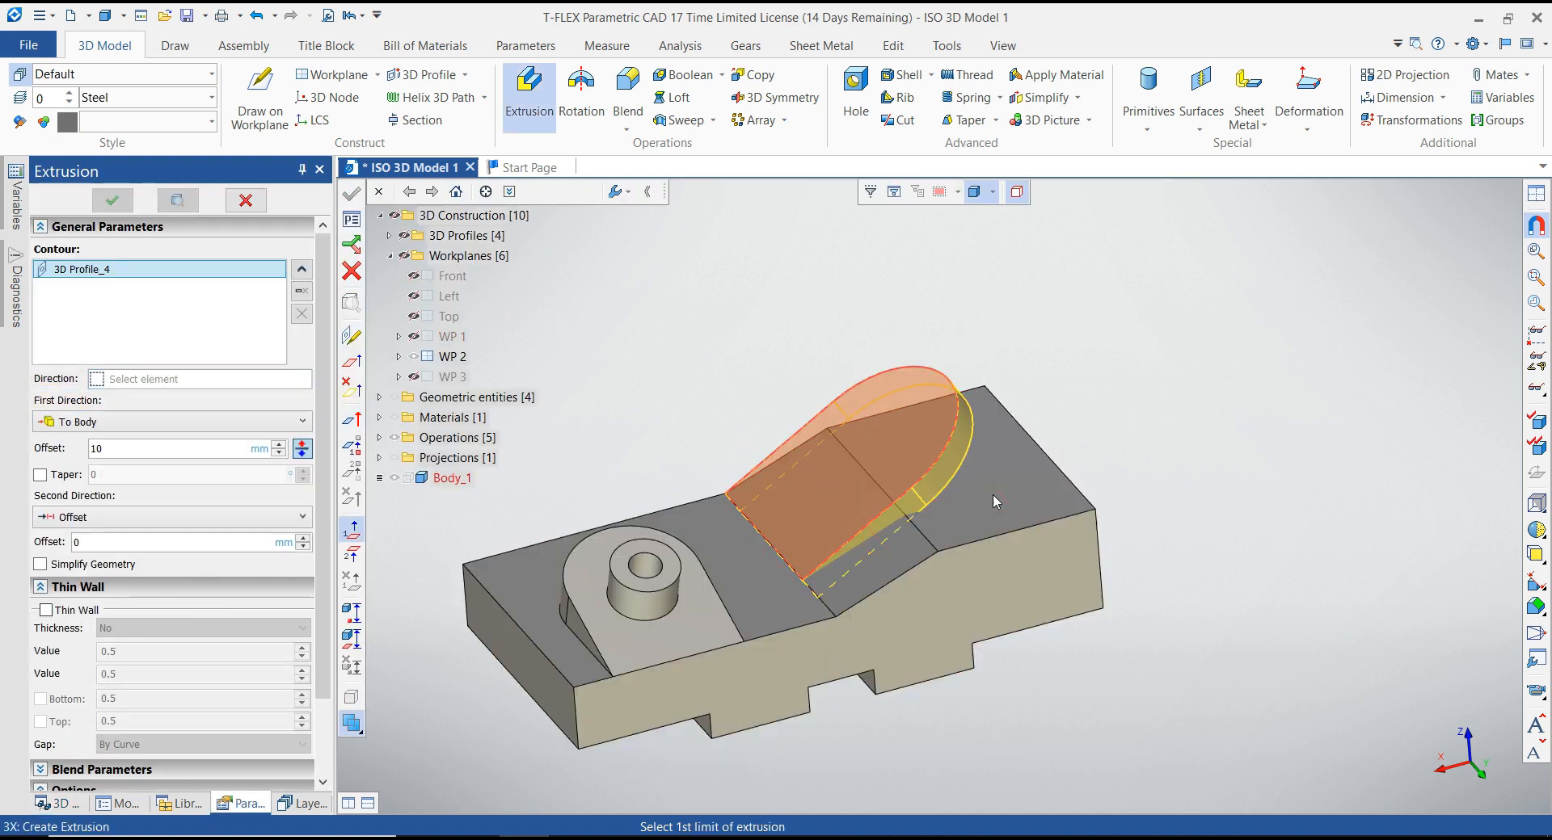
{"action": "left_click", "coordinate": [1009, 457]}
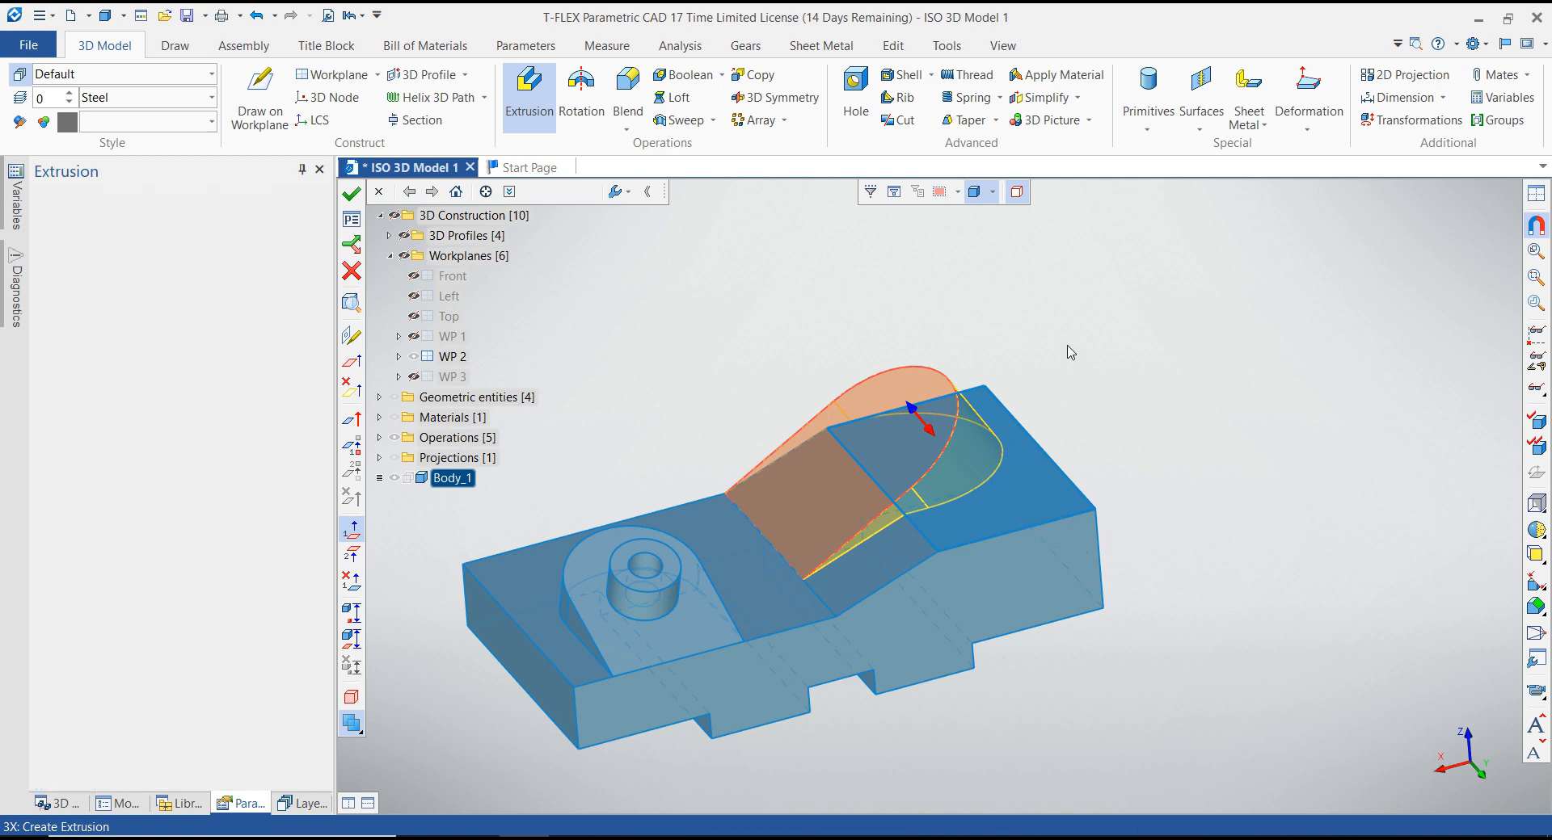
{"action": "key", "text": "Escape"}
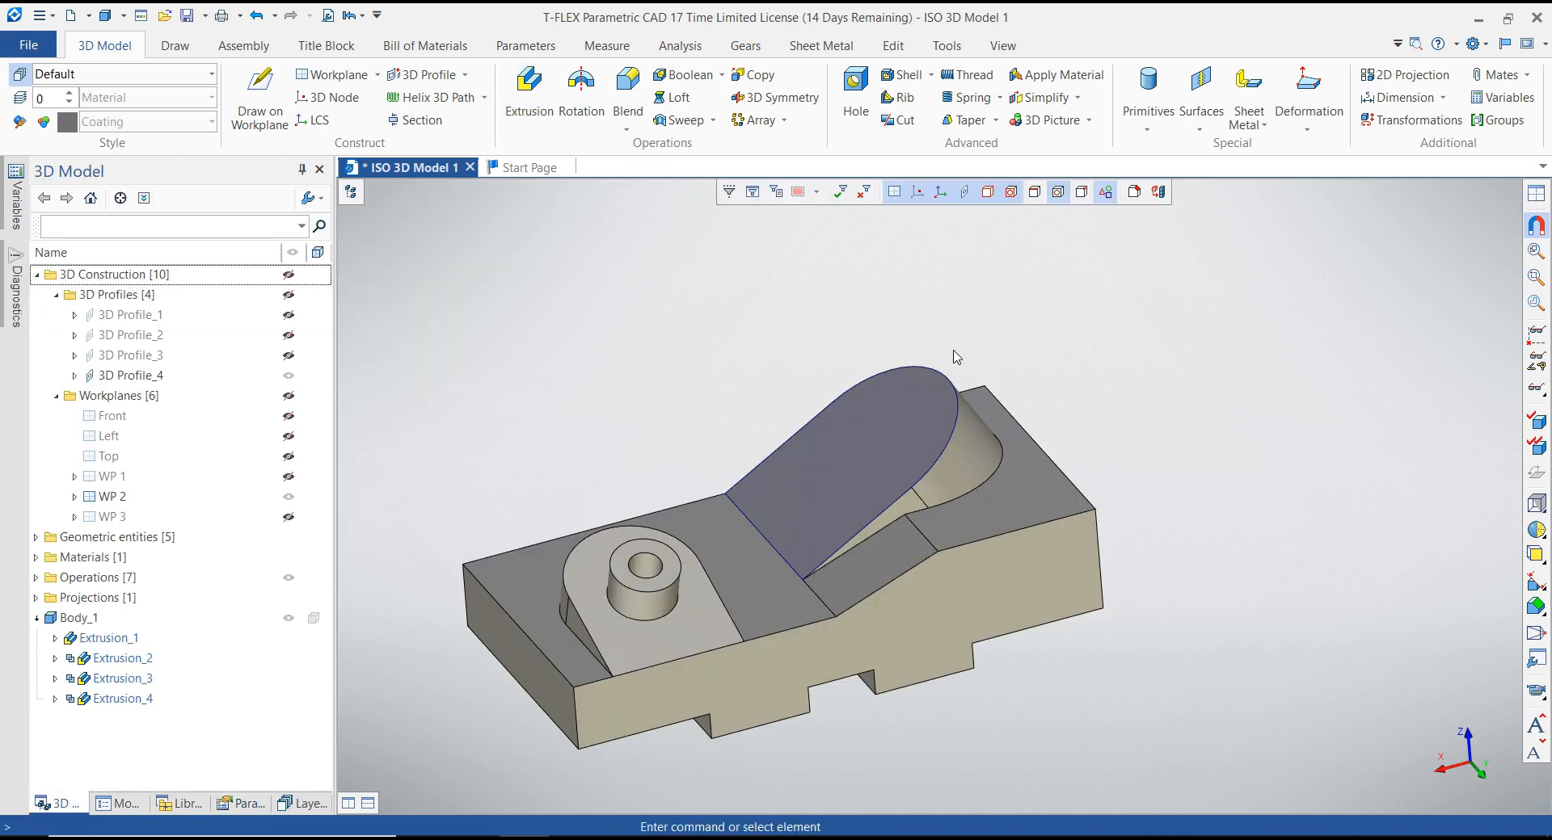
Step: Hide the arched profile lying on the new extrusion's sloped face
{"action": "left_click", "coordinate": [954, 376]}
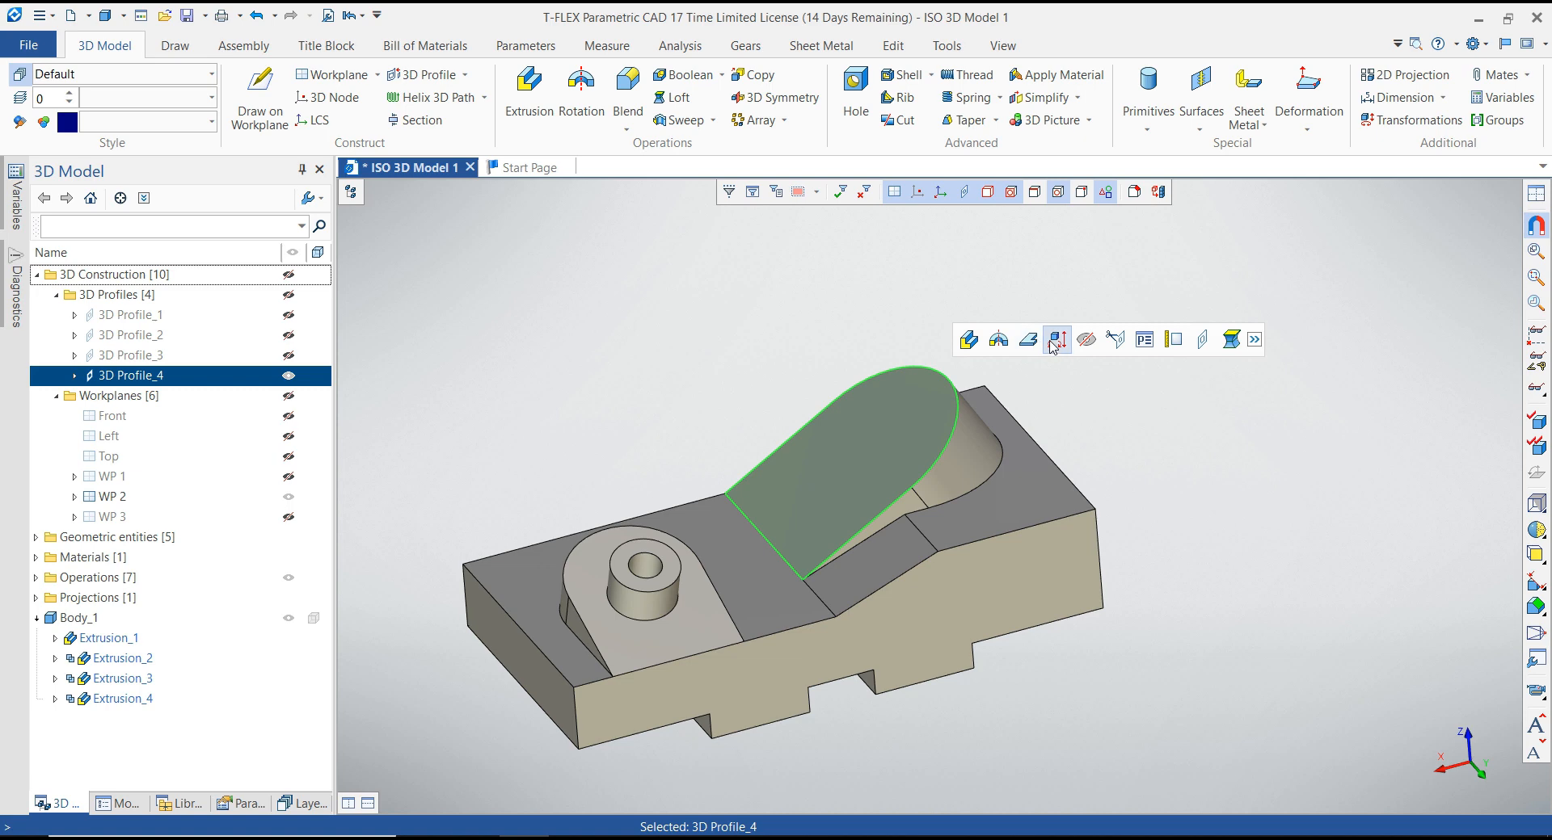
{"action": "left_click", "coordinate": [1055, 339]}
{"action": "scroll", "coordinate": [903, 295], "scroll_direction": "down", "scroll_amount": 2}
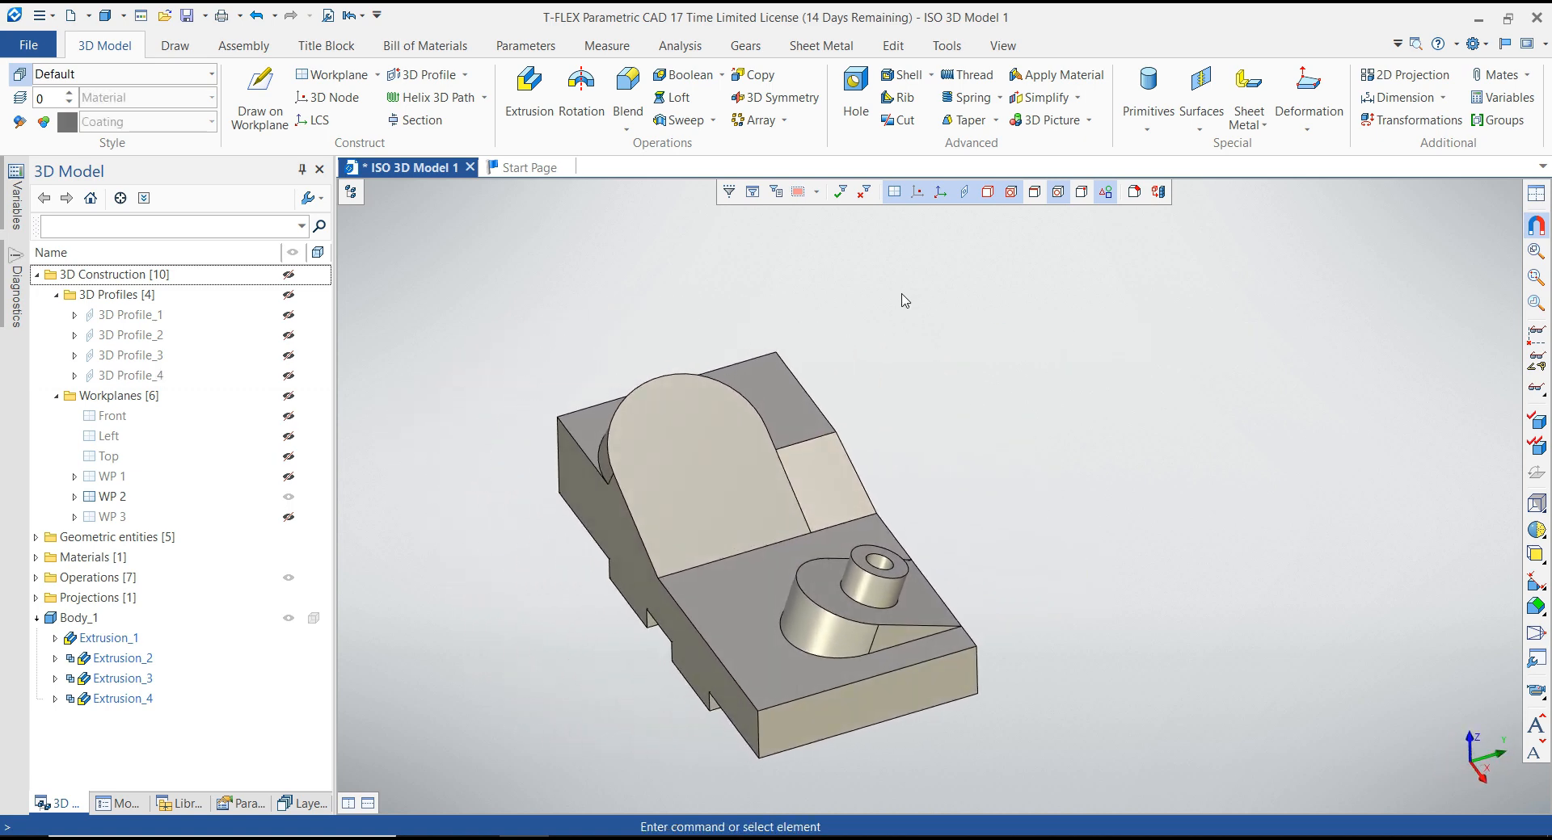
{"action": "left_click", "coordinate": [474, 839]}
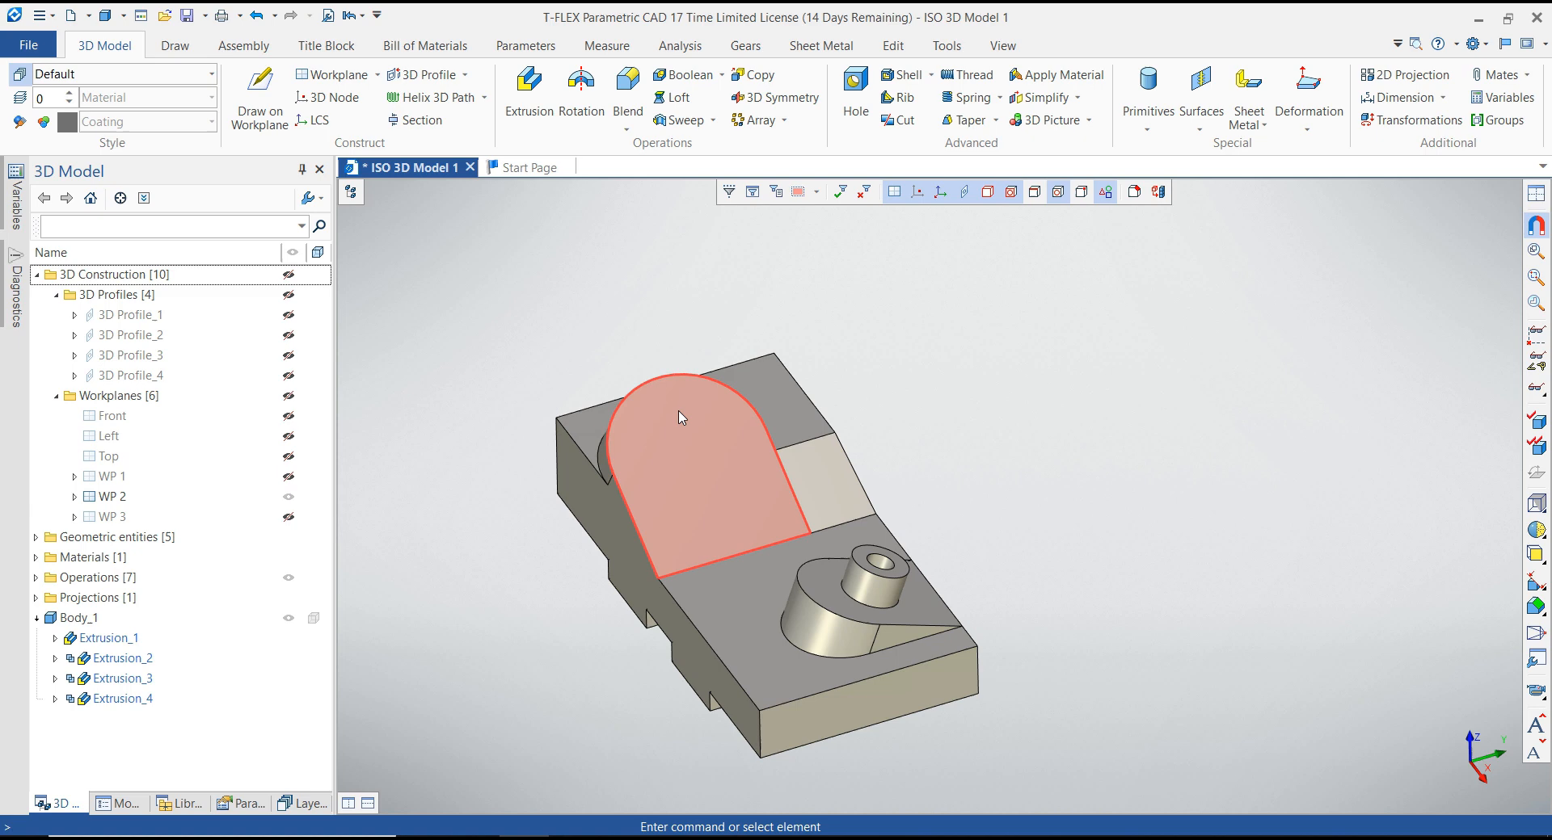
Step: Open a sketch on the arched sloped face and draw a circle about 38 mm in diameter centred on the origin
{"action": "left_click", "coordinate": [689, 446]}
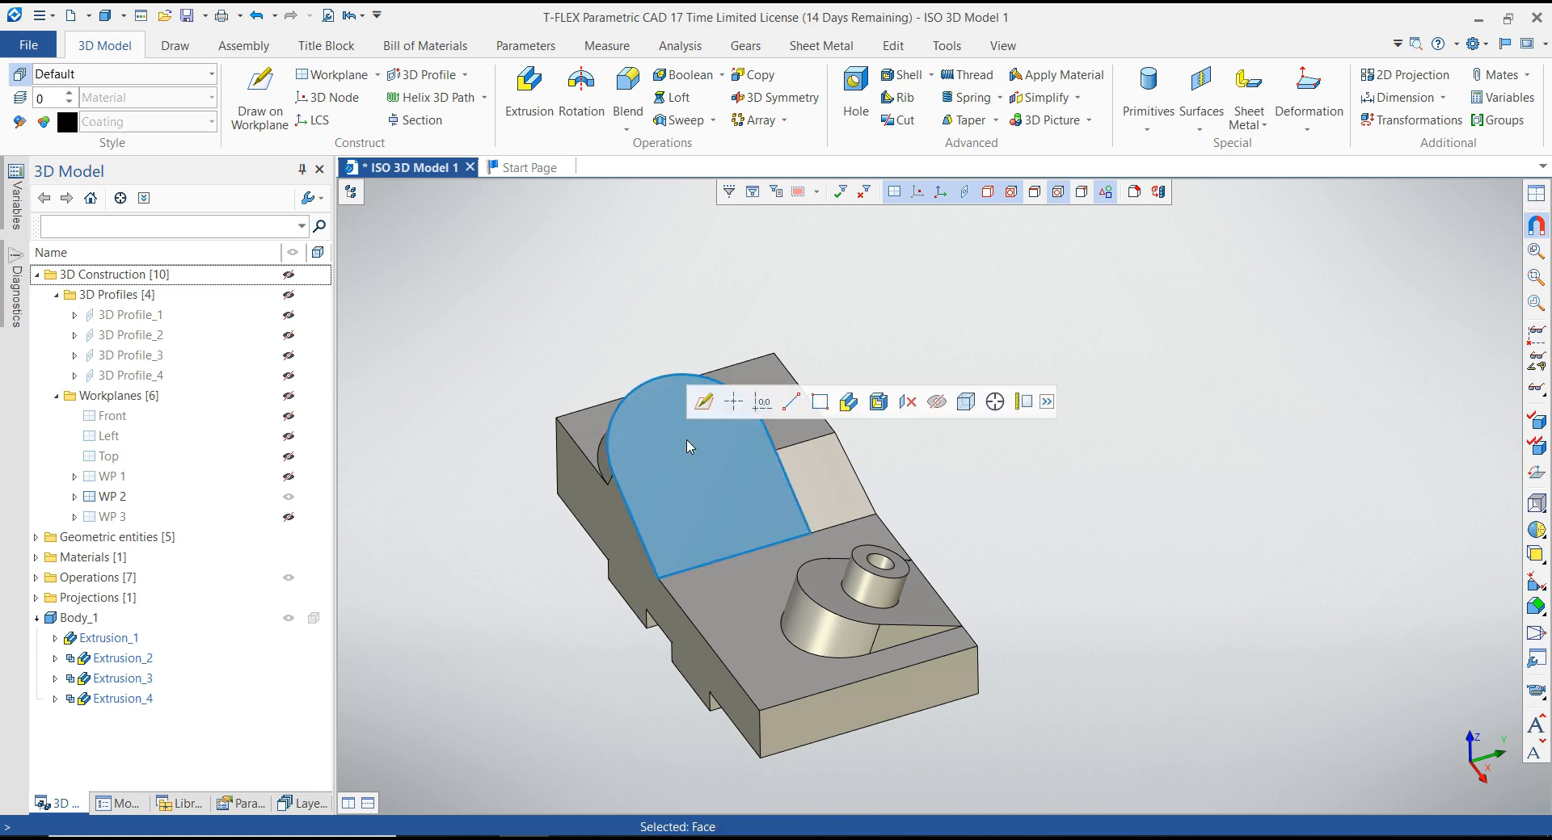
{"action": "left_click", "coordinate": [716, 405]}
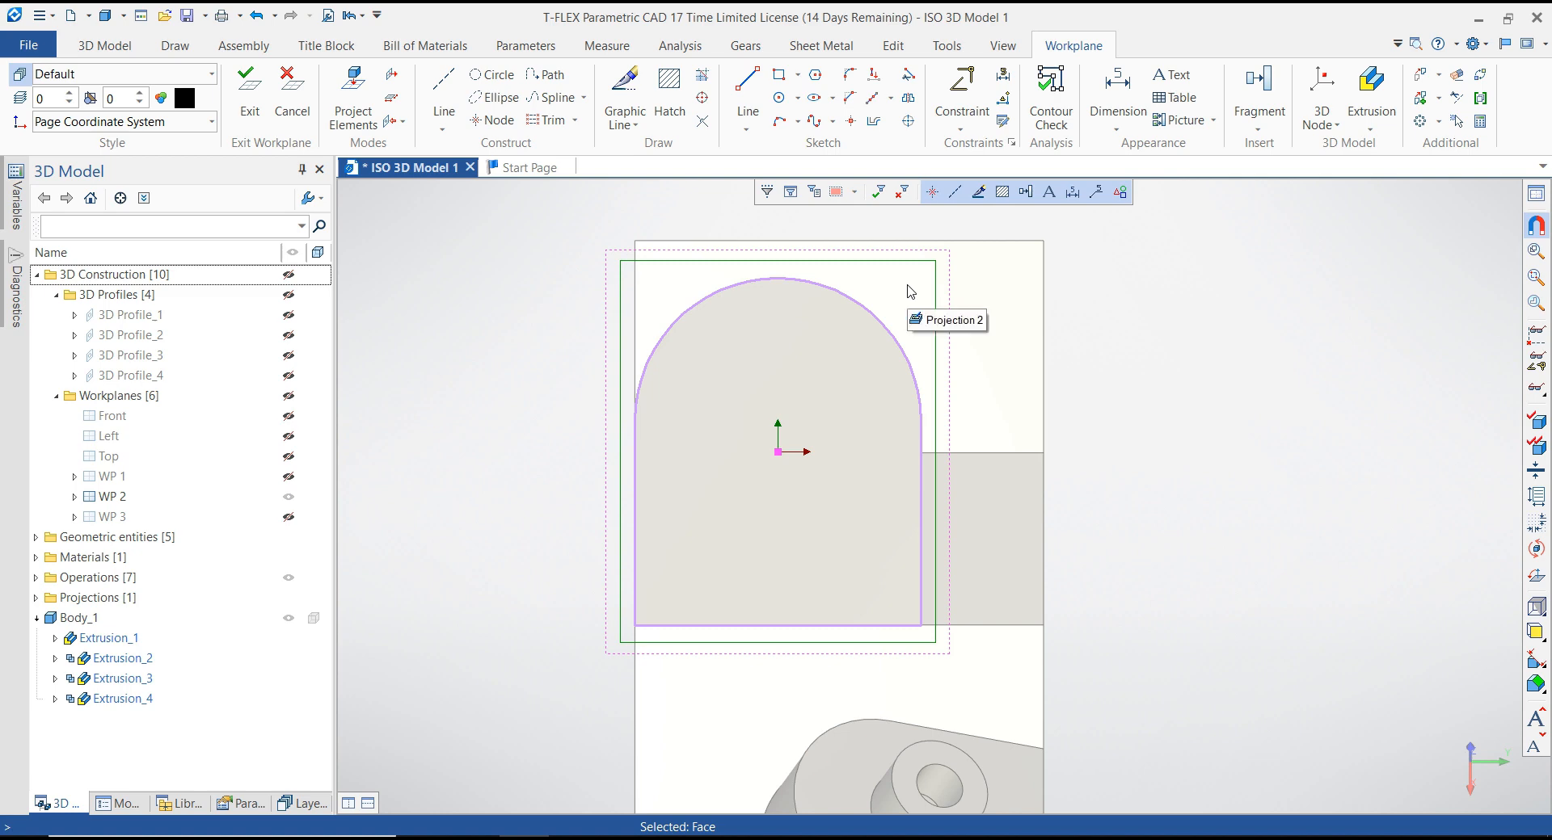
{"action": "left_click", "coordinate": [779, 97]}
{"action": "left_click", "coordinate": [781, 452]}
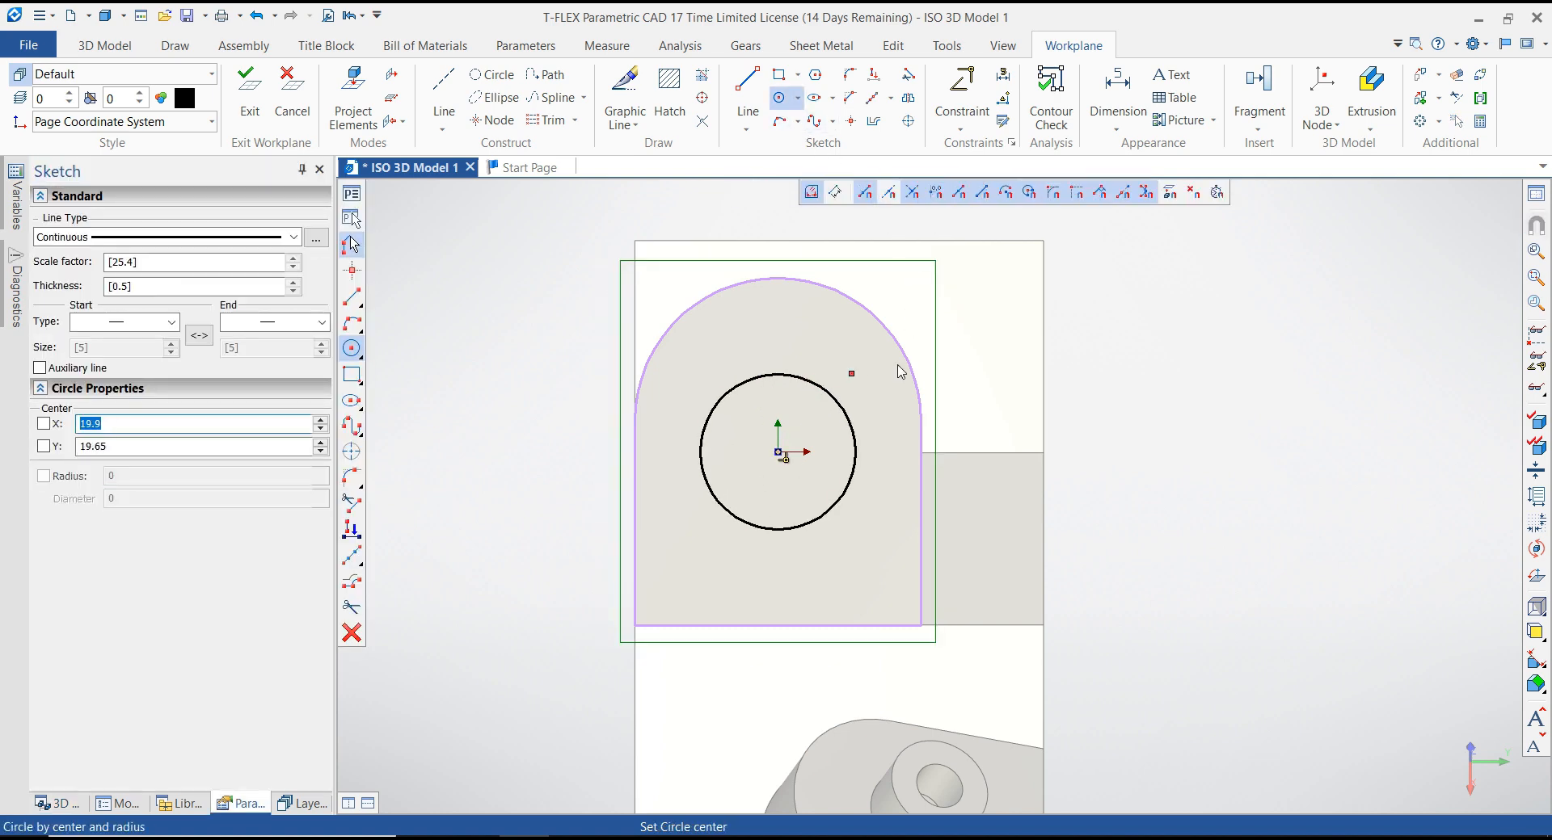
{"action": "key", "text": "Escape"}
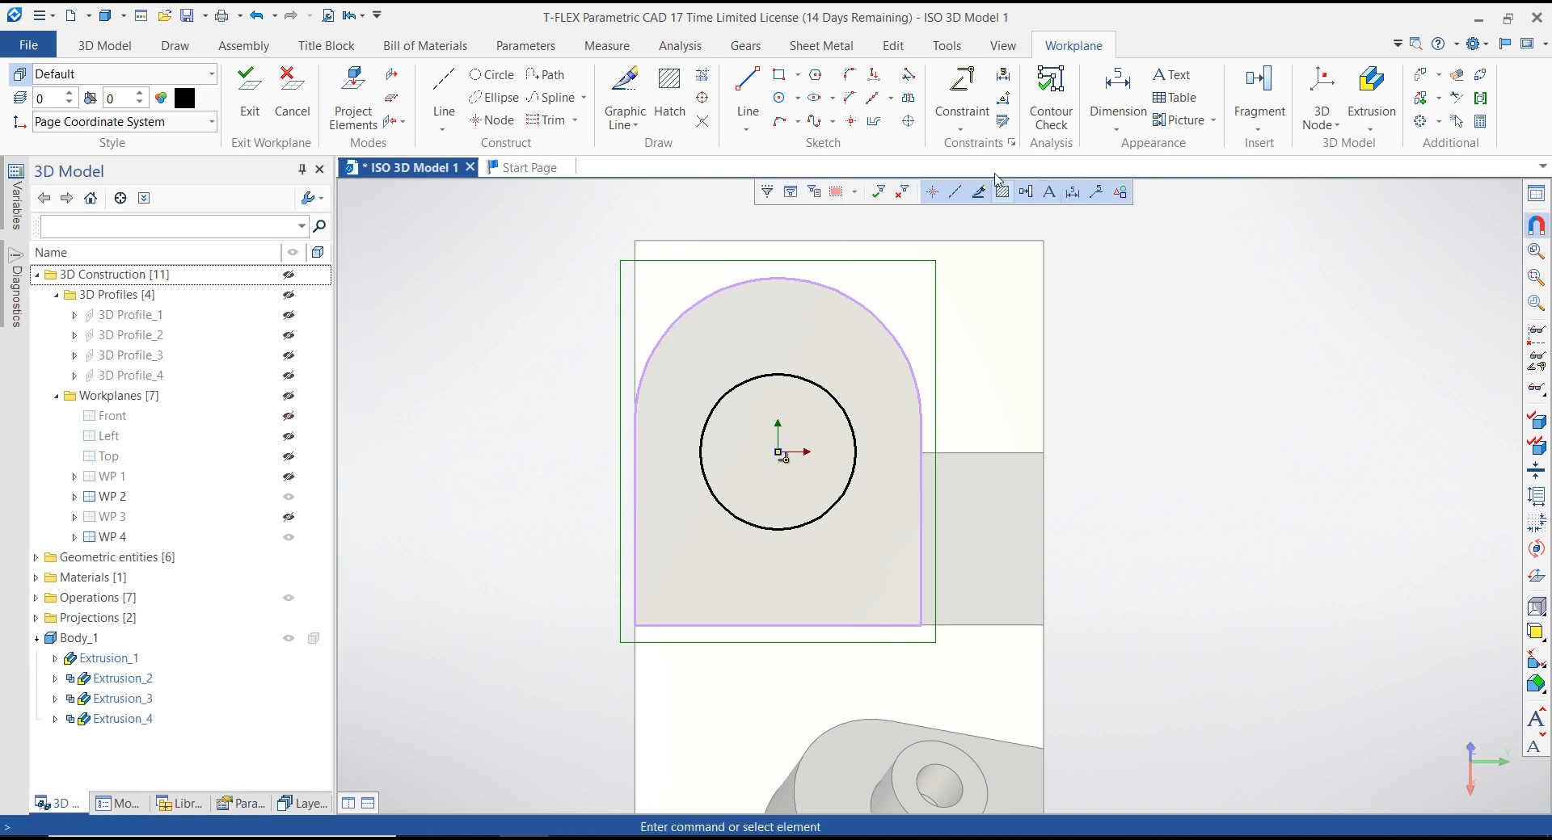
{"action": "left_click", "coordinate": [797, 74]}
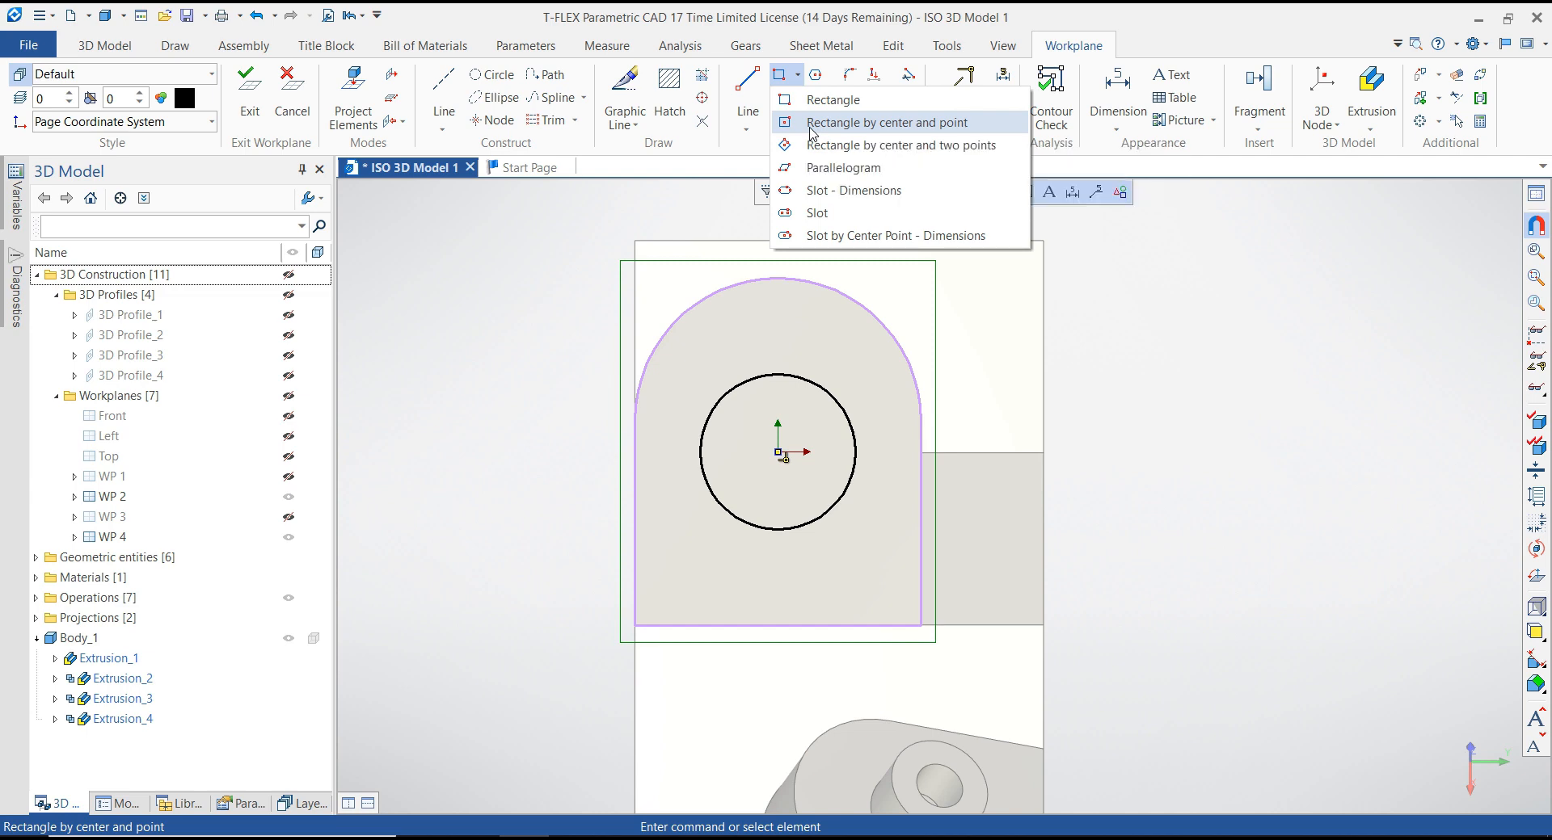
{"action": "left_click", "coordinate": [811, 126]}
{"action": "left_click", "coordinate": [778, 452]}
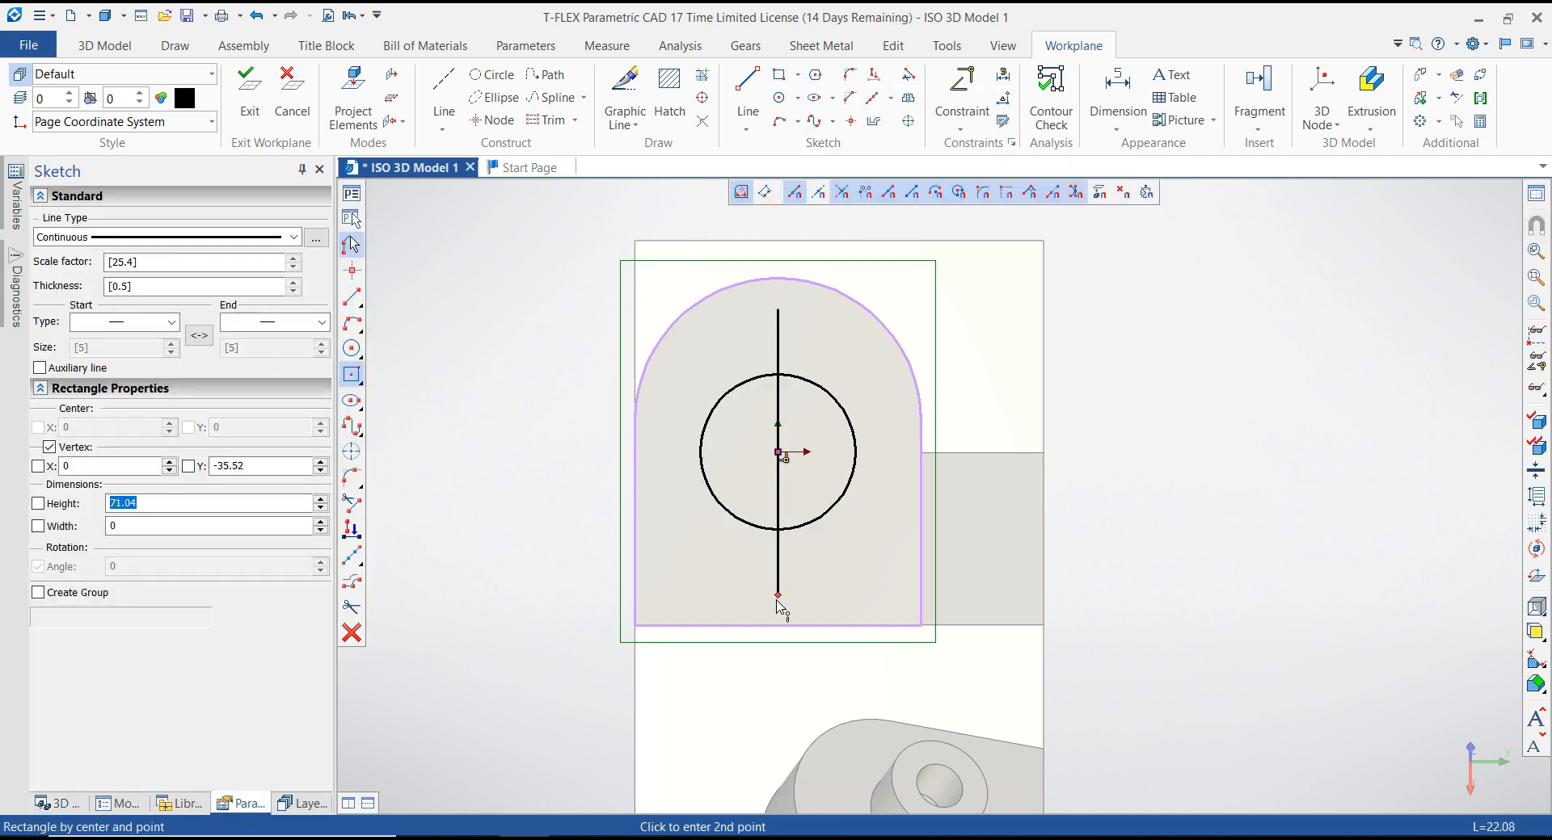
{"action": "left_click", "coordinate": [780, 625]}
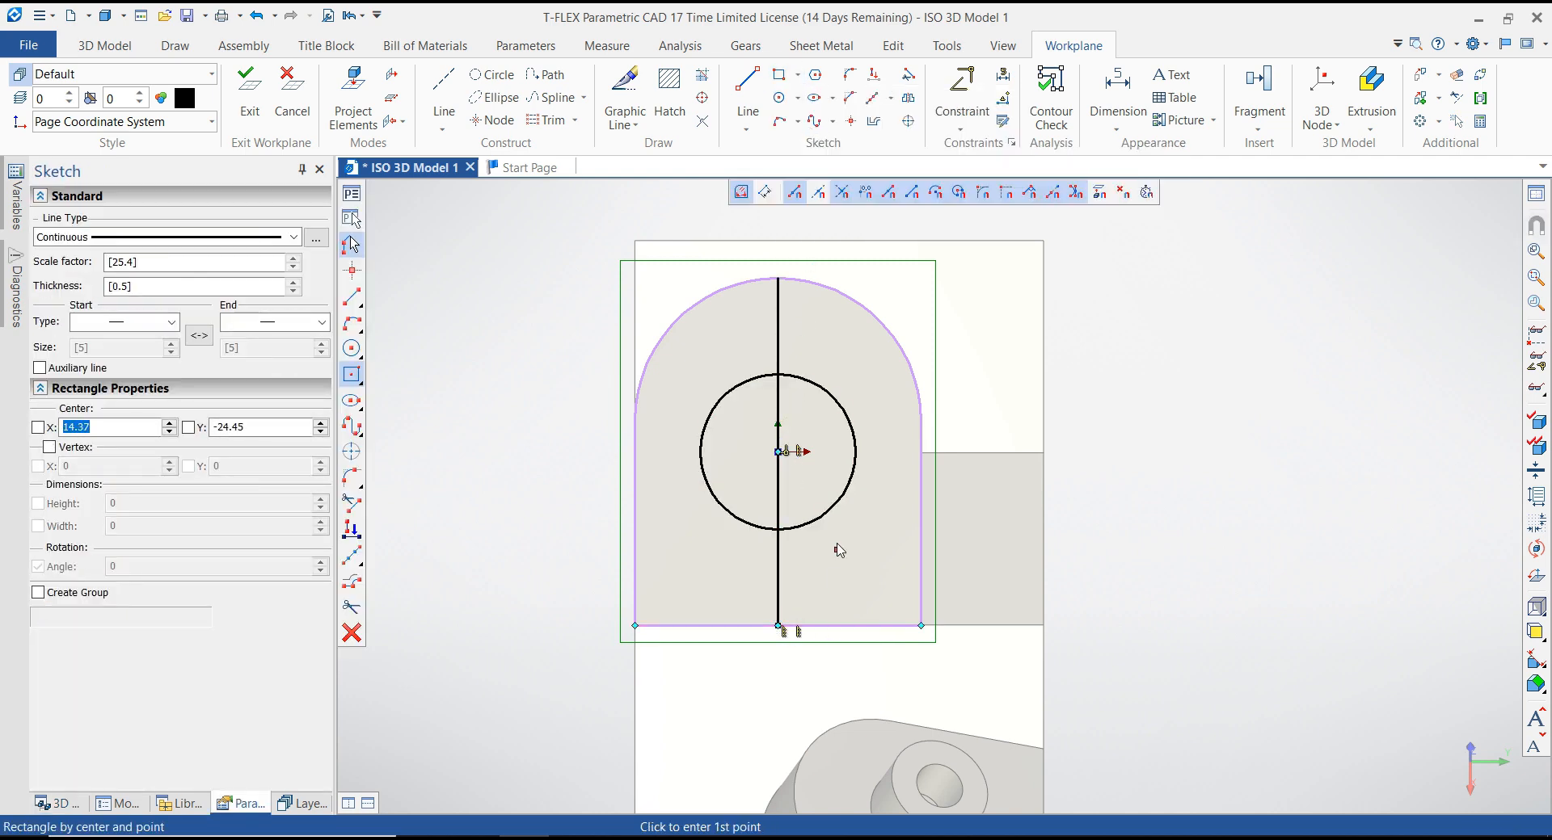
{"action": "key", "text": "Escape"}
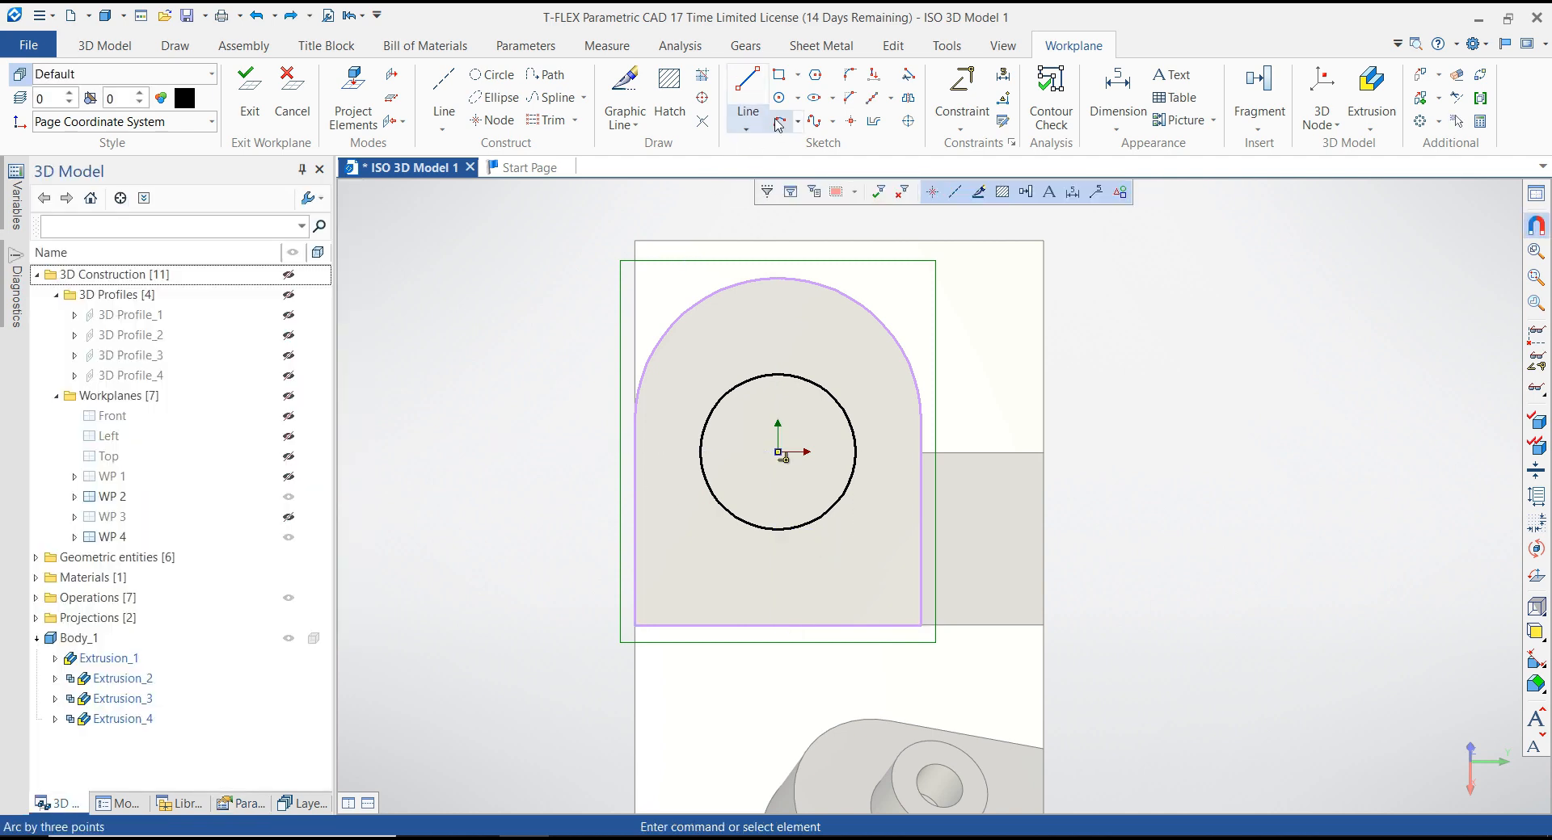
Step: Draw two crossing rectangles centred on the origin, one about 27 mm wide and 85 mm high, the other about 70 mm wide and 18 mm high
{"action": "left_click", "coordinate": [798, 75]}
{"action": "left_click", "coordinate": [840, 113]}
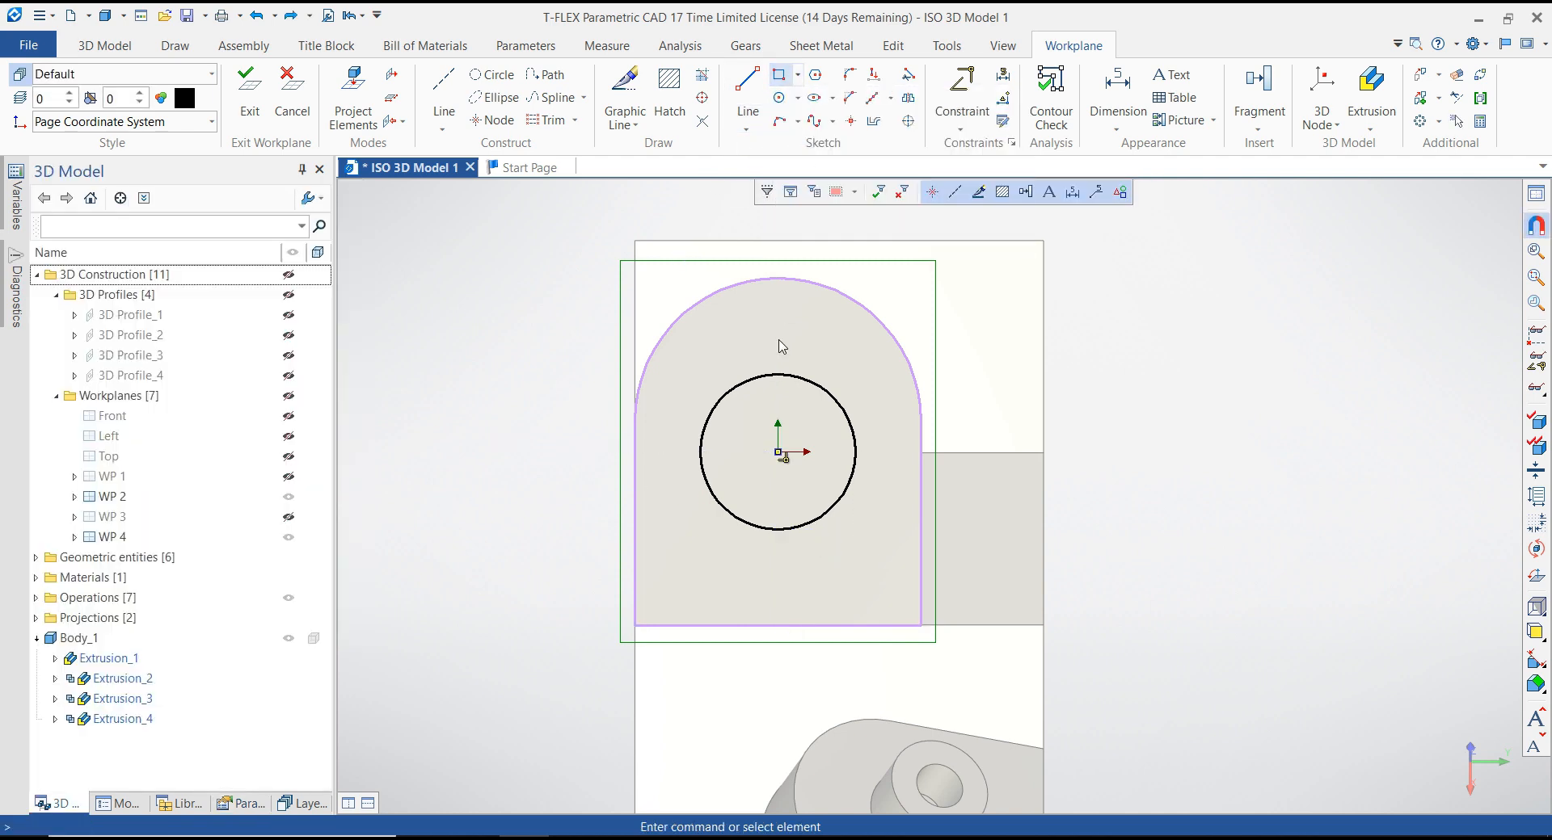
{"action": "left_click", "coordinate": [777, 452]}
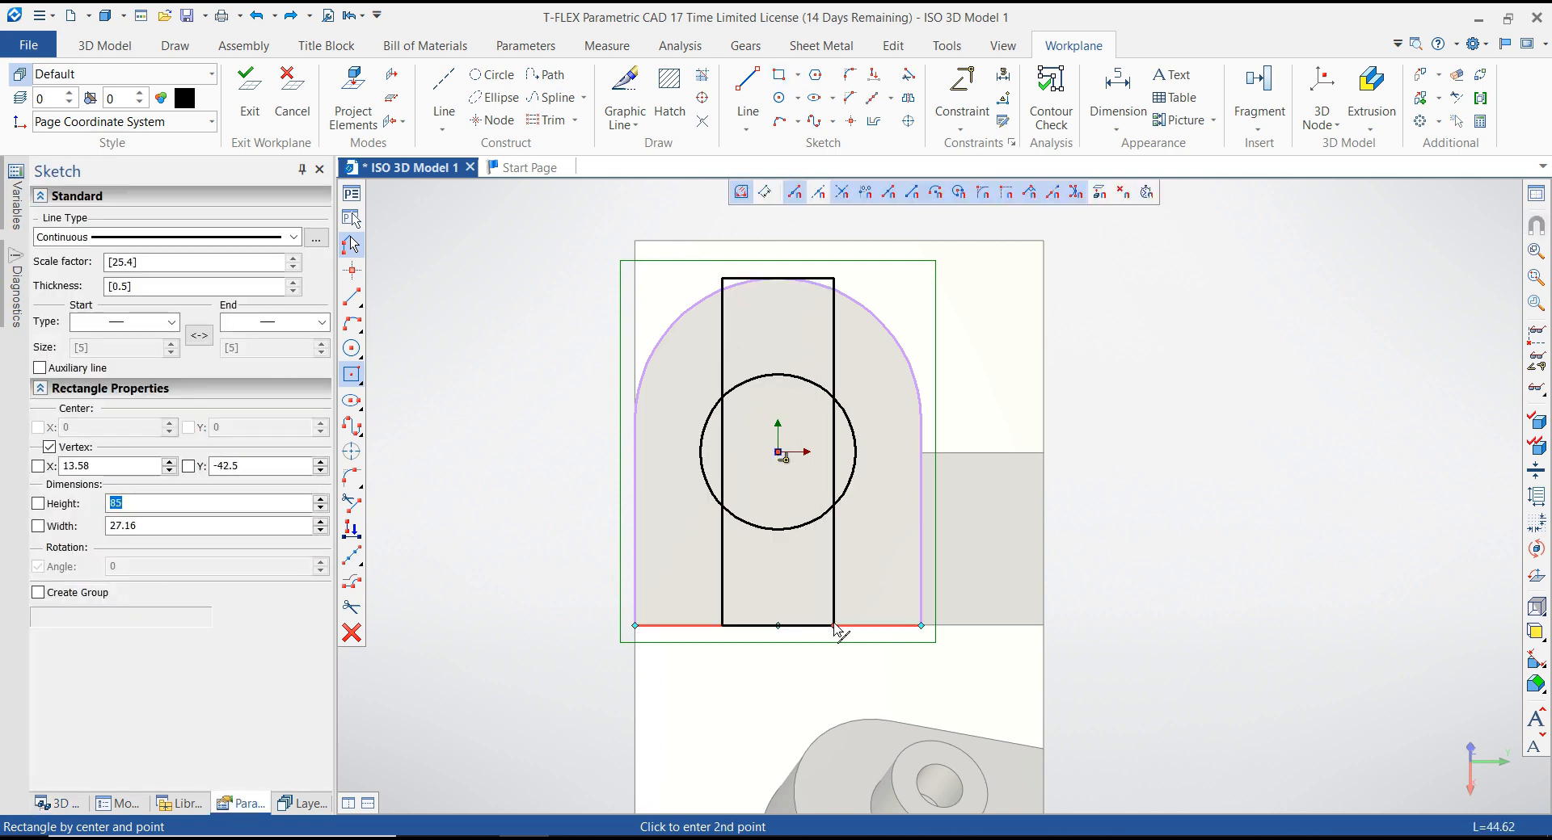
{"action": "left_click", "coordinate": [833, 625]}
{"action": "left_click", "coordinate": [778, 450]}
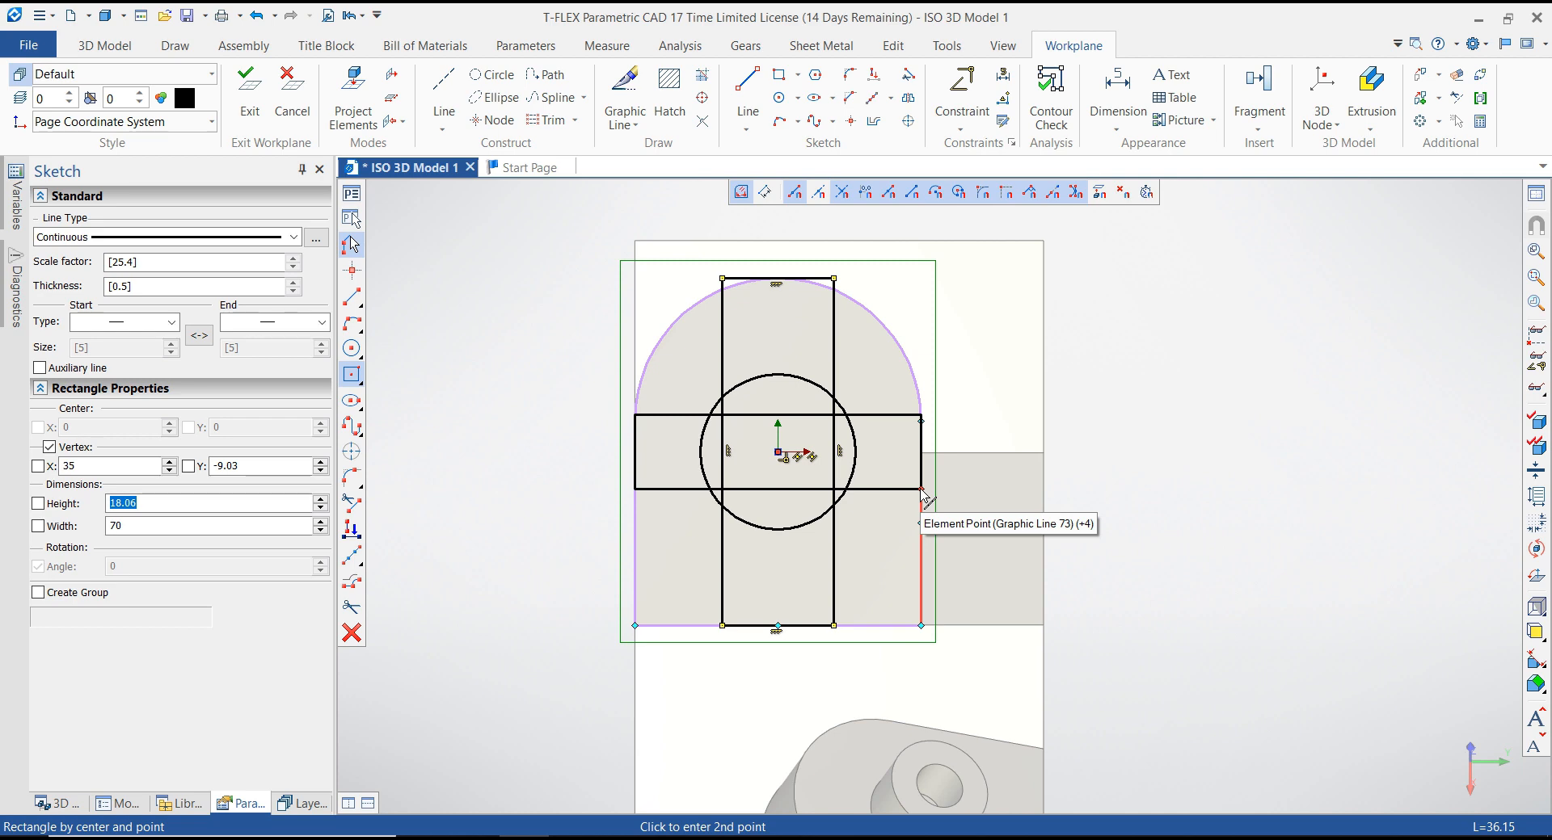
{"action": "left_click", "coordinate": [921, 489]}
{"action": "key", "text": "Escape"}
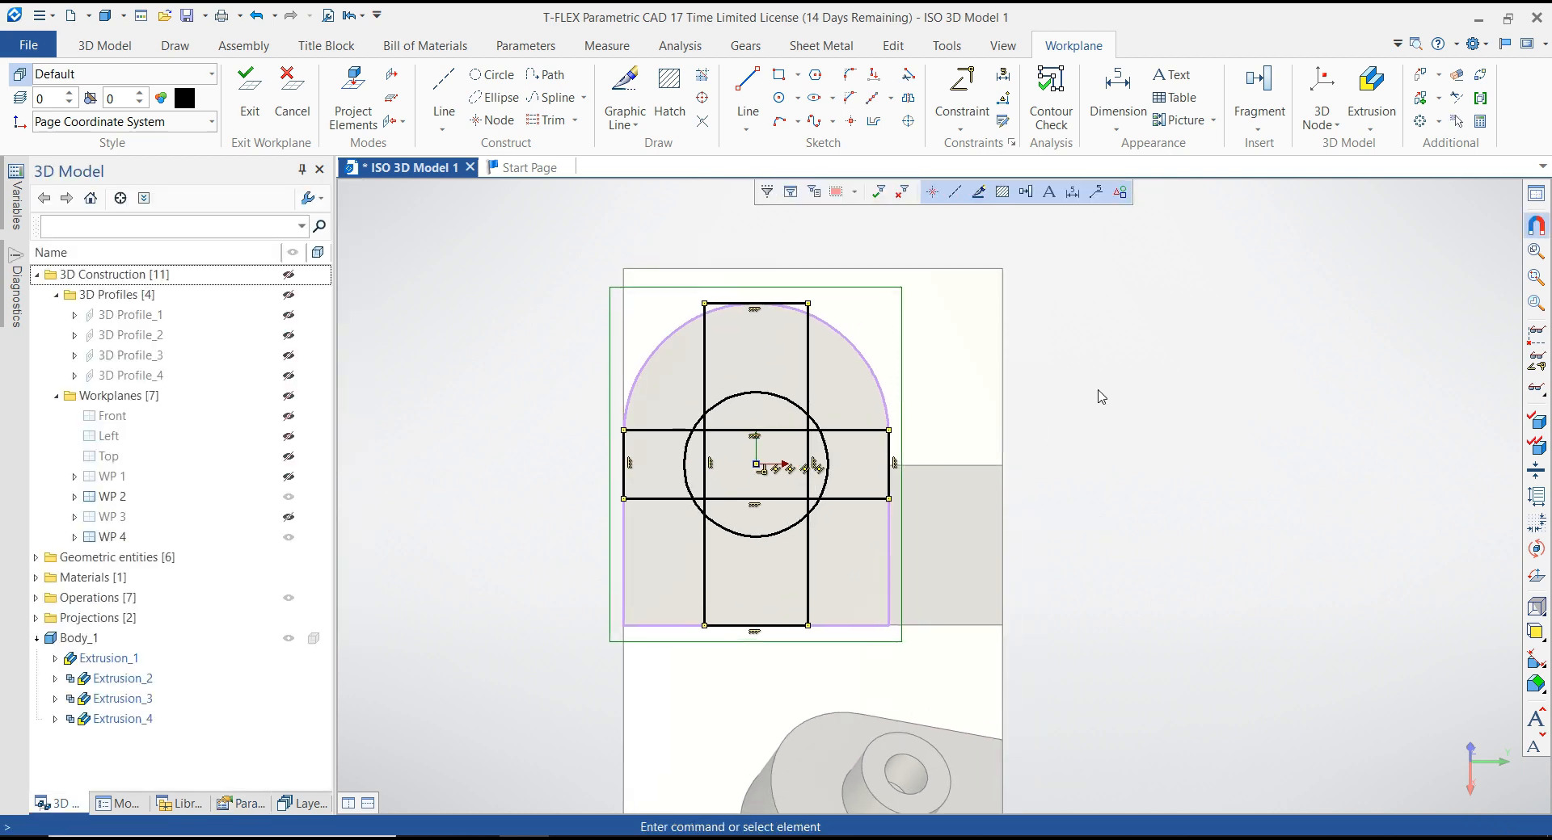
Step: Dimension the central circle with a diameter of 25 mm
{"action": "right_click", "coordinate": [1101, 397]}
{"action": "left_click", "coordinate": [1296, 360]}
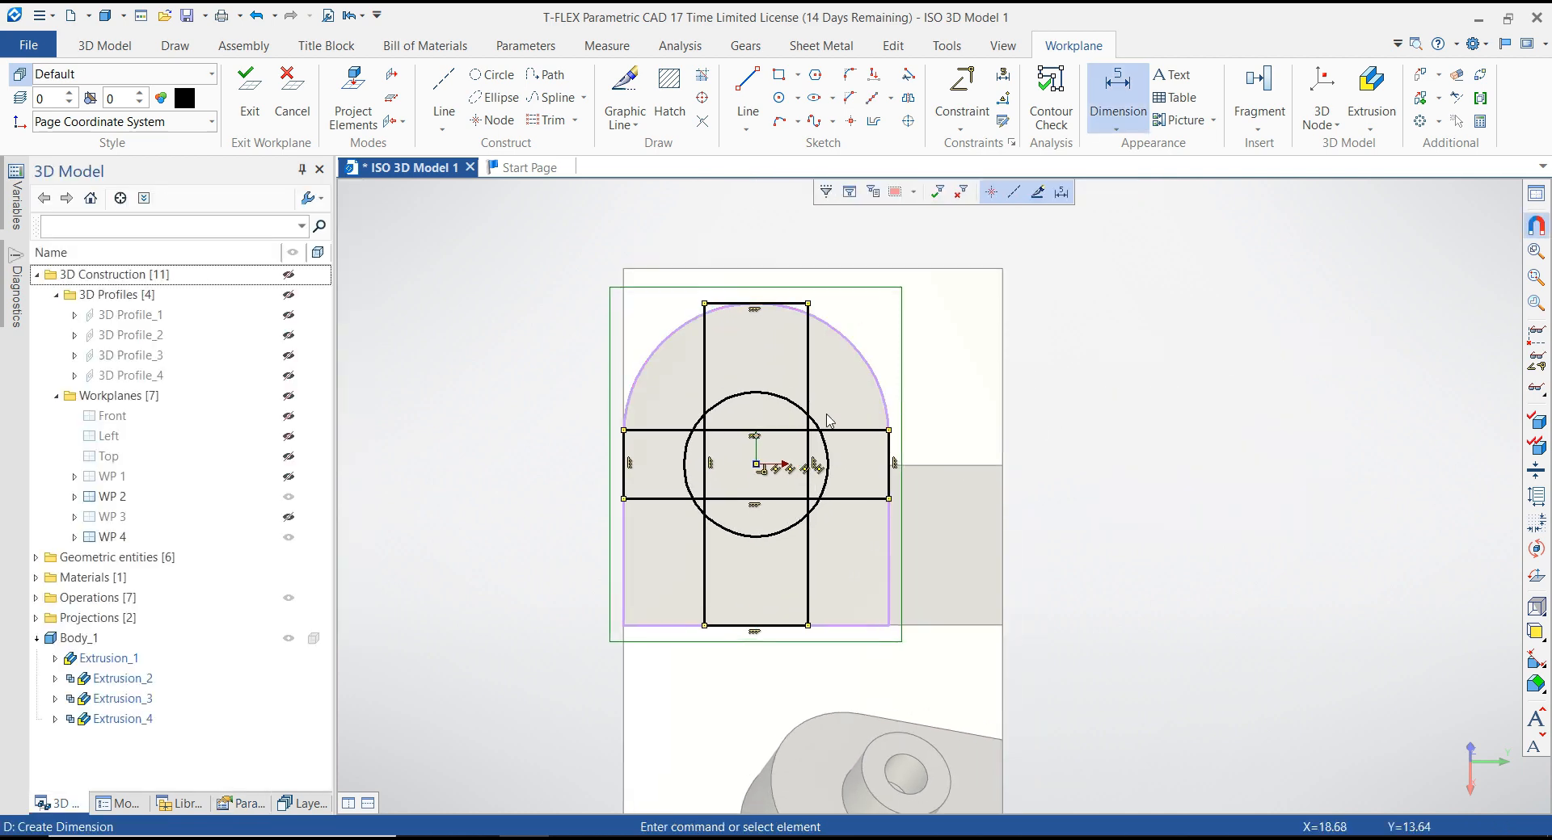
{"action": "left_click", "coordinate": [822, 426]}
{"action": "left_click", "coordinate": [938, 323]}
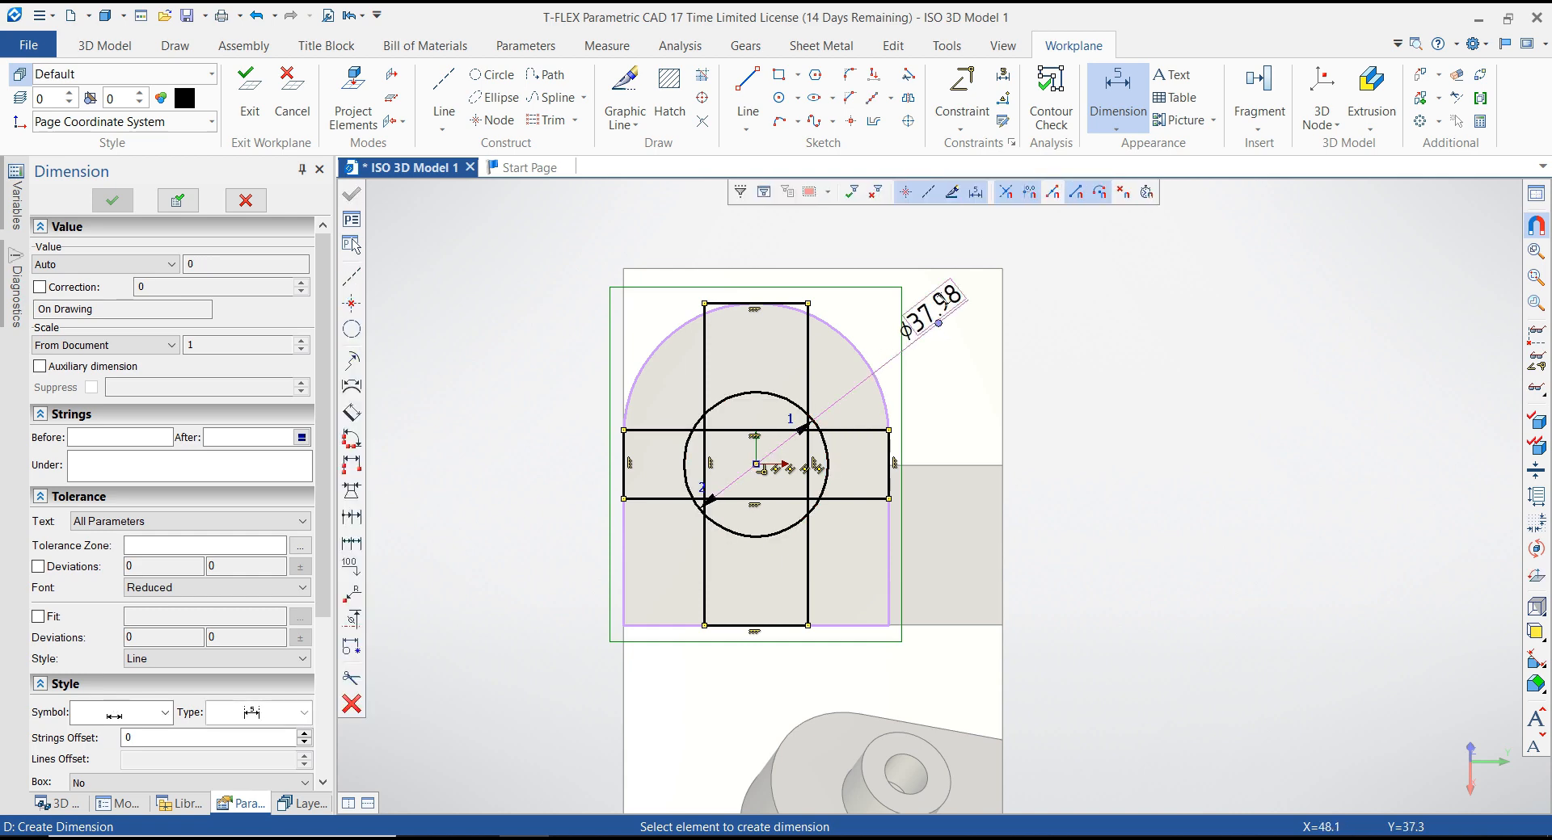
{"action": "type", "text": "25"}
{"action": "key", "text": "Return"}
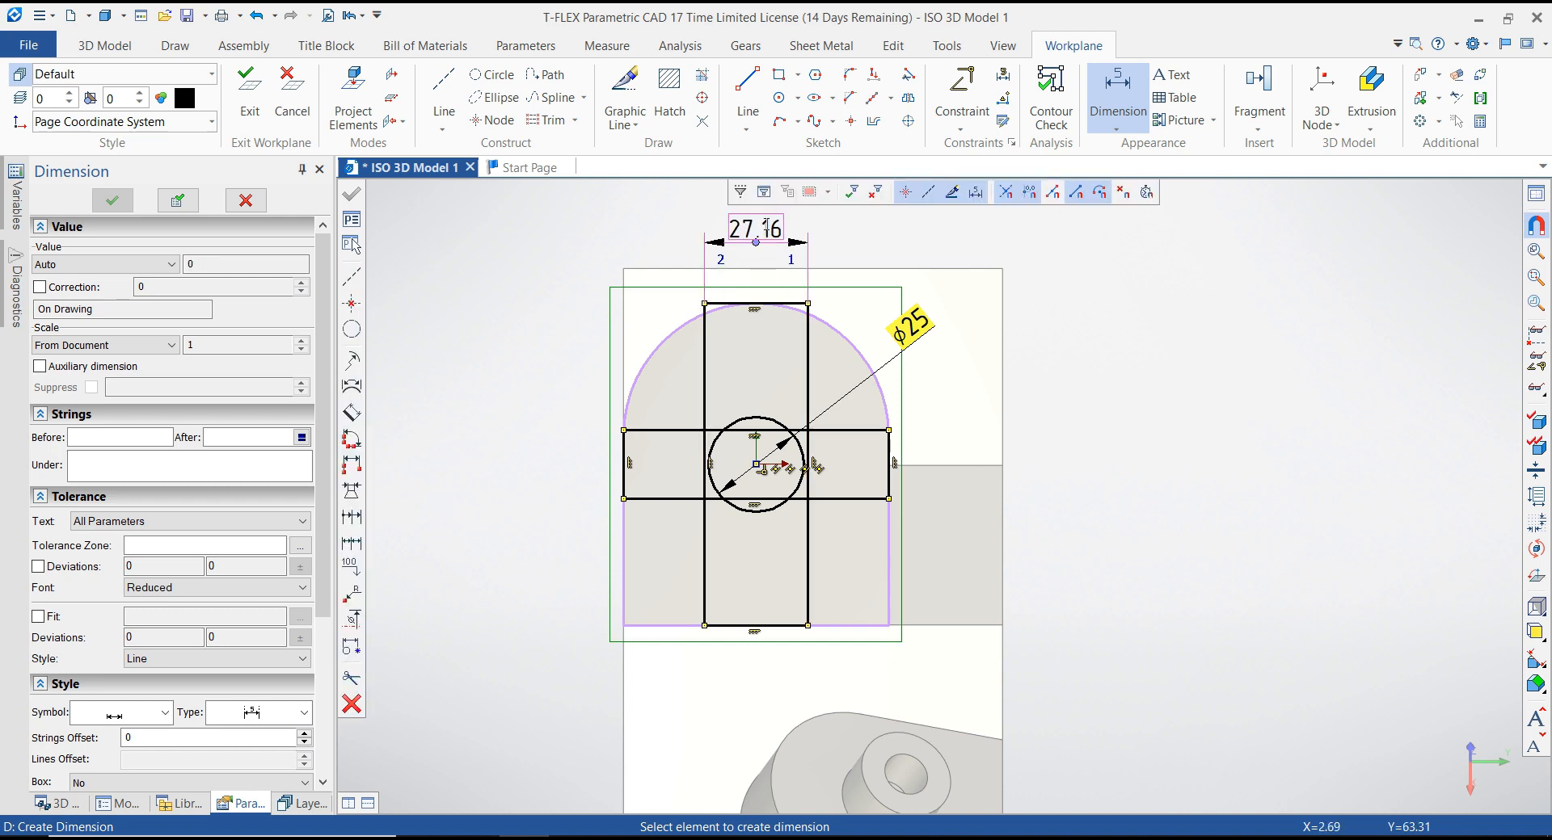
Step: Set the vertical rectangle's width to 10 mm
{"action": "left_click", "coordinate": [763, 235]}
{"action": "type", "text": "10"}
{"action": "key", "text": "Return"}
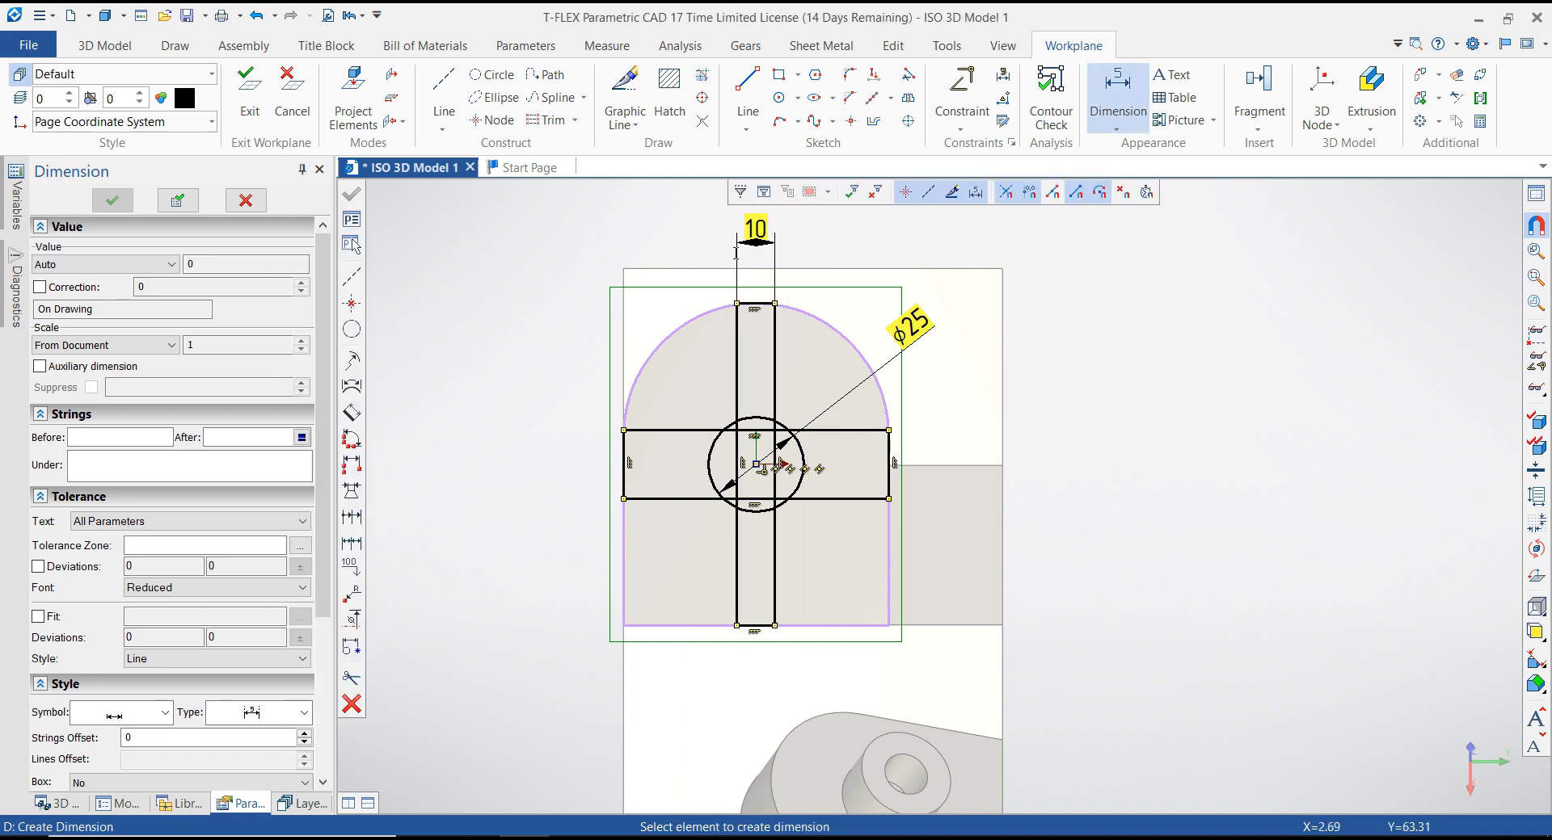
Step: Dimension the horizontal rectangle's height and set it to 10 mm
{"action": "left_click", "coordinate": [612, 491]}
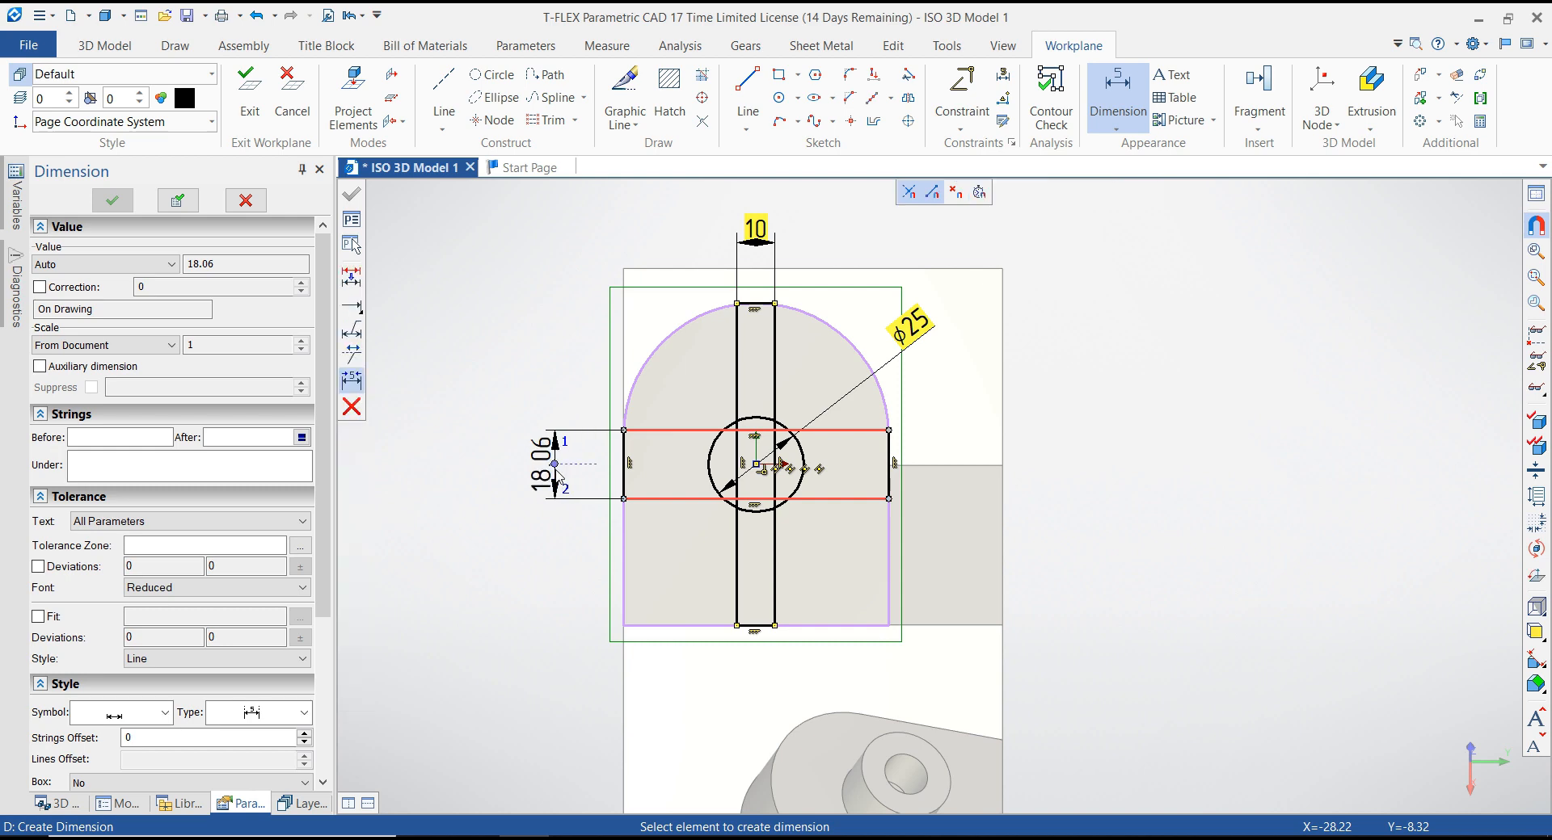
{"action": "left_click", "coordinate": [530, 473]}
{"action": "left_click", "coordinate": [549, 473]}
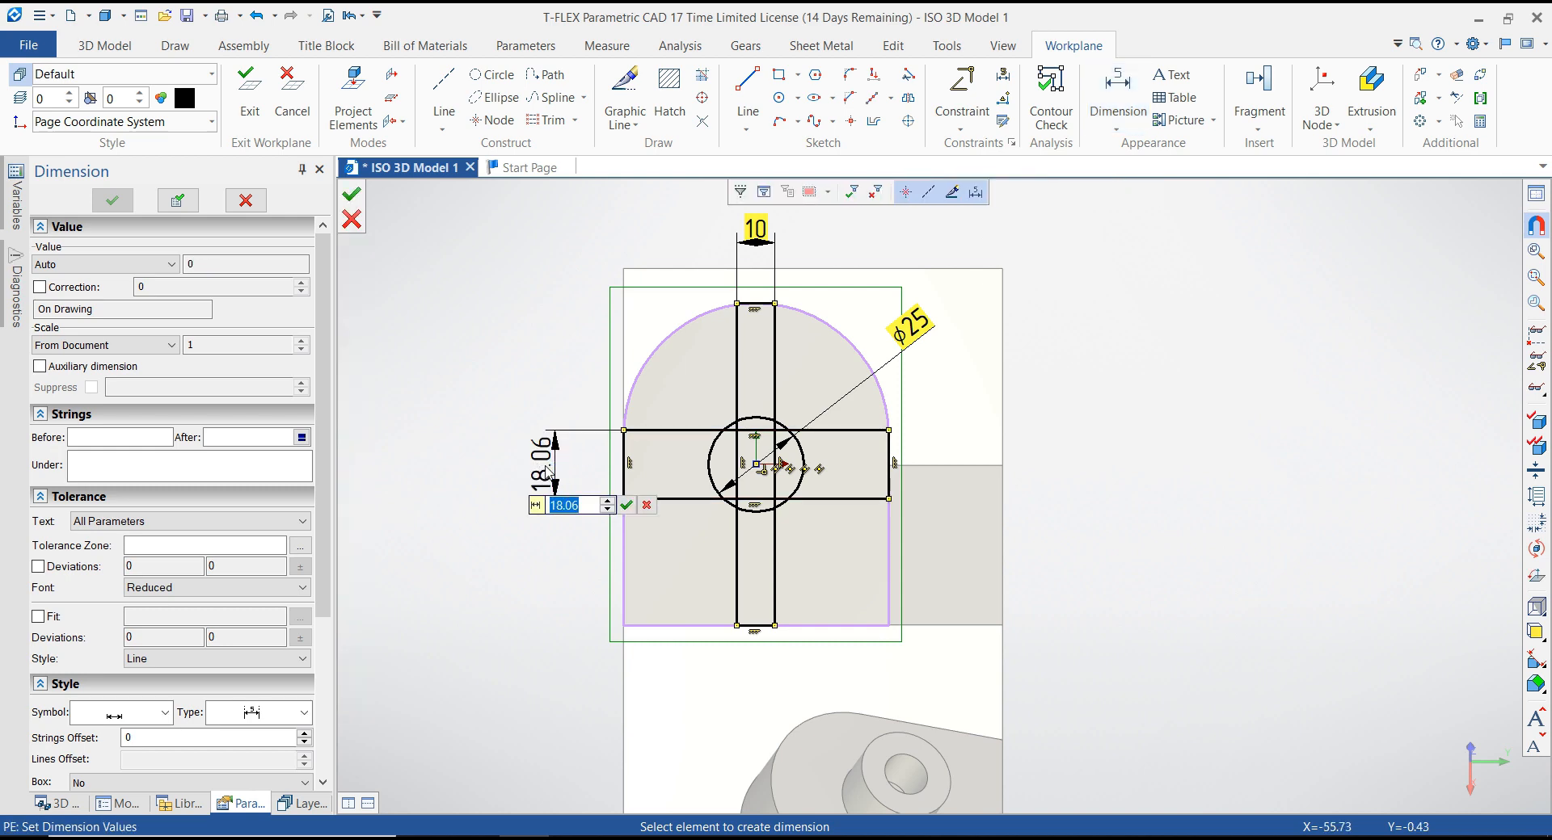
{"action": "type", "text": "10"}
{"action": "key", "text": "Return"}
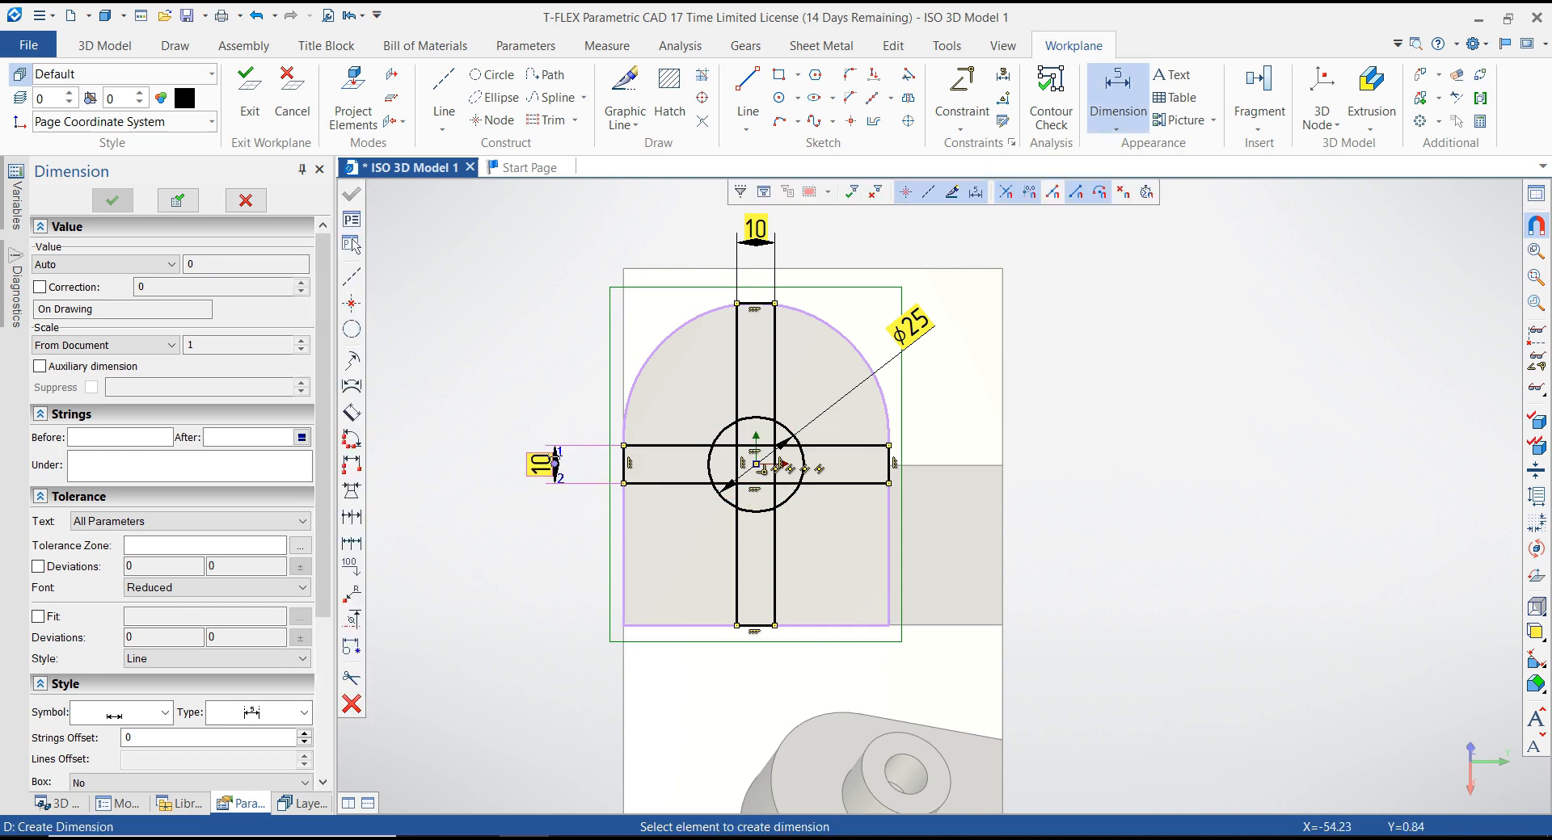
{"action": "scroll", "coordinate": [780, 463], "scroll_direction": "up", "scroll_amount": 5}
{"action": "scroll", "coordinate": [772, 326], "scroll_direction": "down", "scroll_amount": 4}
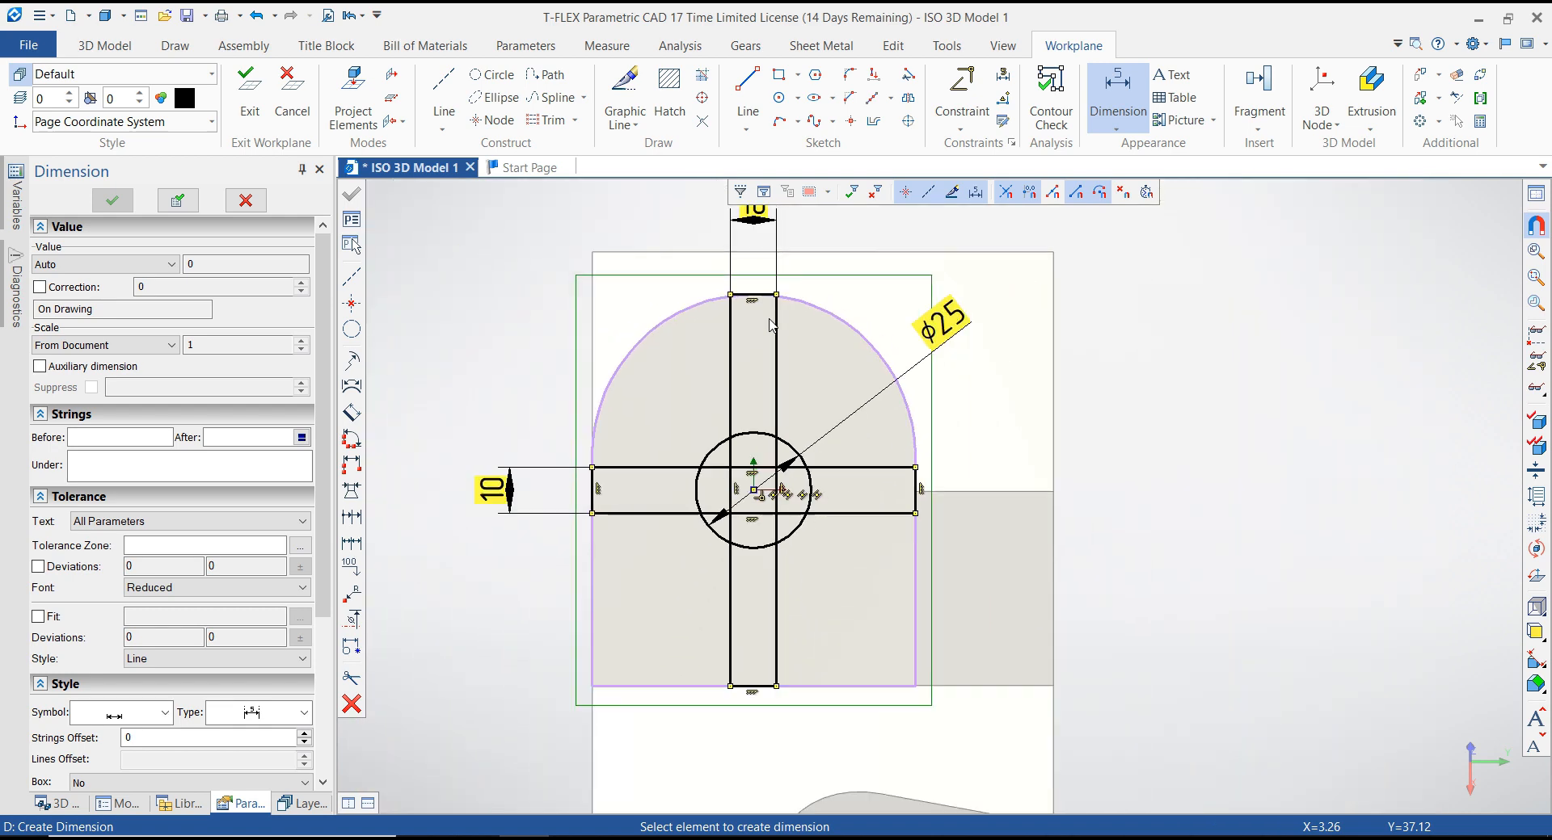
{"action": "scroll", "coordinate": [772, 332], "scroll_direction": "up", "scroll_amount": 1}
{"action": "key", "text": "Escape"}
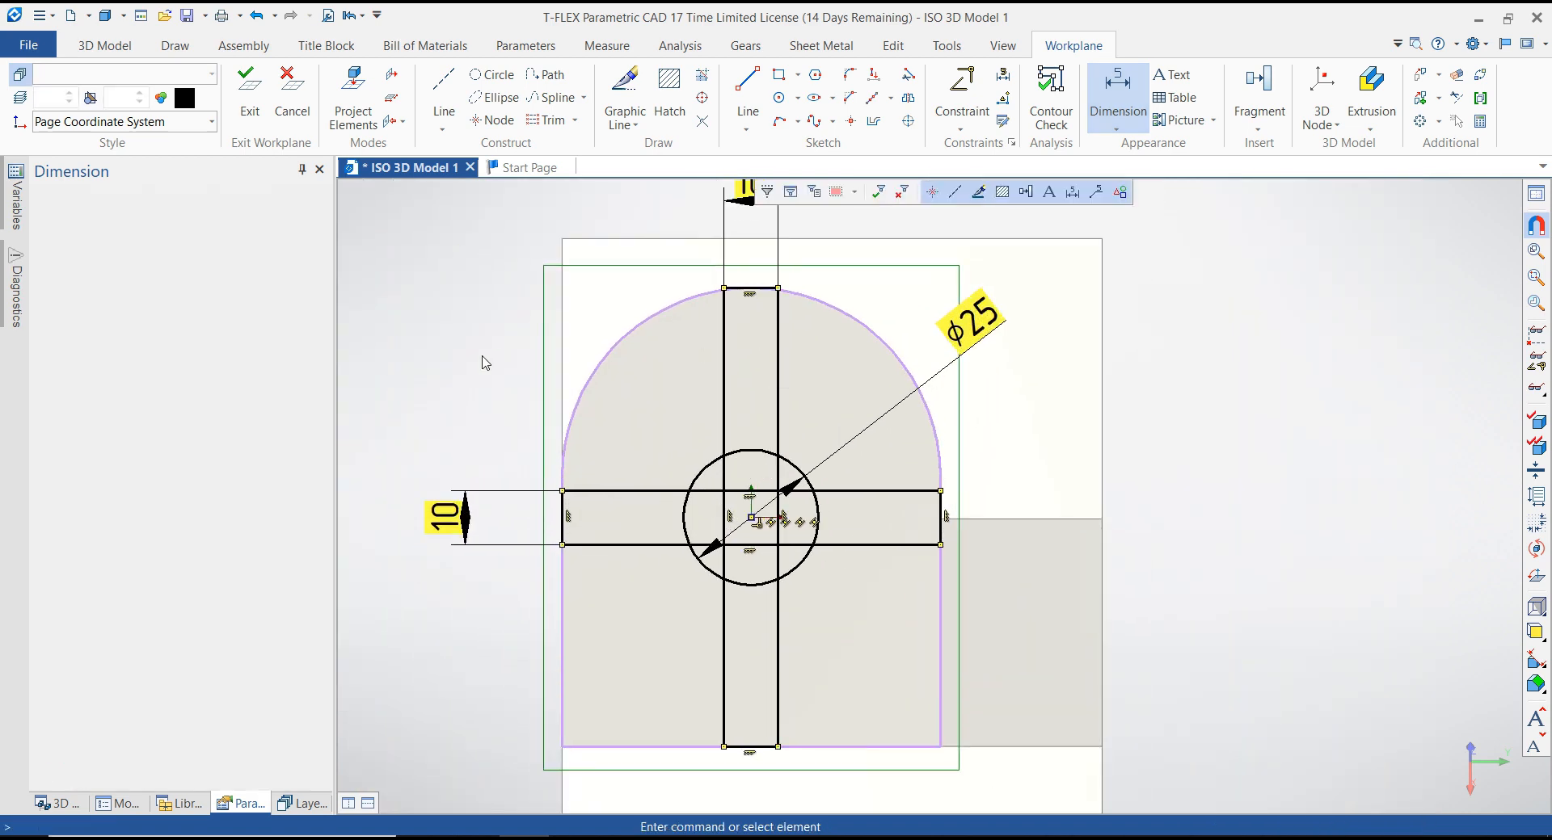
Step: Trim the overlapping inner segments of the circle and both rectangles to leave one cross-shaped outline with a round hub
{"action": "left_click", "coordinate": [908, 80]}
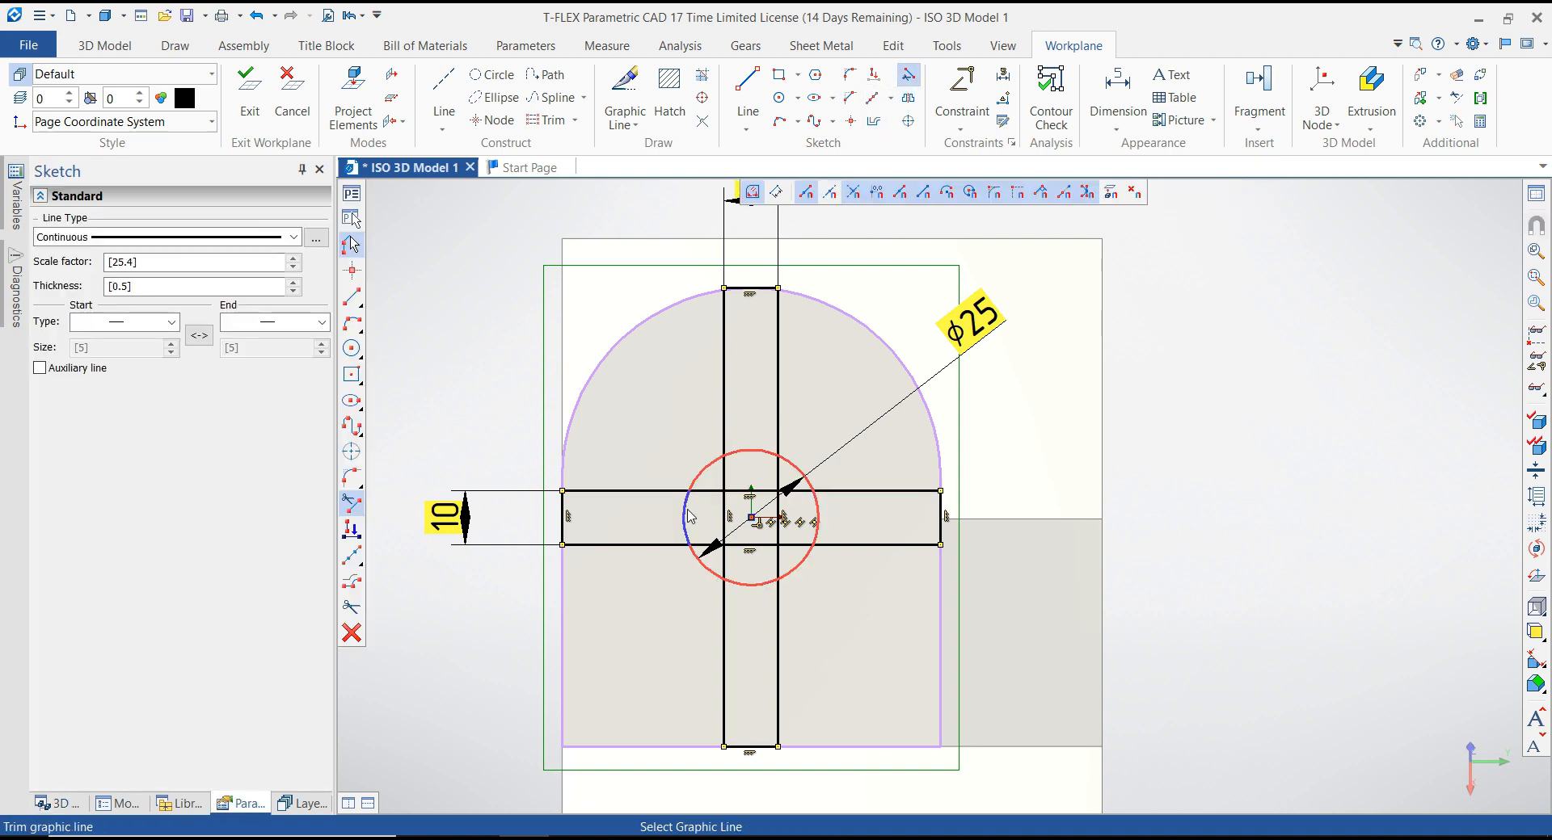
{"action": "scroll", "coordinate": [730, 549], "scroll_direction": "up", "scroll_amount": 4}
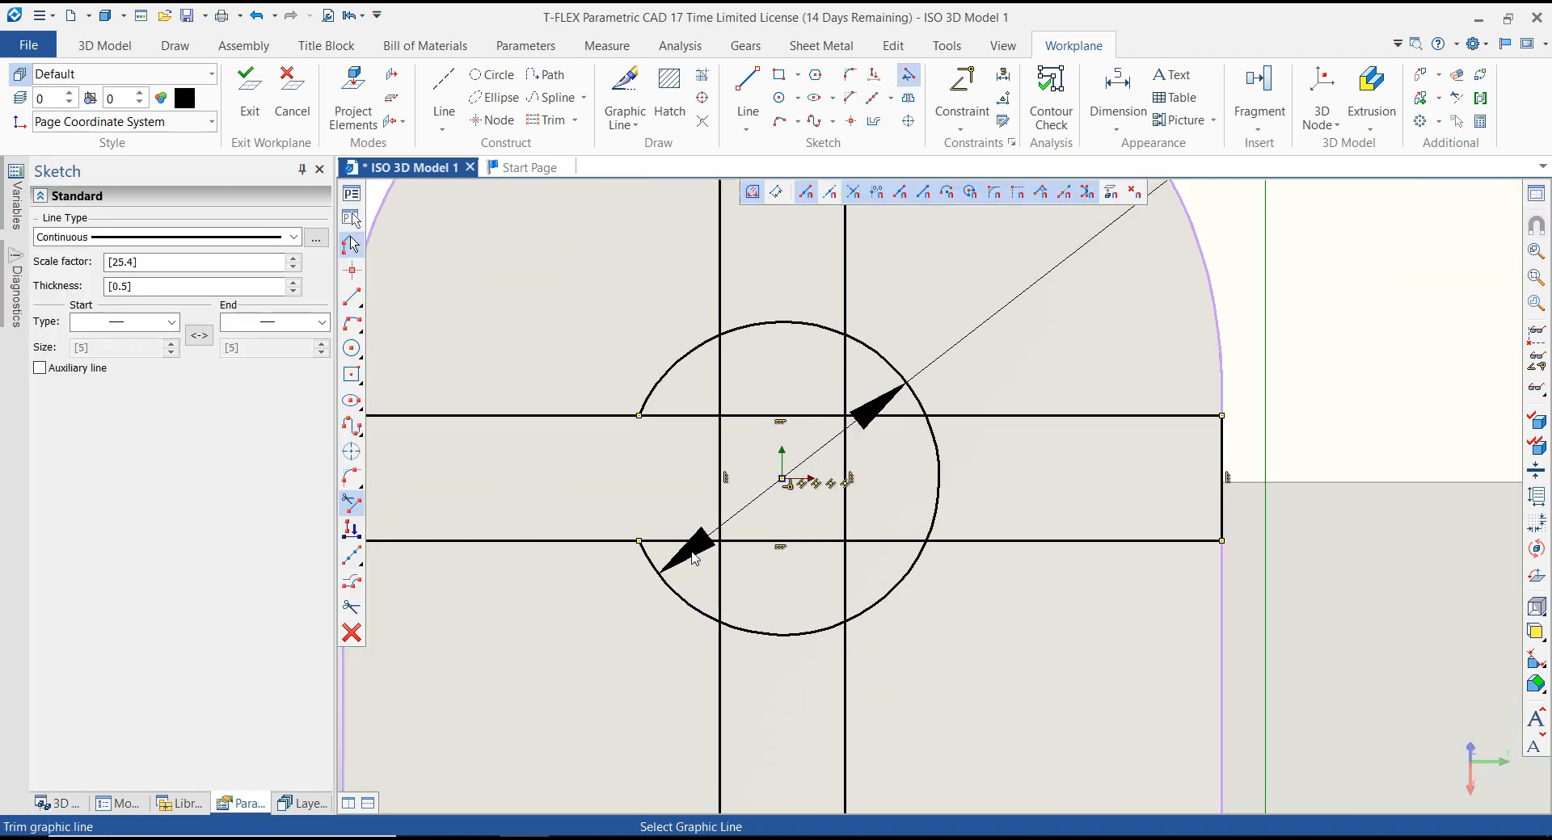
{"action": "left_click", "coordinate": [718, 575]}
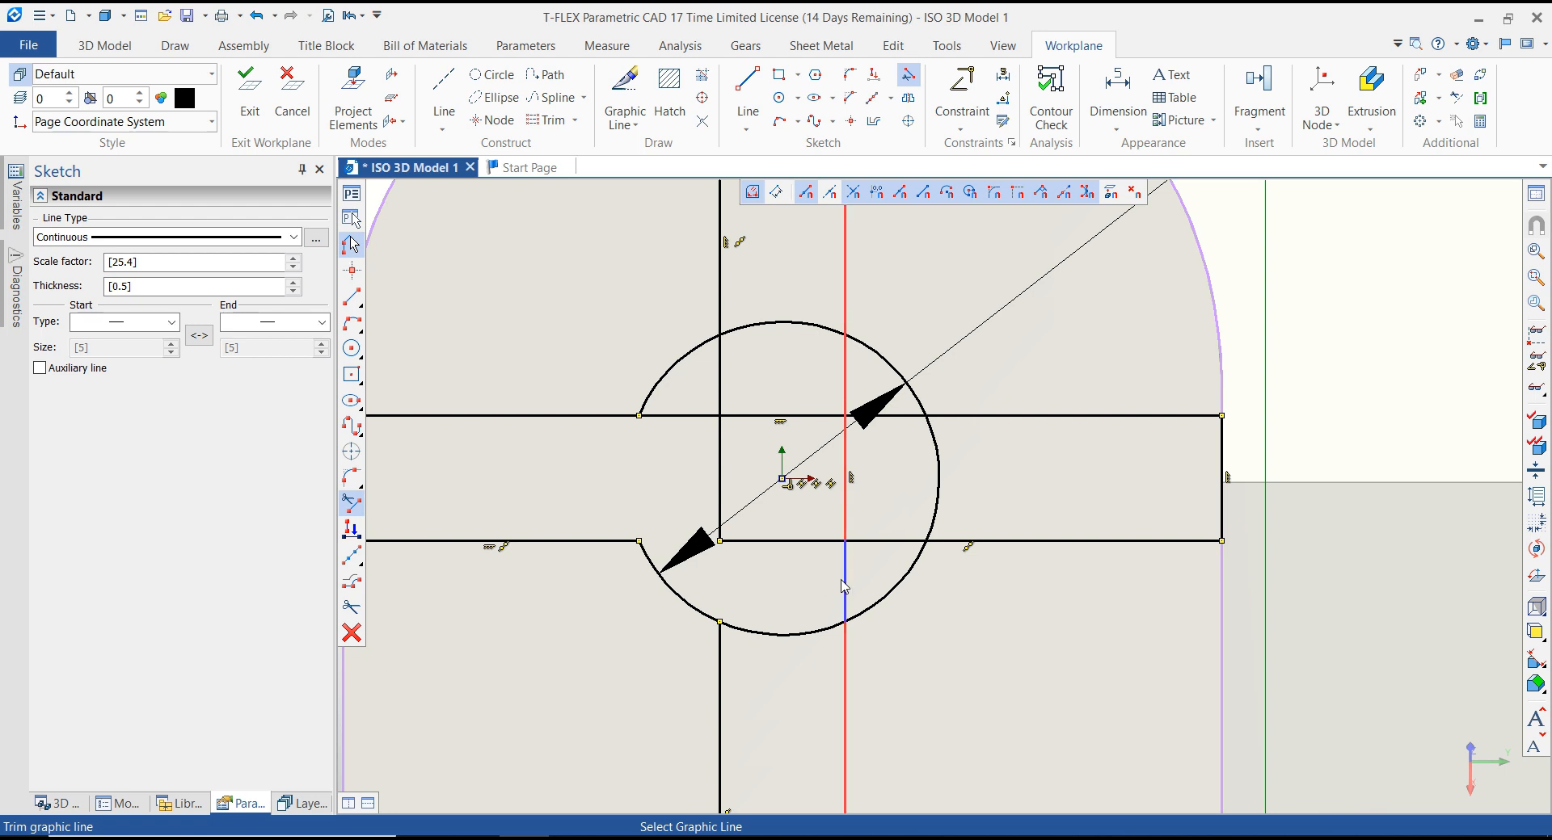
{"action": "left_click", "coordinate": [843, 585]}
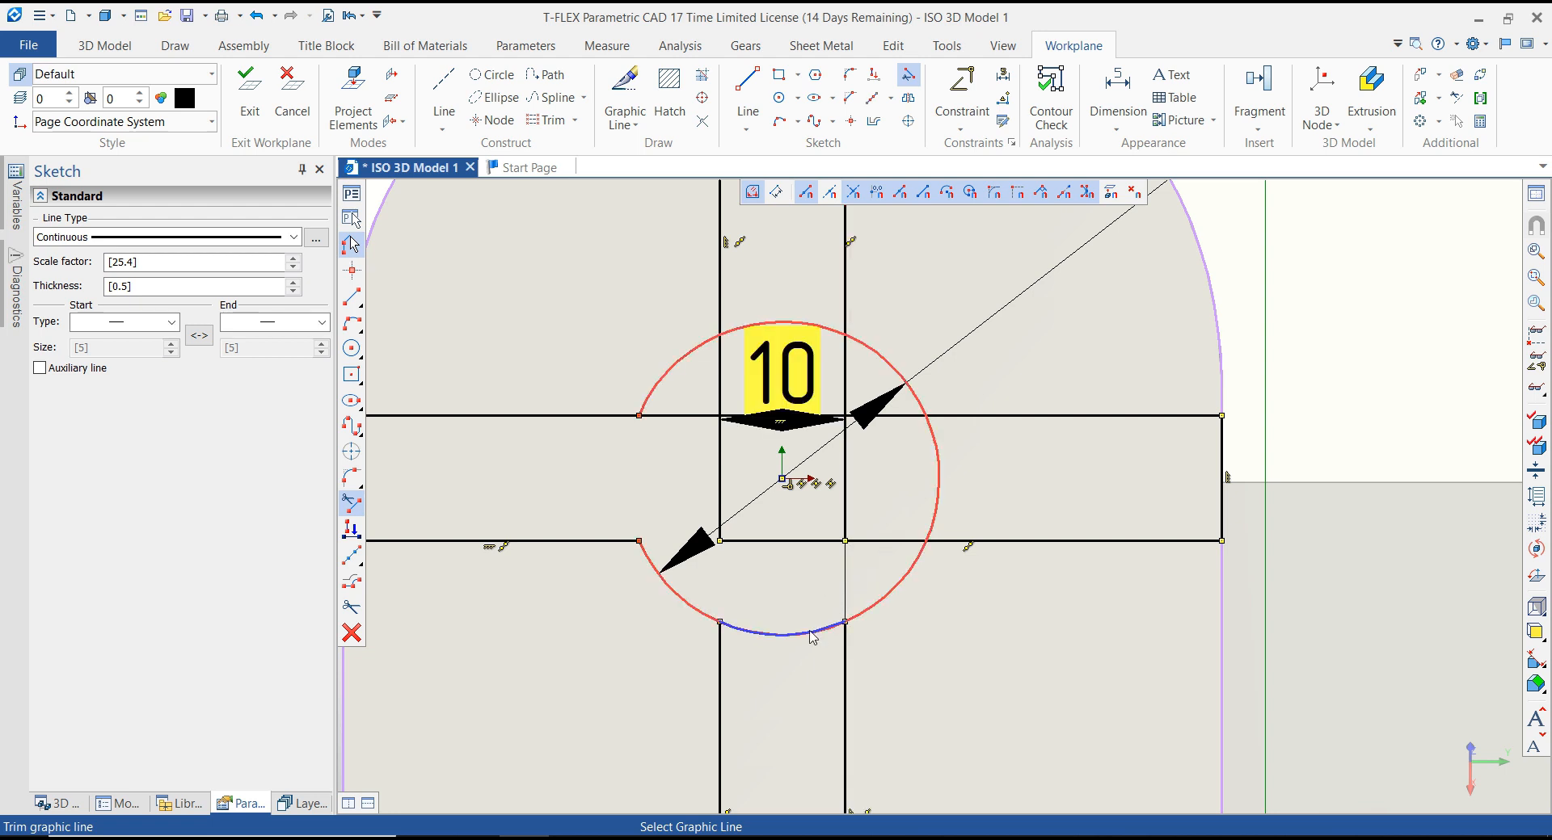
{"action": "left_click", "coordinate": [905, 541]}
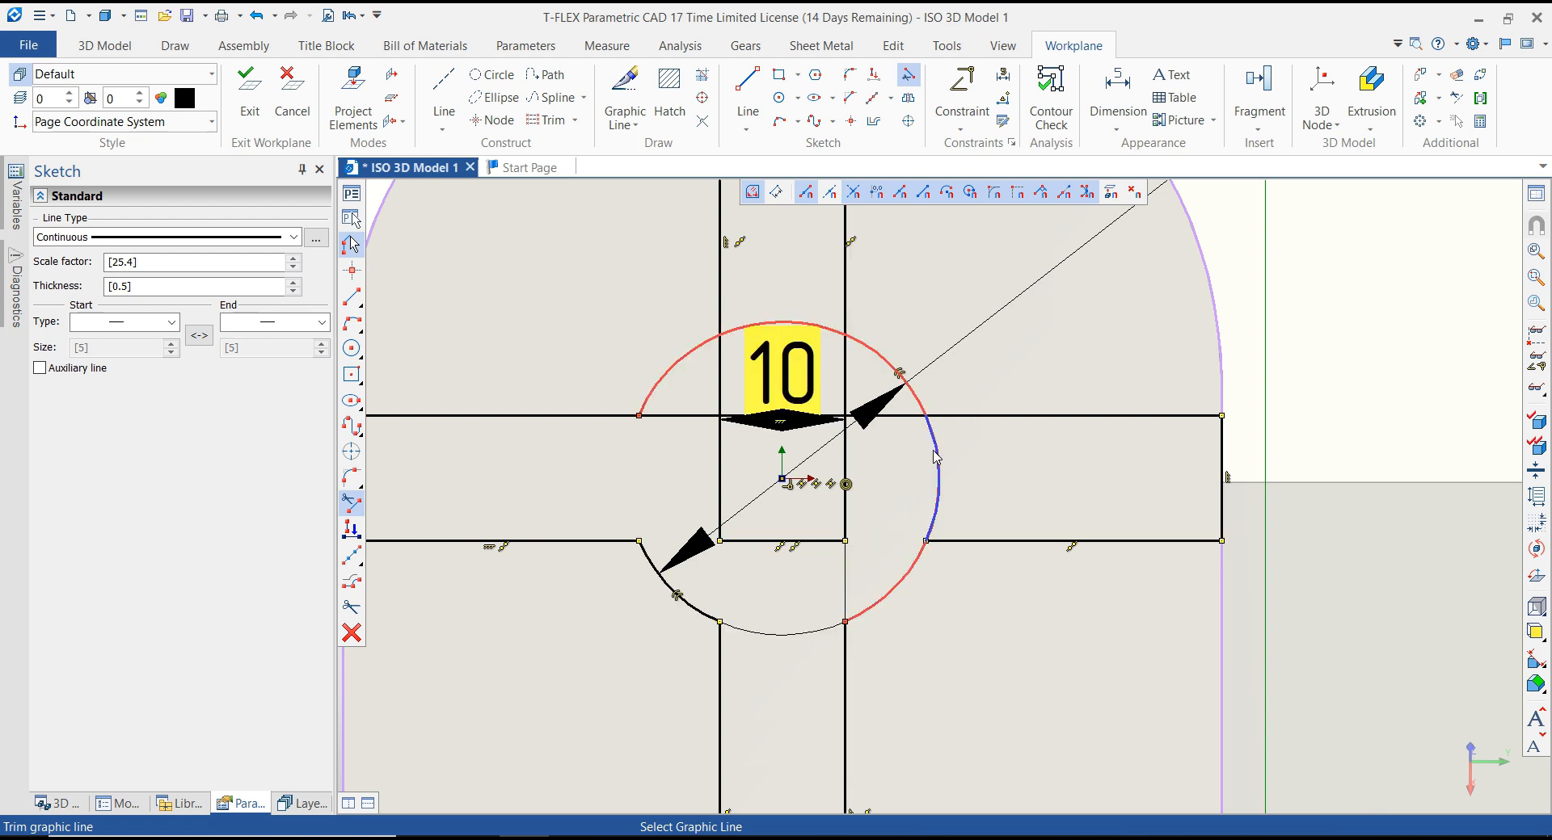
{"action": "left_click", "coordinate": [901, 417]}
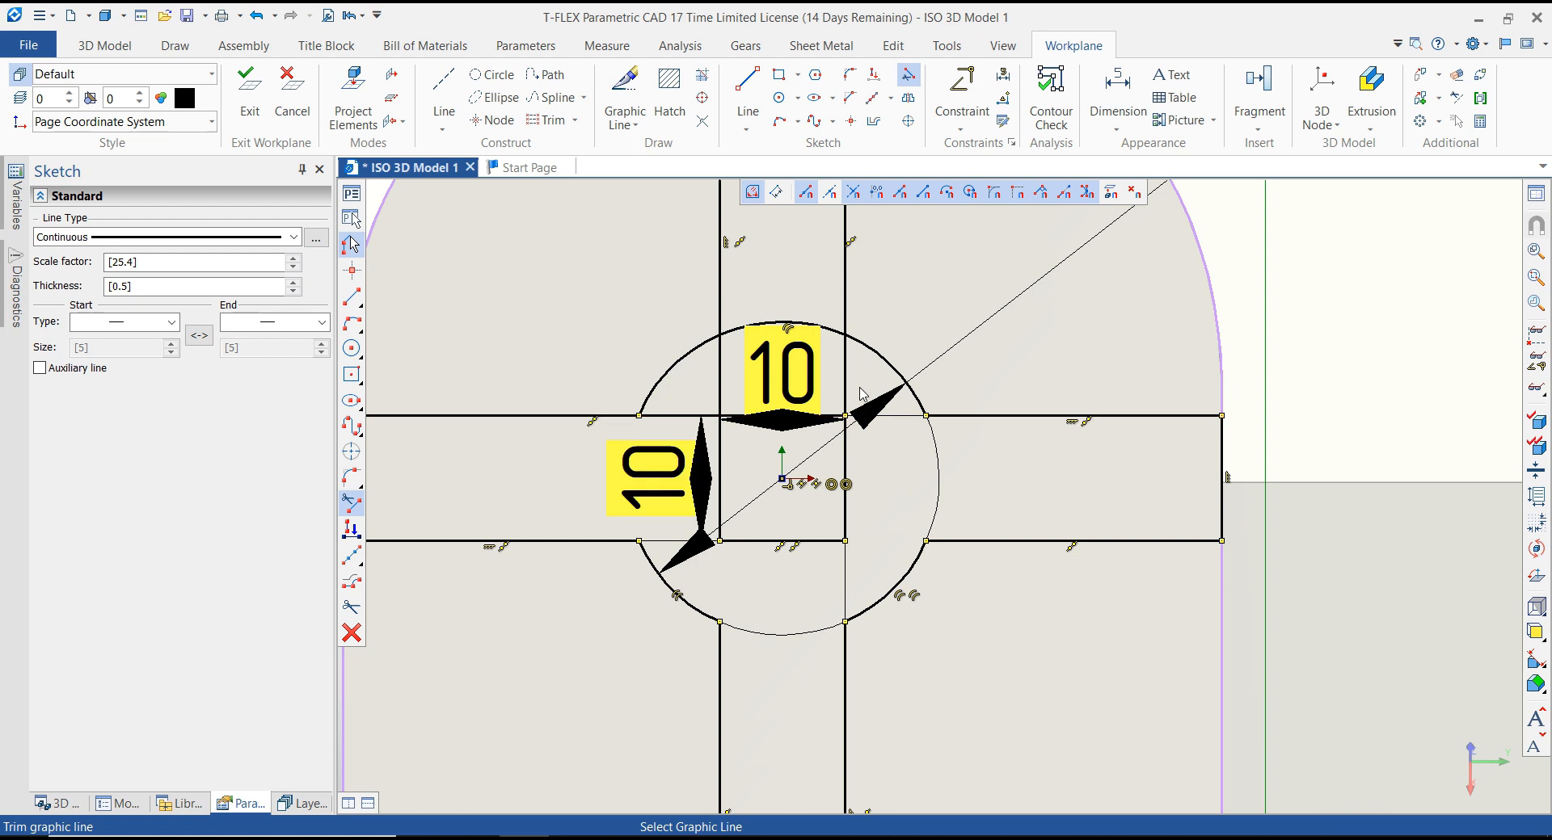
{"action": "left_click", "coordinate": [825, 331]}
{"action": "left_click", "coordinate": [722, 386]}
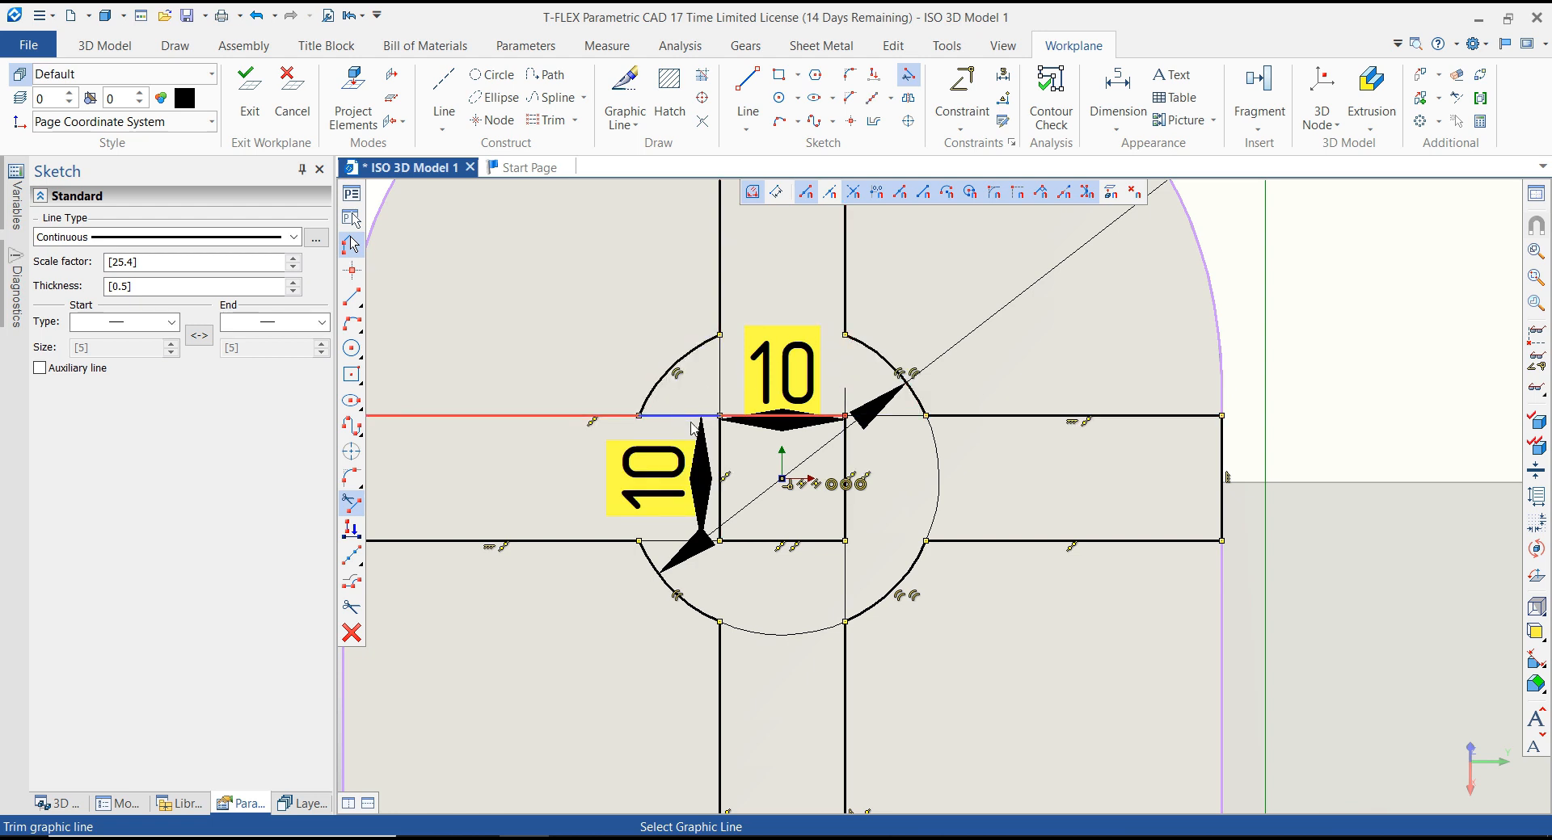
{"action": "left_click", "coordinate": [692, 417]}
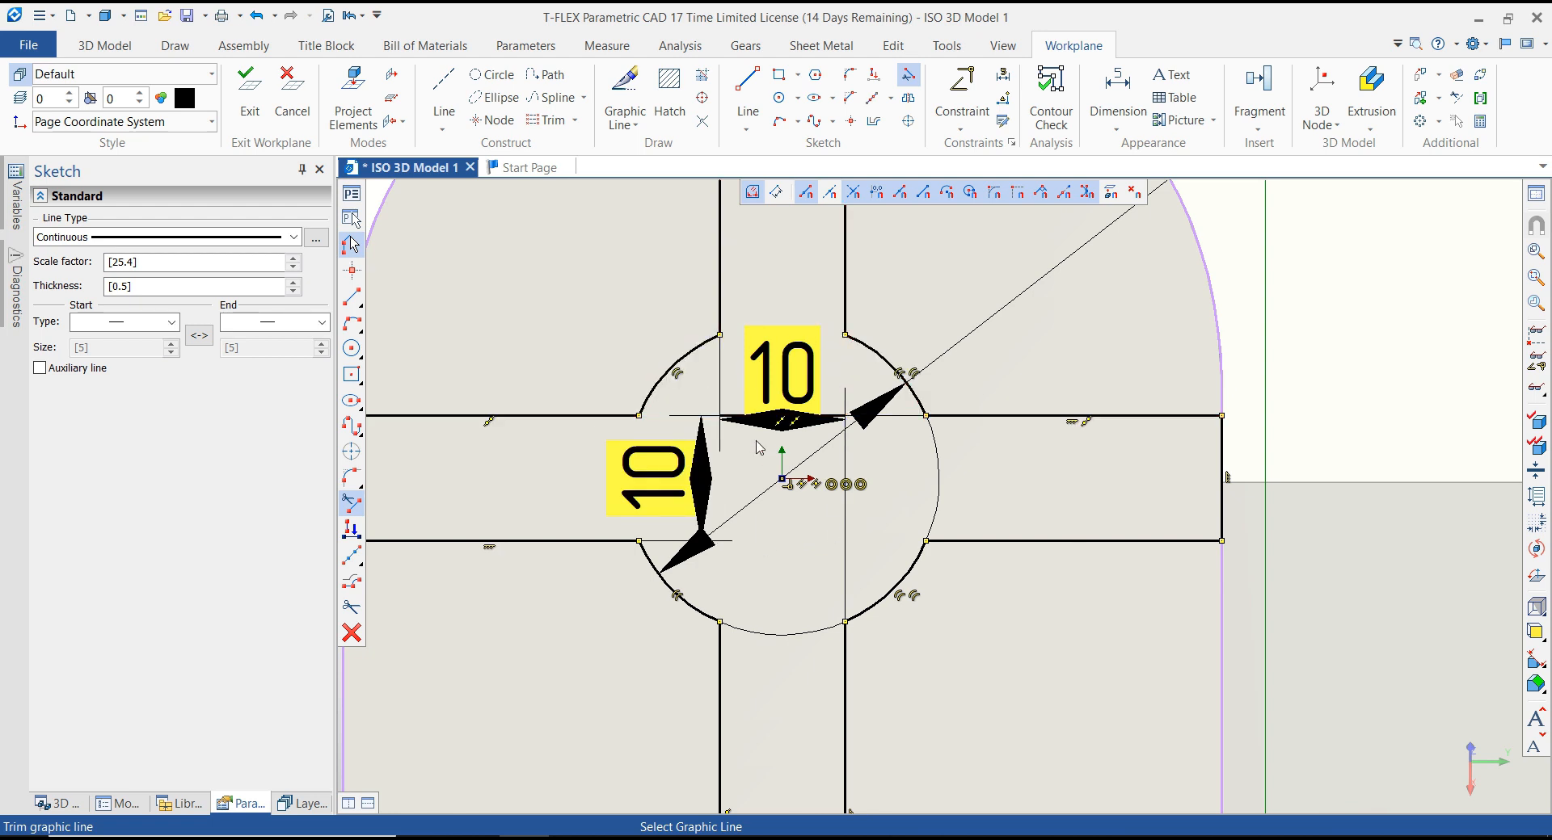
{"action": "left_click", "coordinate": [750, 423]}
{"action": "scroll", "coordinate": [798, 501], "scroll_direction": "down", "scroll_amount": 12}
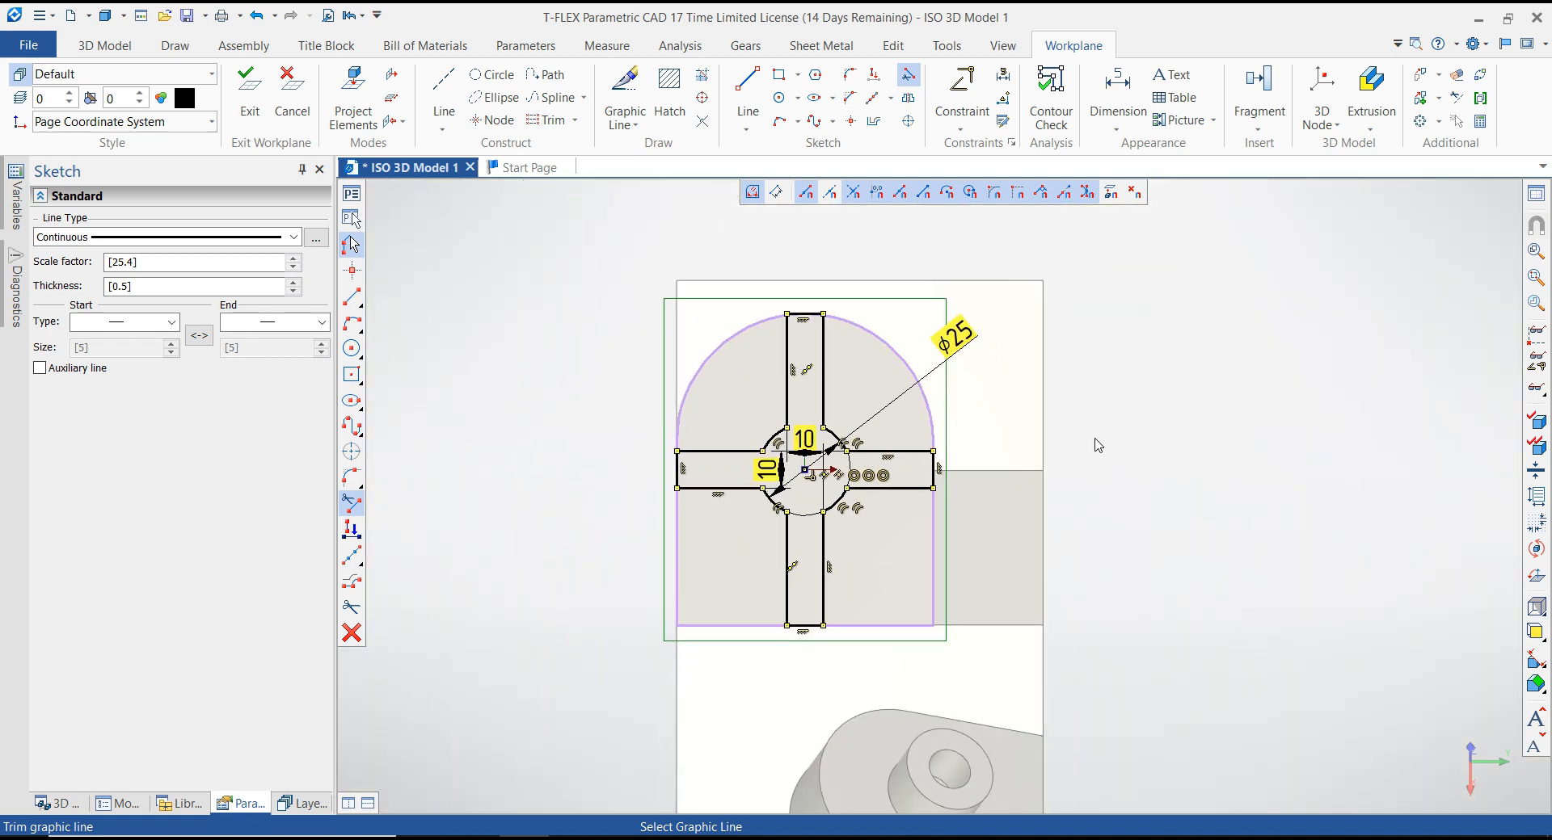
{"action": "key", "text": "Escape"}
Step: Move both 10 mm slot dimensions outside the arched outline and finish the sketch
{"action": "scroll", "coordinate": [800, 460], "scroll_direction": "up", "scroll_amount": 3}
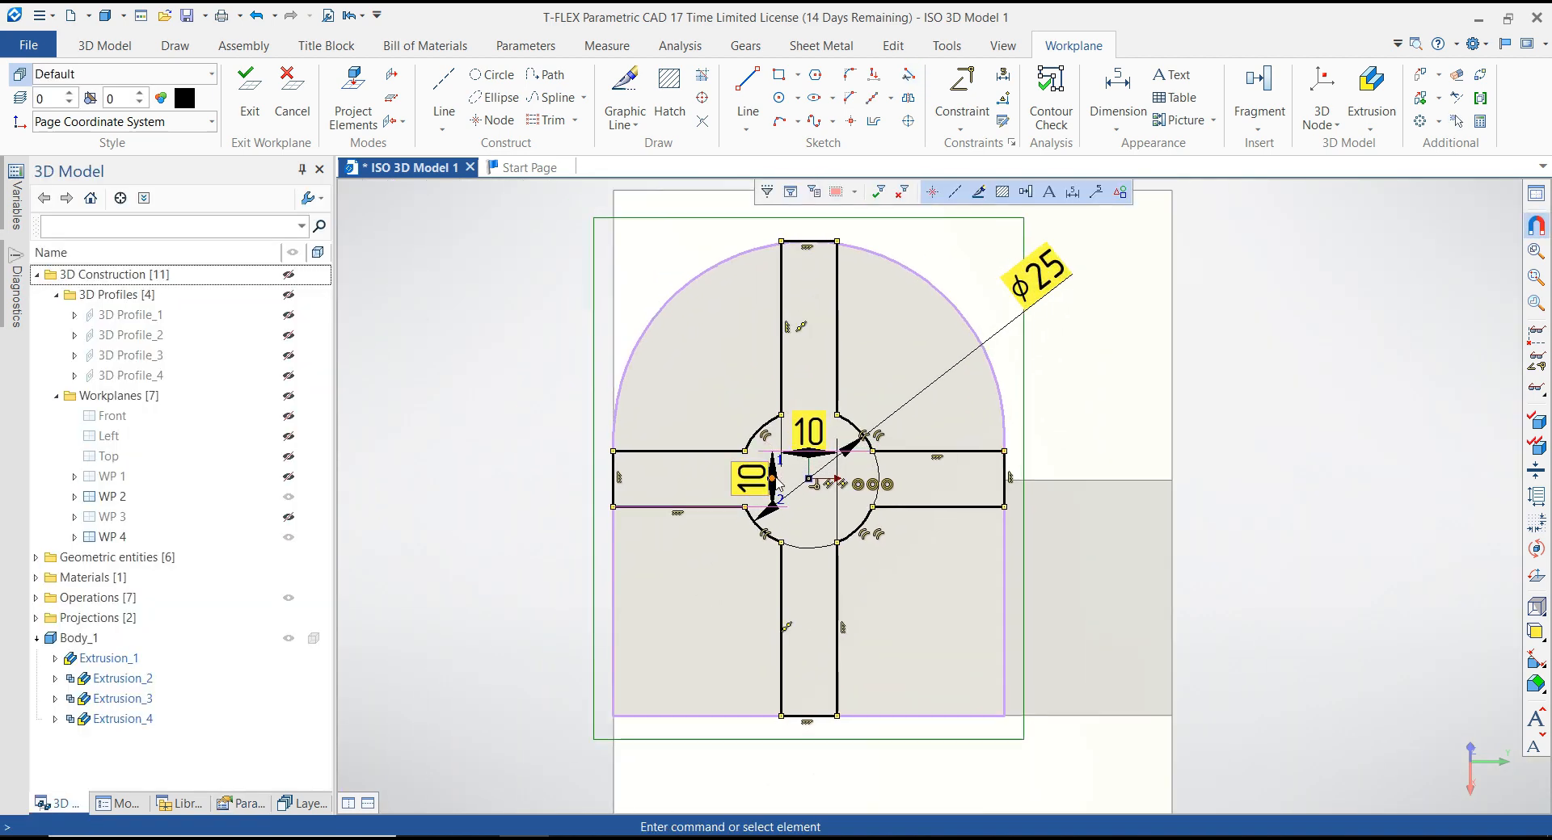
{"action": "left_click_drag", "start_coordinate": [773, 479], "coordinate": [524, 479]}
{"action": "scroll", "coordinate": [754, 596], "scroll_direction": "down", "scroll_amount": 2}
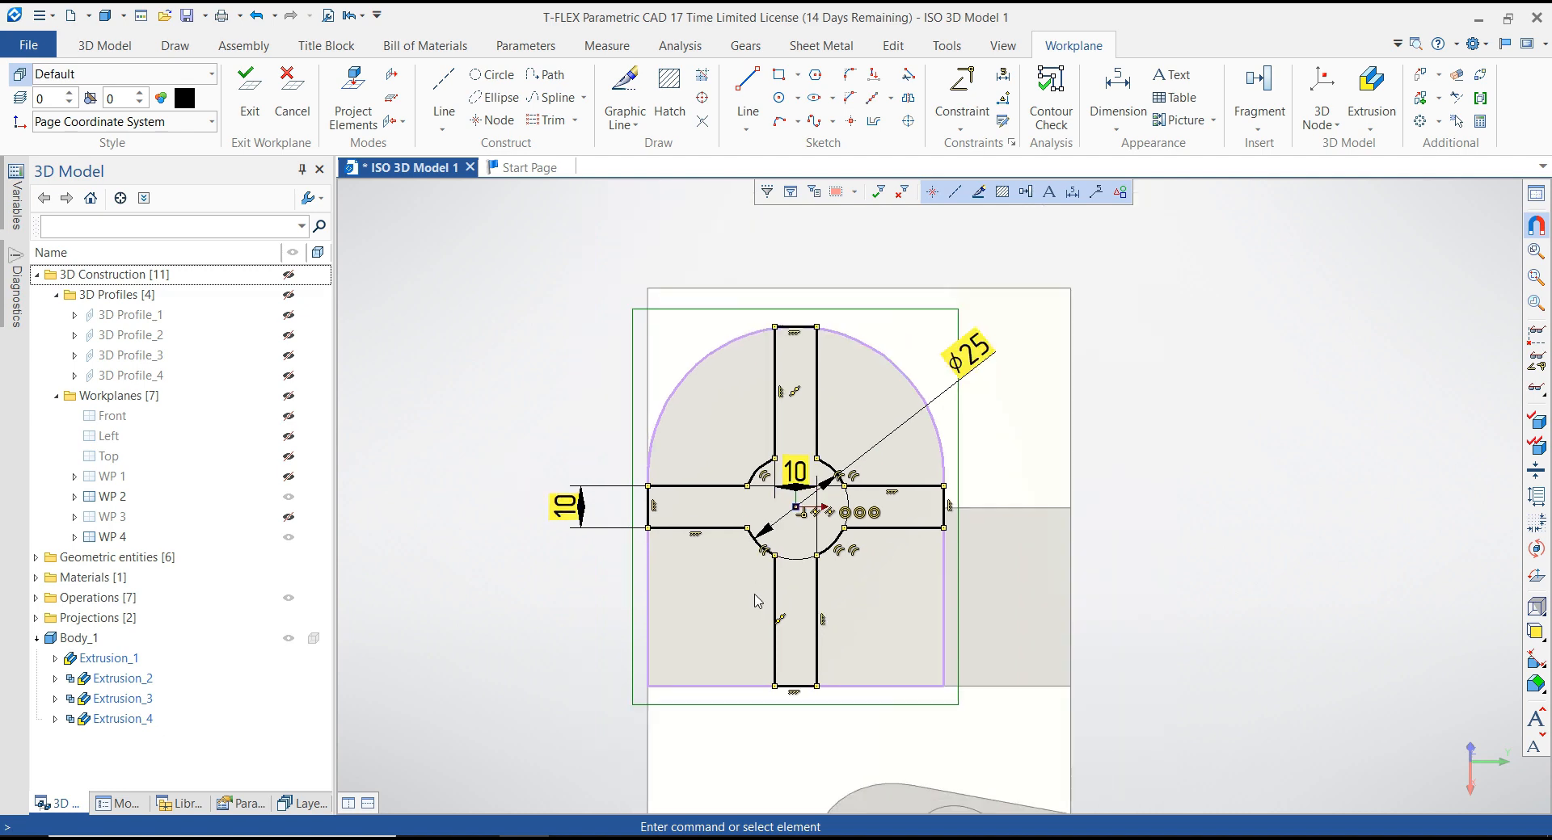
{"action": "scroll", "coordinate": [832, 443], "scroll_direction": "up", "scroll_amount": 1}
{"action": "left_click_drag", "start_coordinate": [768, 534], "coordinate": [768, 252]}
{"action": "scroll", "coordinate": [844, 250], "scroll_direction": "down", "scroll_amount": 1}
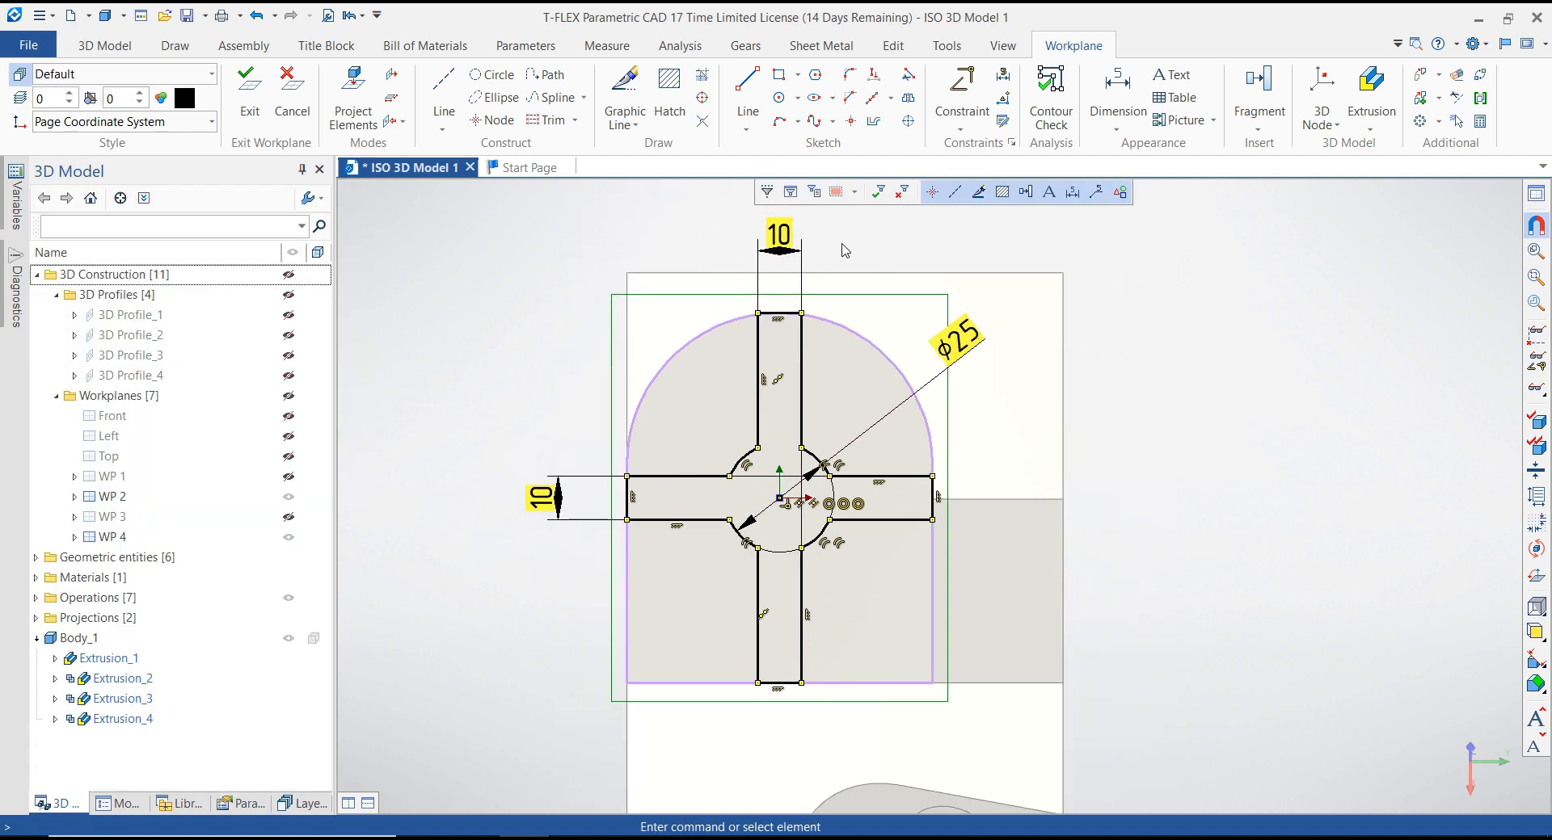
{"action": "scroll", "coordinate": [790, 475], "scroll_direction": "up", "scroll_amount": 2}
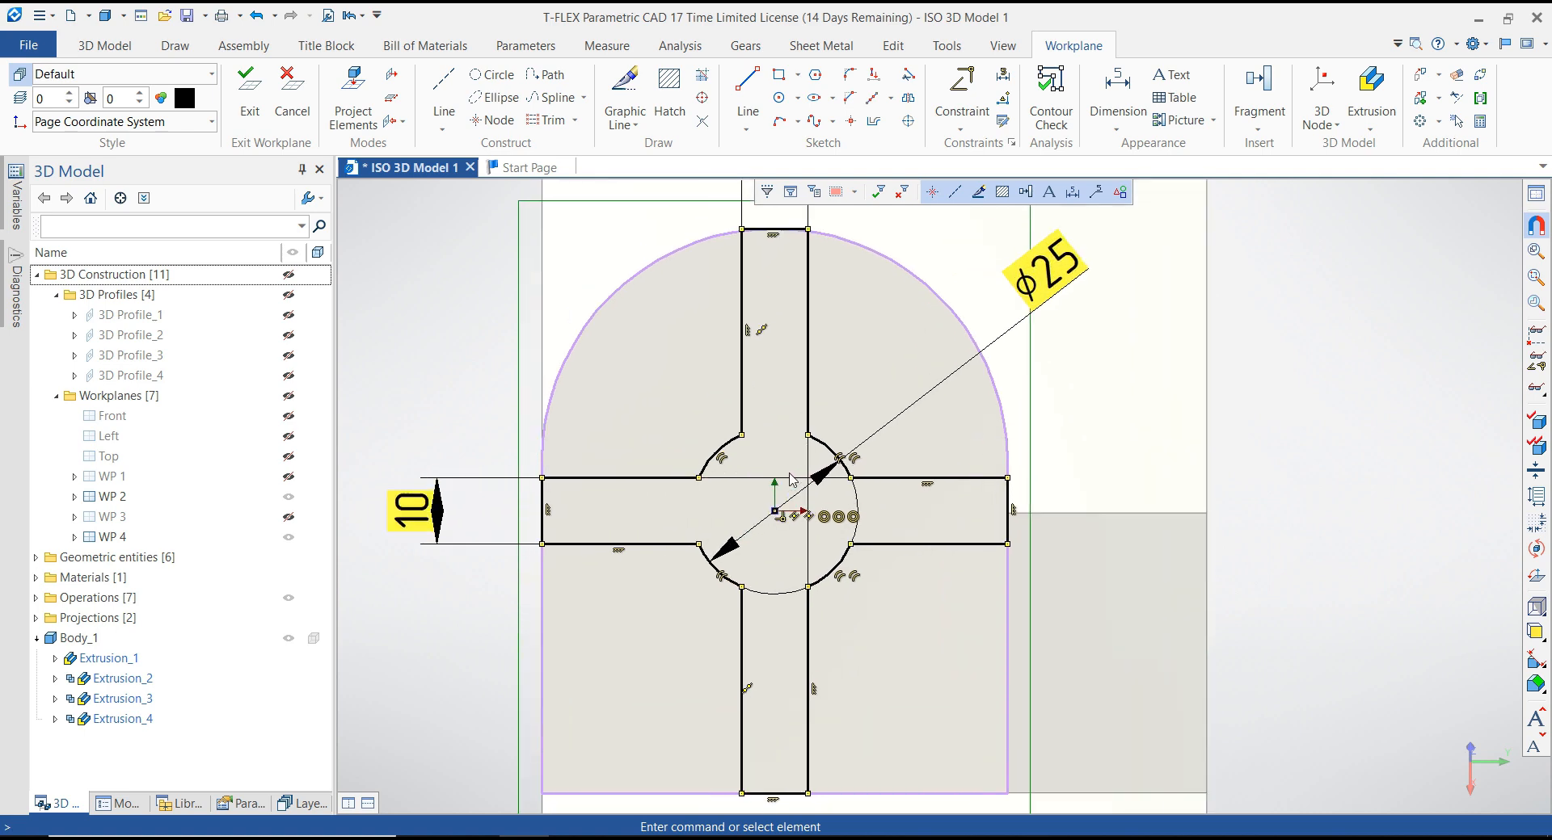
{"action": "scroll", "coordinate": [791, 478], "scroll_direction": "down", "scroll_amount": 3}
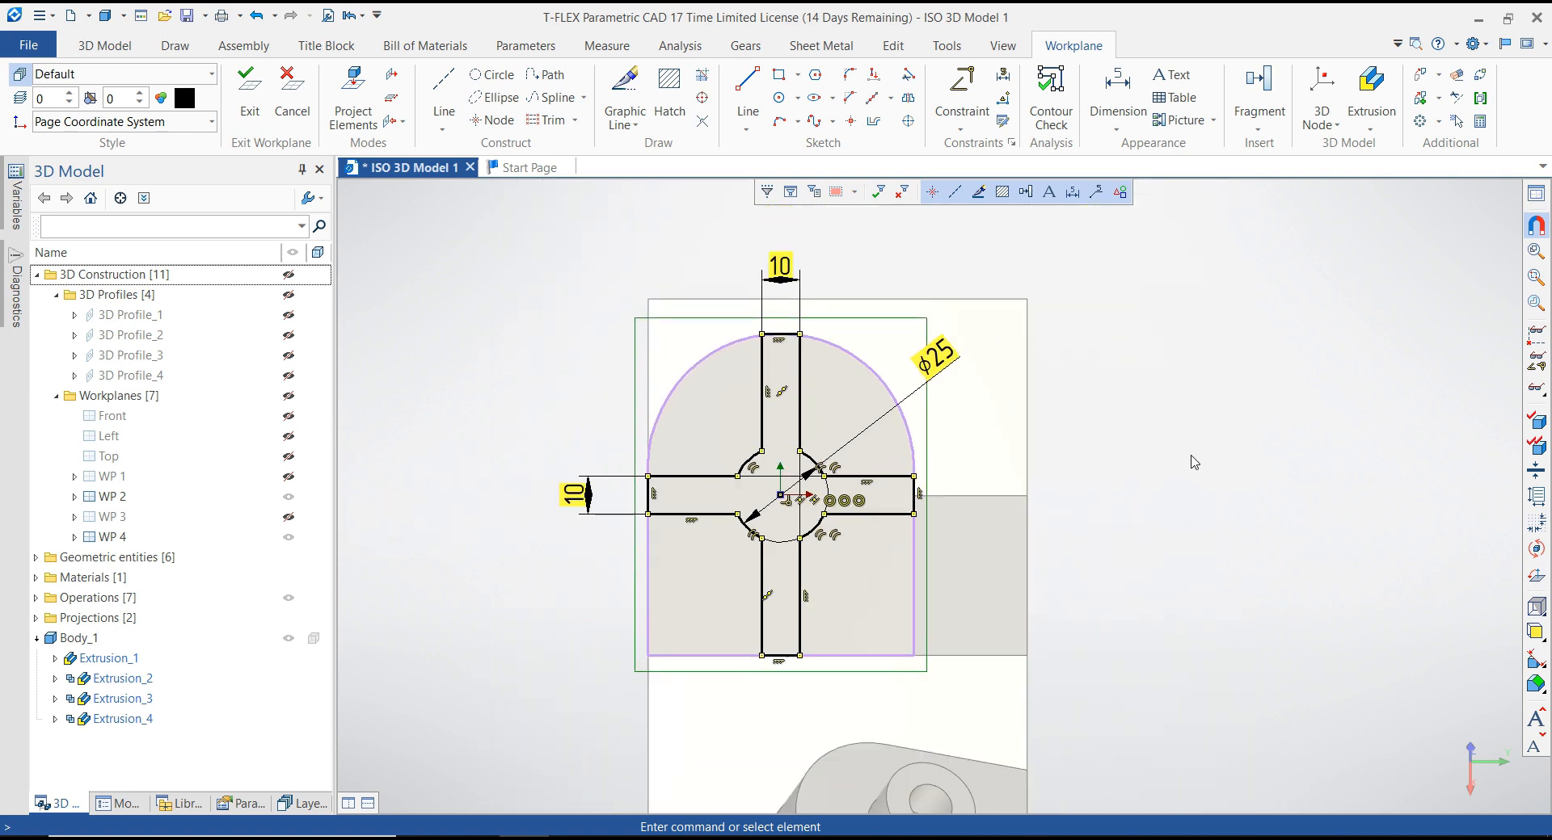
{"action": "right_click", "coordinate": [1180, 382]}
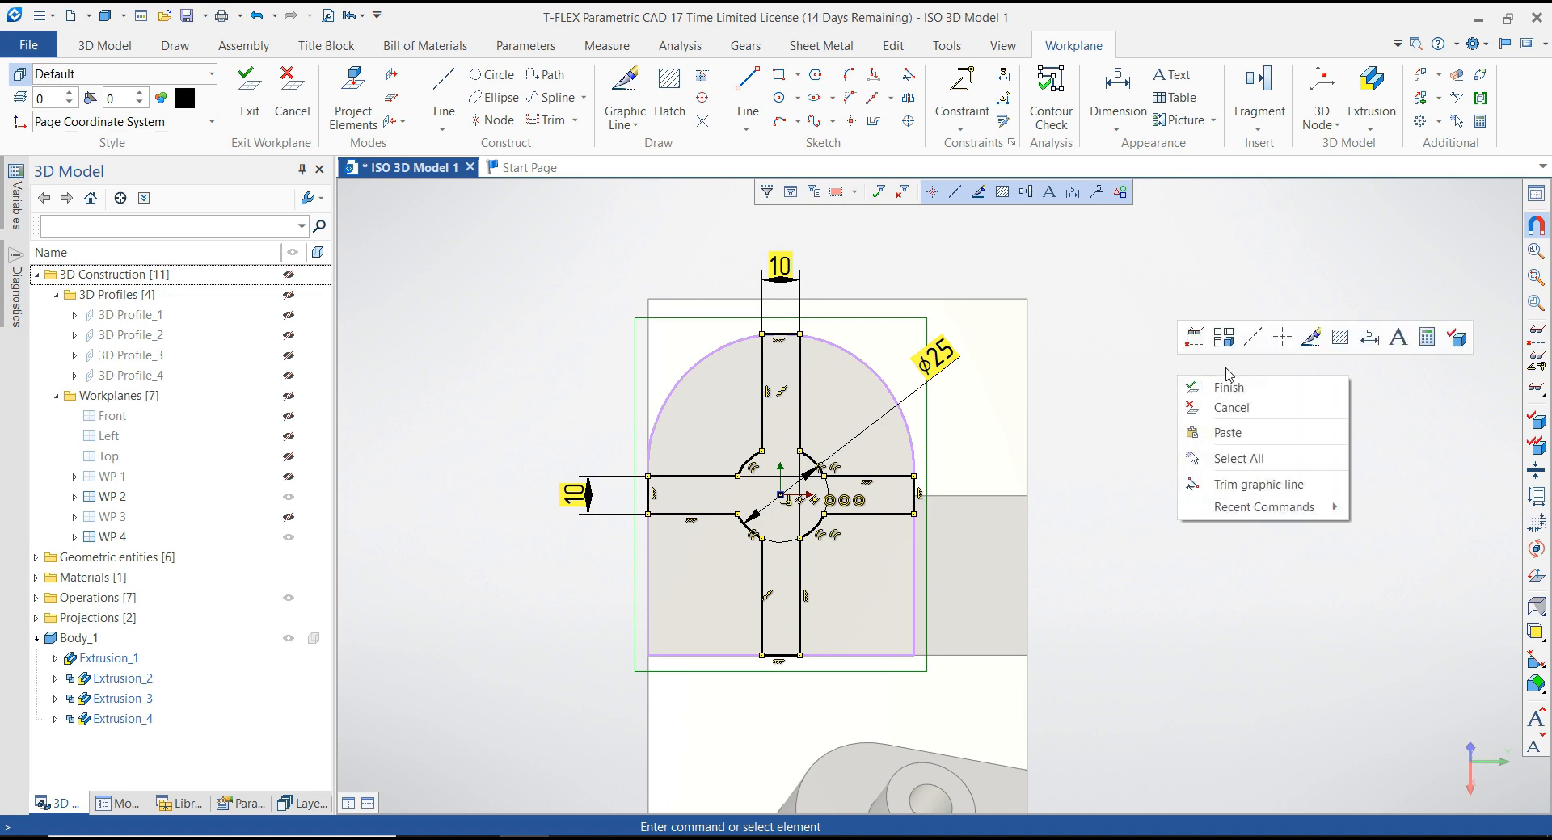
{"action": "left_click", "coordinate": [1193, 390]}
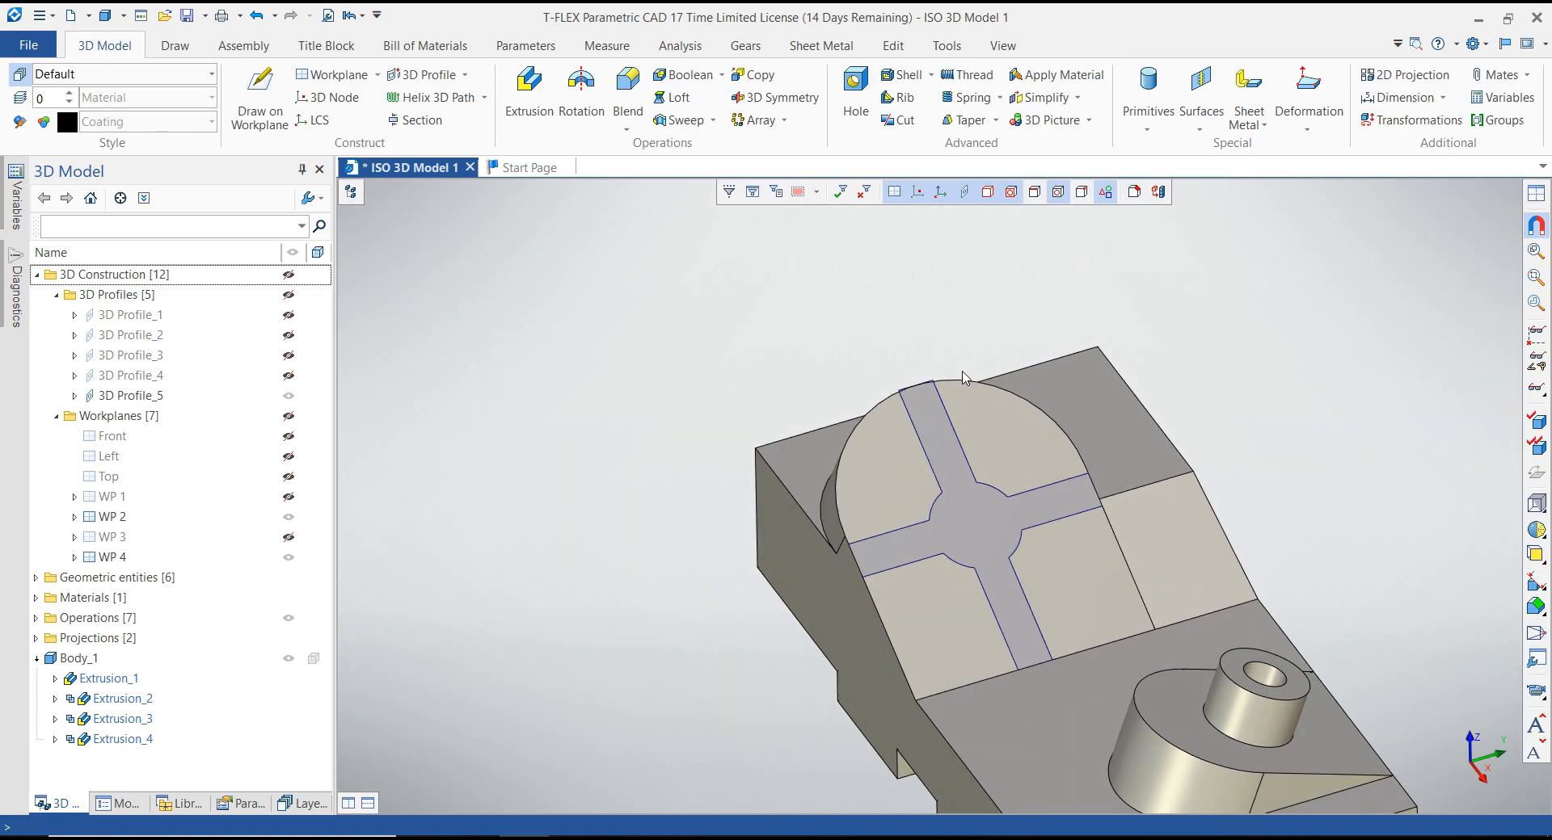
Step: Extrude the cross-shaped profile 5 mm in the reverse direction, subtracting it from the arched sloped face
{"action": "left_click", "coordinate": [945, 410]}
{"action": "left_click", "coordinate": [945, 409]}
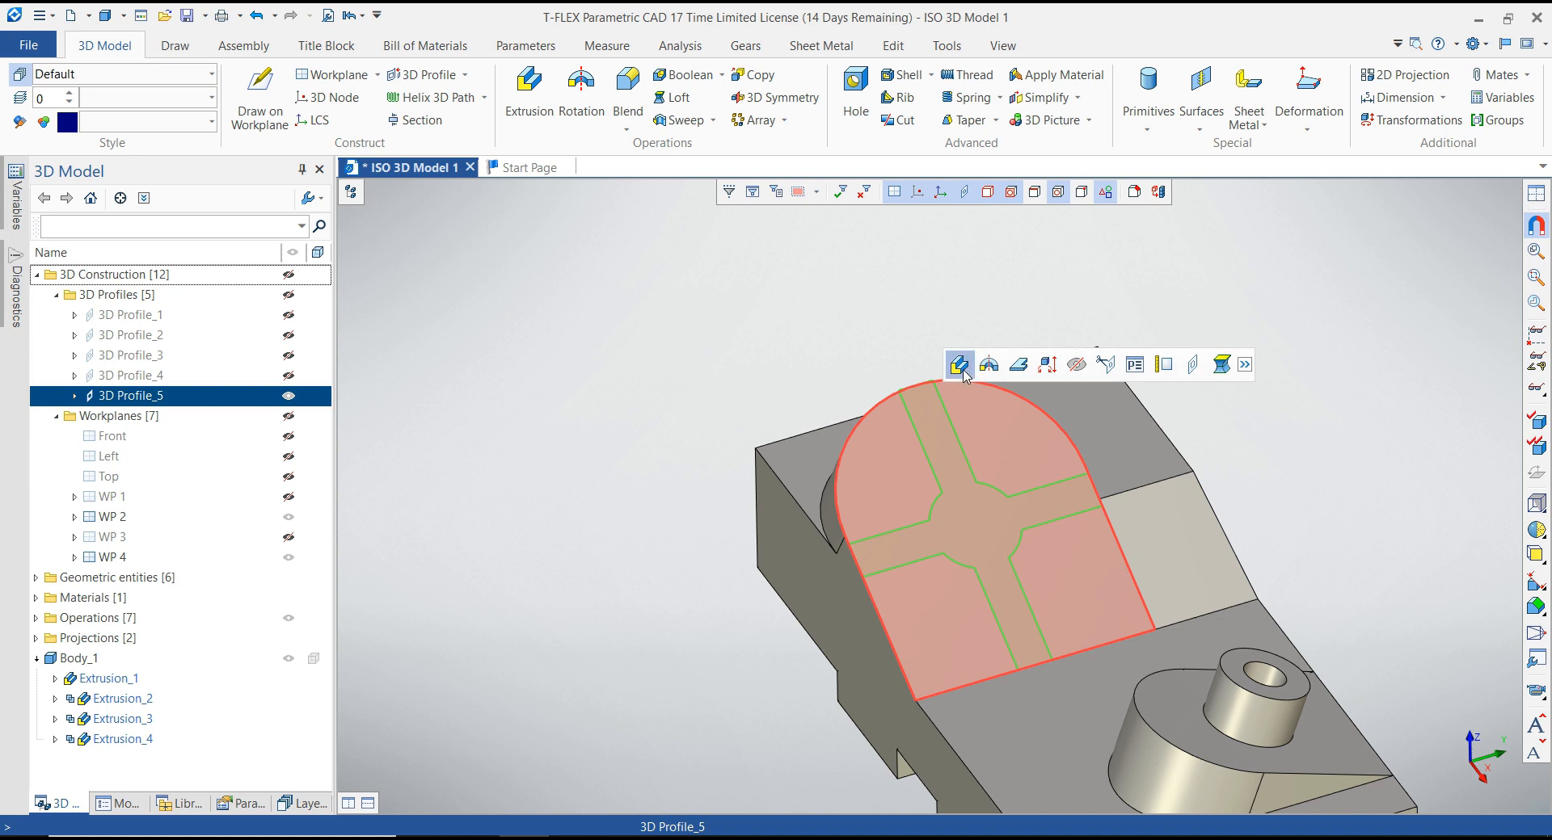
{"action": "left_click", "coordinate": [958, 364]}
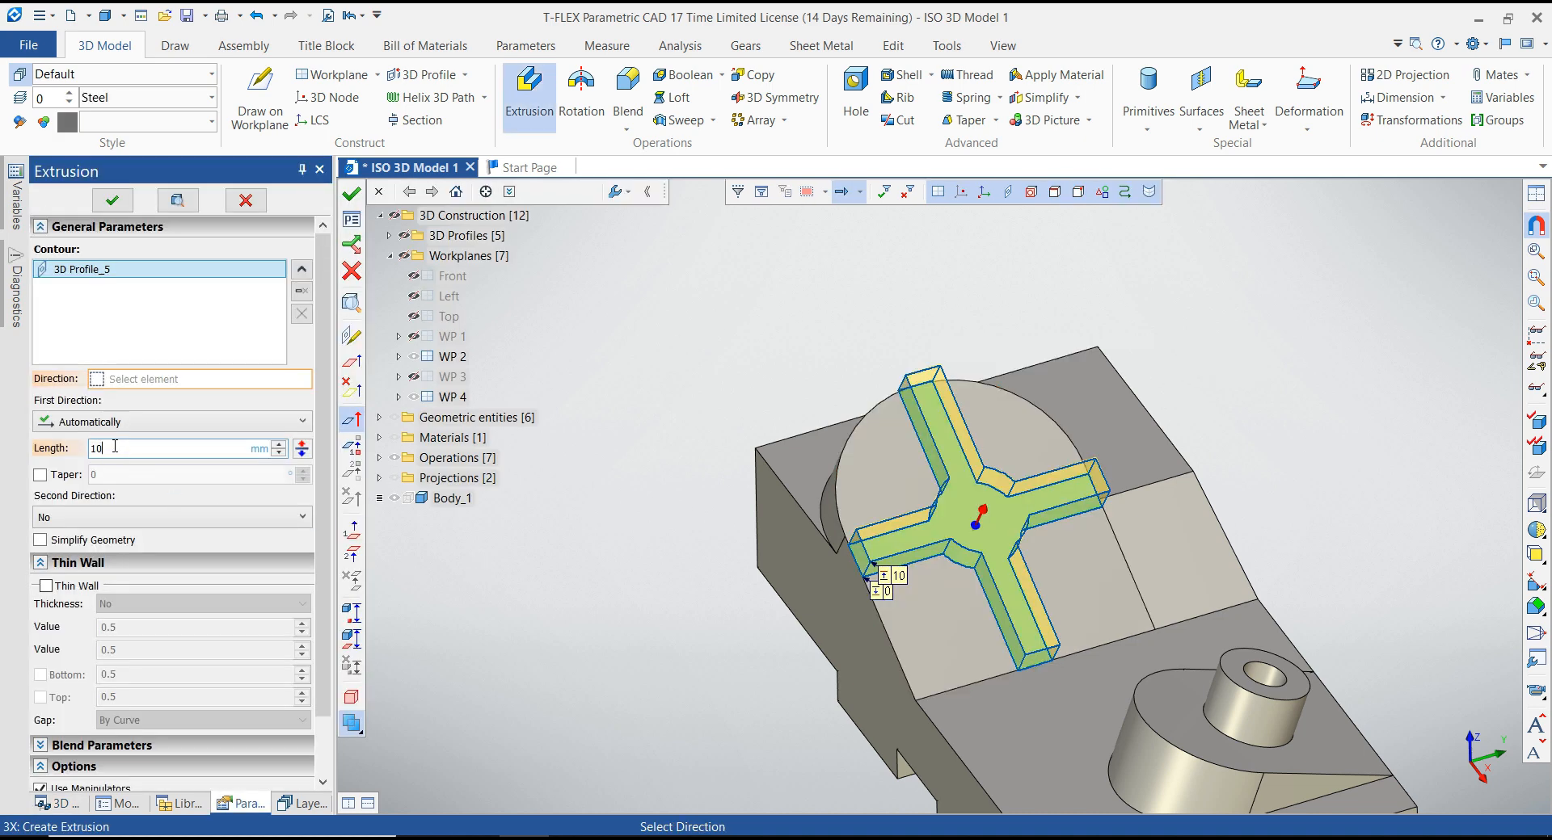
{"action": "type", "text": "5"}
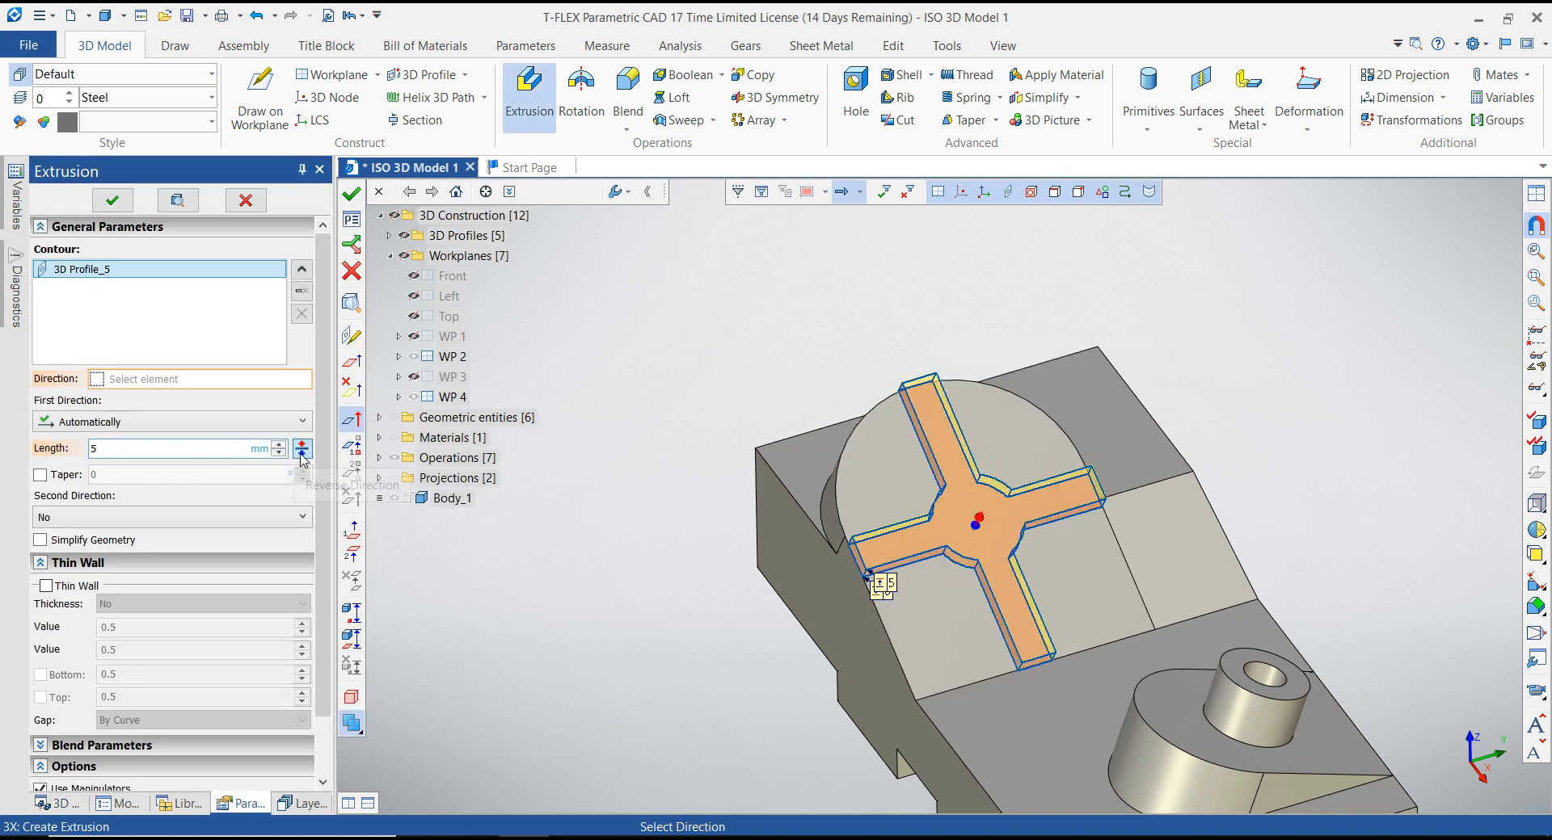
{"action": "left_click", "coordinate": [302, 450]}
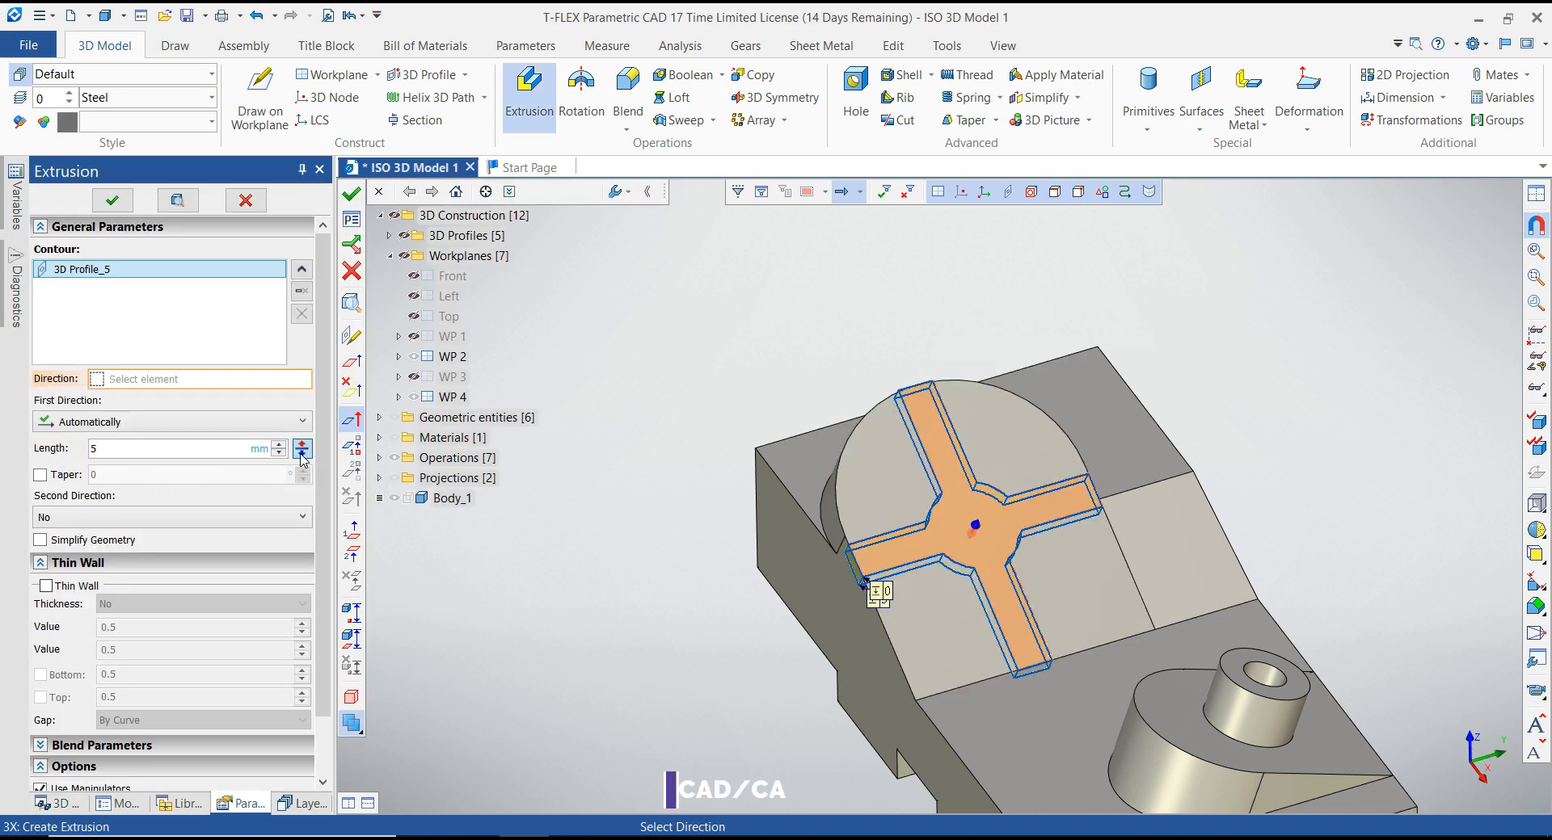
{"action": "left_click", "coordinate": [361, 731]}
{"action": "left_click", "coordinate": [404, 752]}
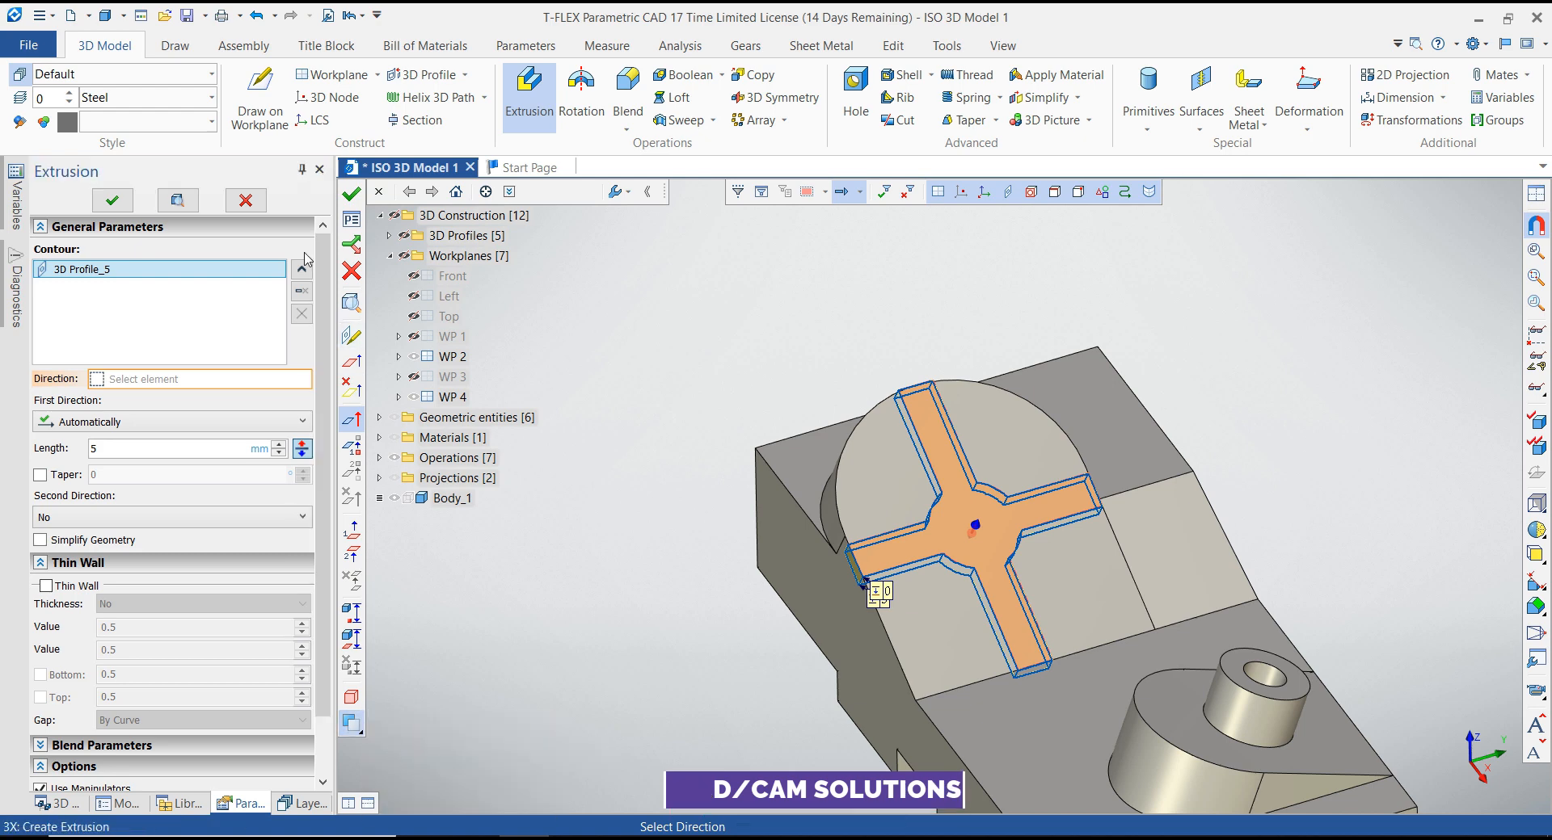
{"action": "left_click", "coordinate": [113, 200]}
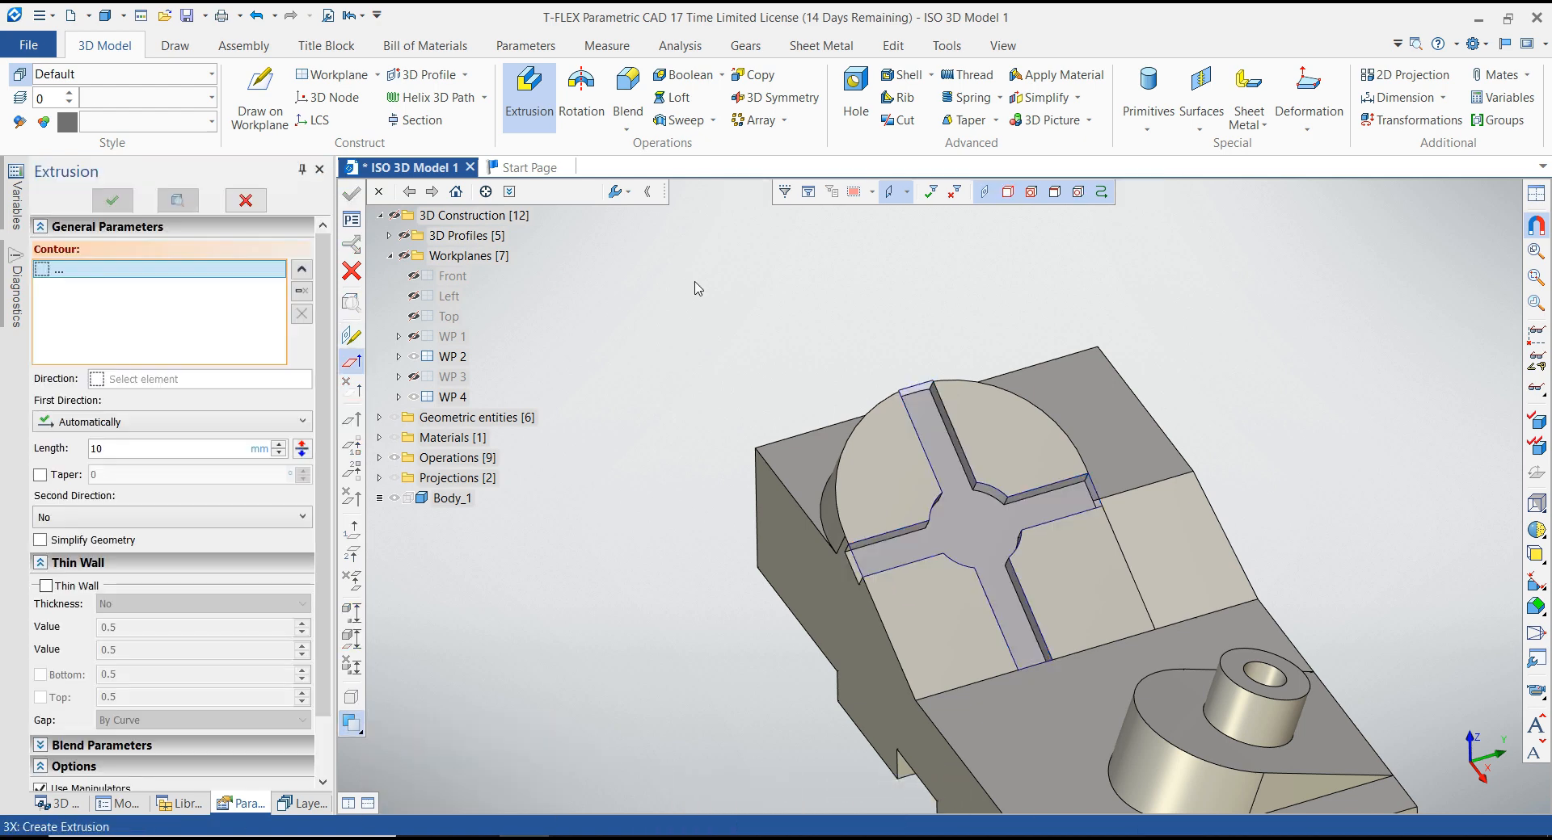
{"action": "key", "text": "Escape"}
Step: Hide the cross-shaped profile over the newly cut slots
{"action": "scroll", "coordinate": [869, 307], "scroll_direction": "up", "scroll_amount": 2}
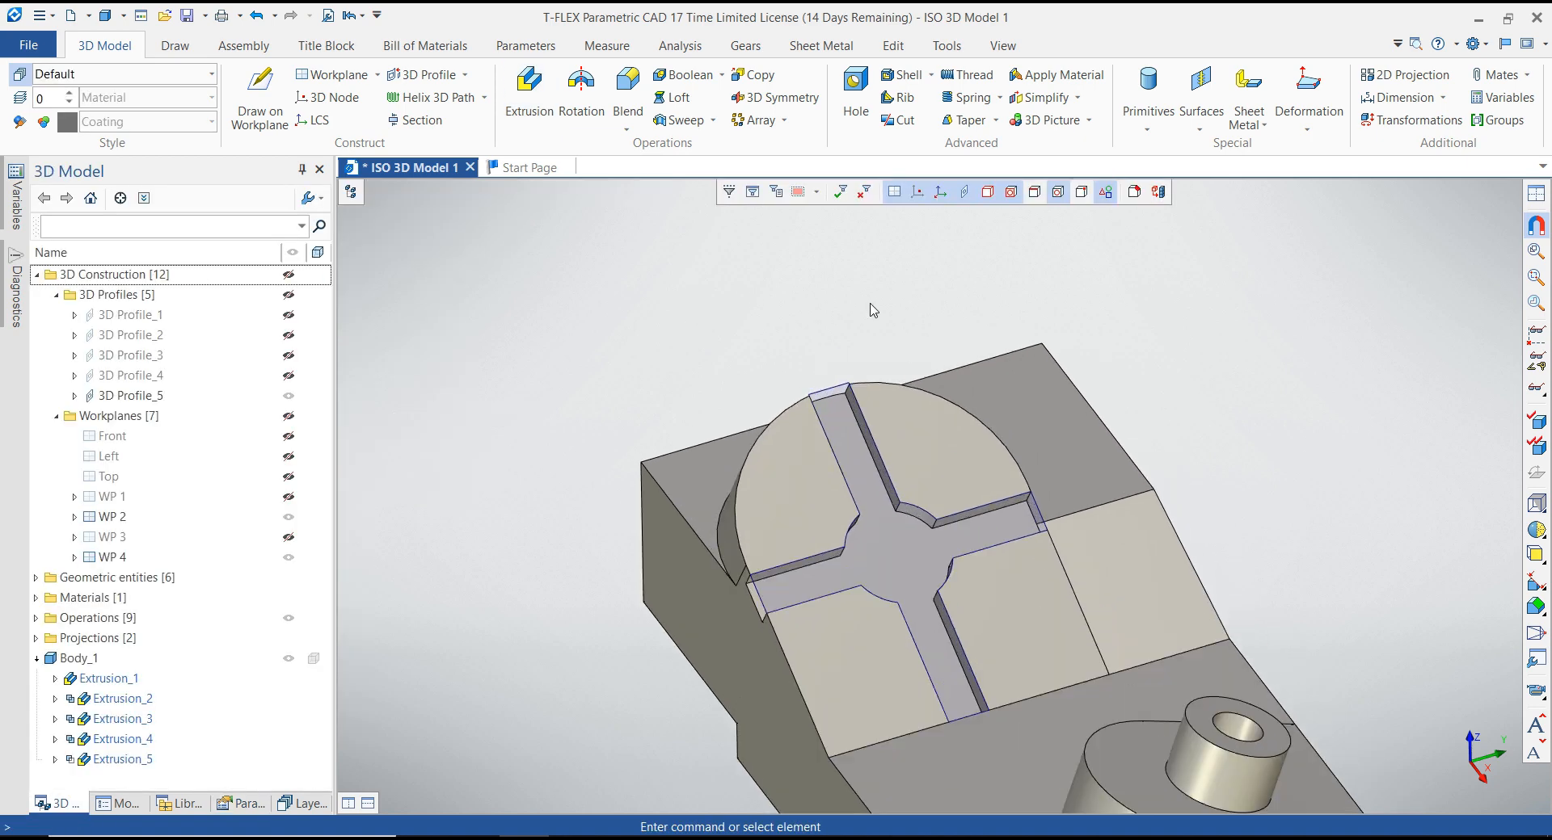
{"action": "left_click", "coordinate": [837, 389]}
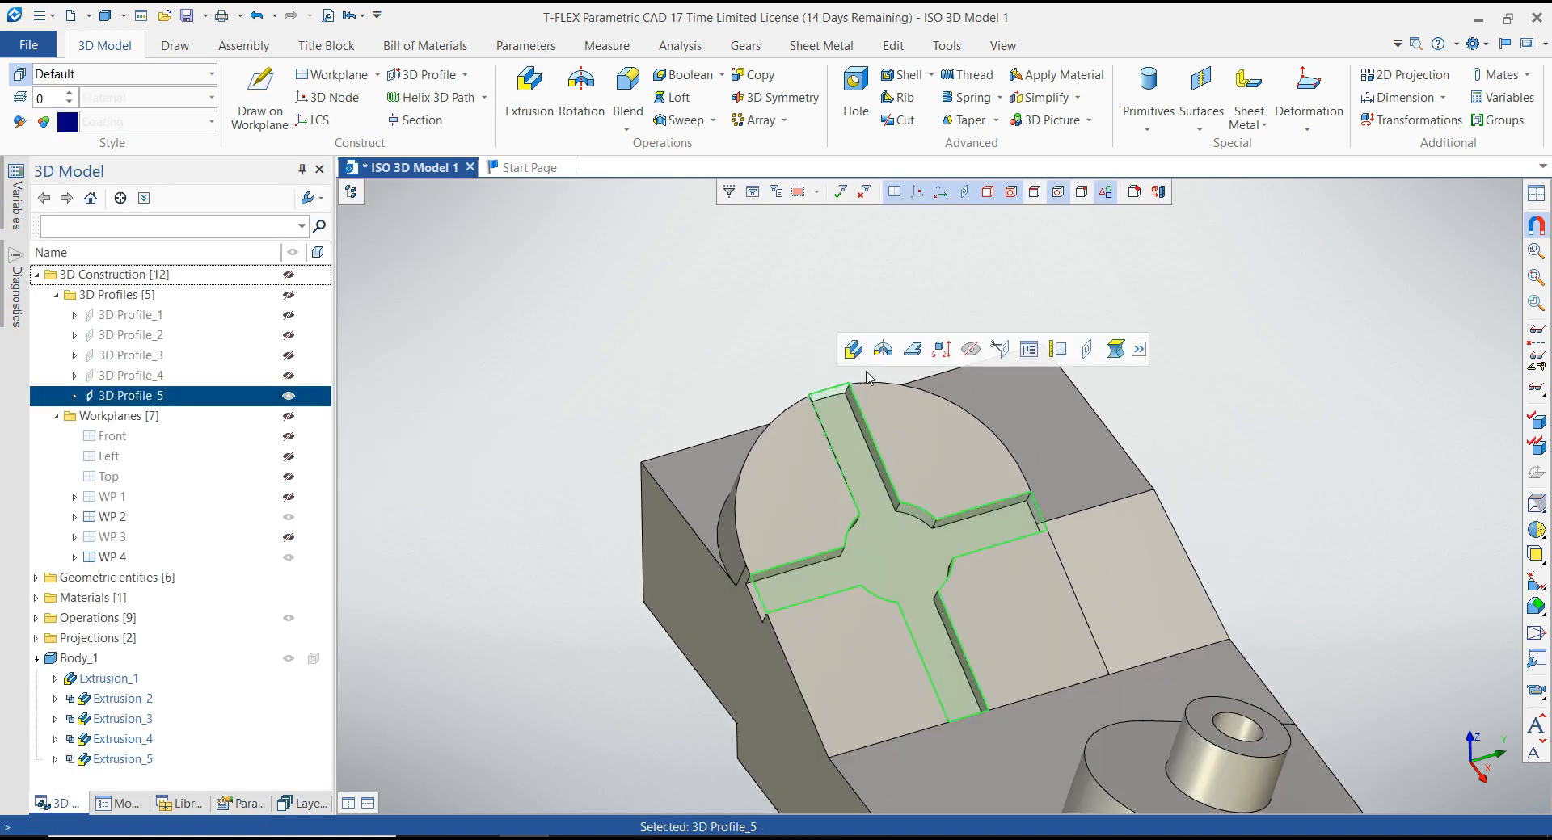
{"action": "left_click", "coordinate": [971, 352]}
{"action": "left_click", "coordinate": [720, 289]}
{"action": "scroll", "coordinate": [719, 289], "scroll_direction": "down", "scroll_amount": 2}
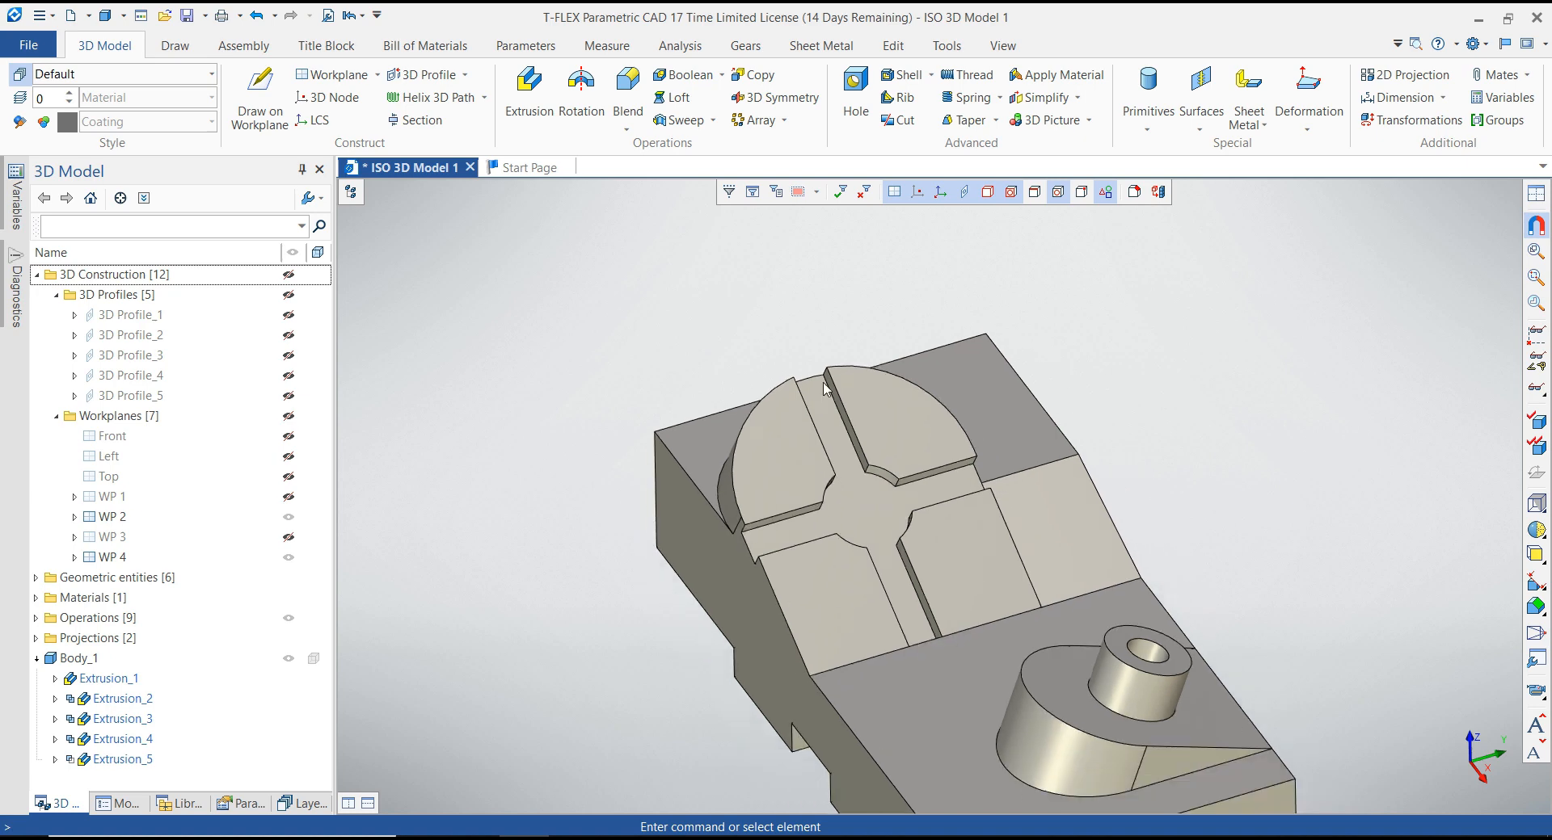
Step: Open a sketch on the floor of the crossing slots and draw a circle centred on the origin, inside the round hub
{"action": "left_click", "coordinate": [880, 507]}
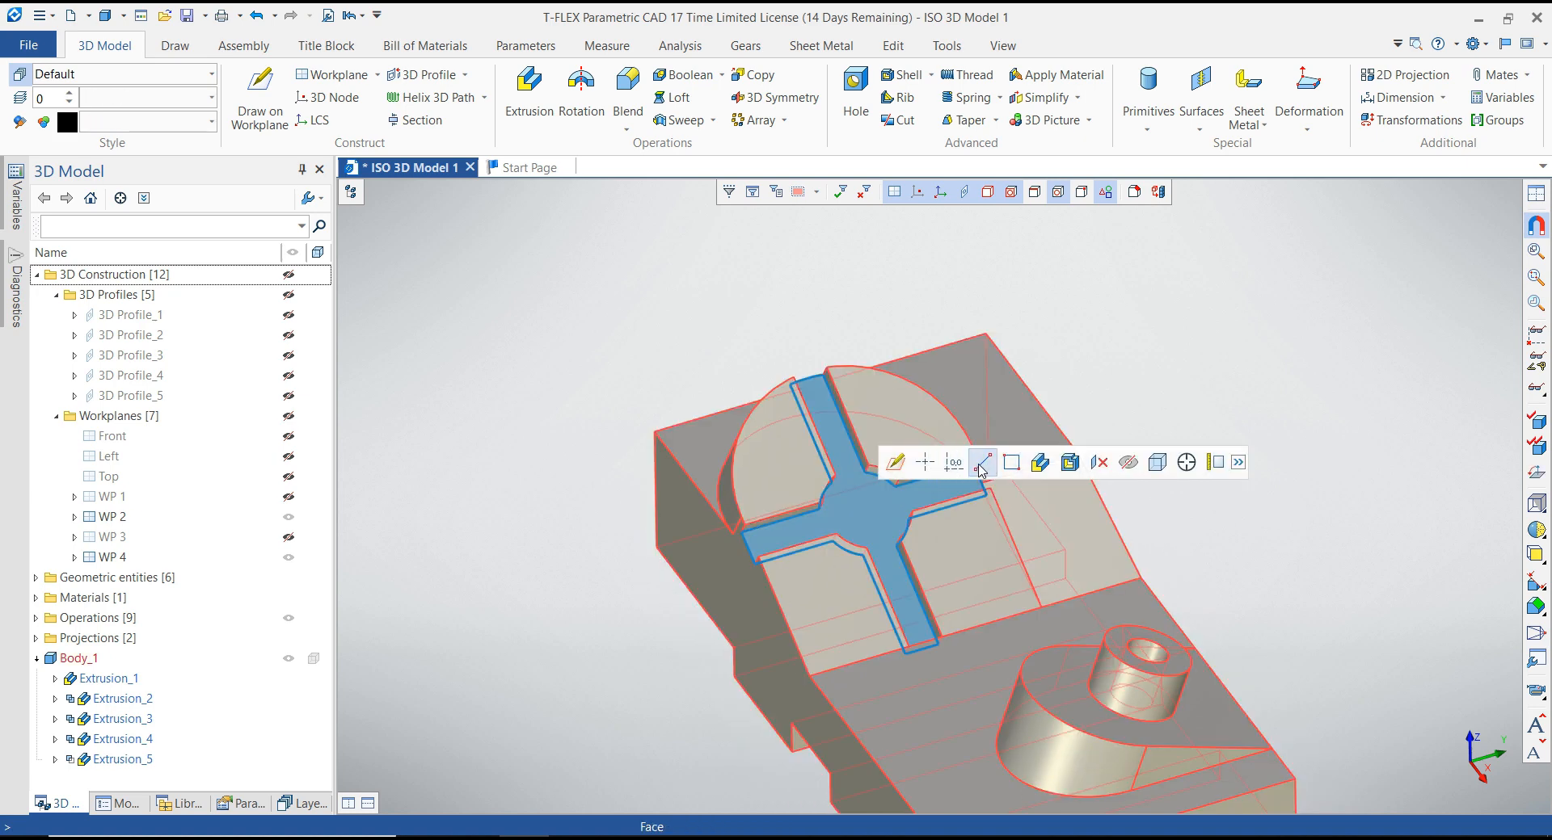
{"action": "left_click", "coordinate": [909, 465]}
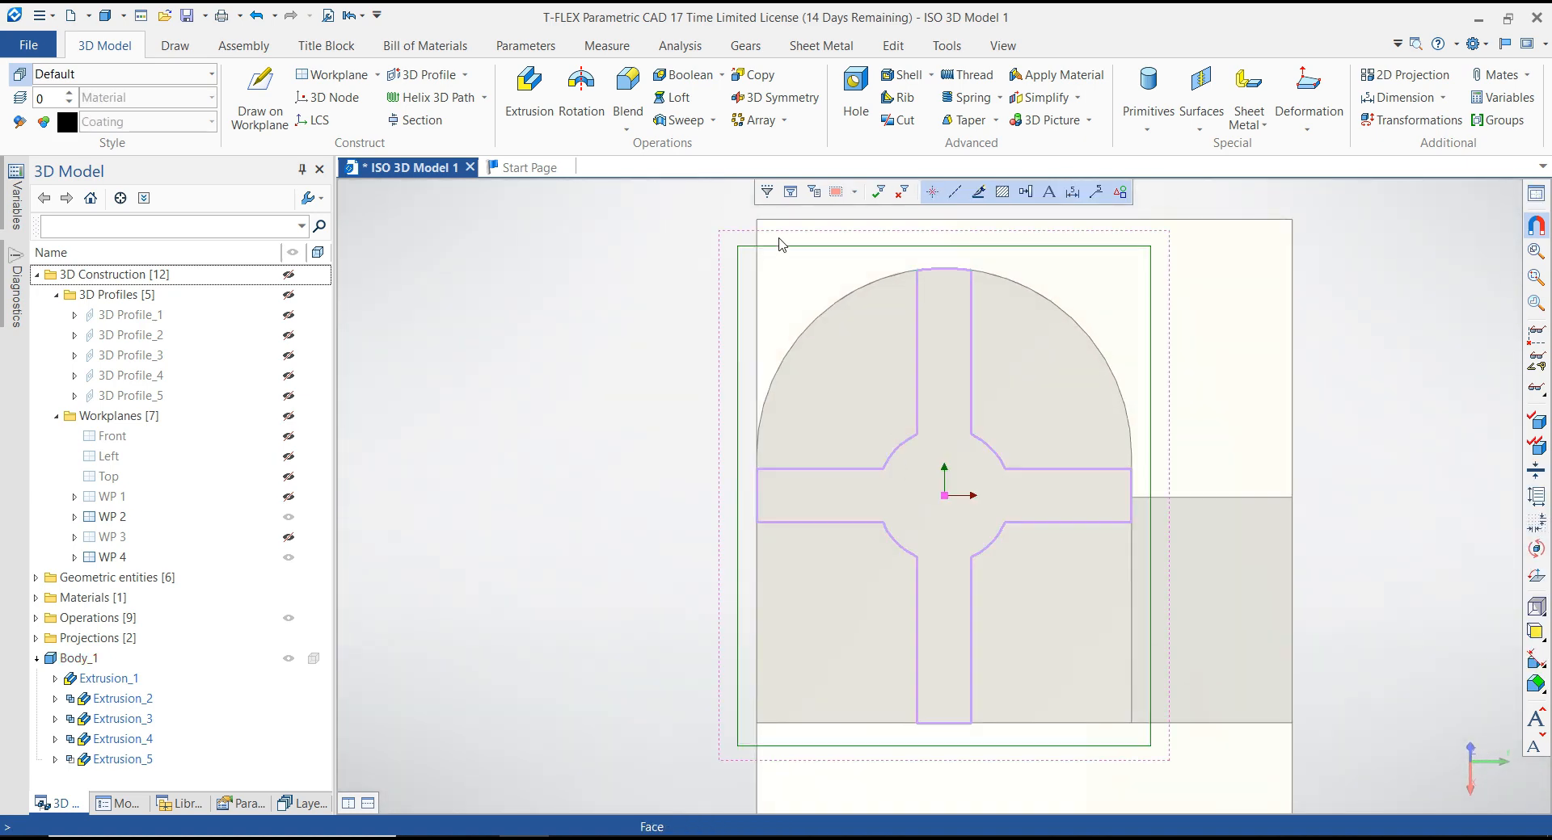
{"action": "left_click", "coordinate": [779, 97]}
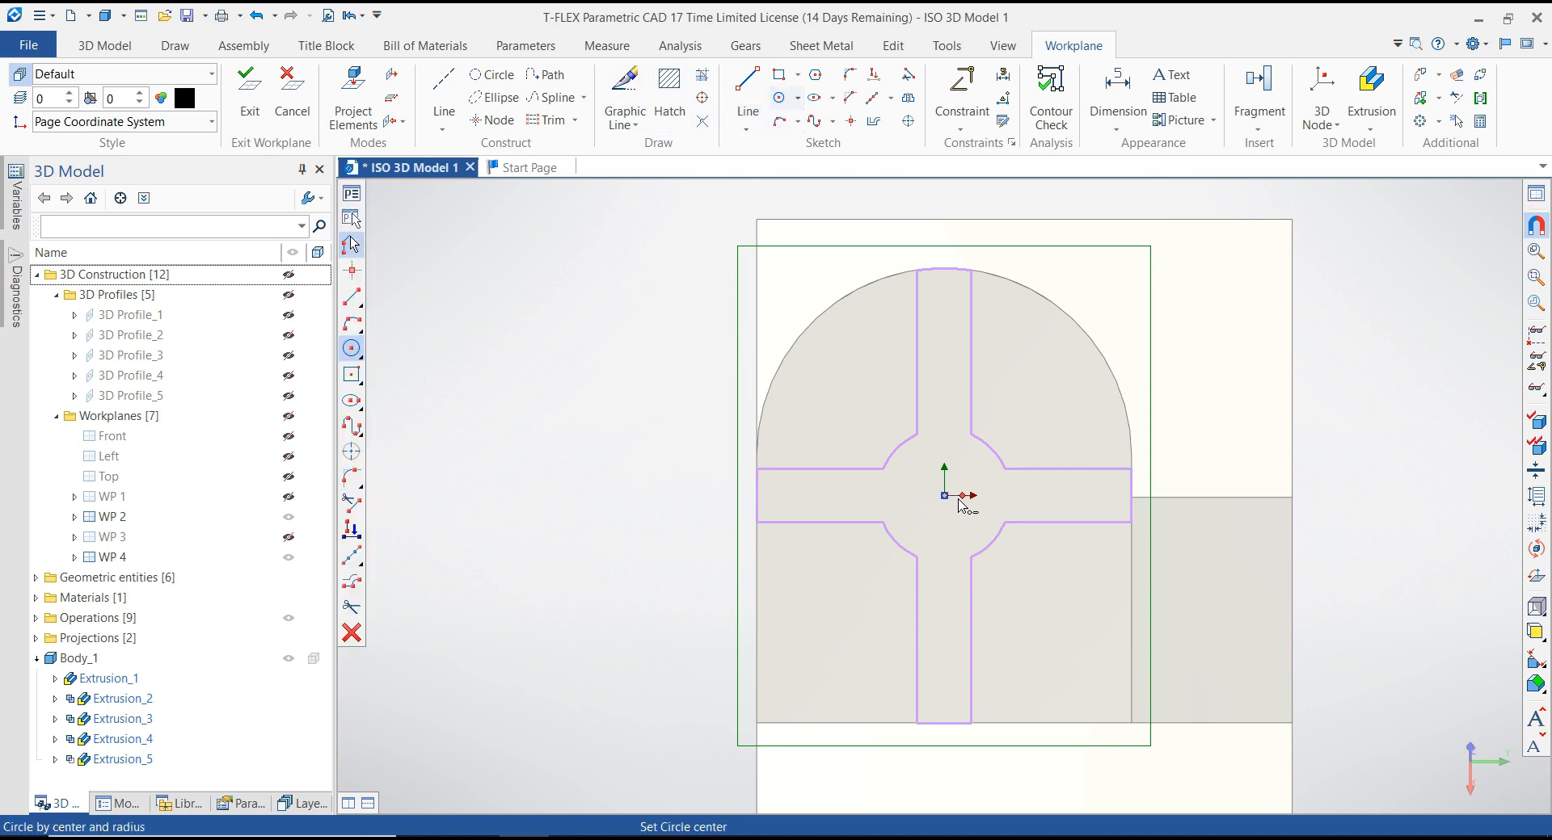
{"action": "left_click", "coordinate": [944, 496]}
{"action": "left_click", "coordinate": [958, 528]}
{"action": "key", "text": "Escape"}
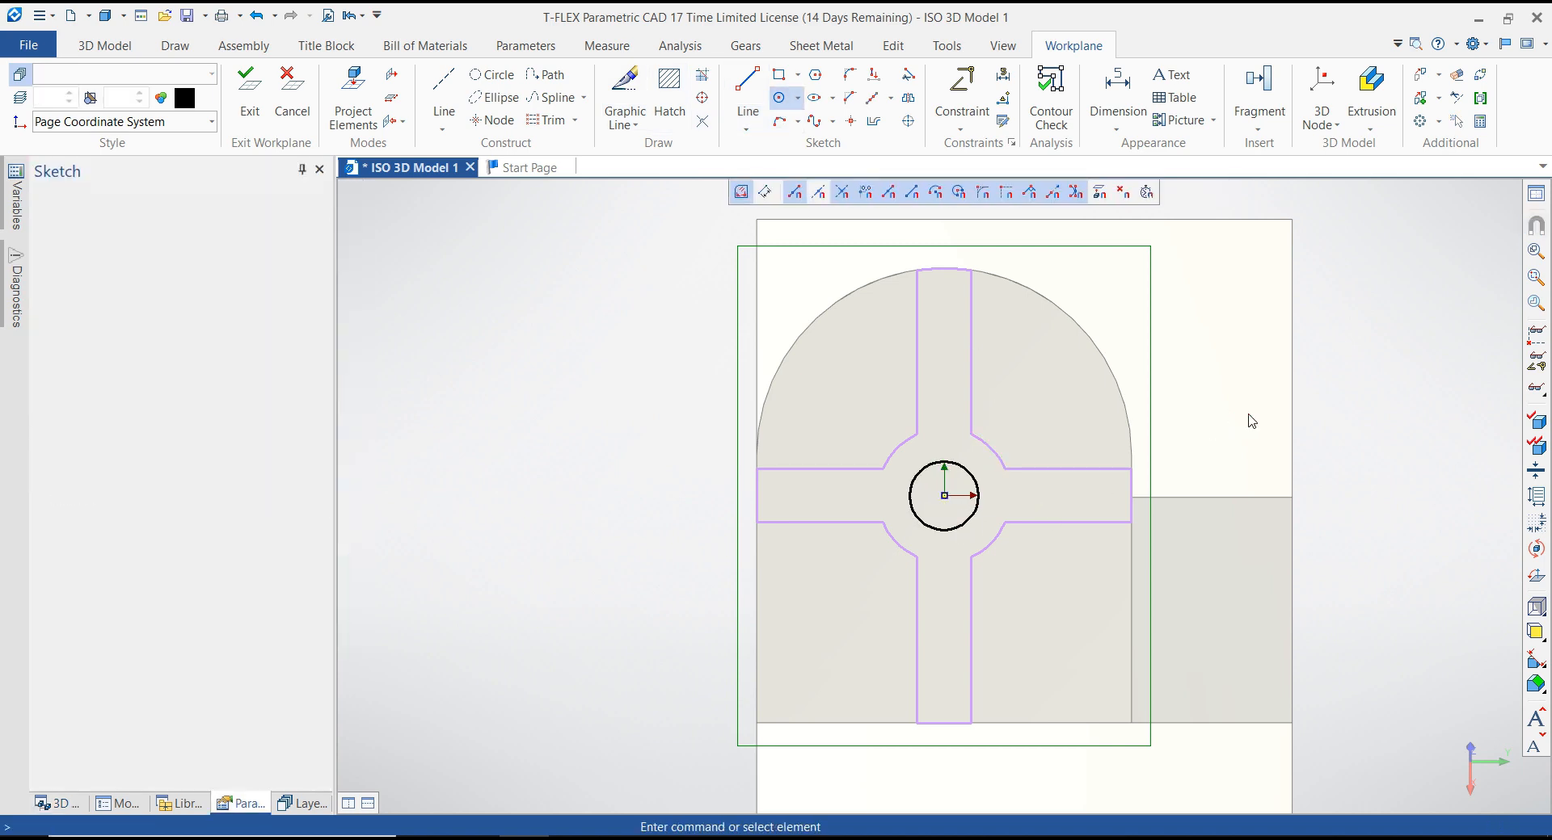
Step: Dimension the circle in the hub with a diameter of 15 mm and finish the sketch
{"action": "right_click", "coordinate": [1368, 396]}
{"action": "left_click", "coordinate": [1452, 363]}
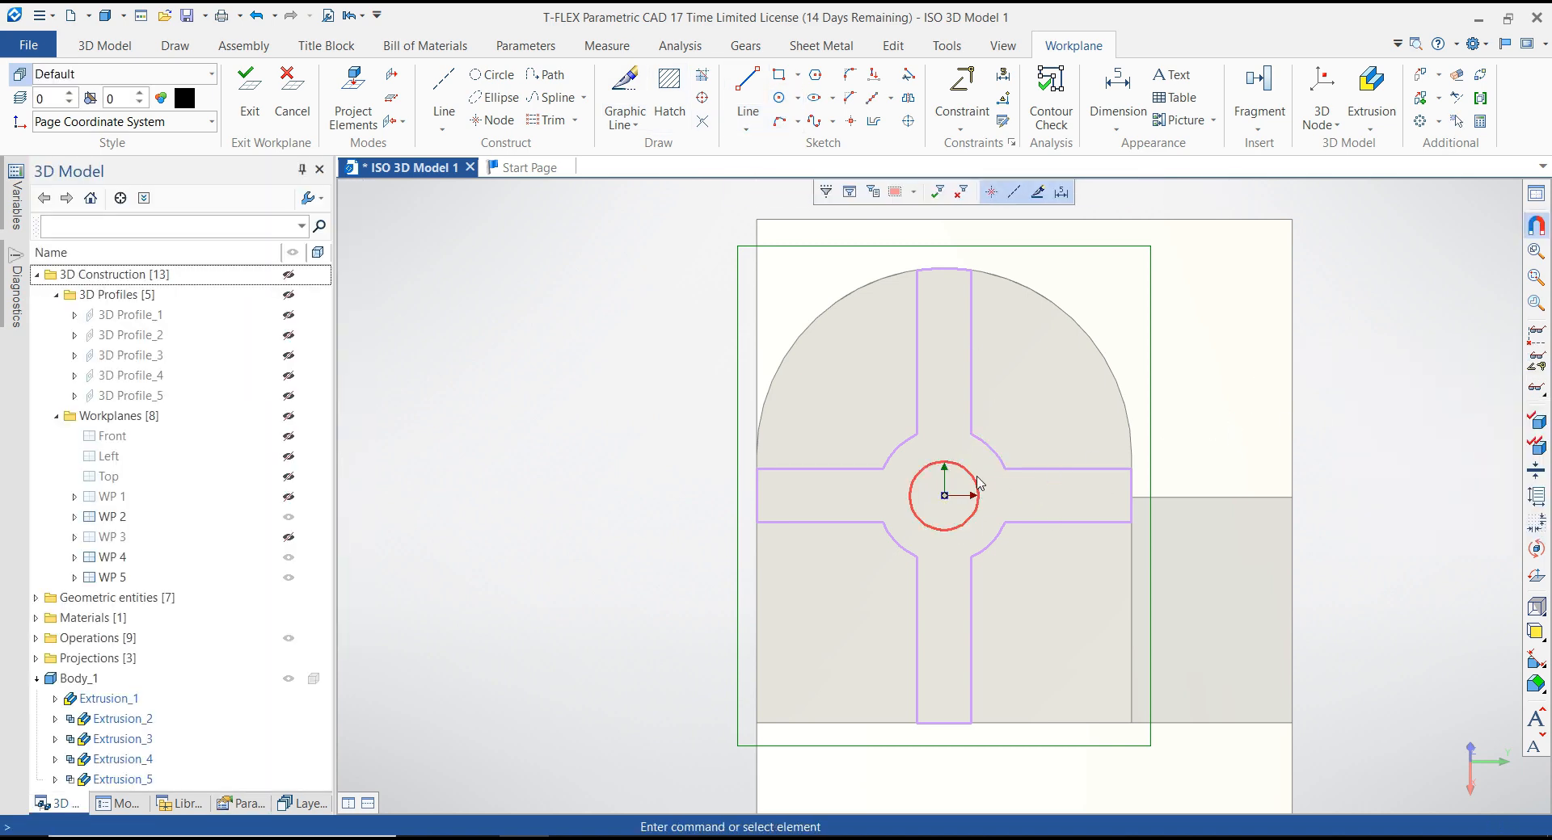
{"action": "left_click", "coordinate": [975, 483]}
{"action": "left_click", "coordinate": [1030, 398]}
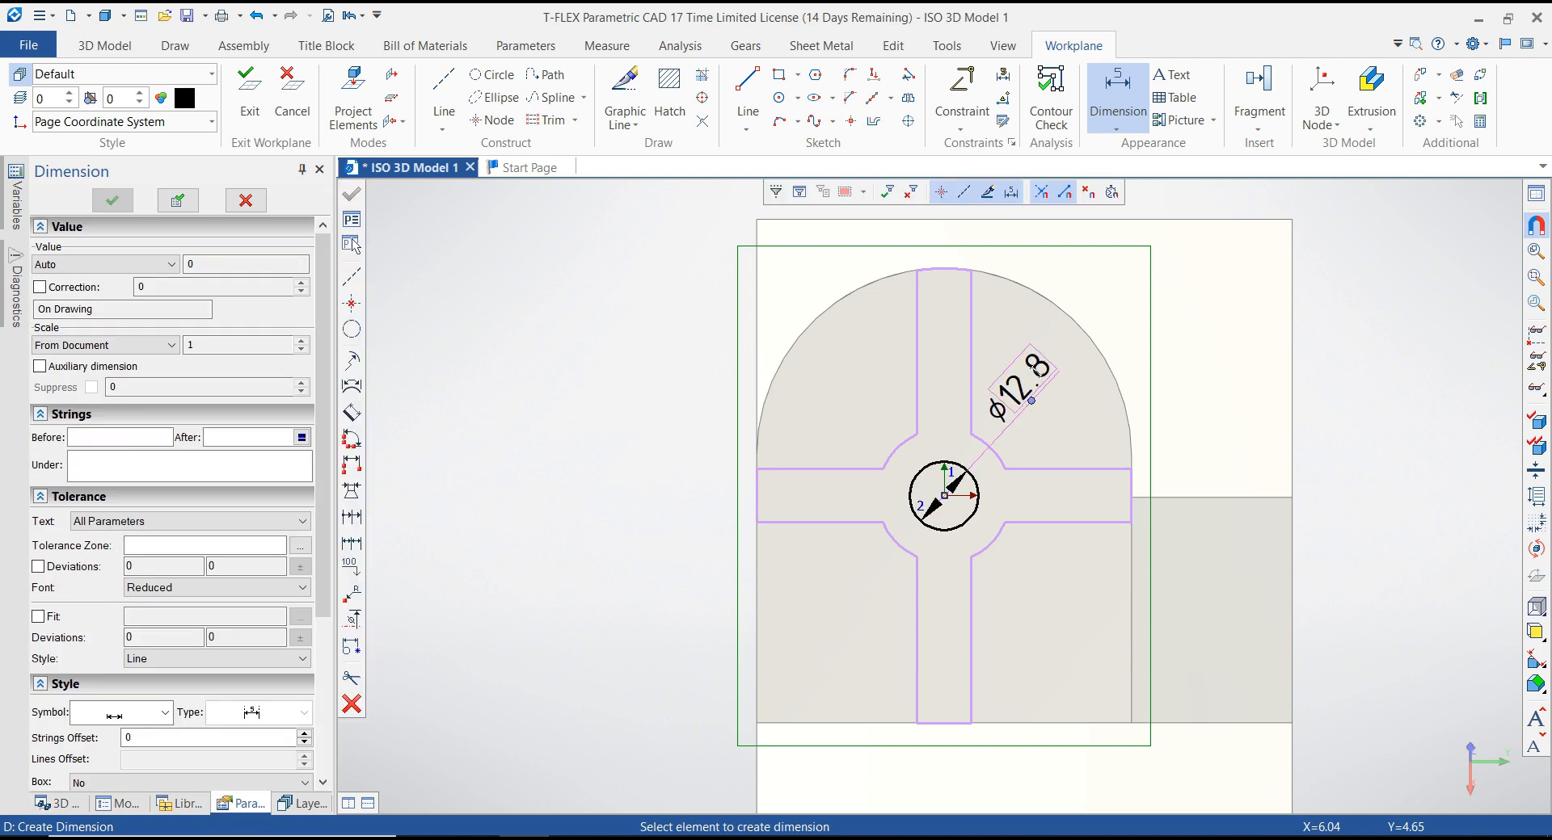
{"action": "type", "text": "1"}
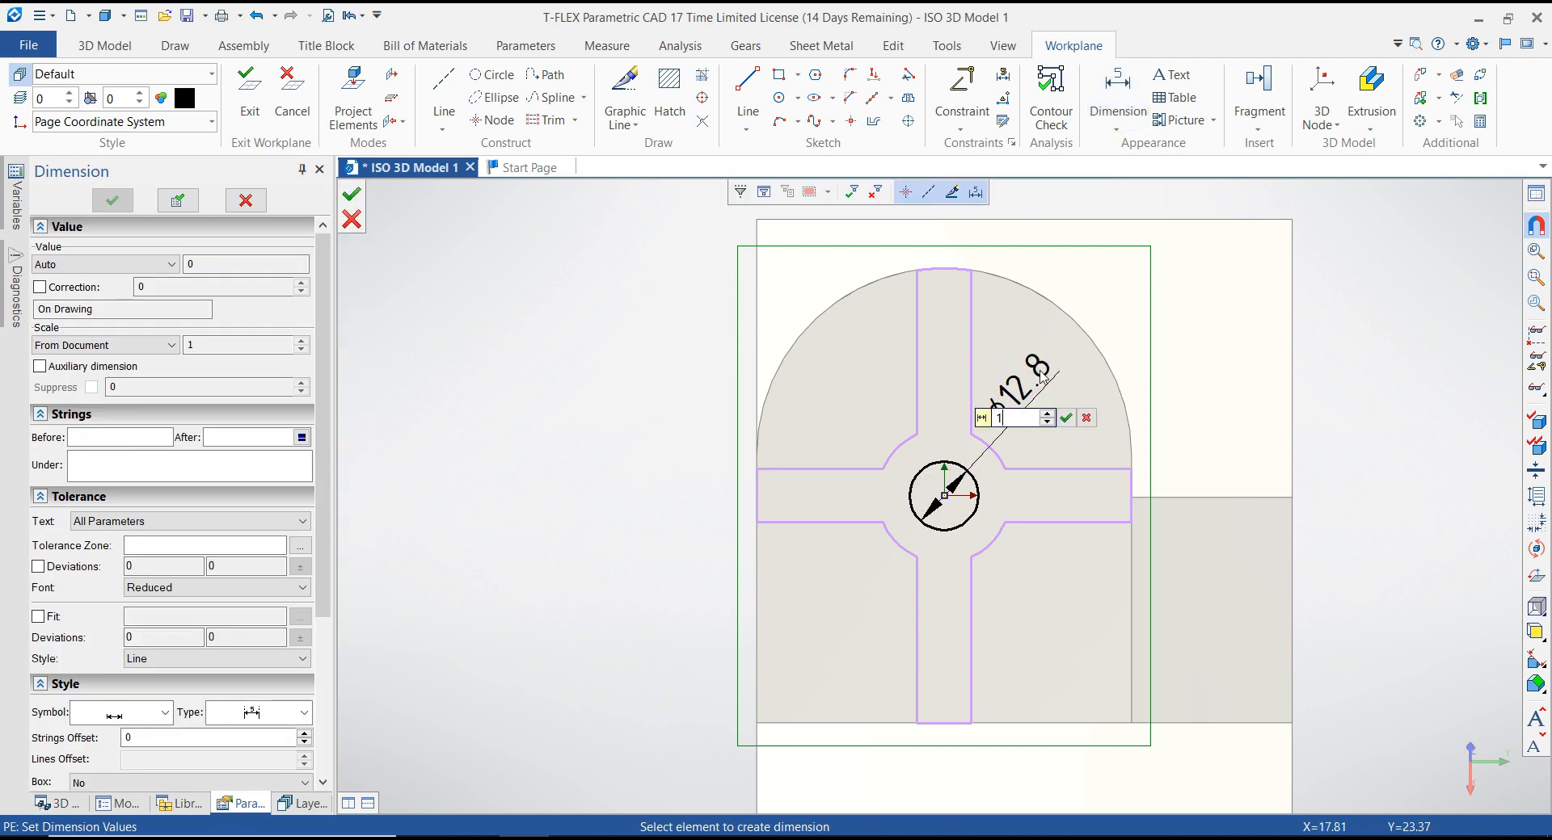
{"action": "type", "text": "5"}
{"action": "key", "text": "Return"}
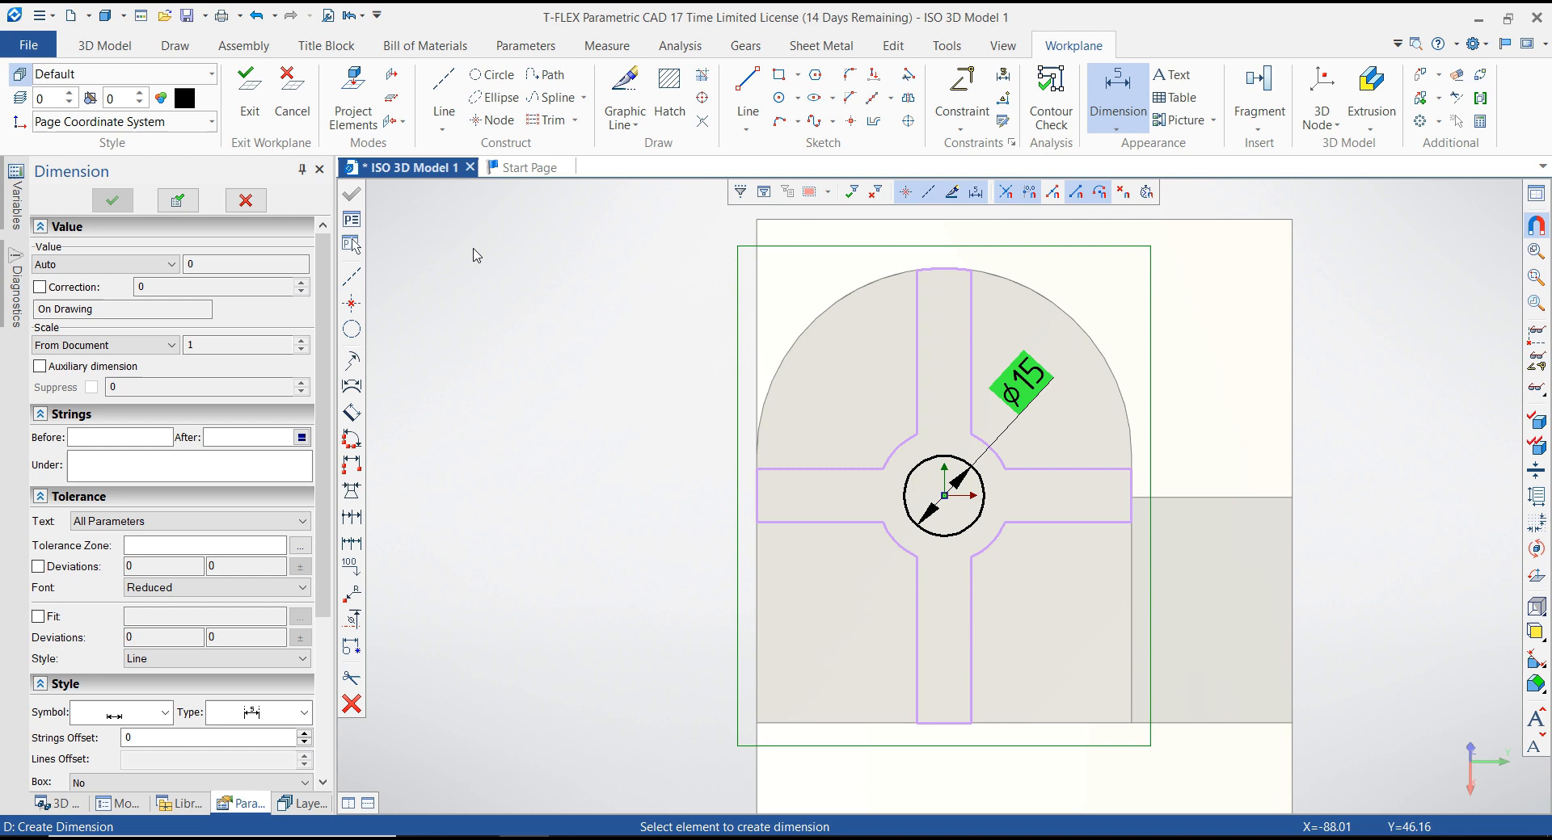
{"action": "left_click", "coordinate": [252, 94]}
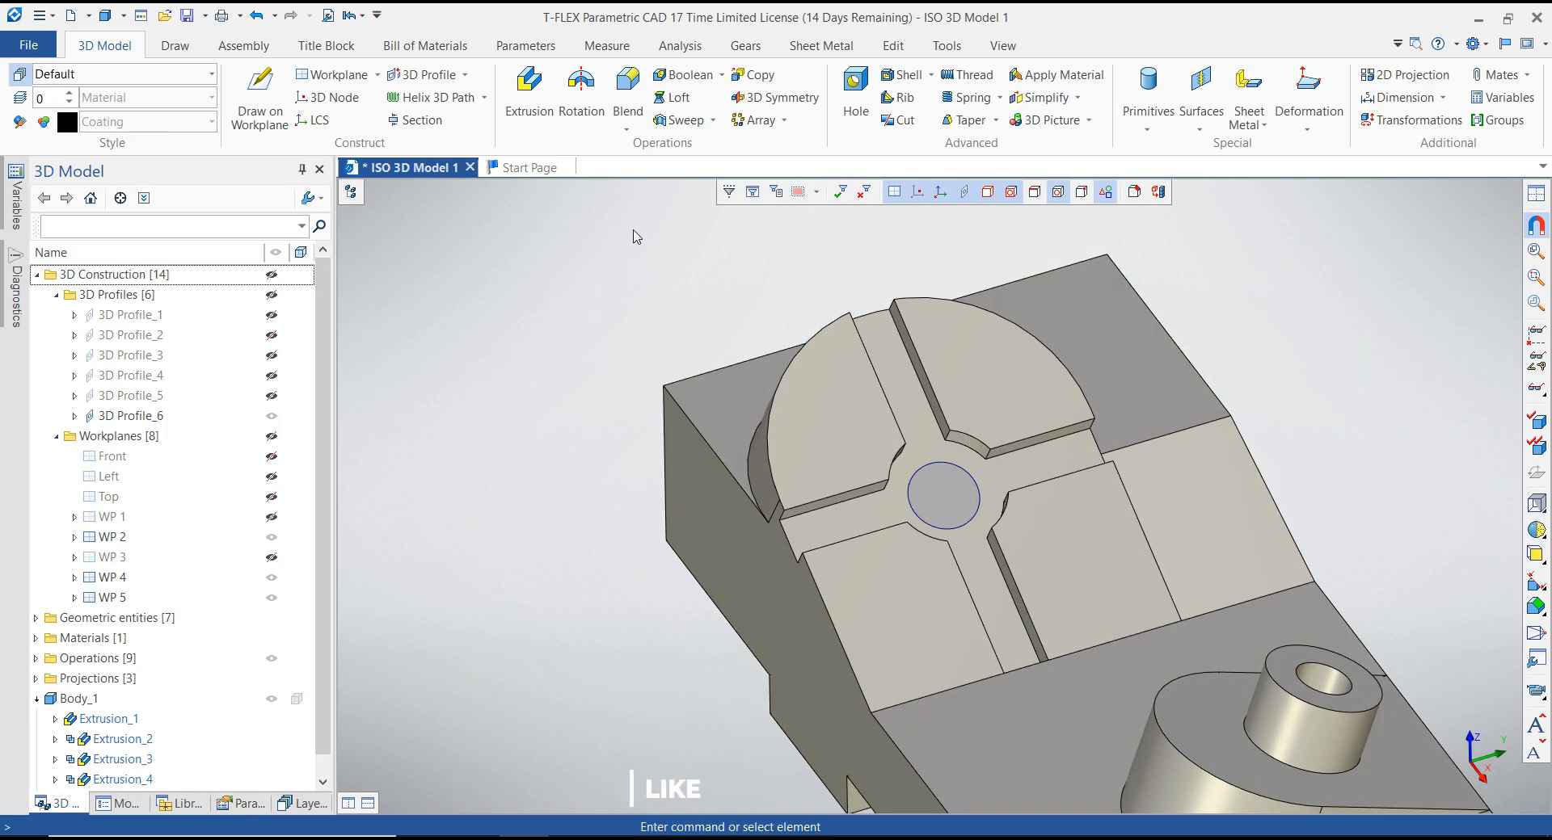
Step: Extrude the 15 mm circular profile Through All, subtracting it from the block, and hide the profile
{"action": "left_click", "coordinate": [969, 473]}
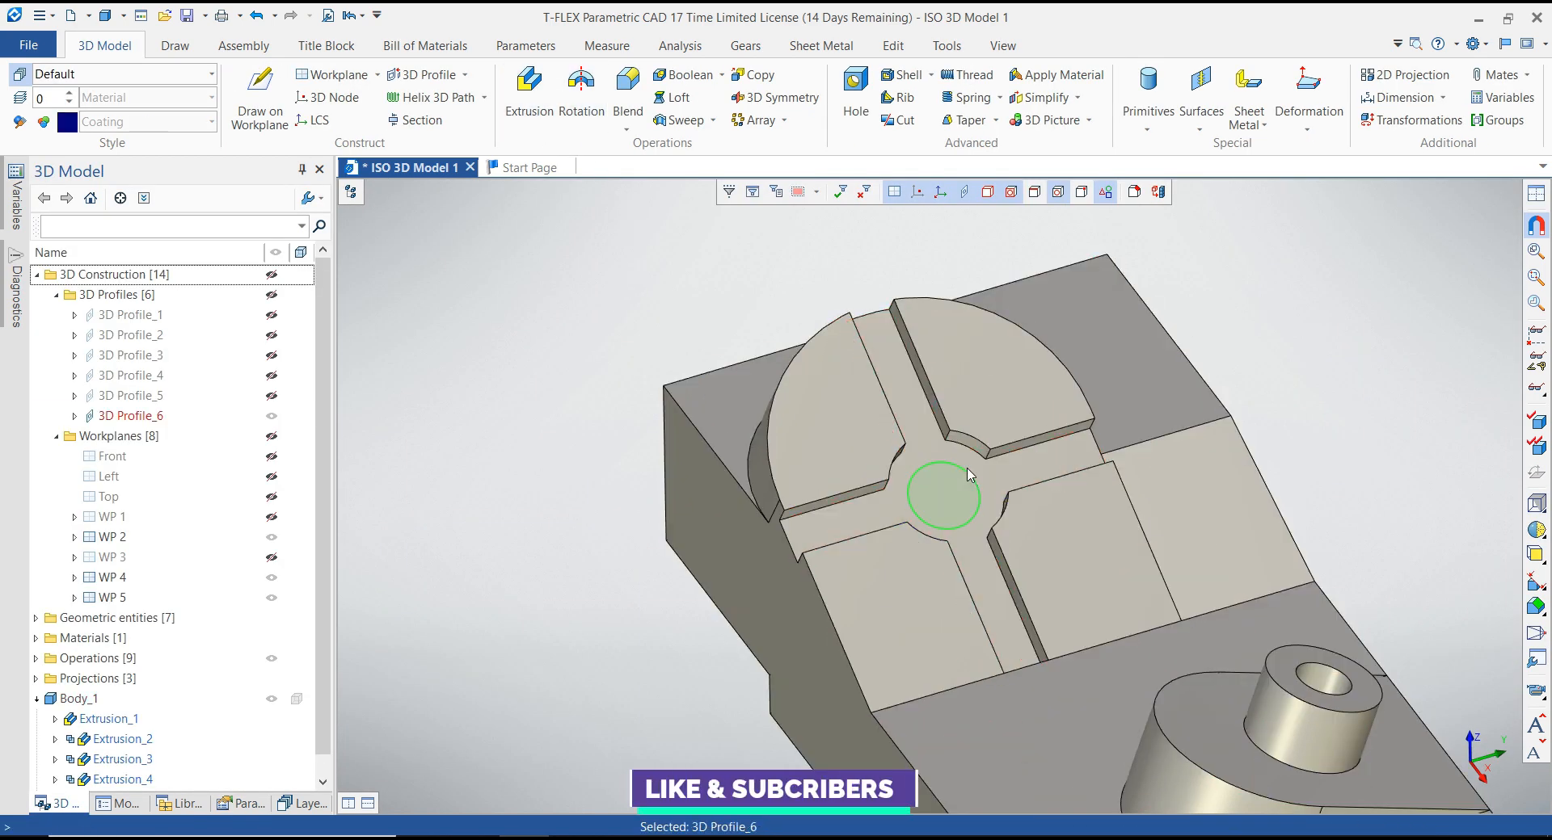
{"action": "left_click", "coordinate": [530, 89]}
{"action": "scroll", "coordinate": [587, 316], "scroll_direction": "down", "scroll_amount": 4}
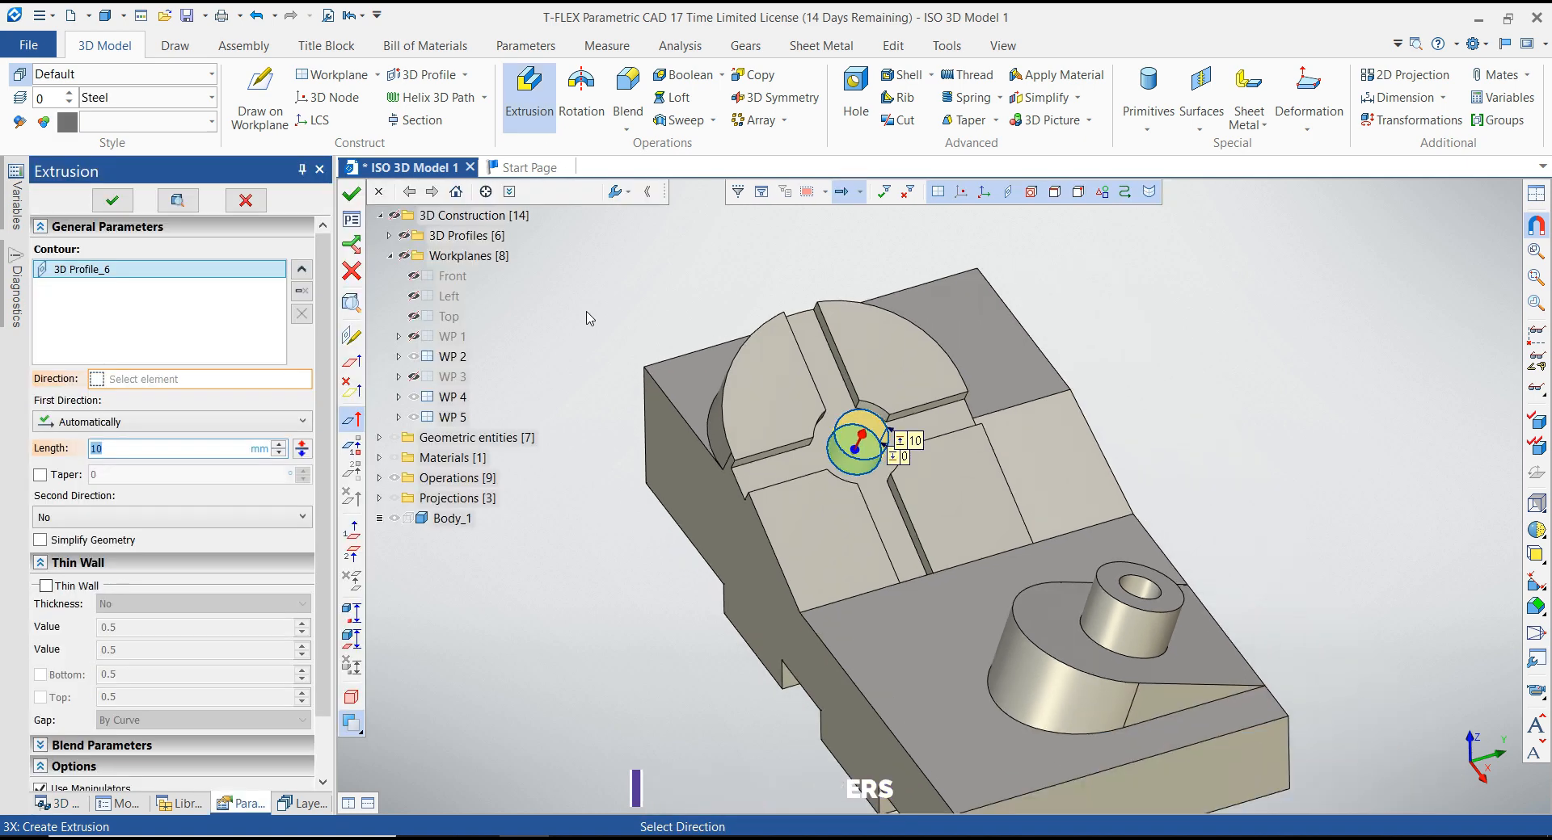
{"action": "middle_click_drag", "start_coordinate": [589, 318], "coordinate": [589, 318]}
{"action": "scroll", "coordinate": [592, 317], "scroll_direction": "up", "scroll_amount": 5}
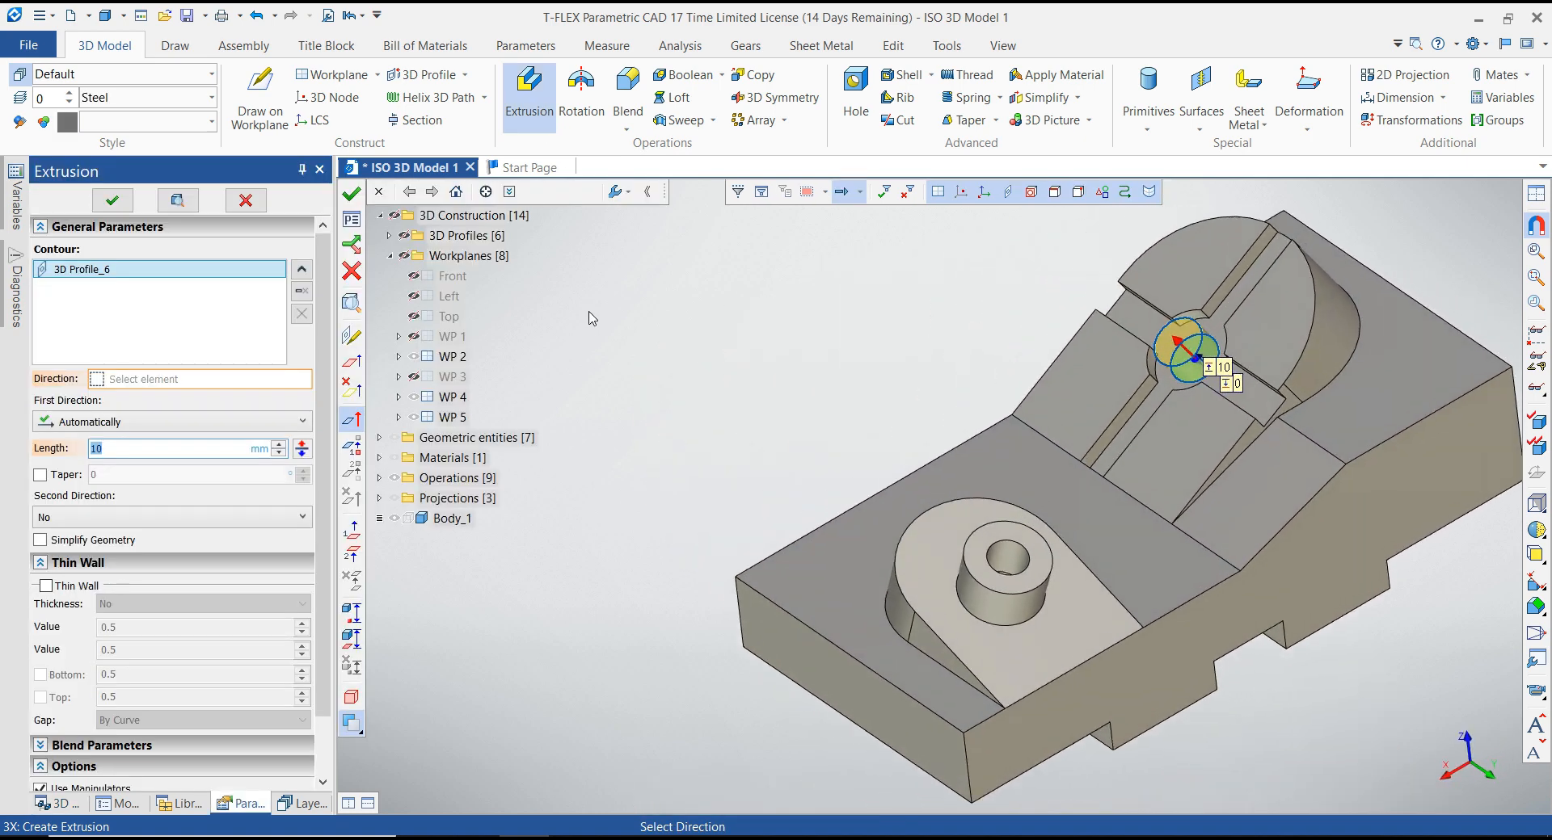
{"action": "scroll", "coordinate": [589, 317], "scroll_direction": "down", "scroll_amount": 3}
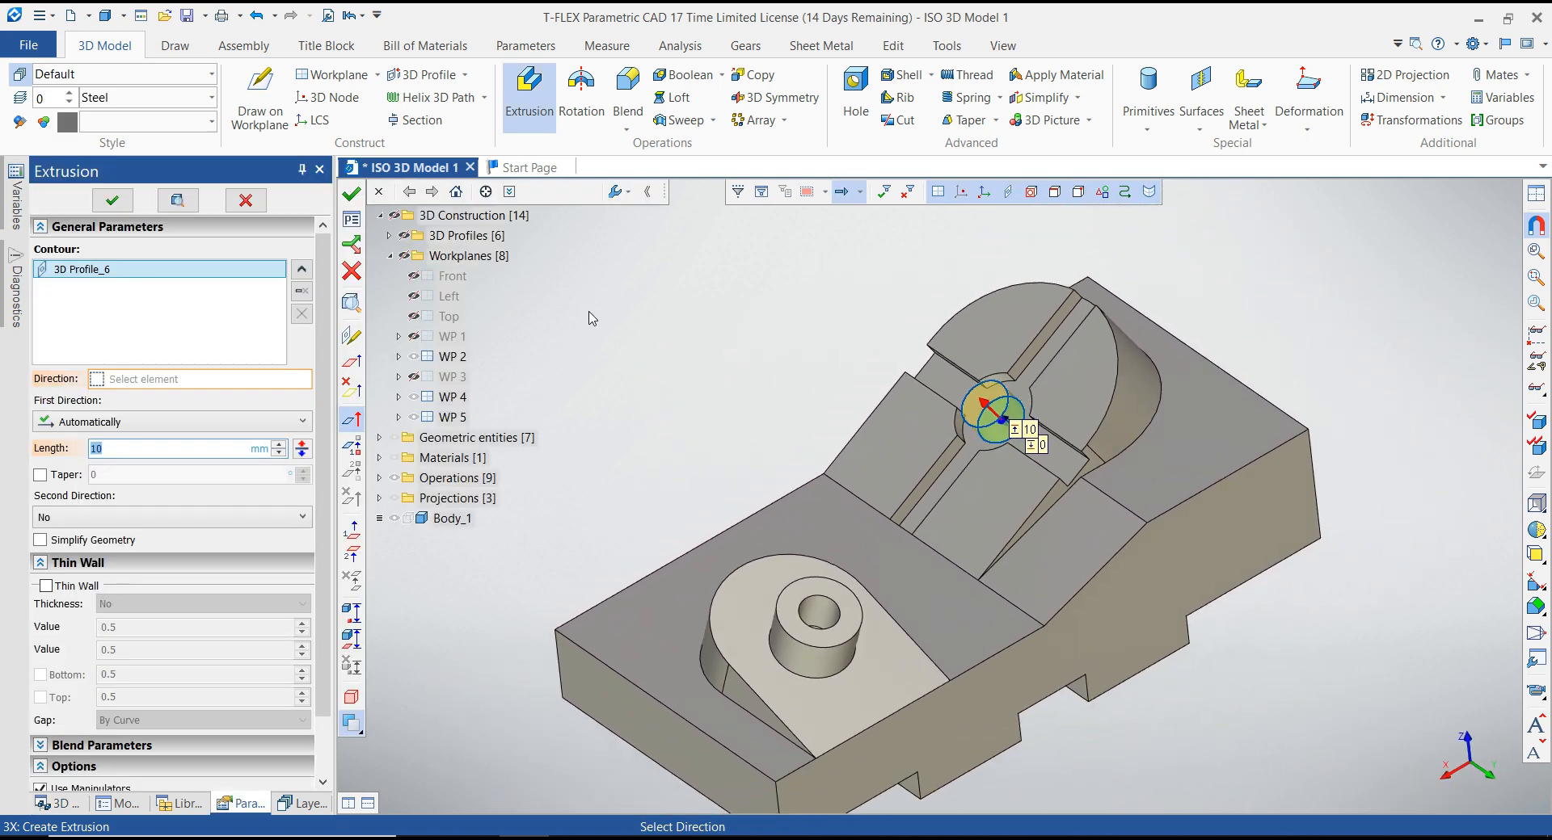
{"action": "left_click", "coordinate": [130, 422]}
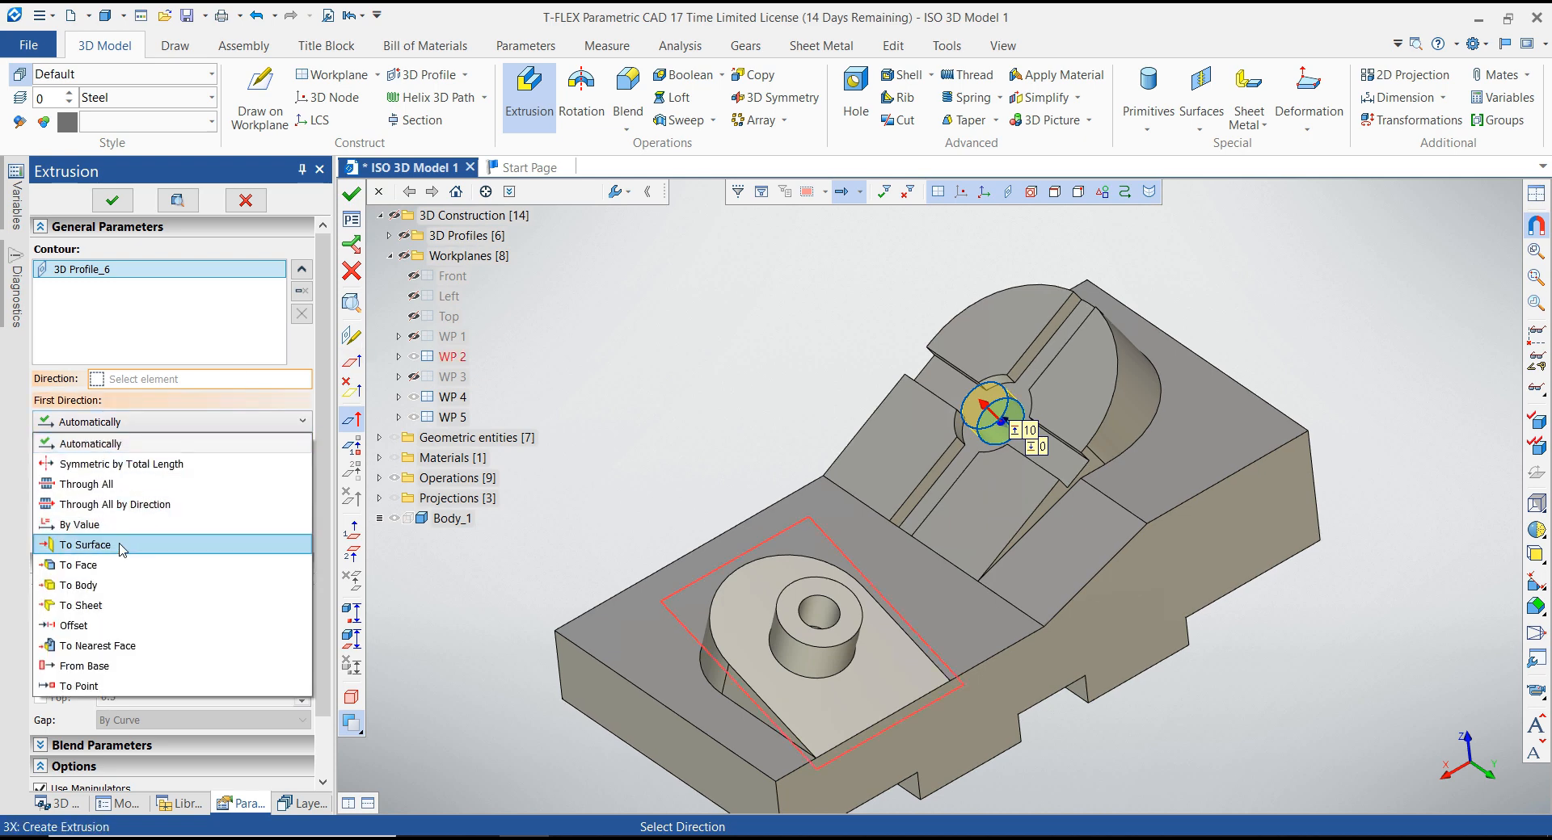
{"action": "left_click", "coordinate": [121, 485]}
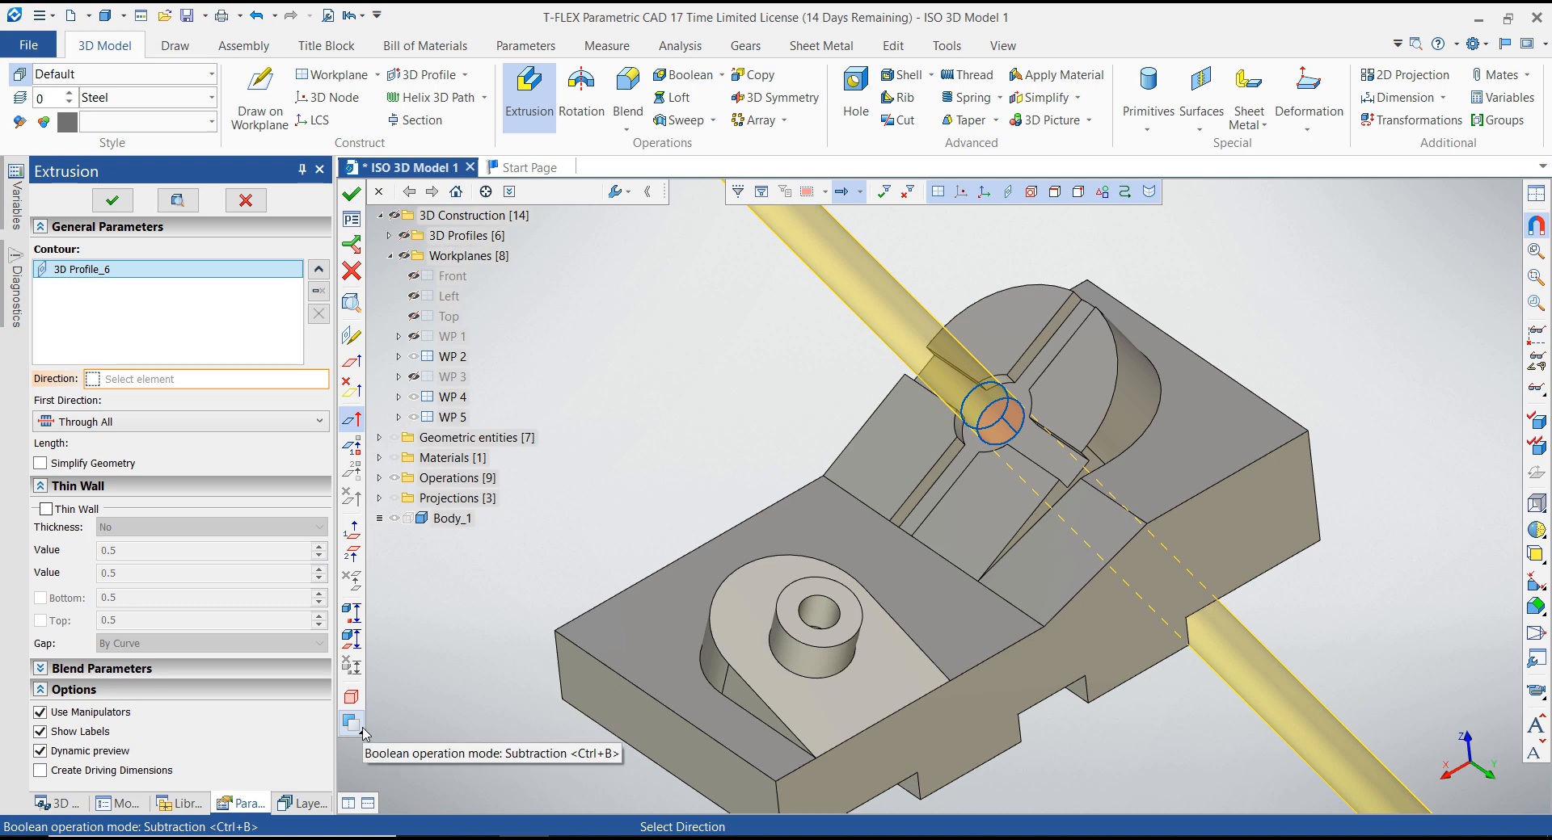
{"action": "left_click", "coordinate": [112, 200]}
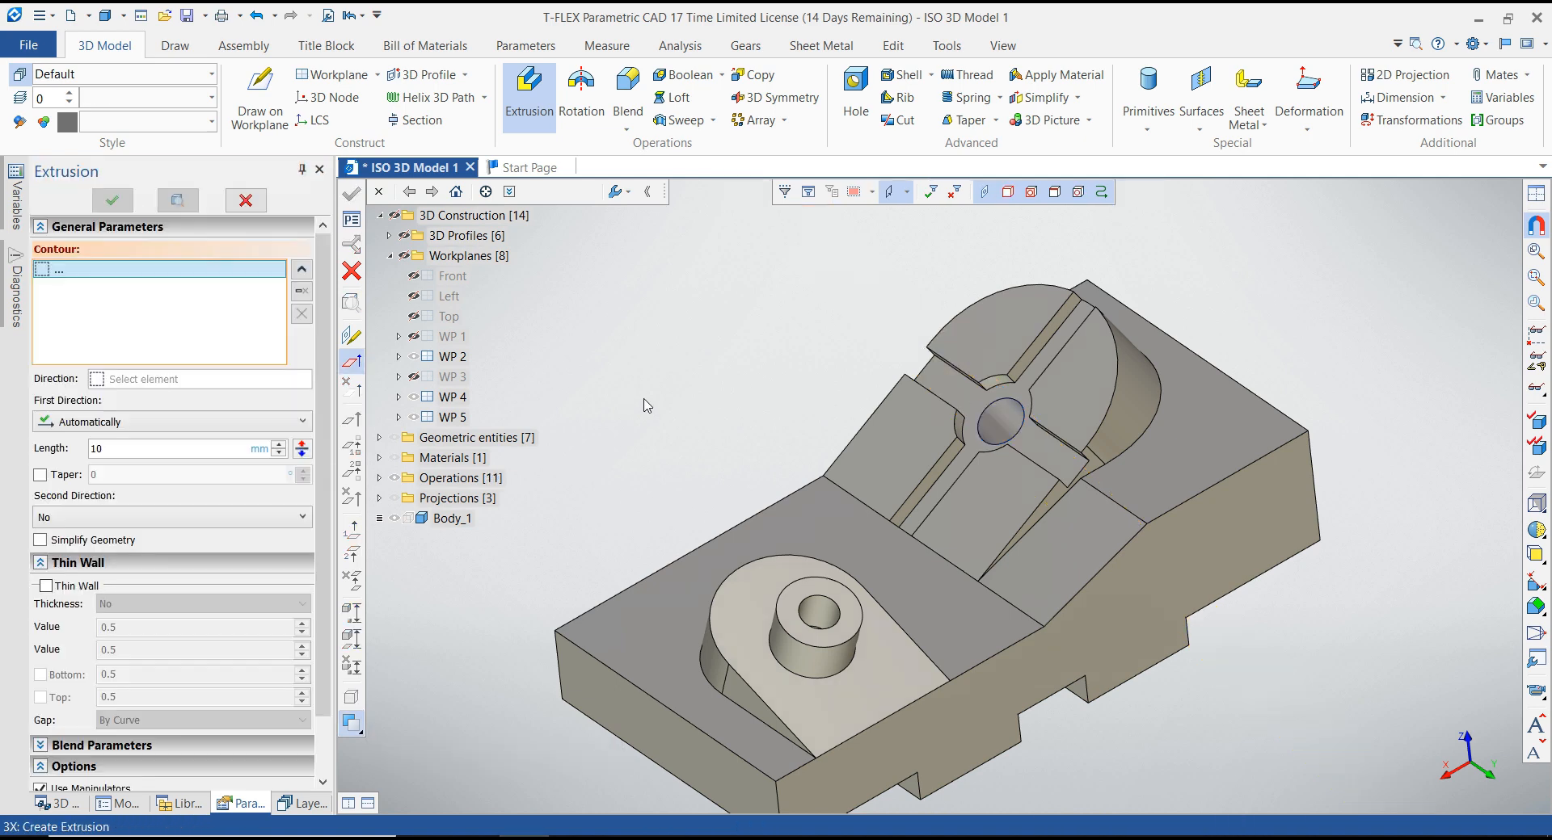
{"action": "key", "text": "Escape"}
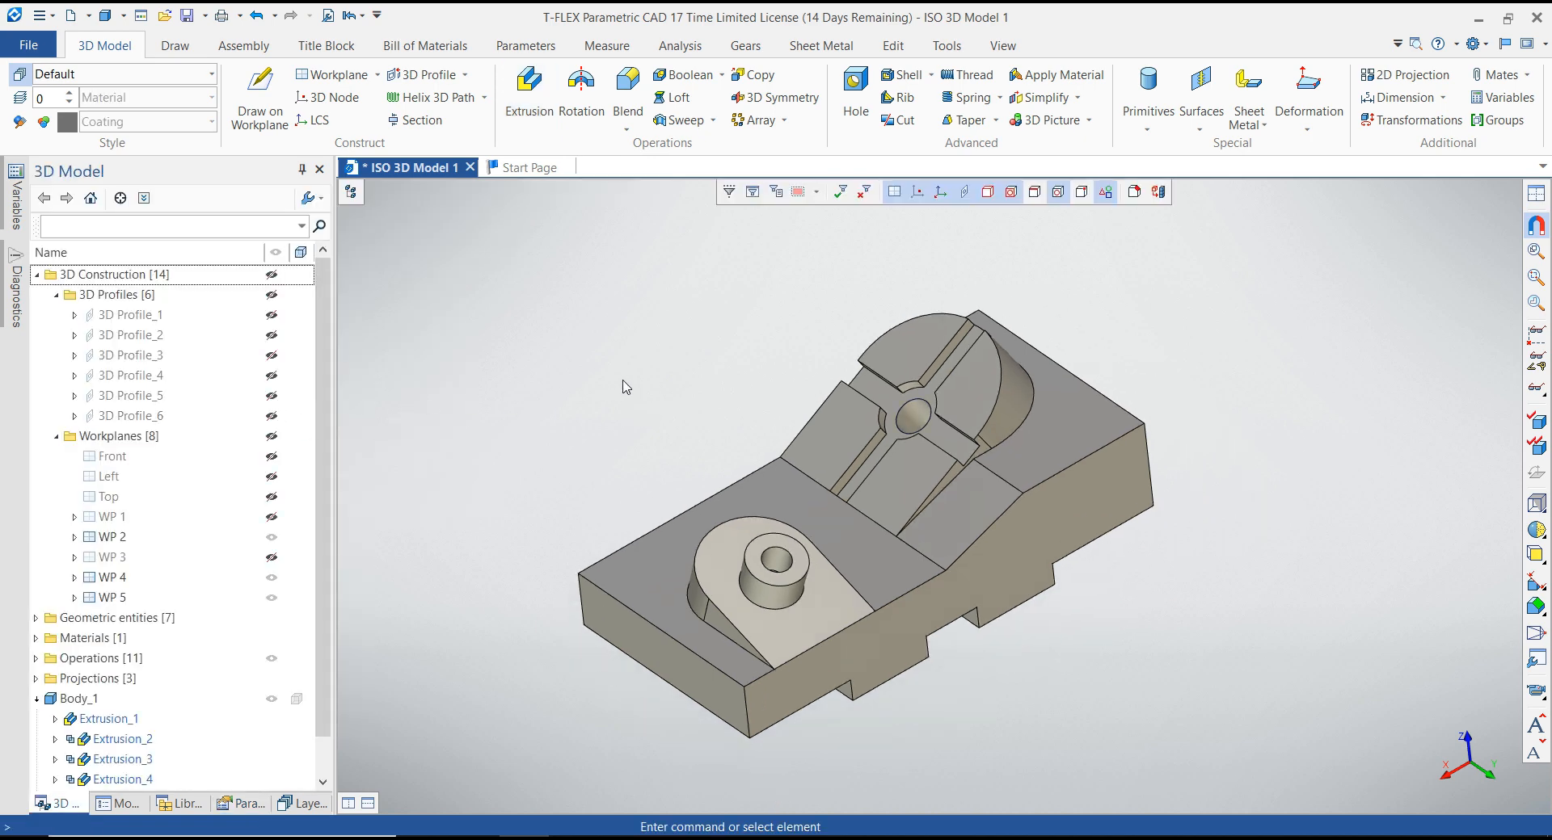
Step: Open a sketch on the block's long stepped side face and draw a circle about 76 mm in diameter above the foot of the slope
{"action": "middle_click_drag", "start_coordinate": [623, 382], "coordinate": [643, 405]}
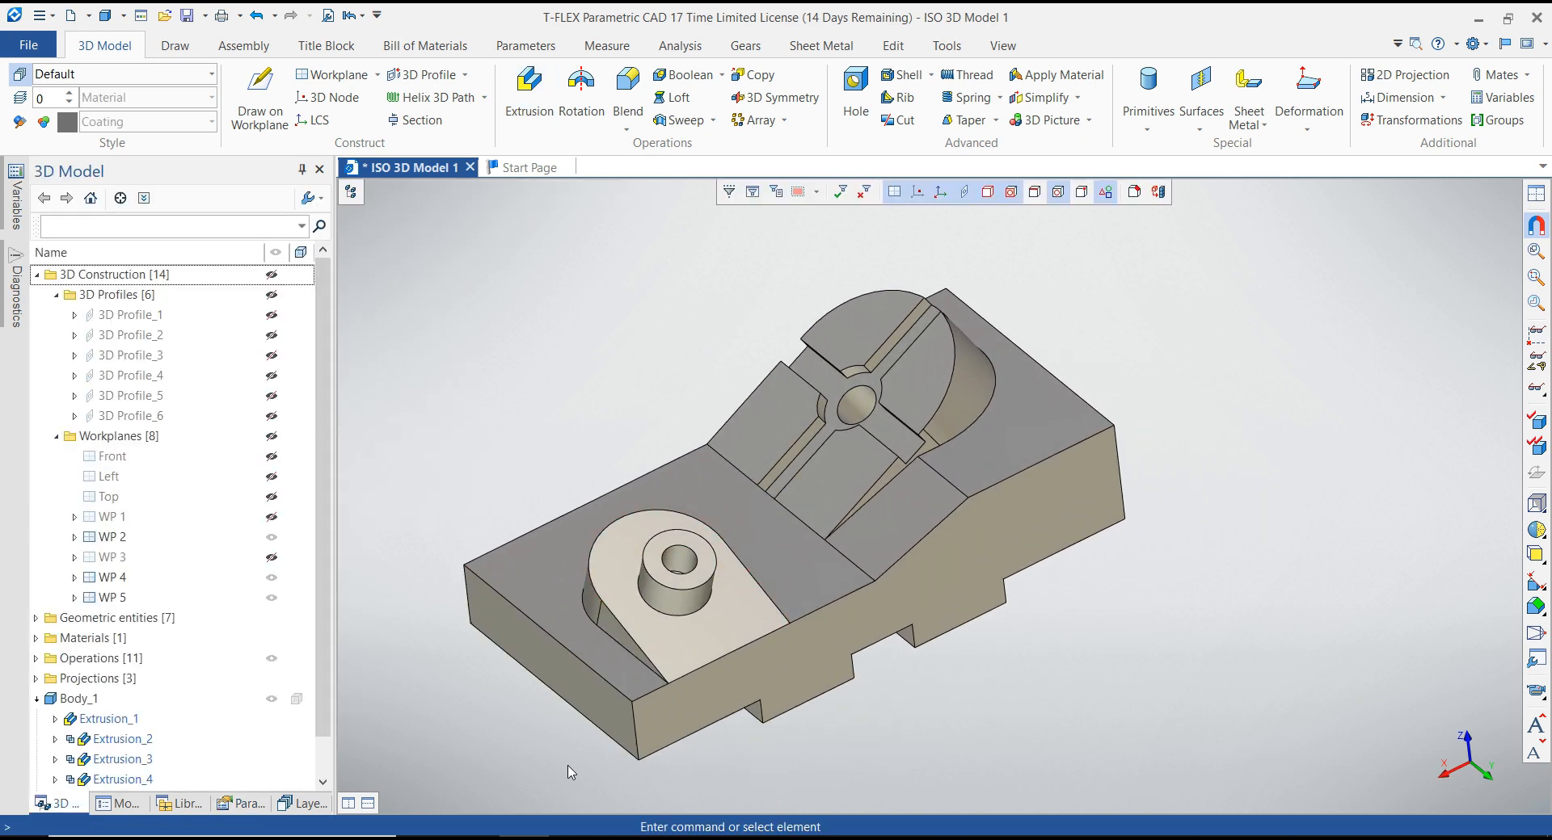
{"action": "key", "text": "alt+Tab"}
{"action": "left_click", "coordinate": [1019, 622]}
{"action": "scroll", "coordinate": [987, 675], "scroll_direction": "down", "scroll_amount": 2}
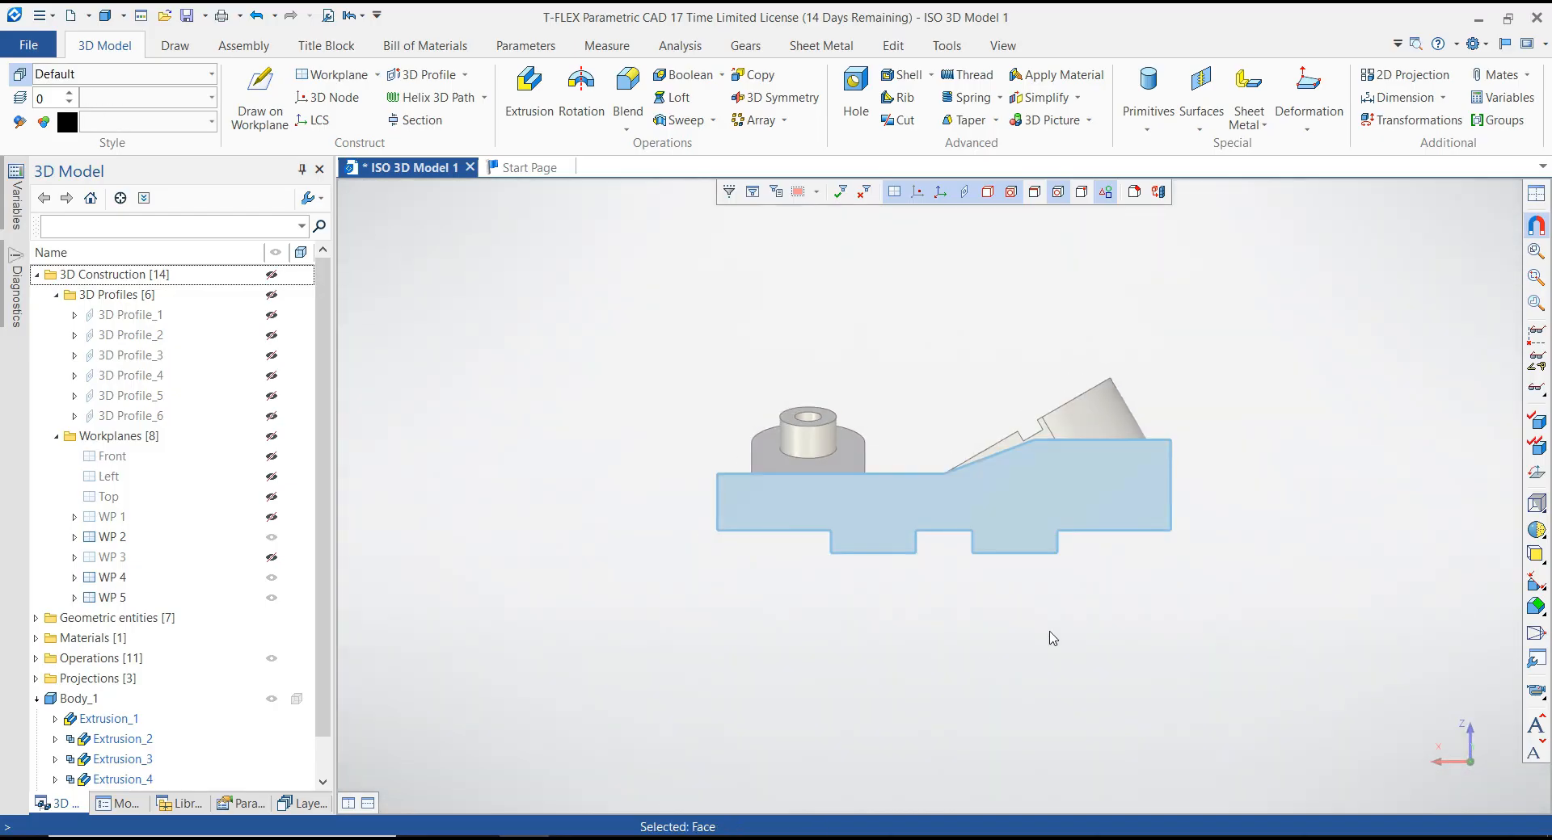
{"action": "scroll", "coordinate": [1213, 449], "scroll_direction": "up", "scroll_amount": 5}
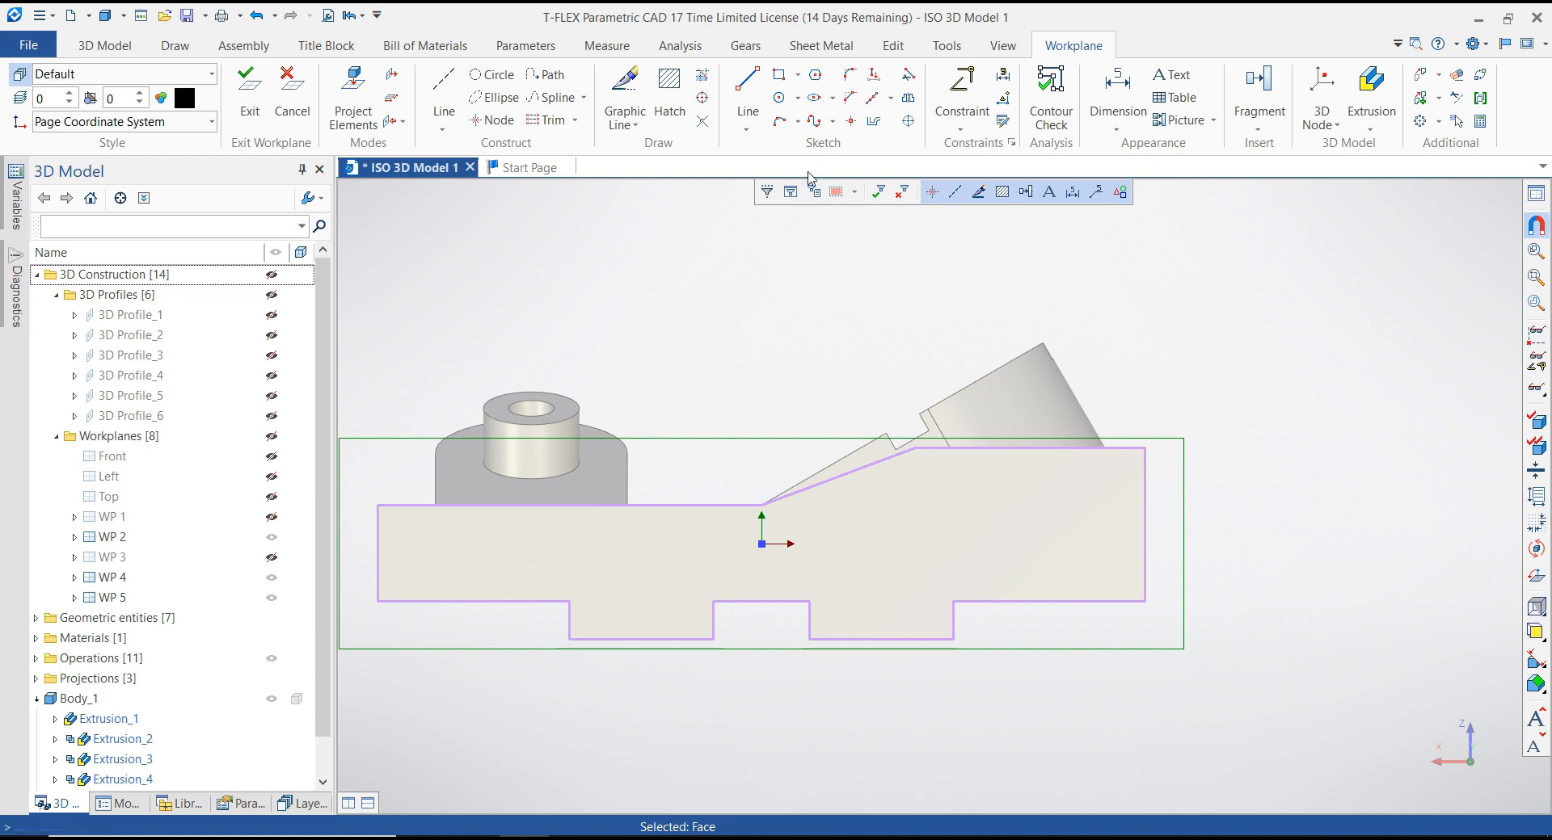
{"action": "left_click", "coordinate": [760, 338]}
{"action": "left_click", "coordinate": [890, 272]}
{"action": "key", "text": "Escape"}
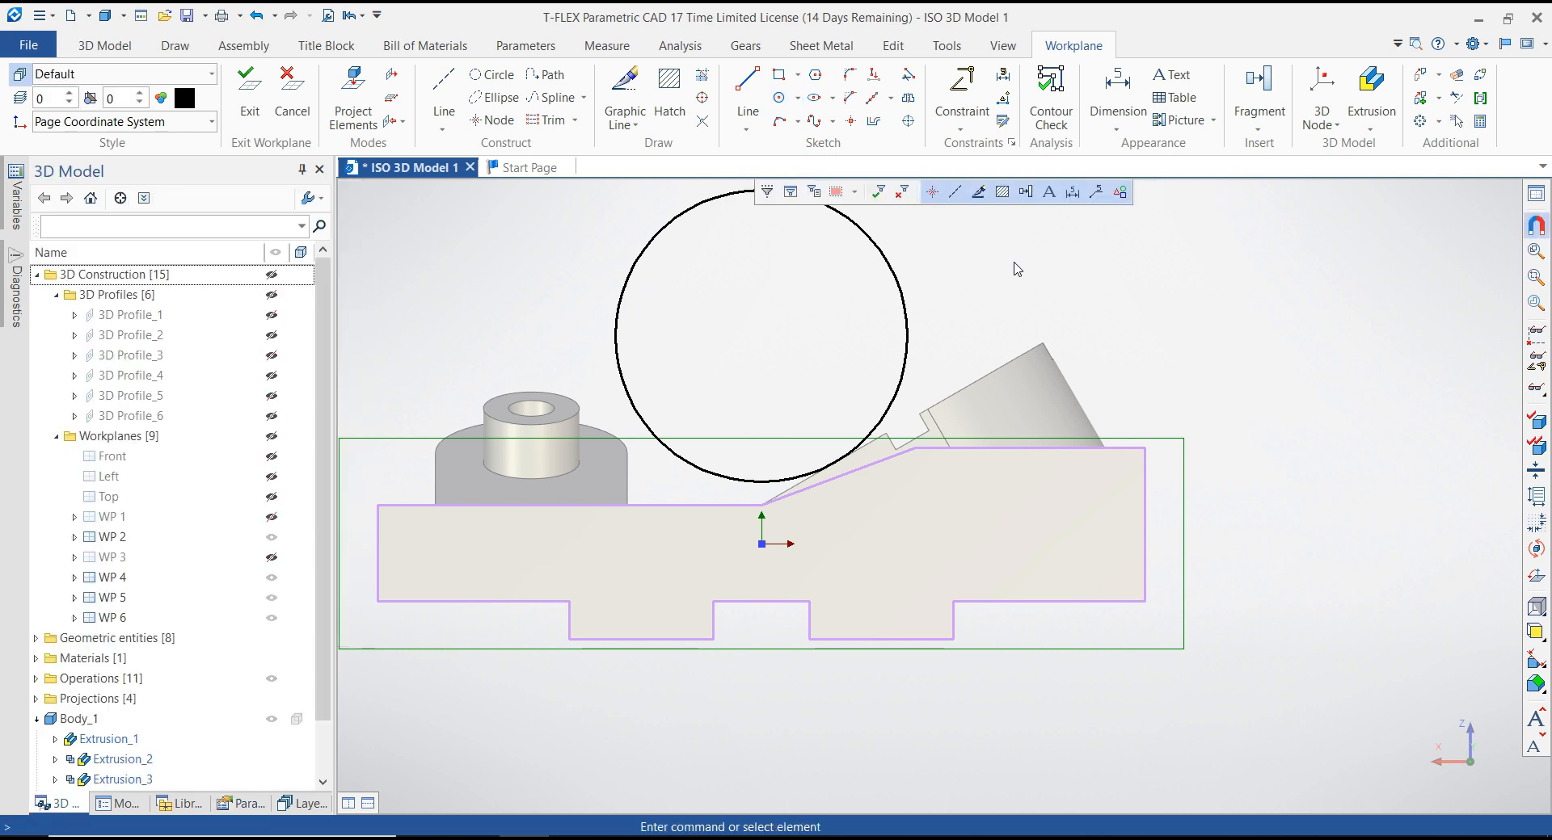
Step: Dimension the circle above the block with a diameter of 100 mm
{"action": "right_click", "coordinate": [1026, 262]}
{"action": "left_click", "coordinate": [1216, 225]}
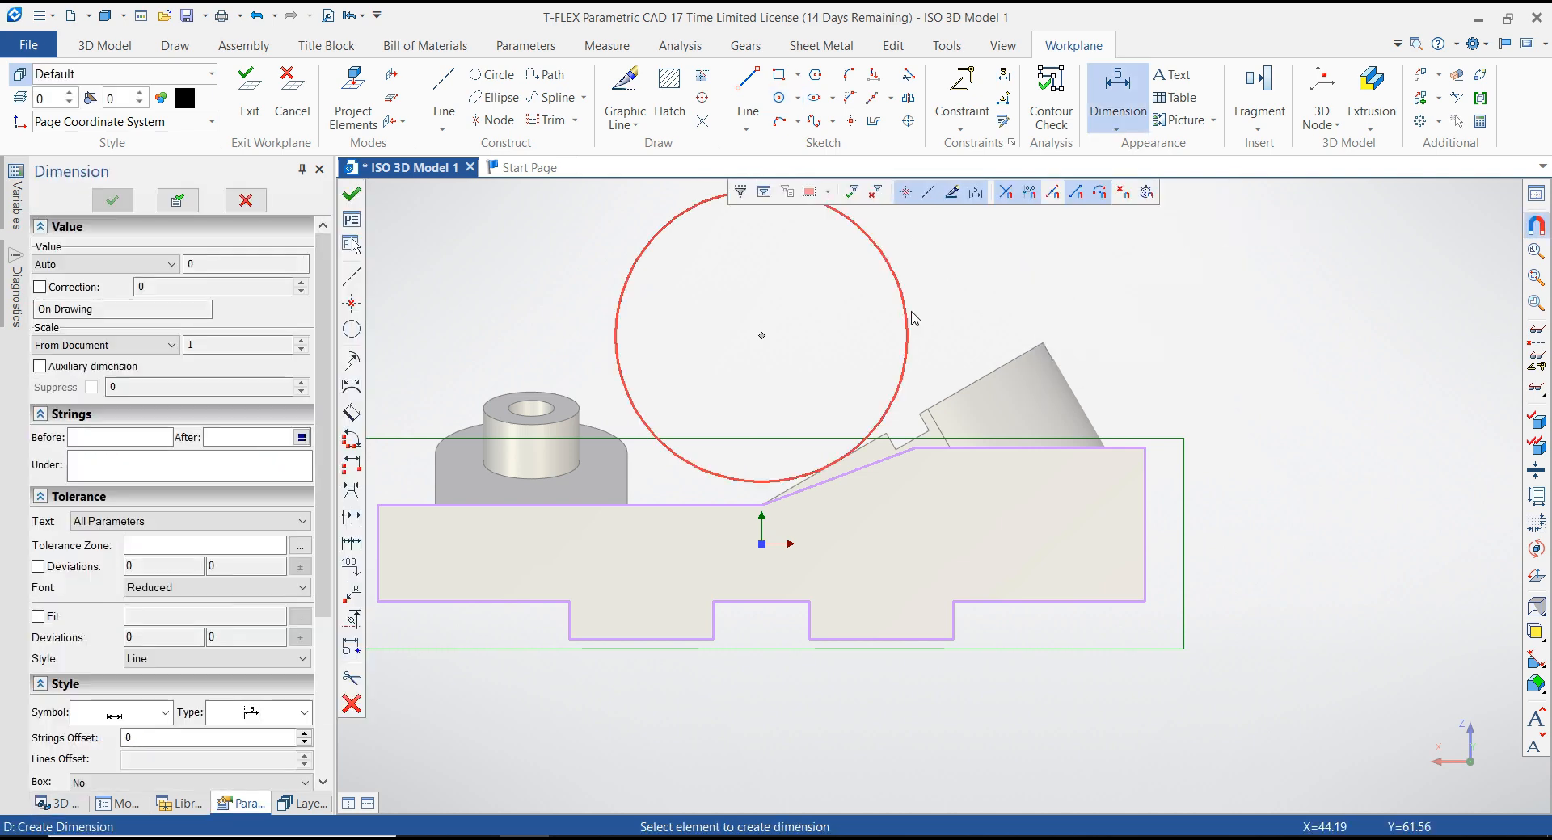
{"action": "left_click", "coordinate": [910, 316]}
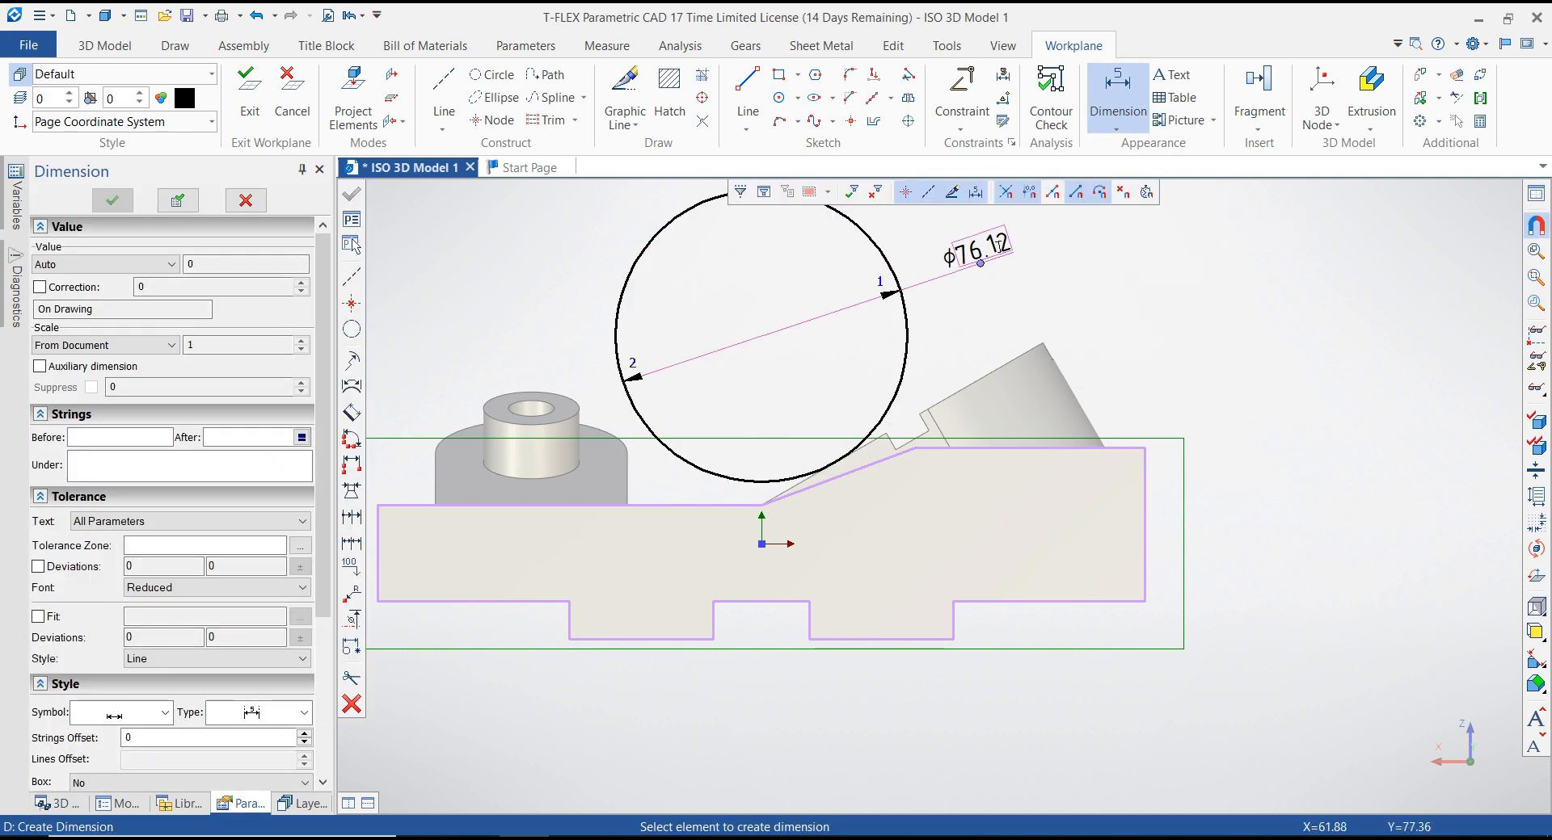
{"action": "left_click", "coordinate": [1000, 249]}
{"action": "type", "text": "1"}
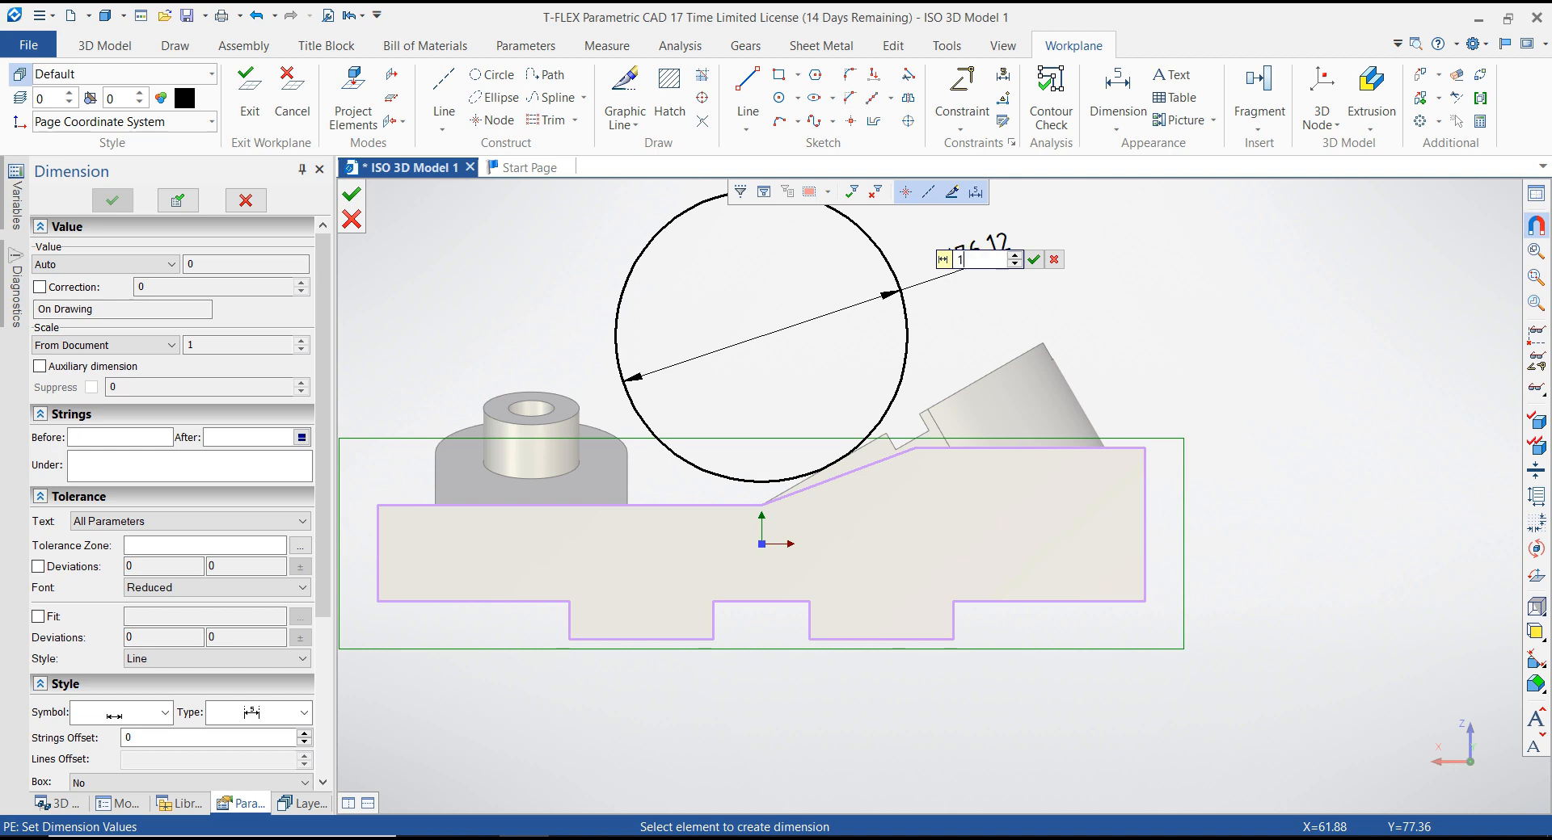
{"action": "type", "text": "00"}
{"action": "key", "text": "Return"}
{"action": "scroll", "coordinate": [799, 396], "scroll_direction": "up", "scroll_amount": 2}
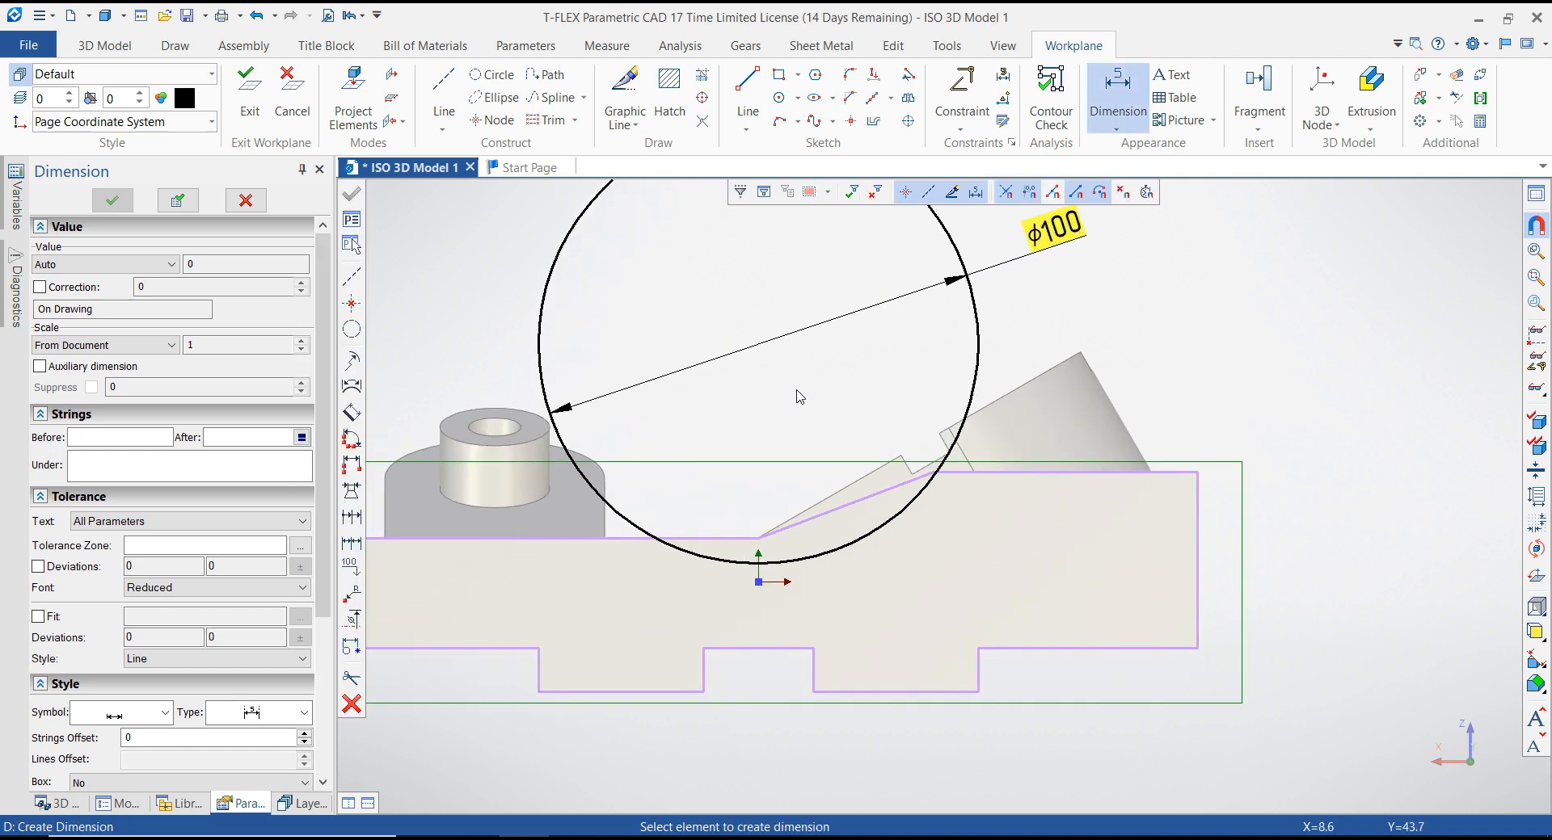
{"action": "scroll", "coordinate": [938, 477], "scroll_direction": "up", "scroll_amount": 3}
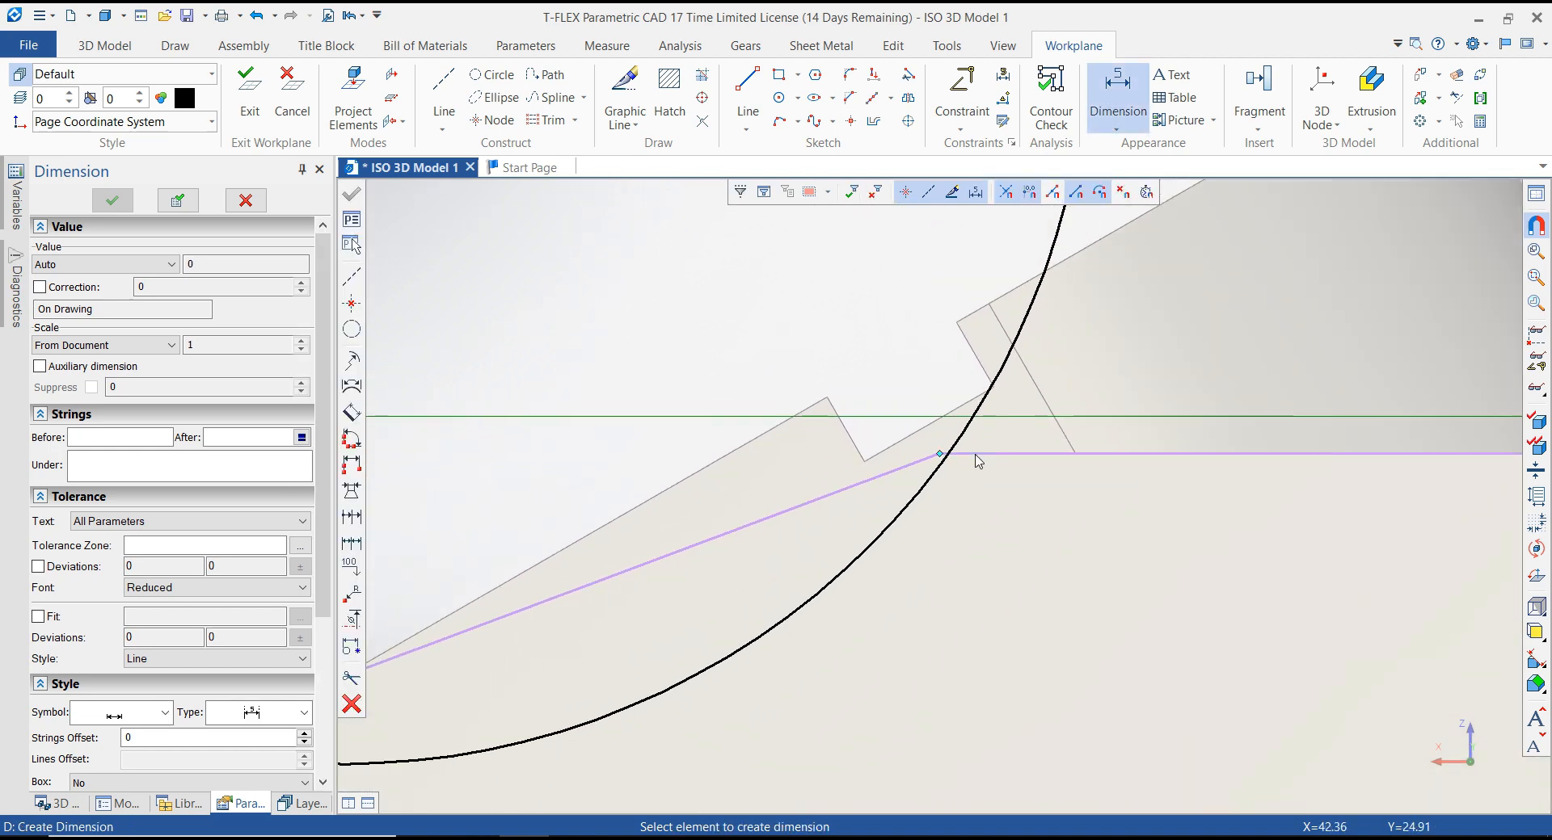
{"action": "scroll", "coordinate": [974, 460], "scroll_direction": "down", "scroll_amount": 2}
{"action": "scroll", "coordinate": [972, 461], "scroll_direction": "down", "scroll_amount": 2}
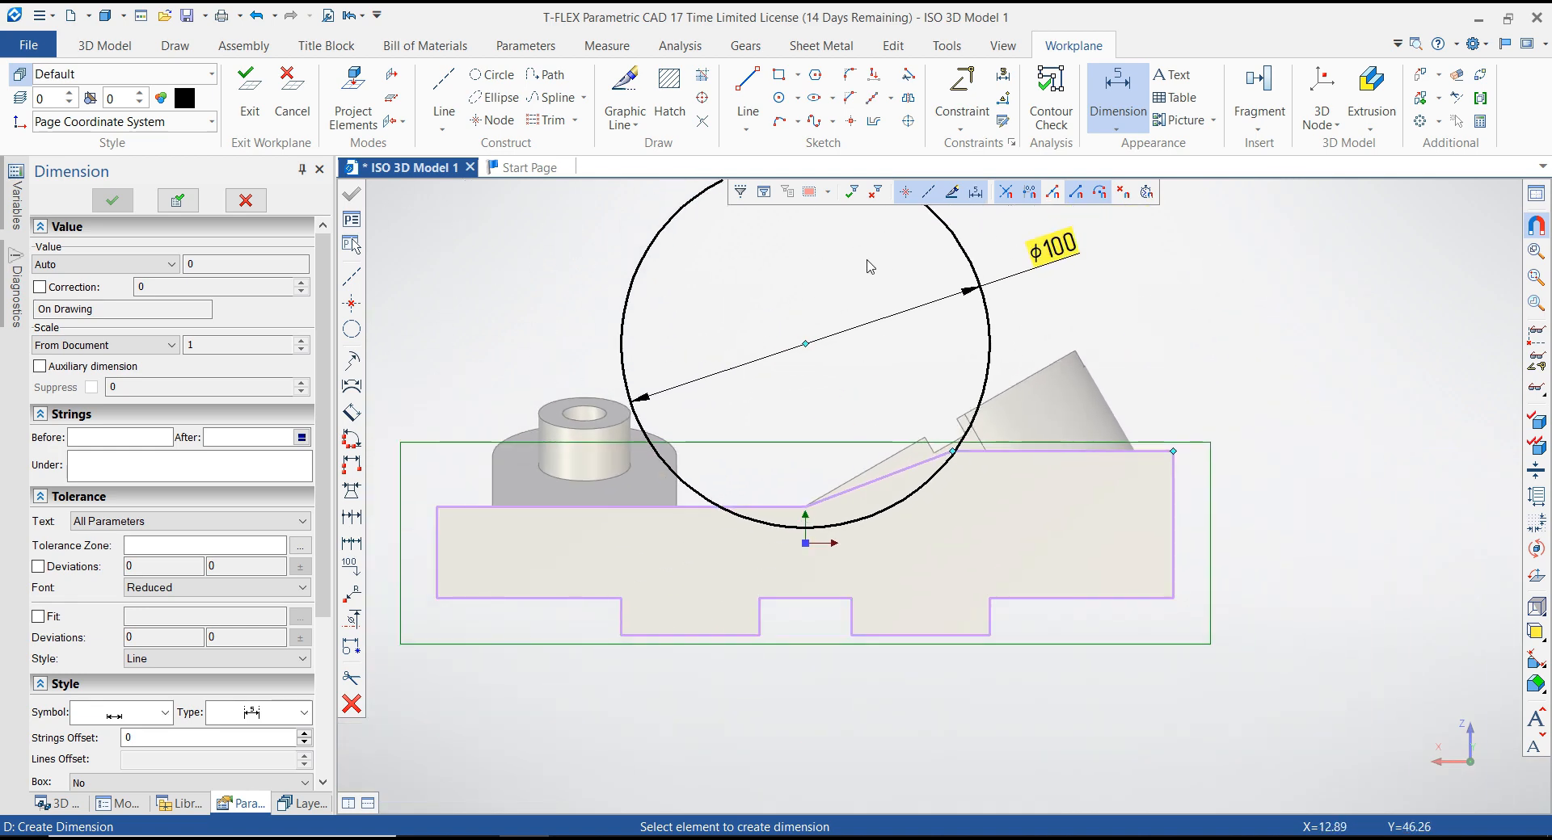
{"action": "key", "text": "Escape"}
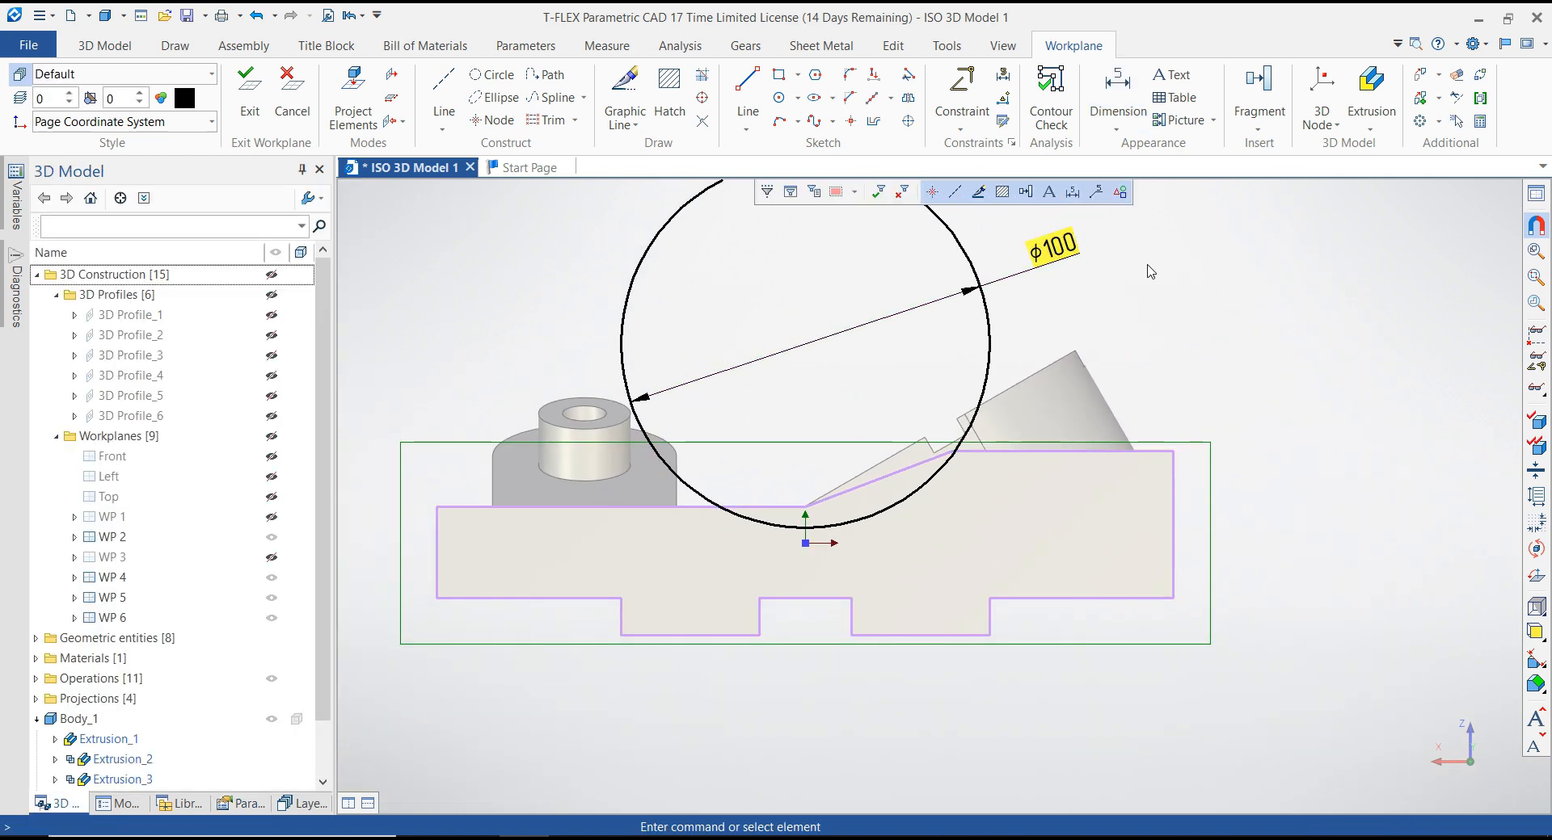
Step: Add a Vertical Alignment constraint between the circle's centre and the lower end of the sloped edge
{"action": "left_click", "coordinate": [962, 130]}
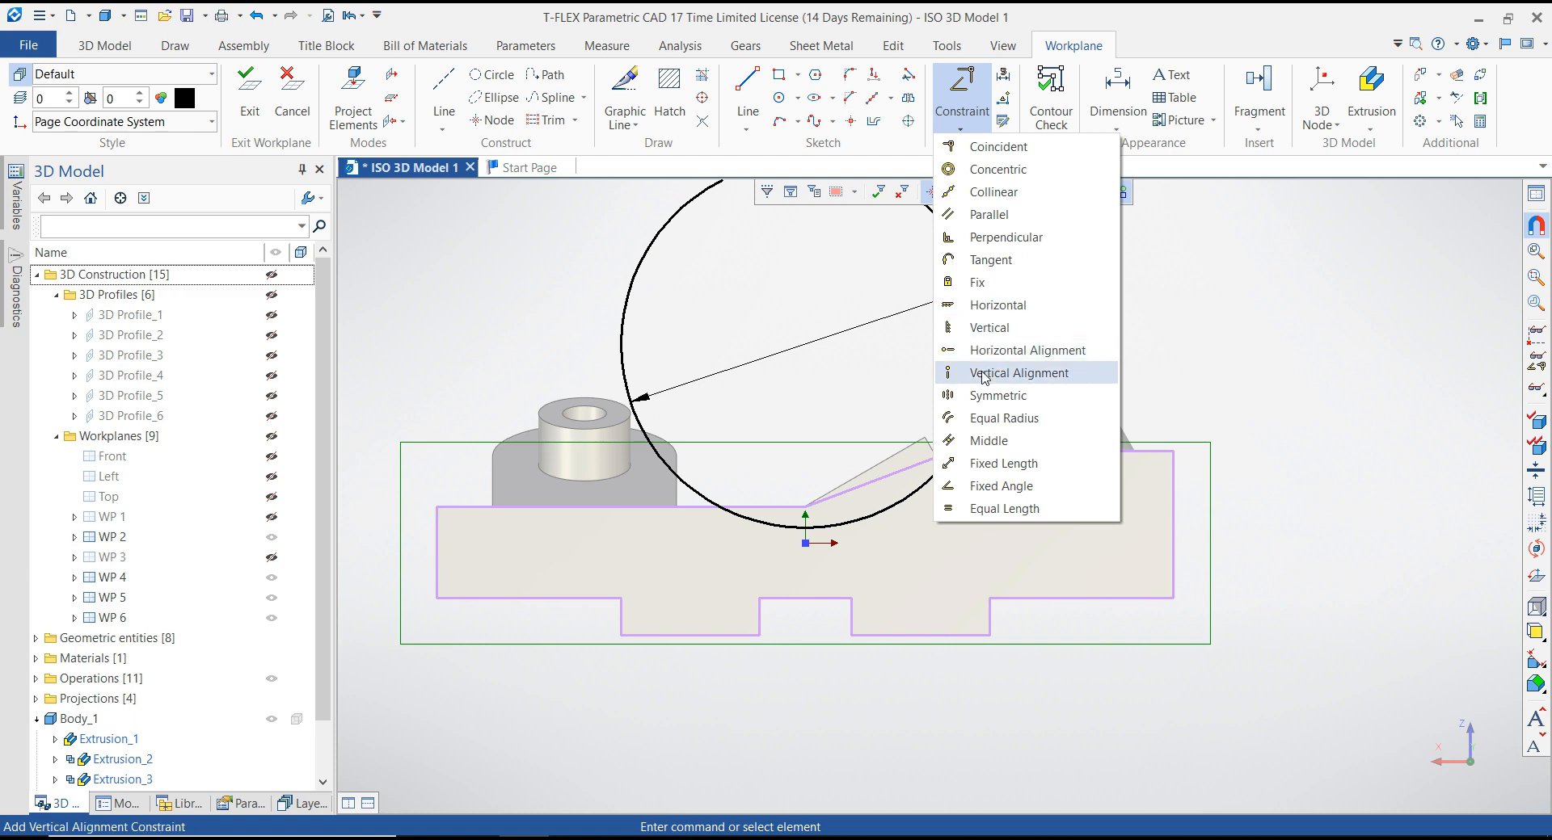
{"action": "left_click", "coordinate": [984, 374]}
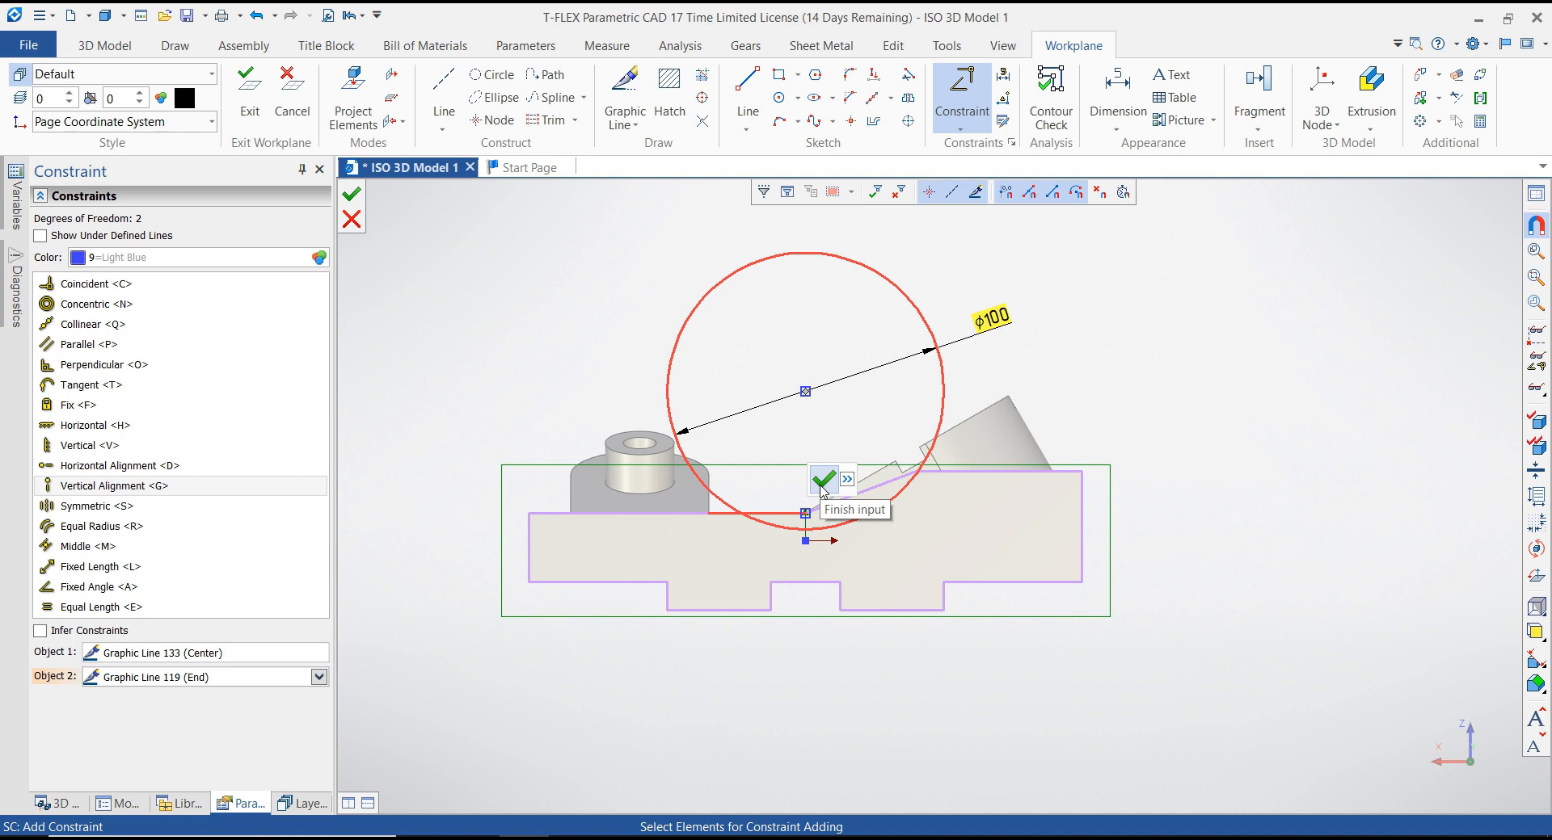
{"action": "left_click", "coordinate": [823, 482]}
{"action": "scroll", "coordinate": [833, 448], "scroll_direction": "up", "scroll_amount": 3}
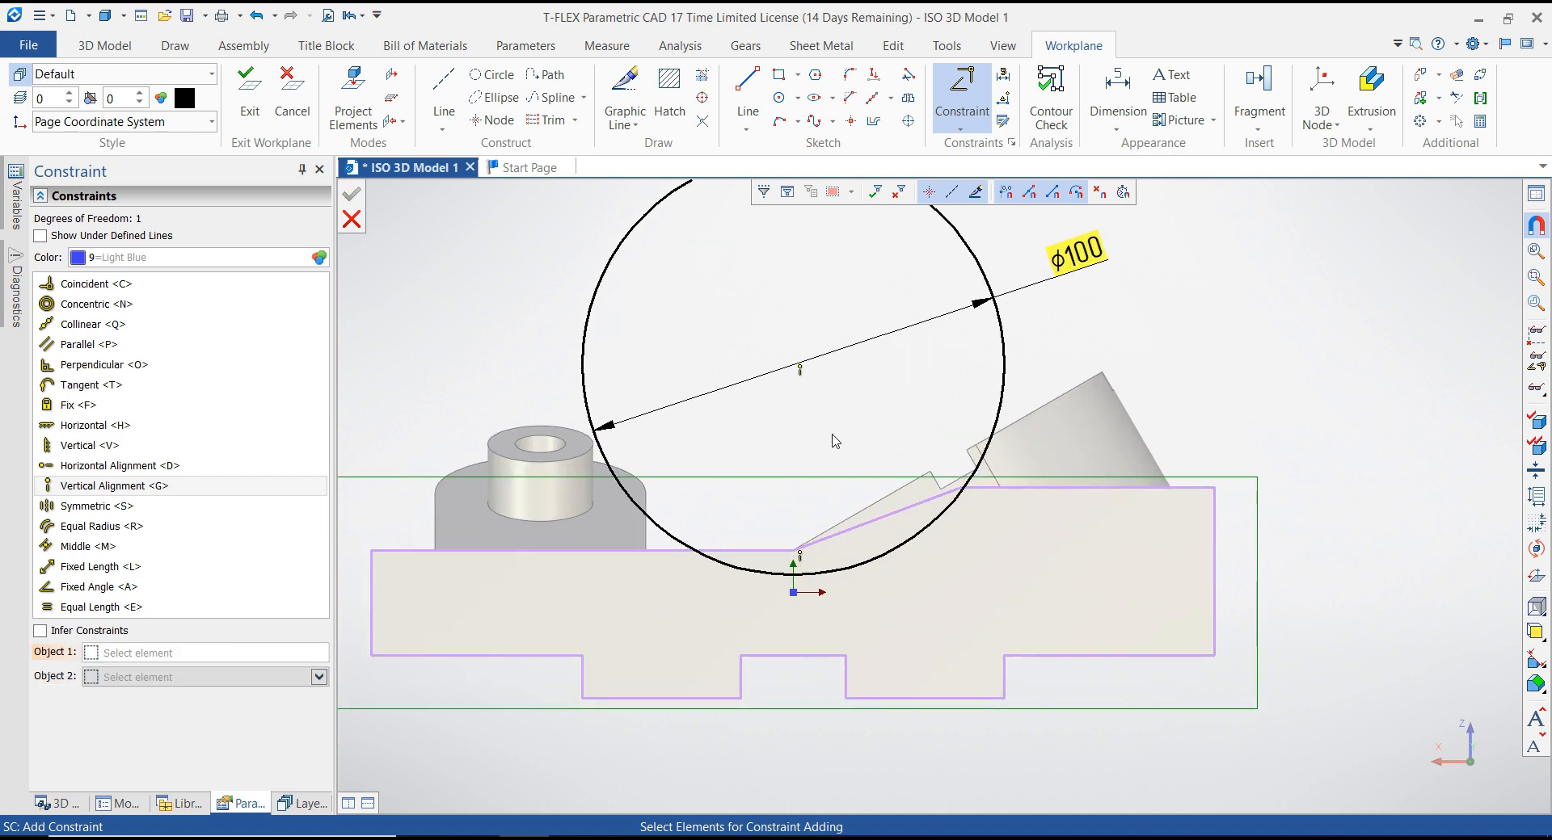
{"action": "scroll", "coordinate": [1002, 517], "scroll_direction": "up", "scroll_amount": 3}
{"action": "scroll", "coordinate": [962, 477], "scroll_direction": "down", "scroll_amount": 5}
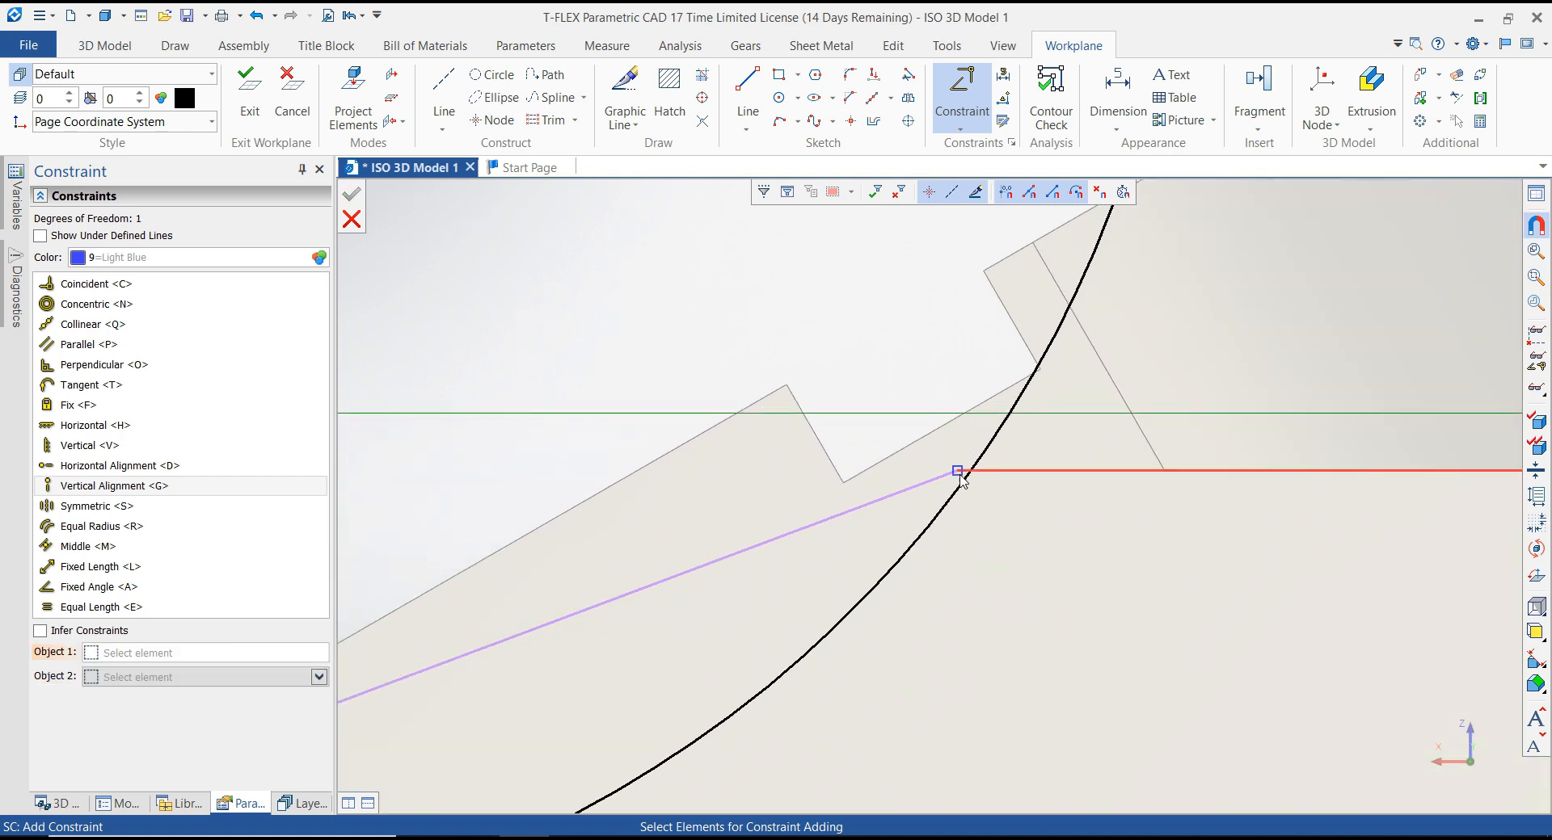
{"action": "key", "text": "Escape"}
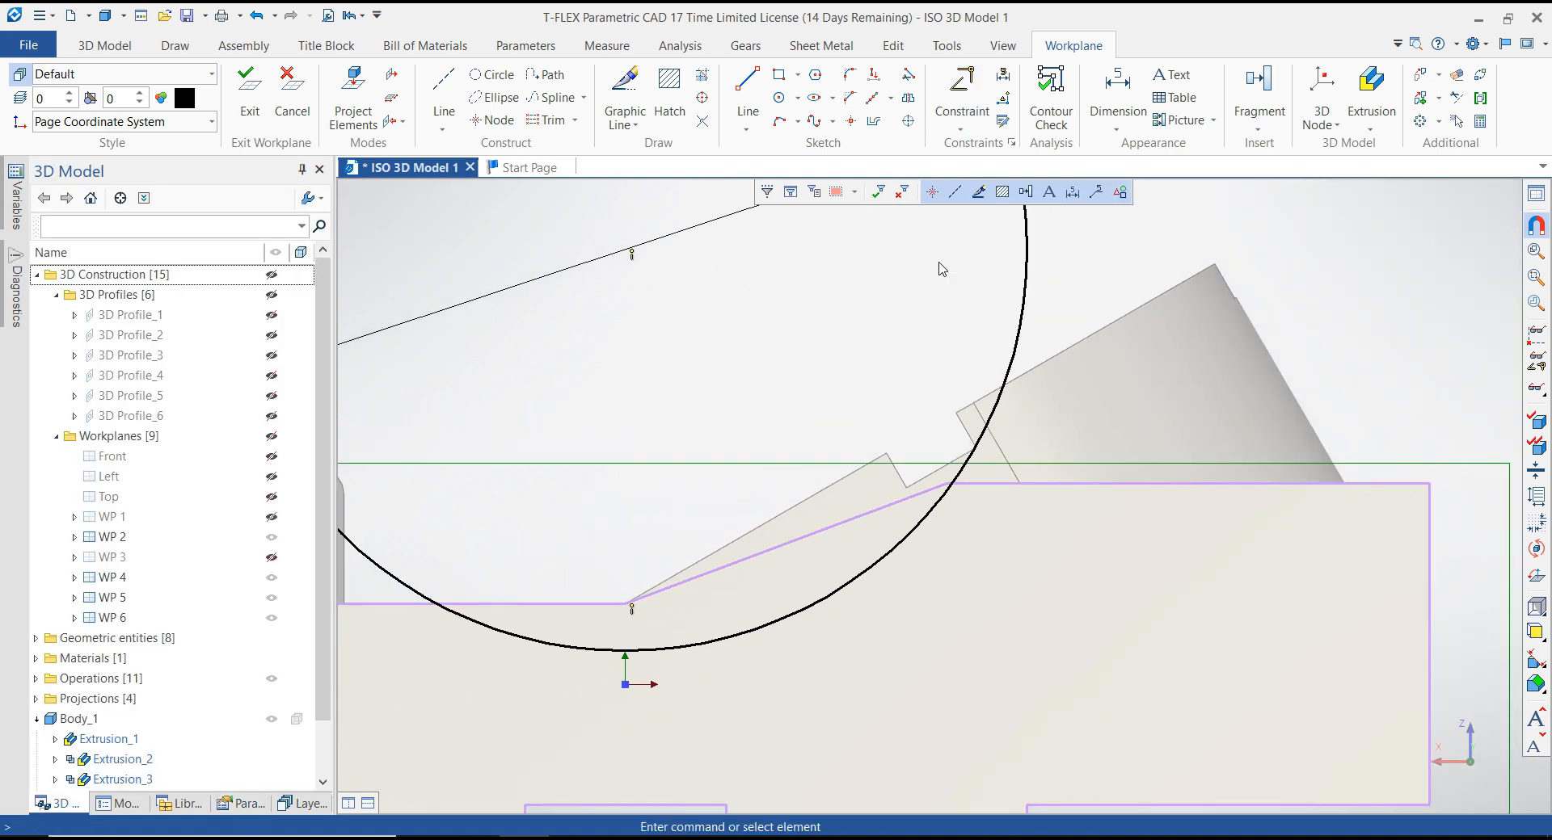
Step: Add a Coincident constraint between the upper end of the sloped edge and the 100 mm circle
{"action": "left_click", "coordinate": [976, 128]}
{"action": "left_click", "coordinate": [962, 143]}
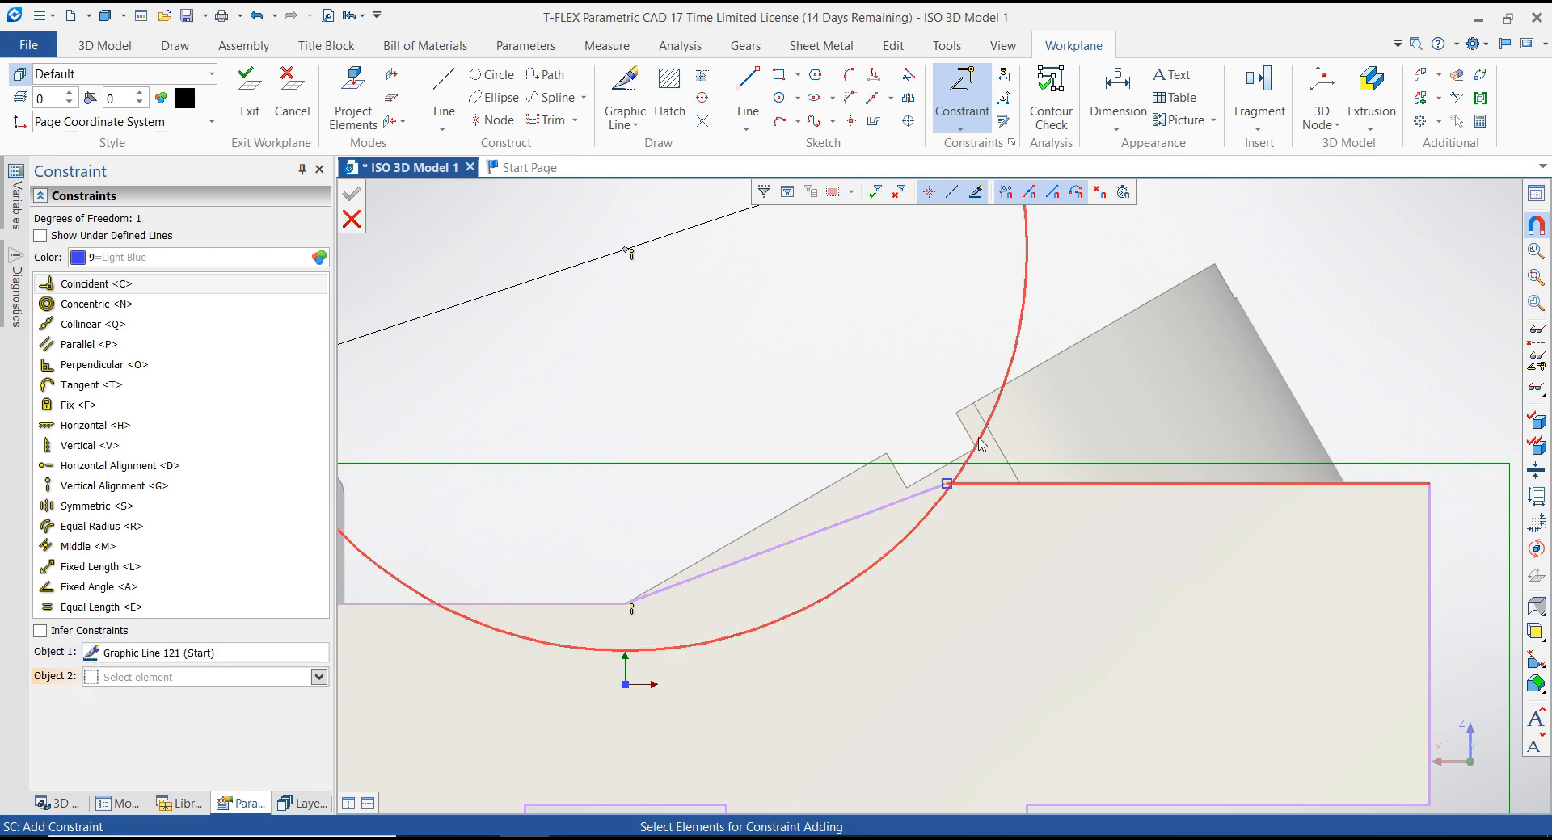
{"action": "left_click", "coordinate": [993, 407]}
{"action": "scroll", "coordinate": [824, 386], "scroll_direction": "down", "scroll_amount": 5}
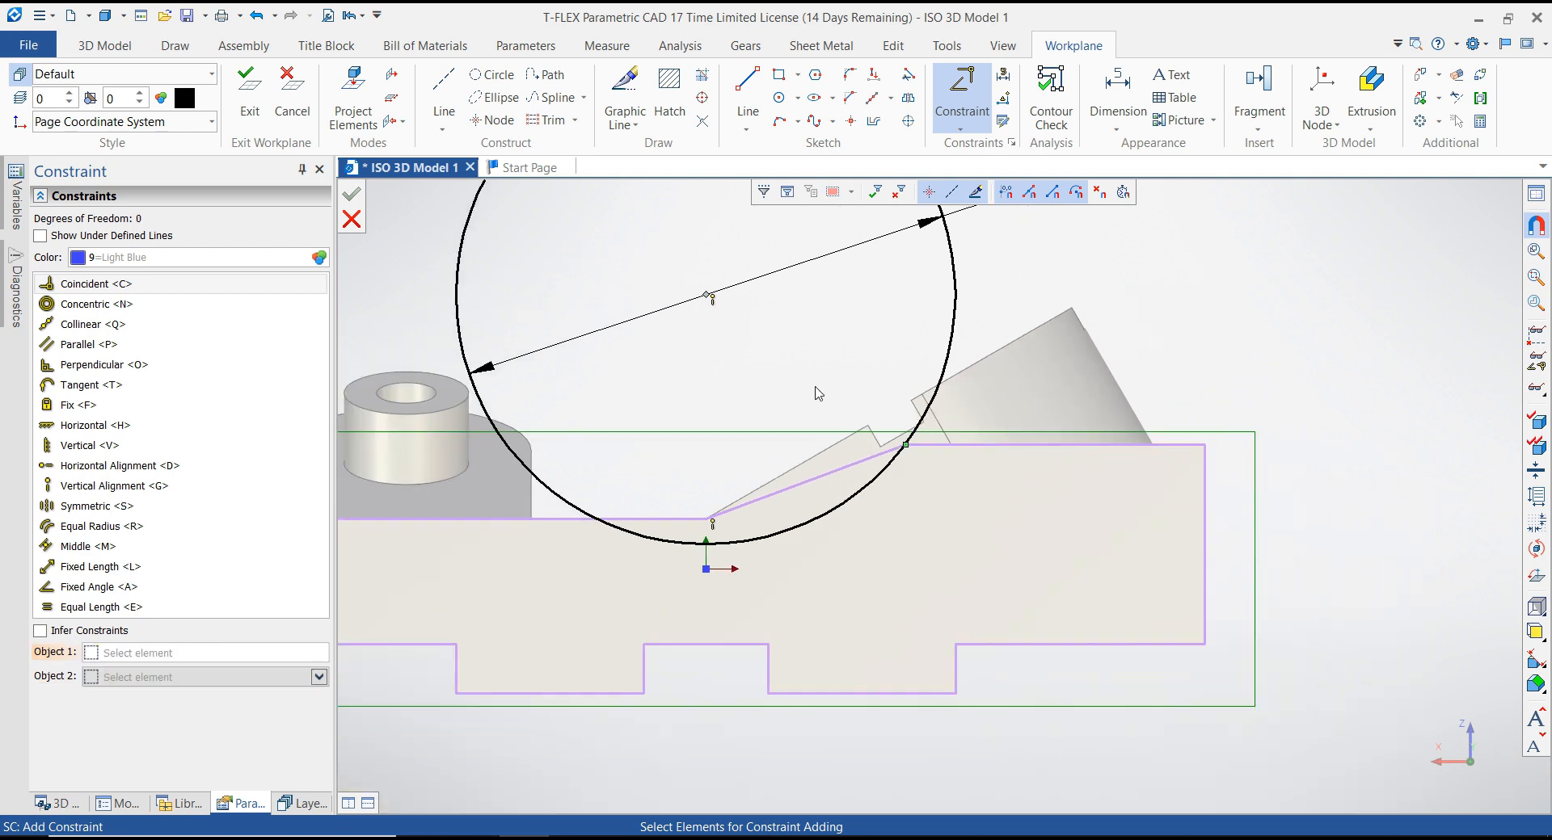
{"action": "key", "text": "Escape"}
Step: Draw a vertical line from the 100 mm circle's centre down to the lower end of the sloped edge
{"action": "scroll", "coordinate": [703, 282], "scroll_direction": "up", "scroll_amount": 3}
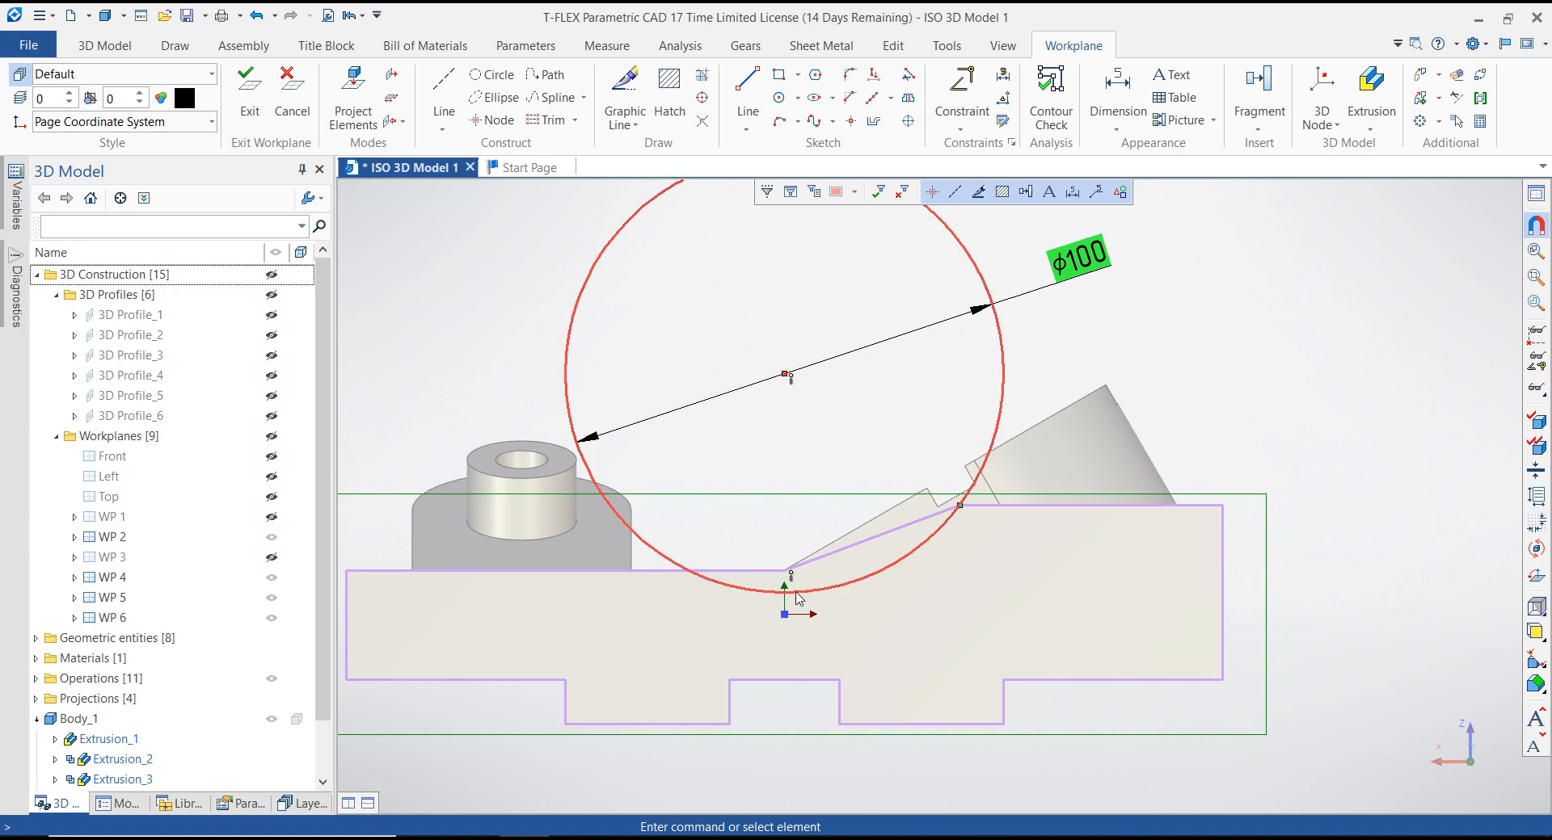
{"action": "scroll", "coordinate": [852, 593], "scroll_direction": "down", "scroll_amount": 2}
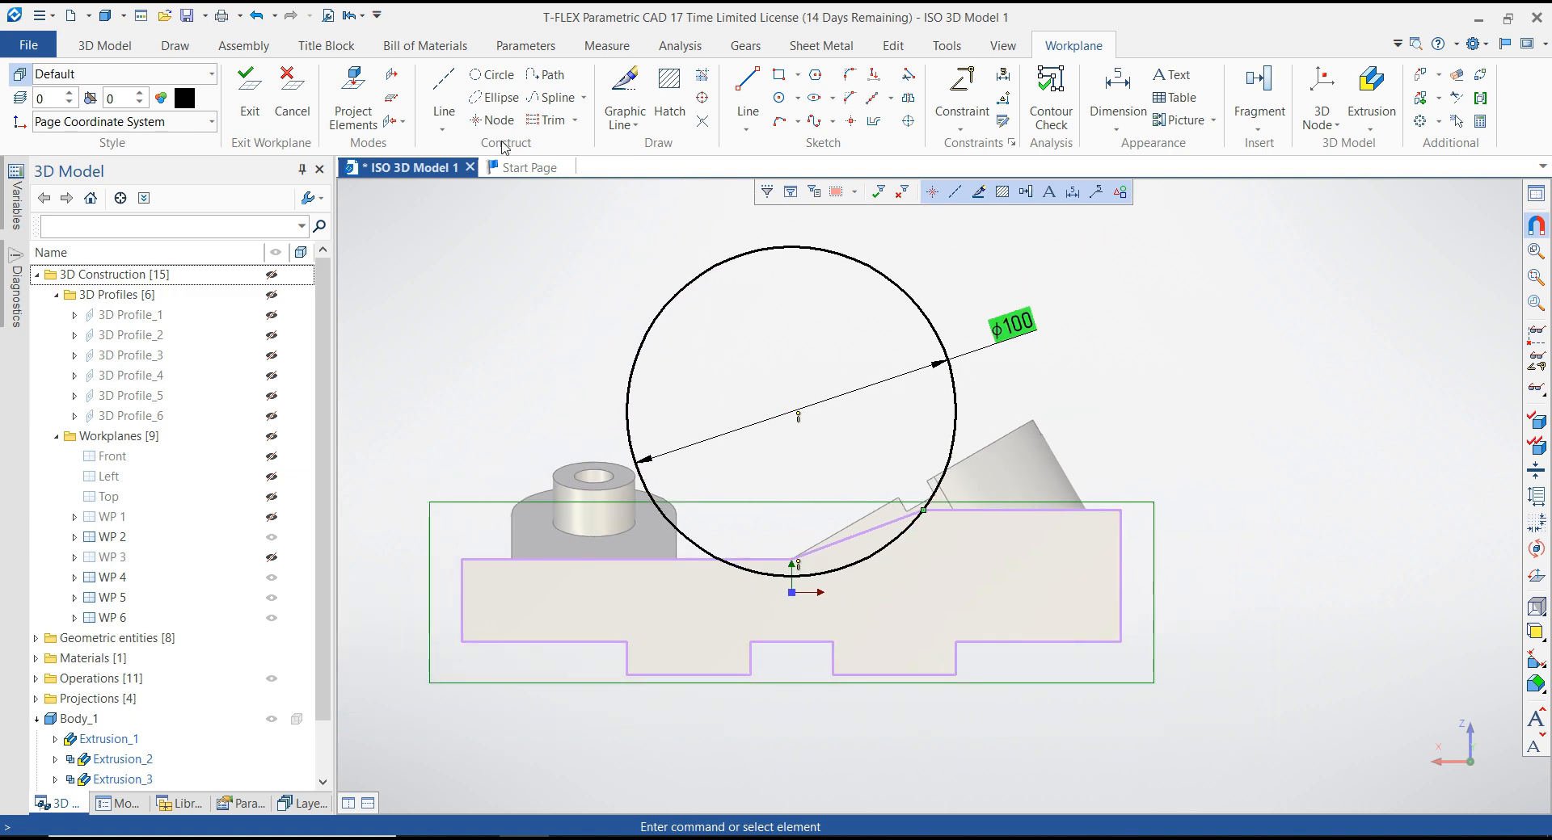
{"action": "scroll", "coordinate": [766, 418], "scroll_direction": "up", "scroll_amount": 2}
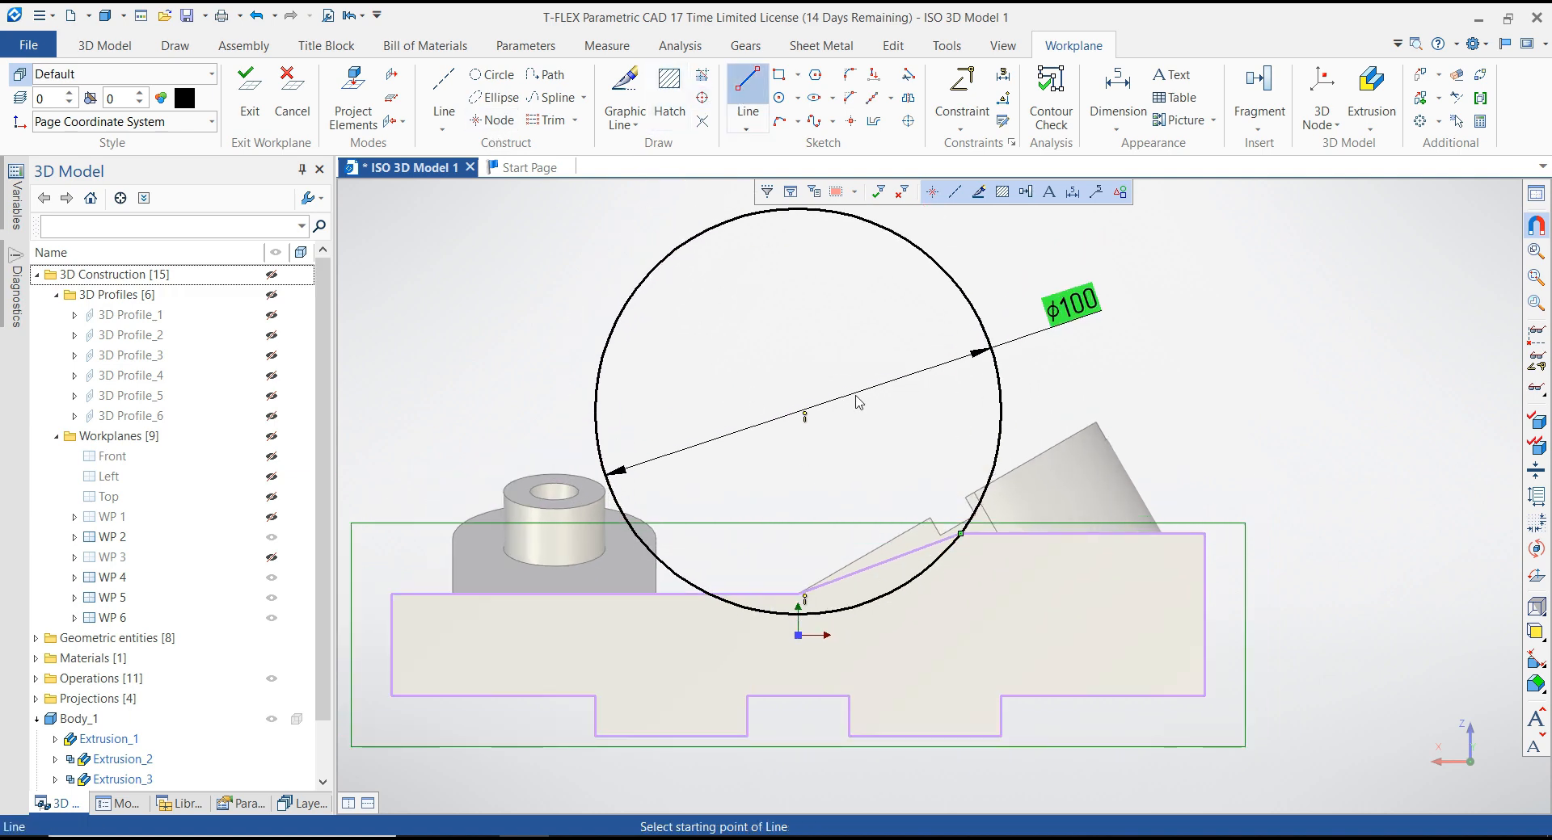
{"action": "left_click", "coordinate": [798, 412]}
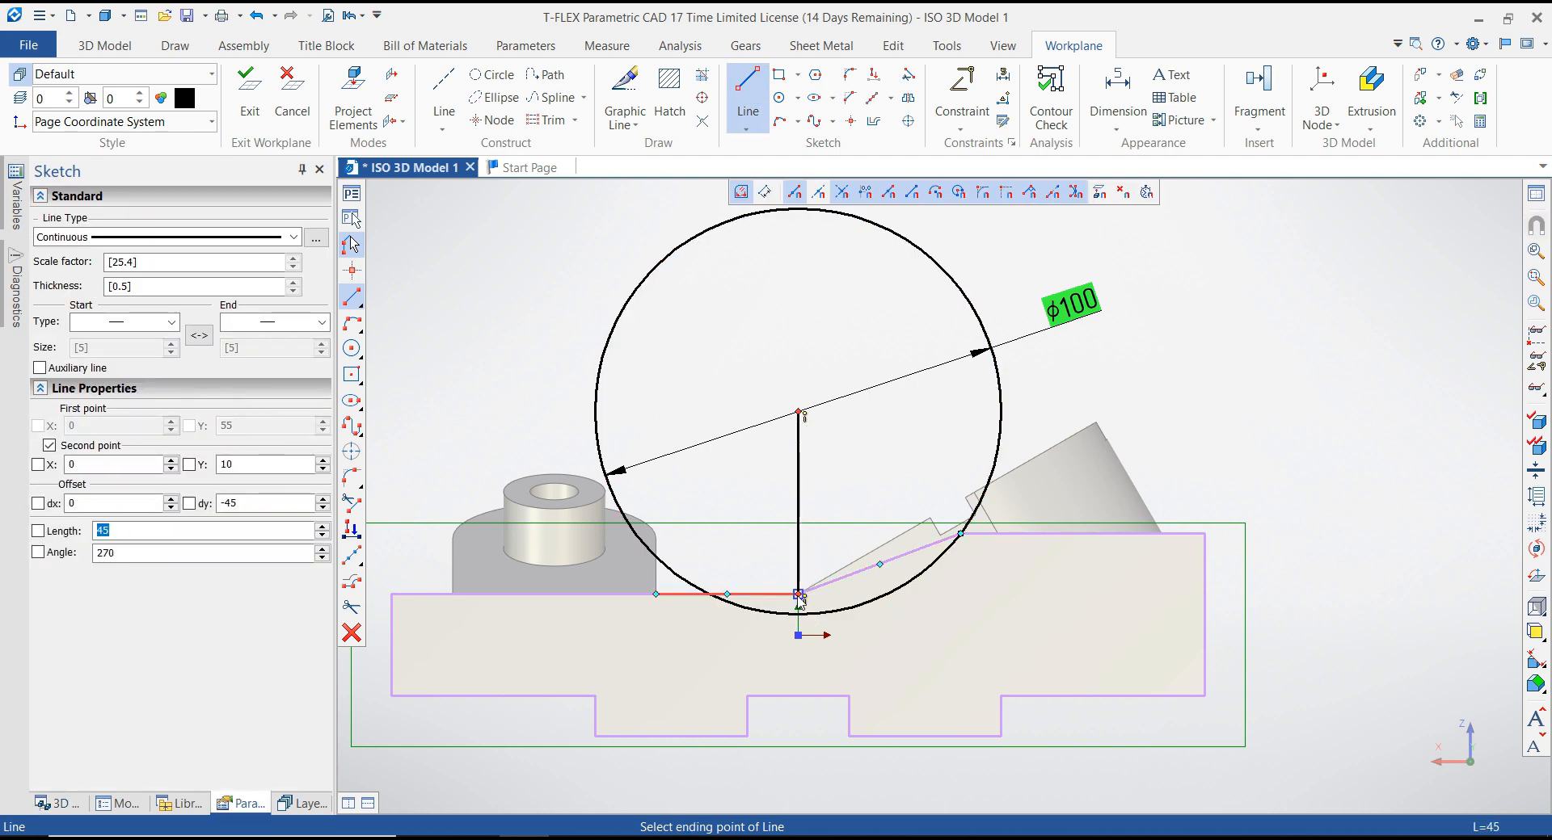
{"action": "key", "text": "Escape"}
{"action": "key", "text": "Escape"}
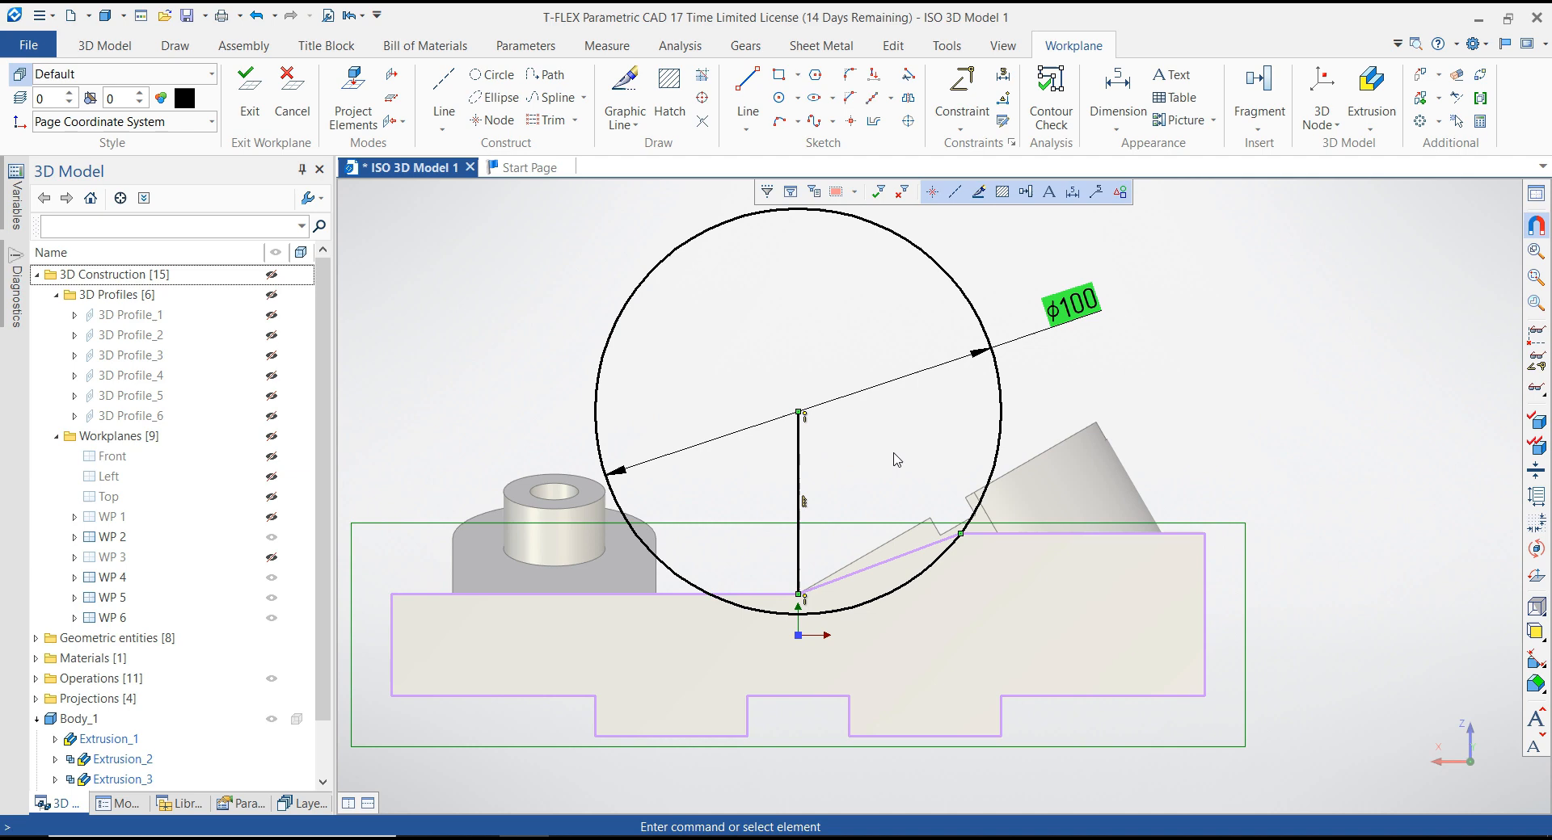
Step: Change the line type of the vertical line under the circle's centre to DASHDOT
{"action": "left_click", "coordinate": [803, 453]}
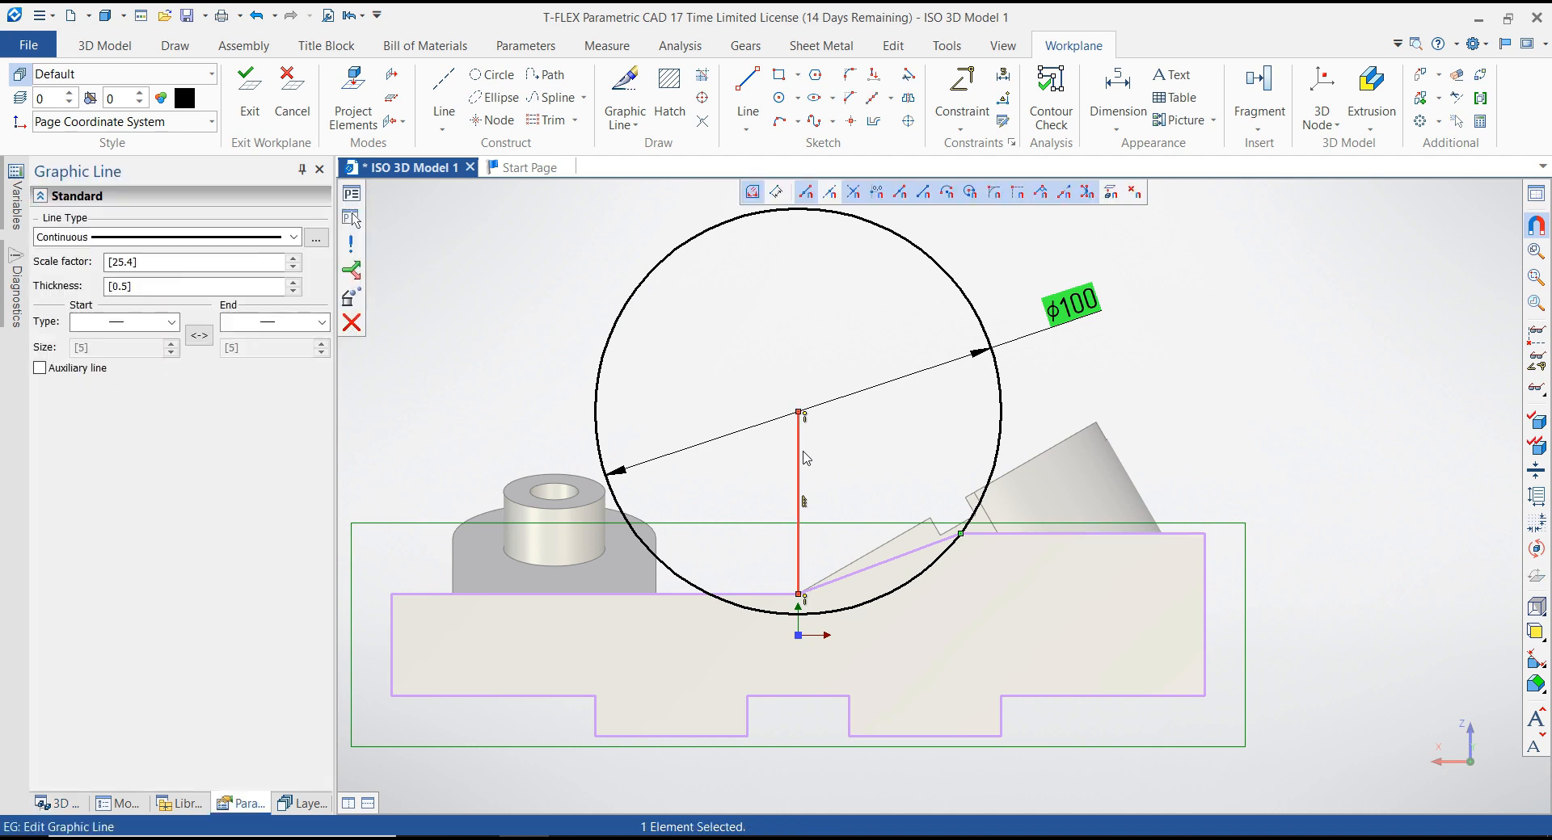
{"action": "left_click", "coordinate": [255, 239]}
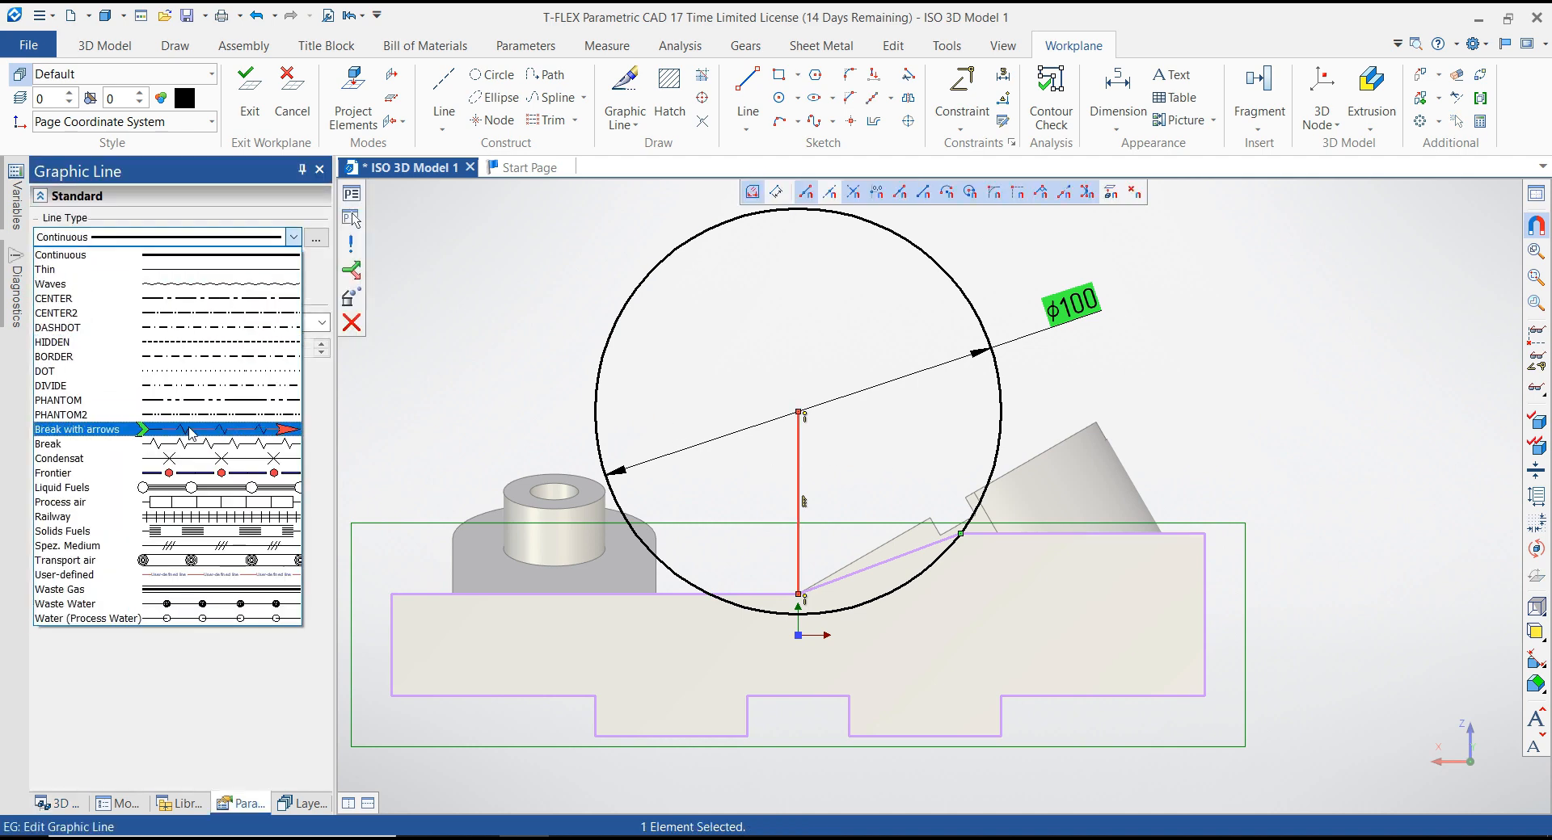
{"action": "left_click", "coordinate": [179, 327]}
{"action": "key", "text": "Escape"}
{"action": "scroll", "coordinate": [855, 359], "scroll_direction": "down", "scroll_amount": 2}
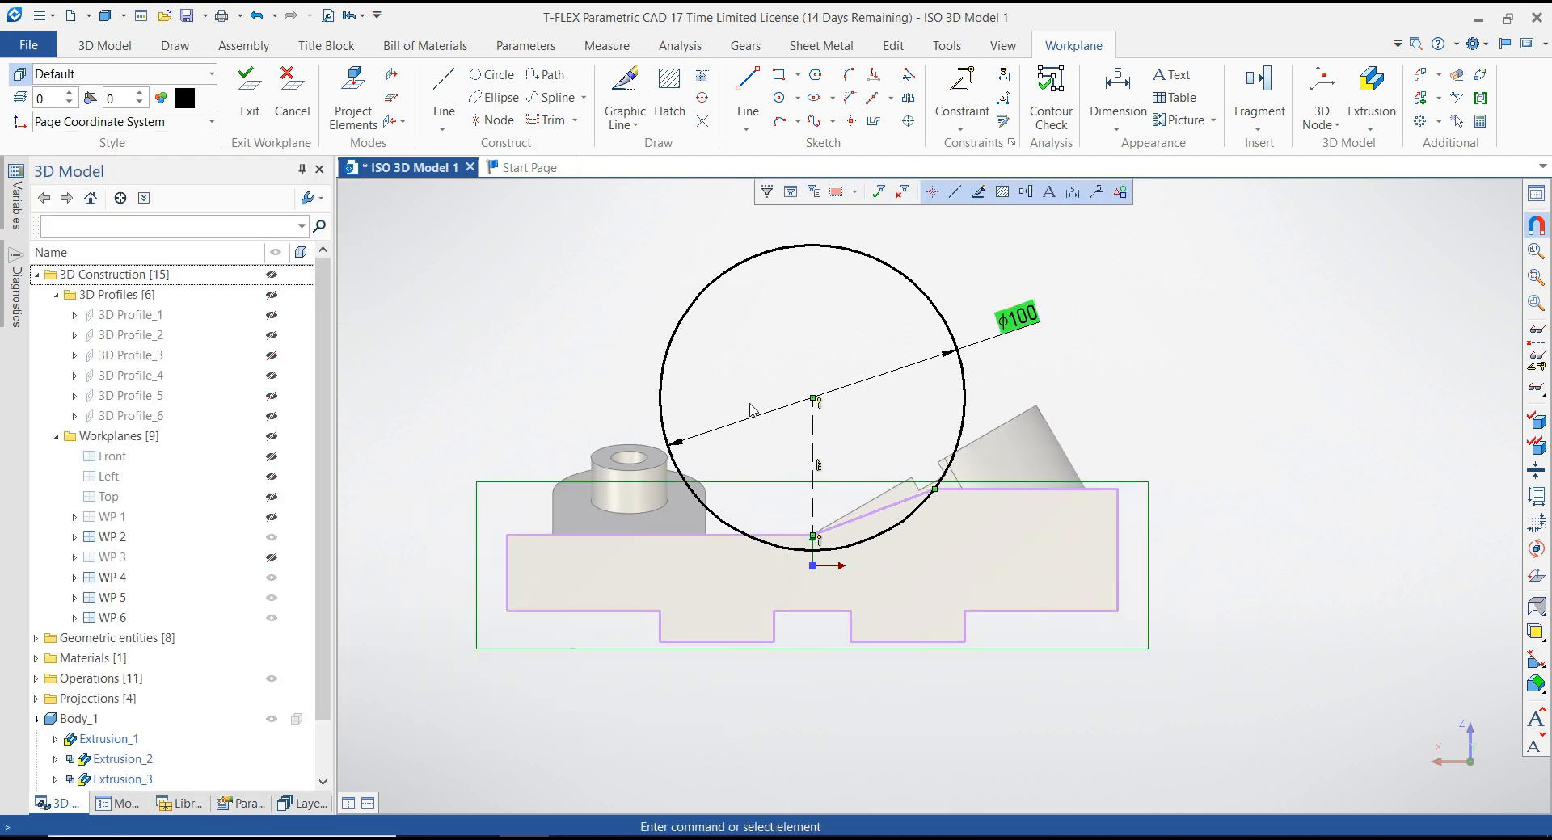
Step: Dimension the vertical distance between the circle's centre and the lower end of the sloped edge
{"action": "scroll", "coordinate": [740, 410], "scroll_direction": "up", "scroll_amount": 2}
{"action": "right_click", "coordinate": [813, 311]}
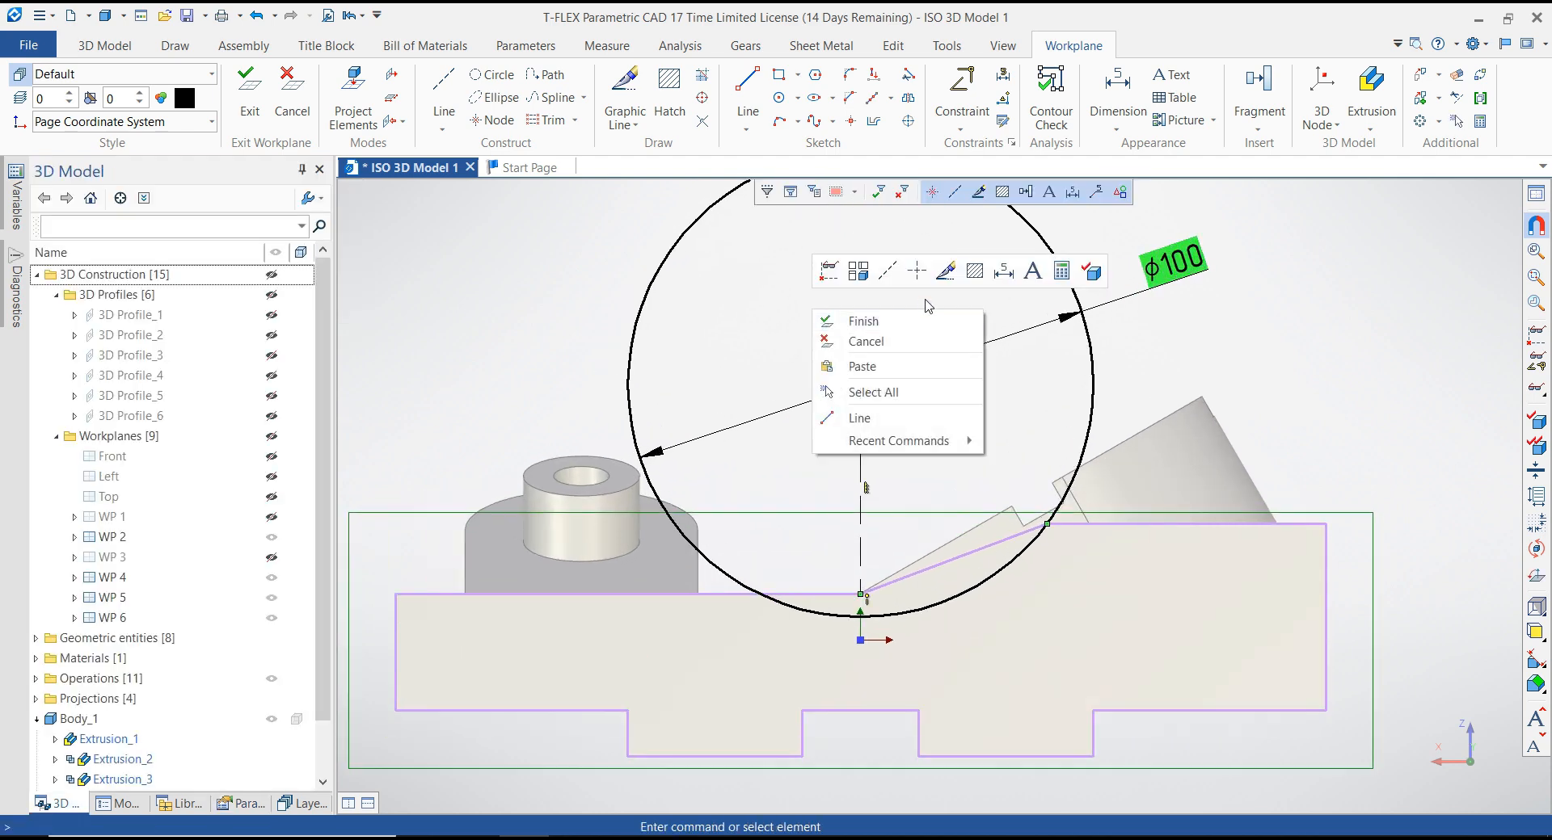
{"action": "left_click", "coordinate": [1002, 273]}
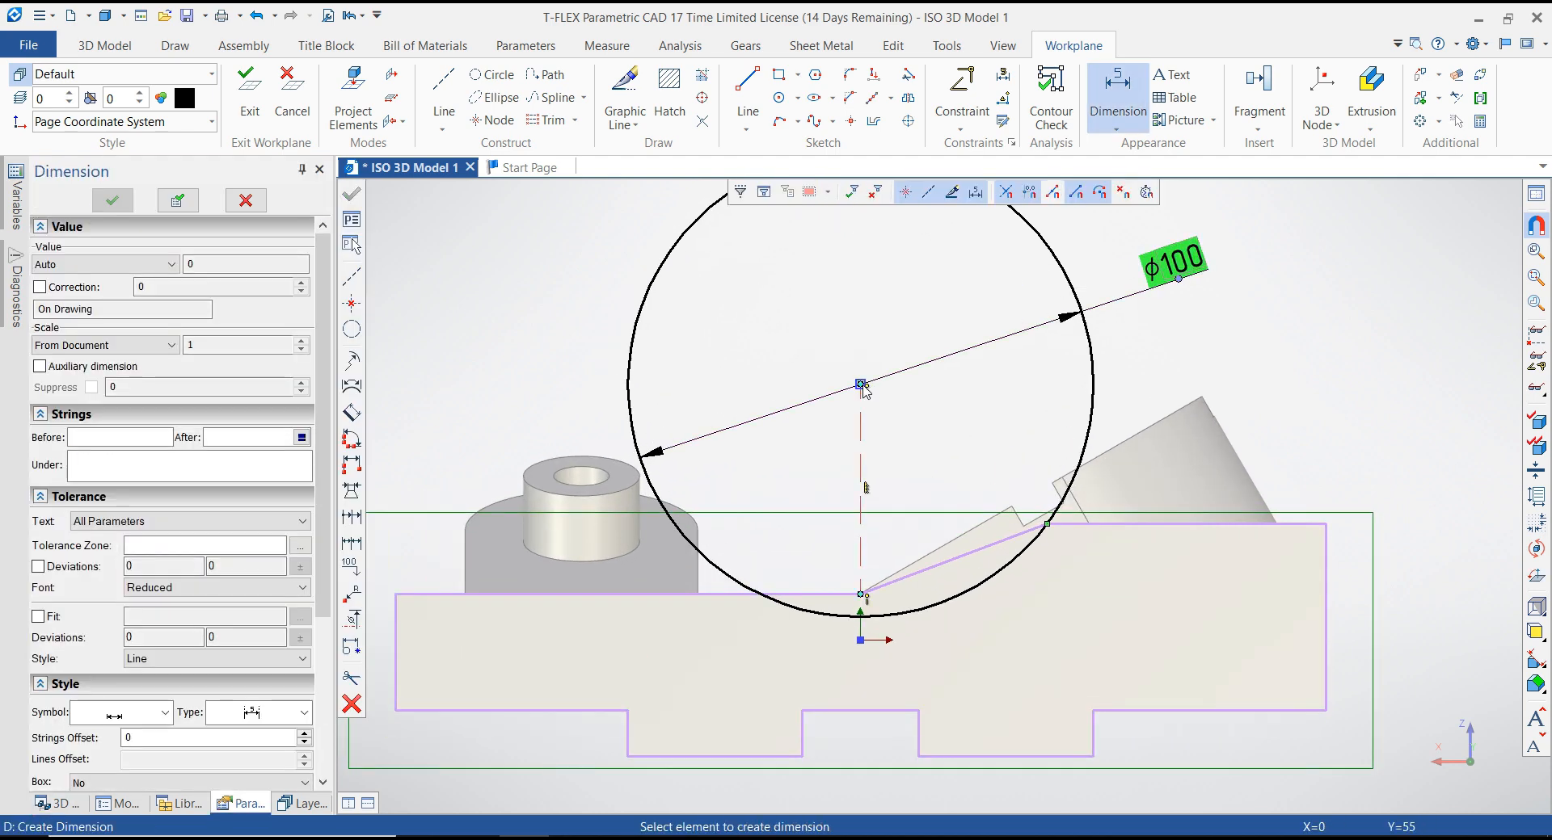
{"action": "left_click", "coordinate": [859, 596]}
{"action": "scroll", "coordinate": [875, 462], "scroll_direction": "down", "scroll_amount": 1}
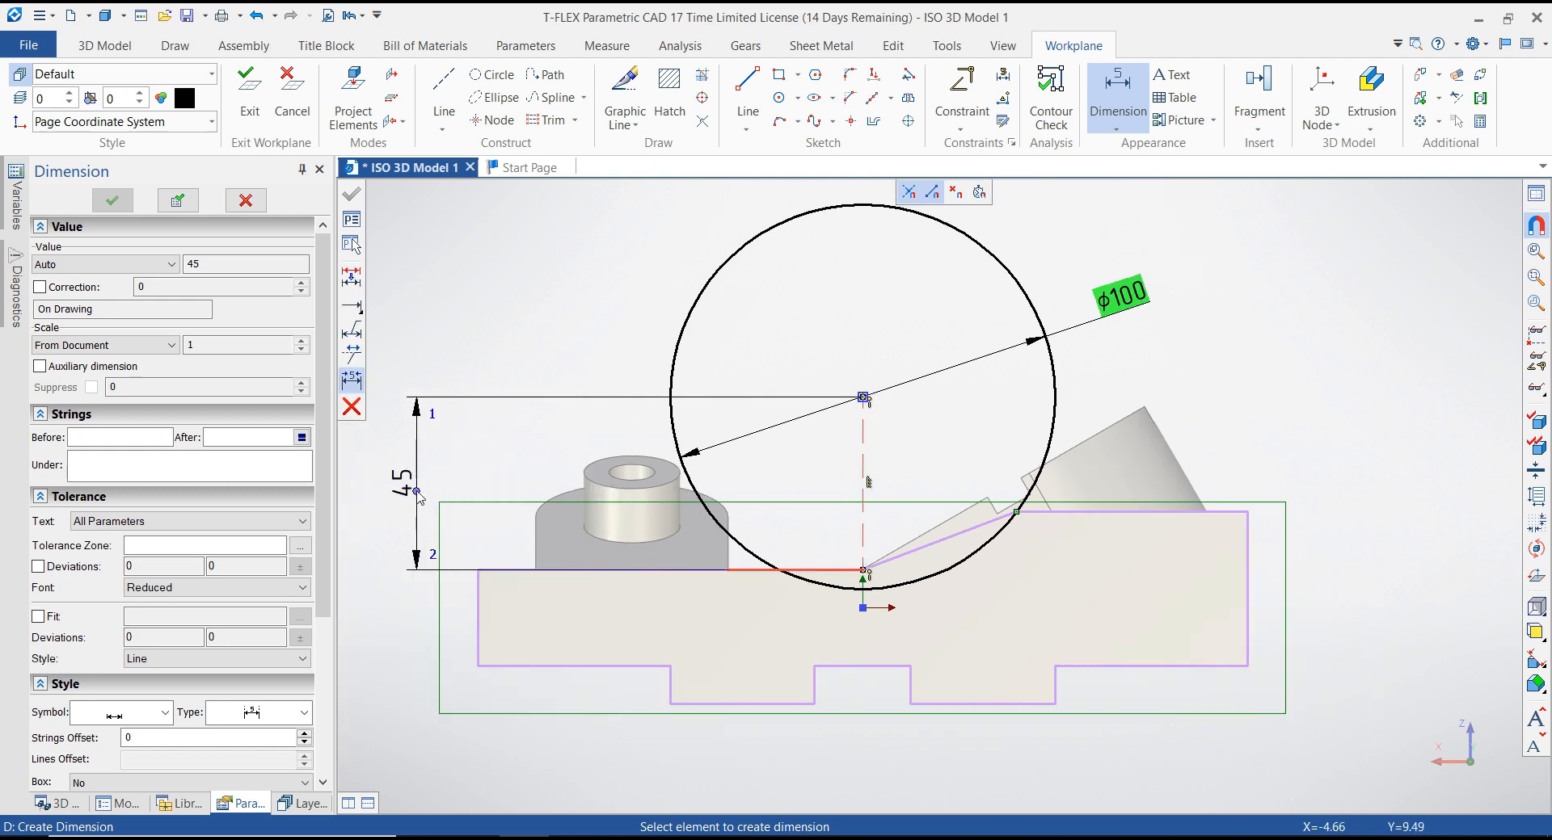
{"action": "left_click", "coordinate": [418, 497]}
{"action": "key", "text": "Escape"}
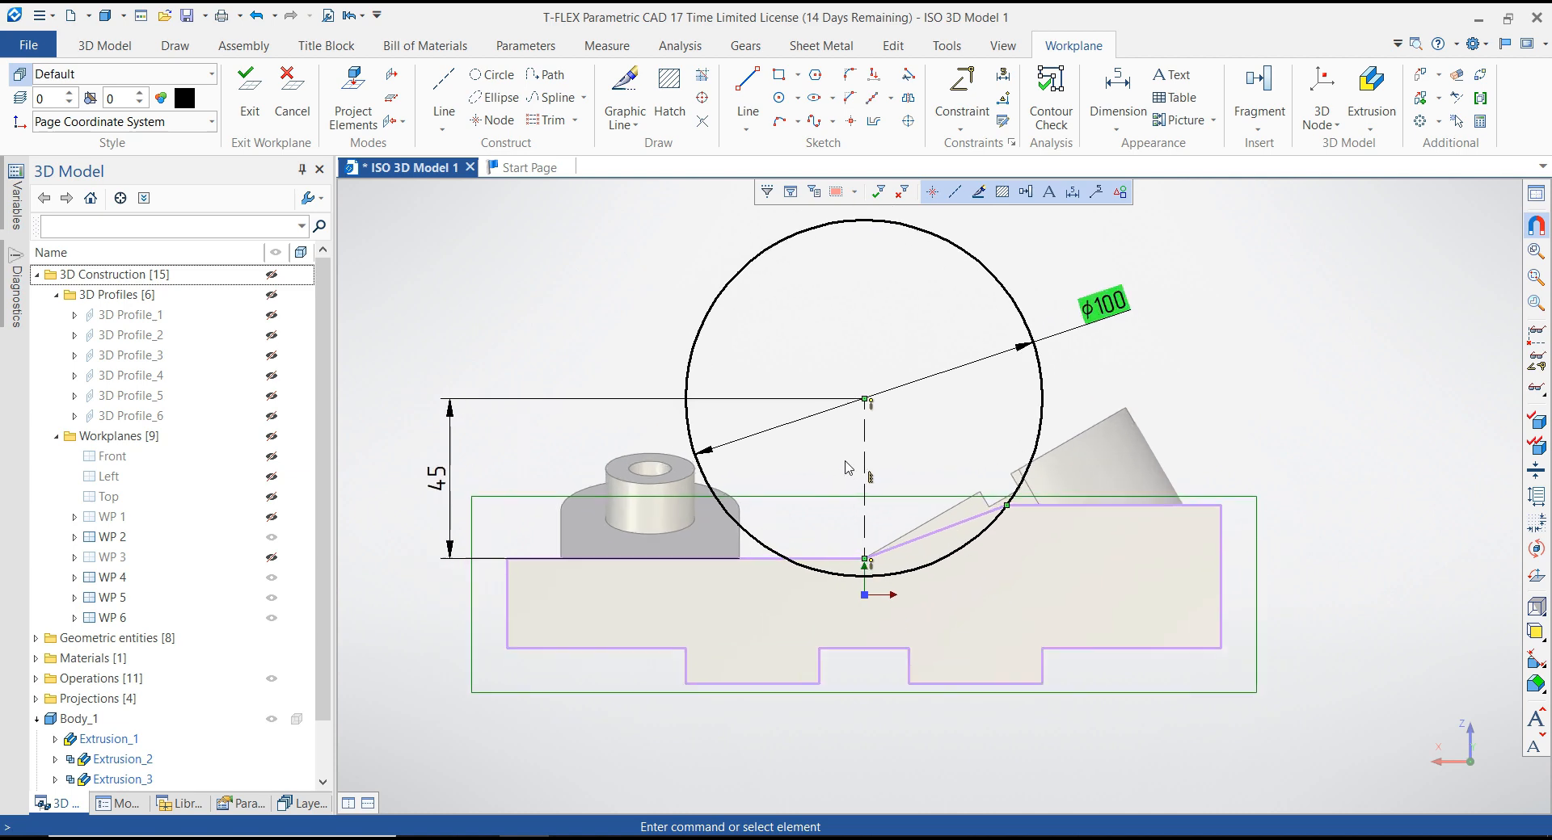
Step: Trim away the part of the 100 mm circle outside the block, keeping only the lower arc within the side face
{"action": "scroll", "coordinate": [845, 467], "scroll_direction": "up", "scroll_amount": 2}
{"action": "scroll", "coordinate": [846, 468], "scroll_direction": "down", "scroll_amount": 1}
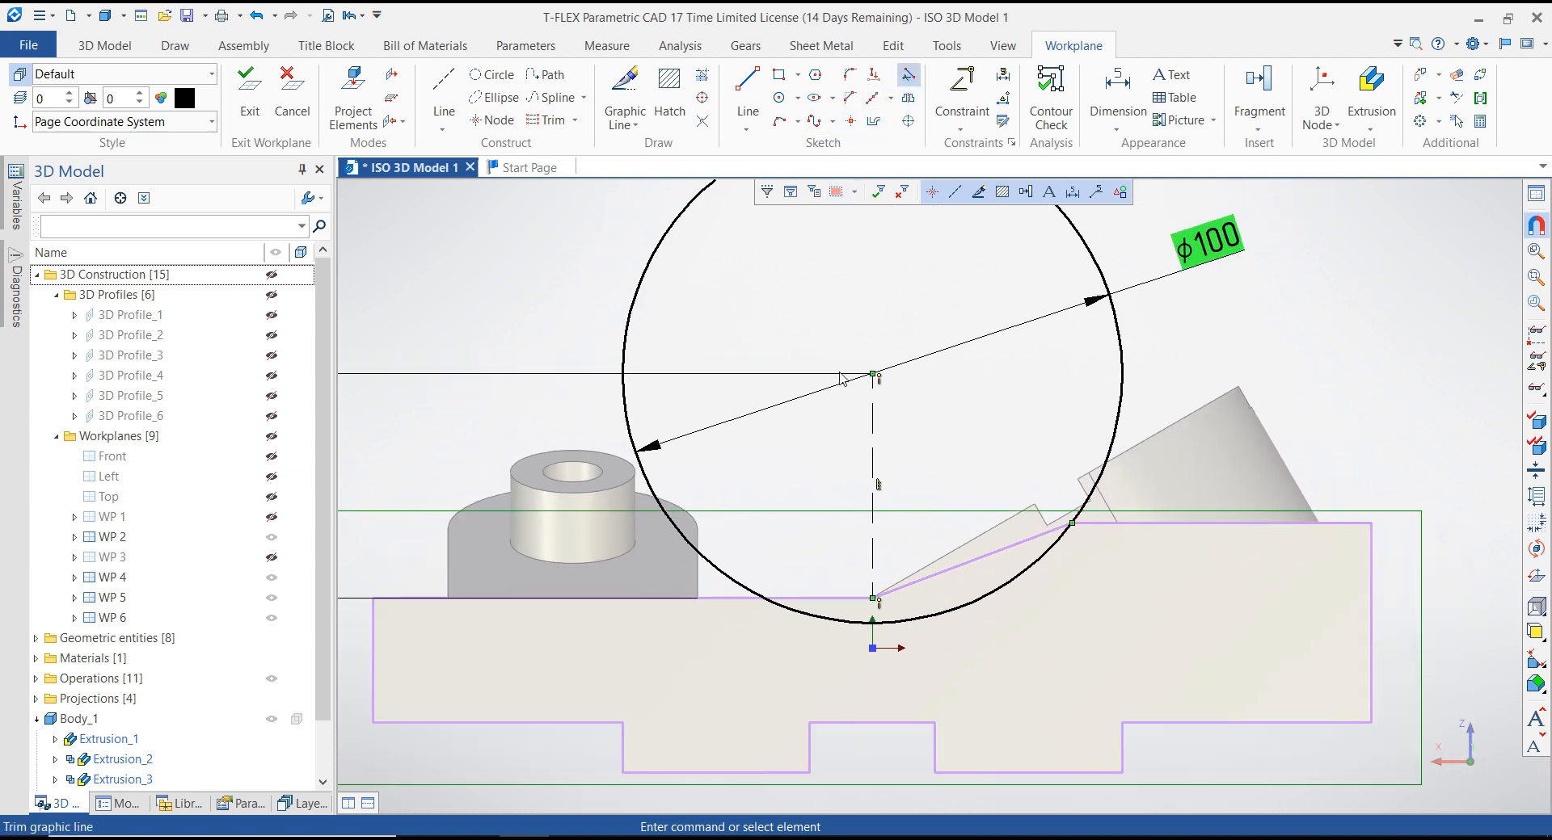
{"action": "left_click", "coordinate": [723, 573]}
{"action": "scroll", "coordinate": [820, 373], "scroll_direction": "down", "scroll_amount": 1}
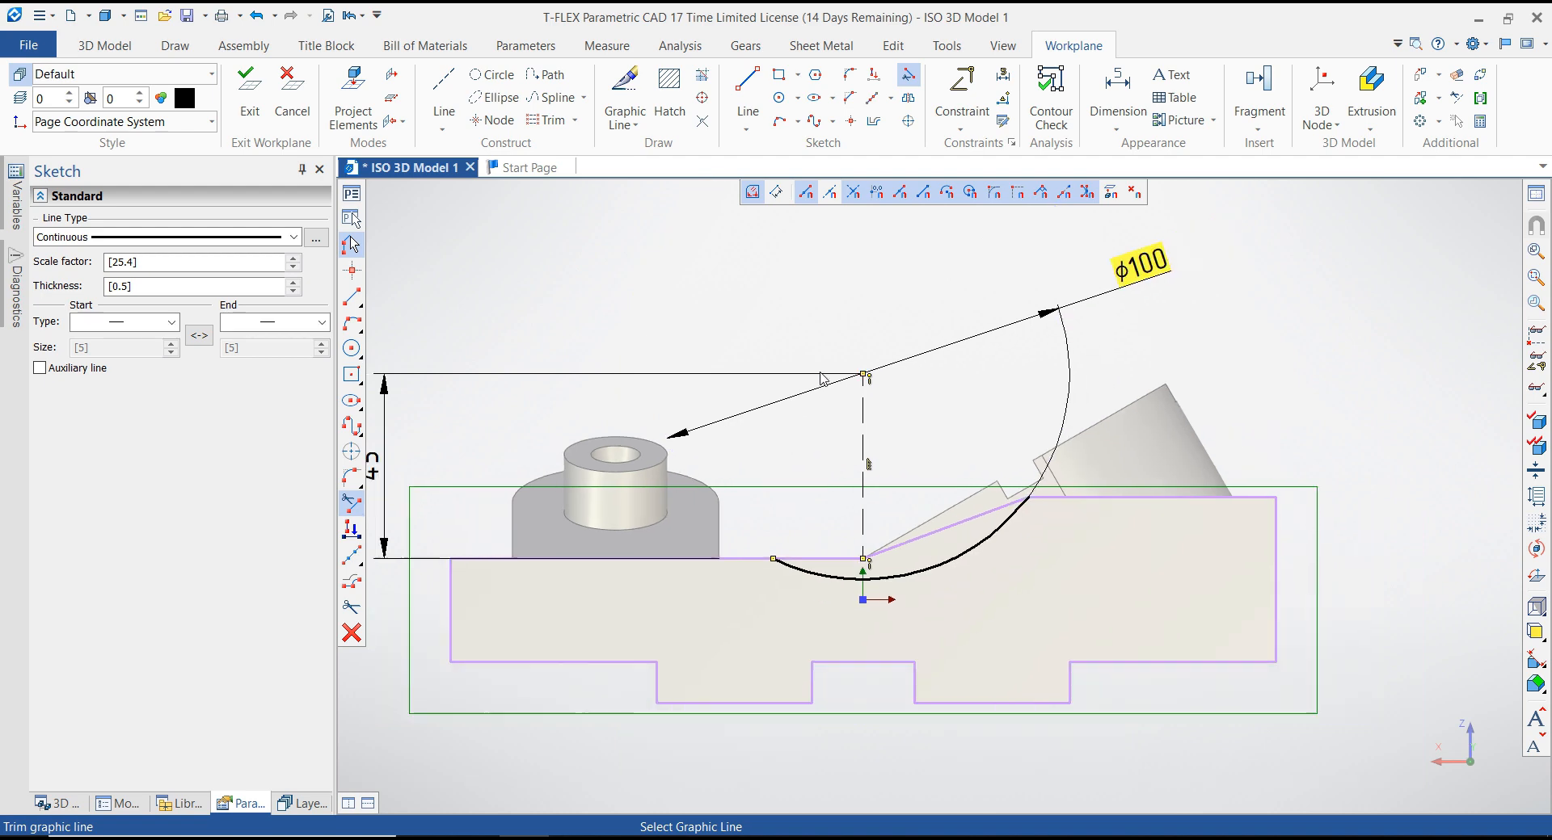
{"action": "scroll", "coordinate": [884, 586], "scroll_direction": "up", "scroll_amount": 2}
Step: Close the arc profile with lines along the block's lower top edge and the sloped edge, and finish the sketch
{"action": "left_click", "coordinate": [748, 89]}
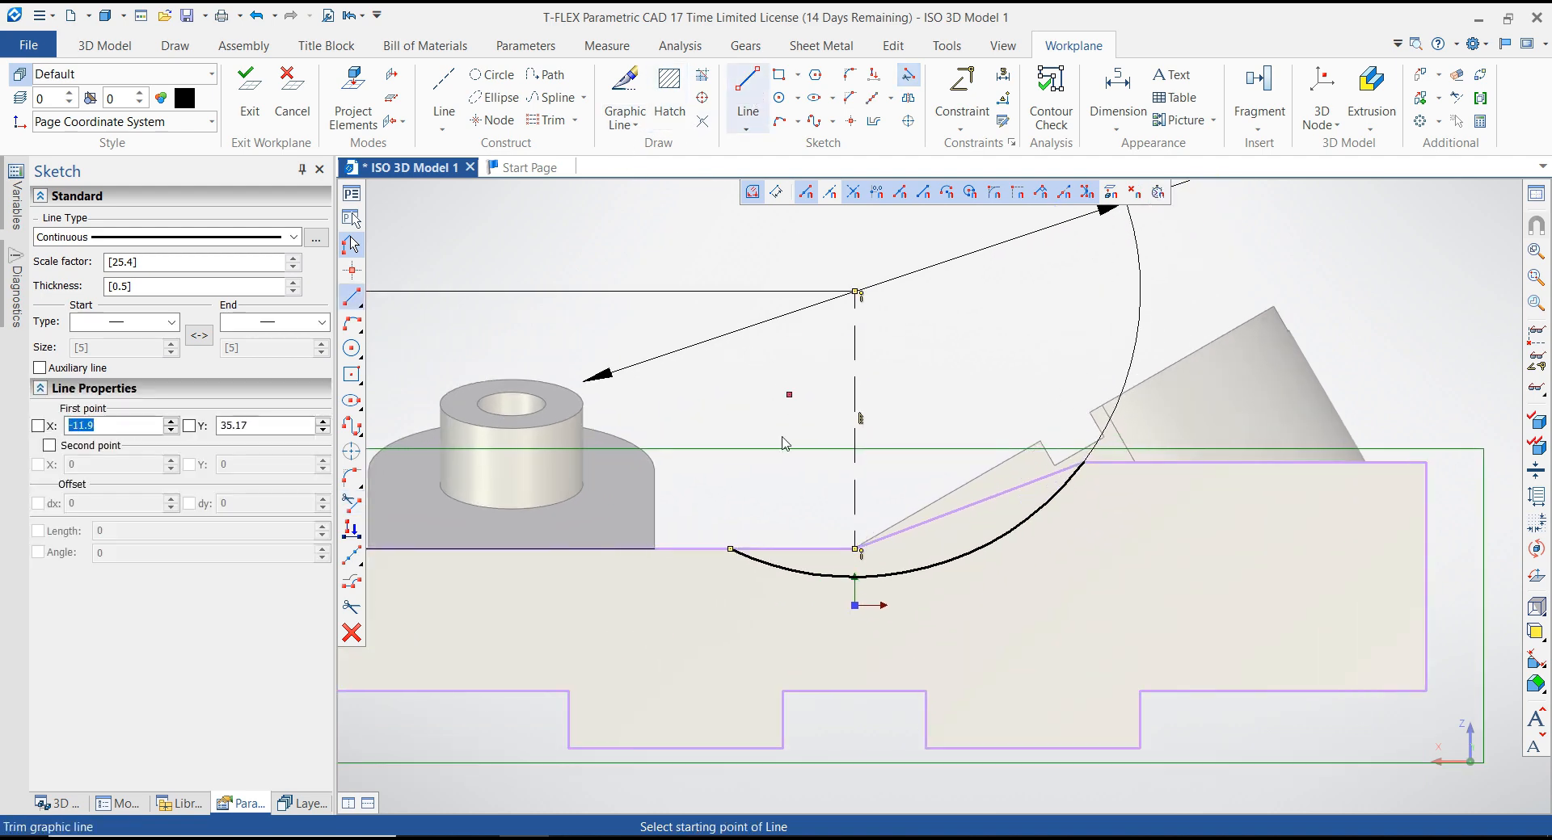
{"action": "left_click", "coordinate": [733, 549]}
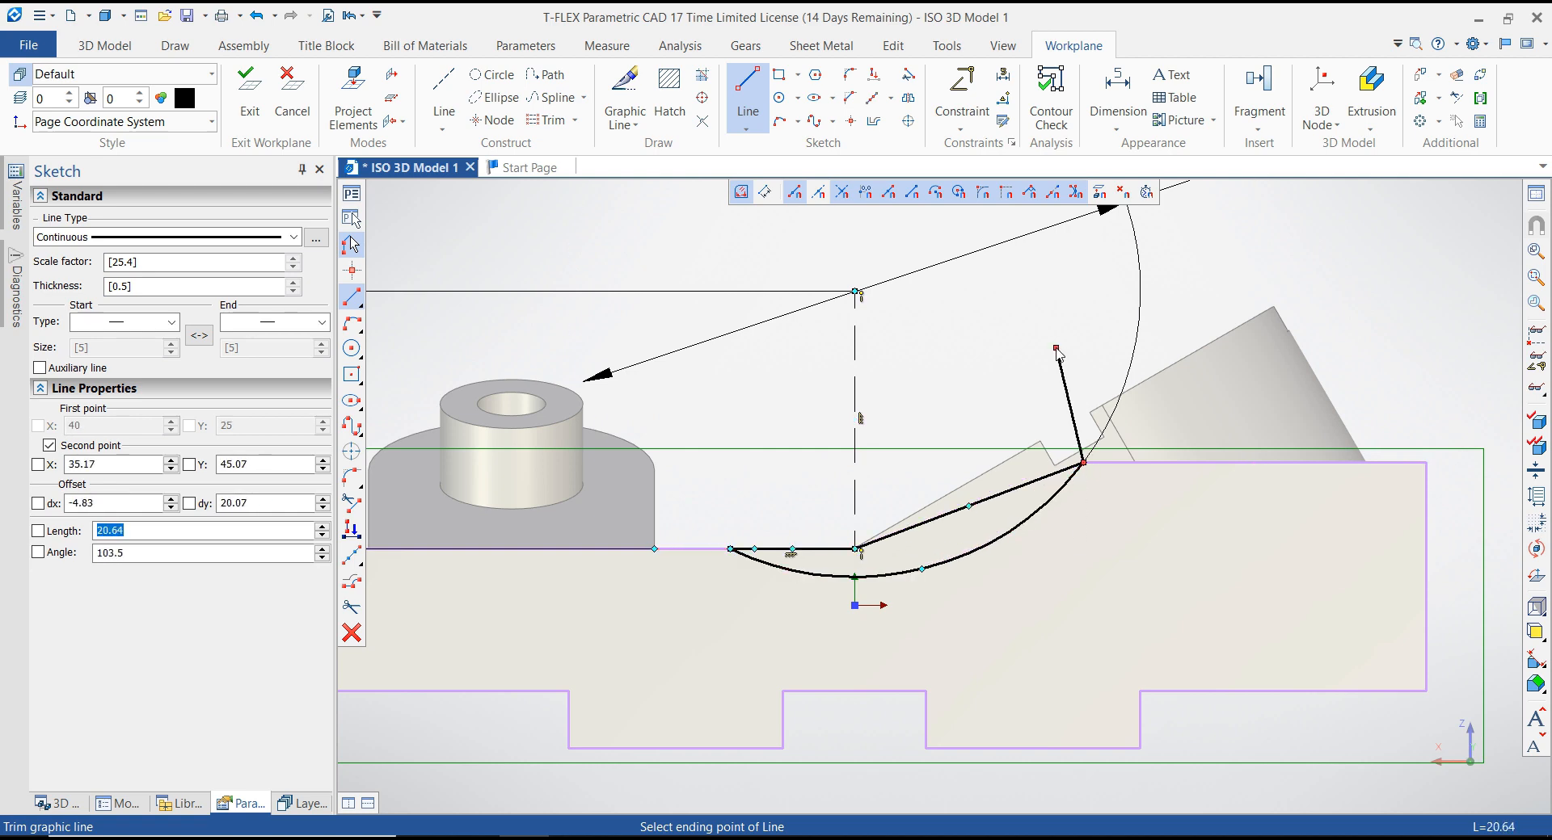
{"action": "key", "text": "Escape"}
{"action": "key", "text": "Escape"}
{"action": "scroll", "coordinate": [920, 361], "scroll_direction": "down", "scroll_amount": 3}
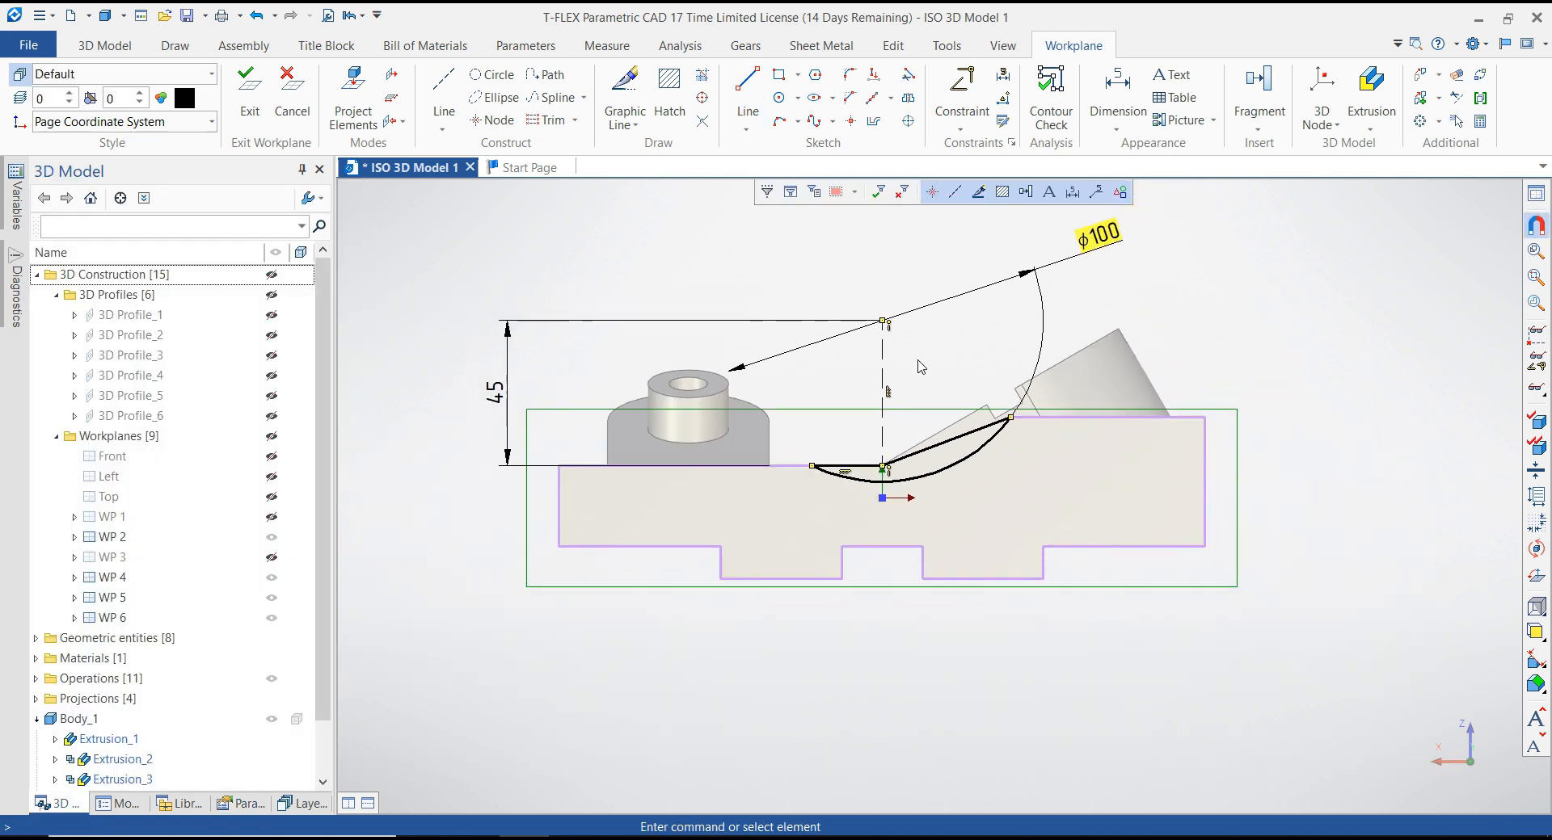
{"action": "left_click", "coordinate": [251, 95]}
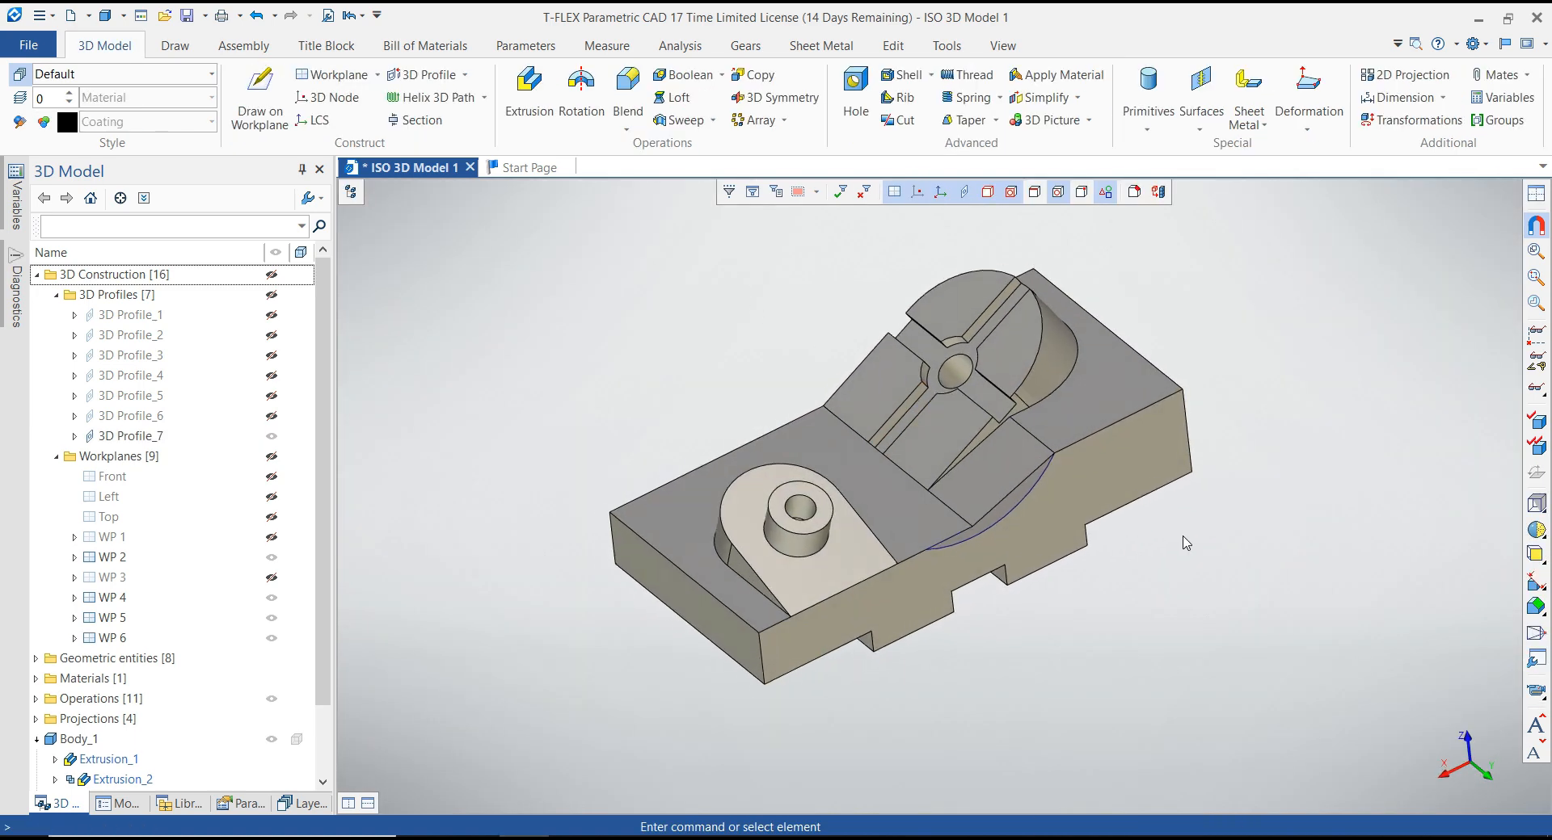
Step: Cut the arc profile into the block with a reversed To Surface extrusion ending at the near side face of the inclined boss
{"action": "left_click", "coordinate": [1023, 501]}
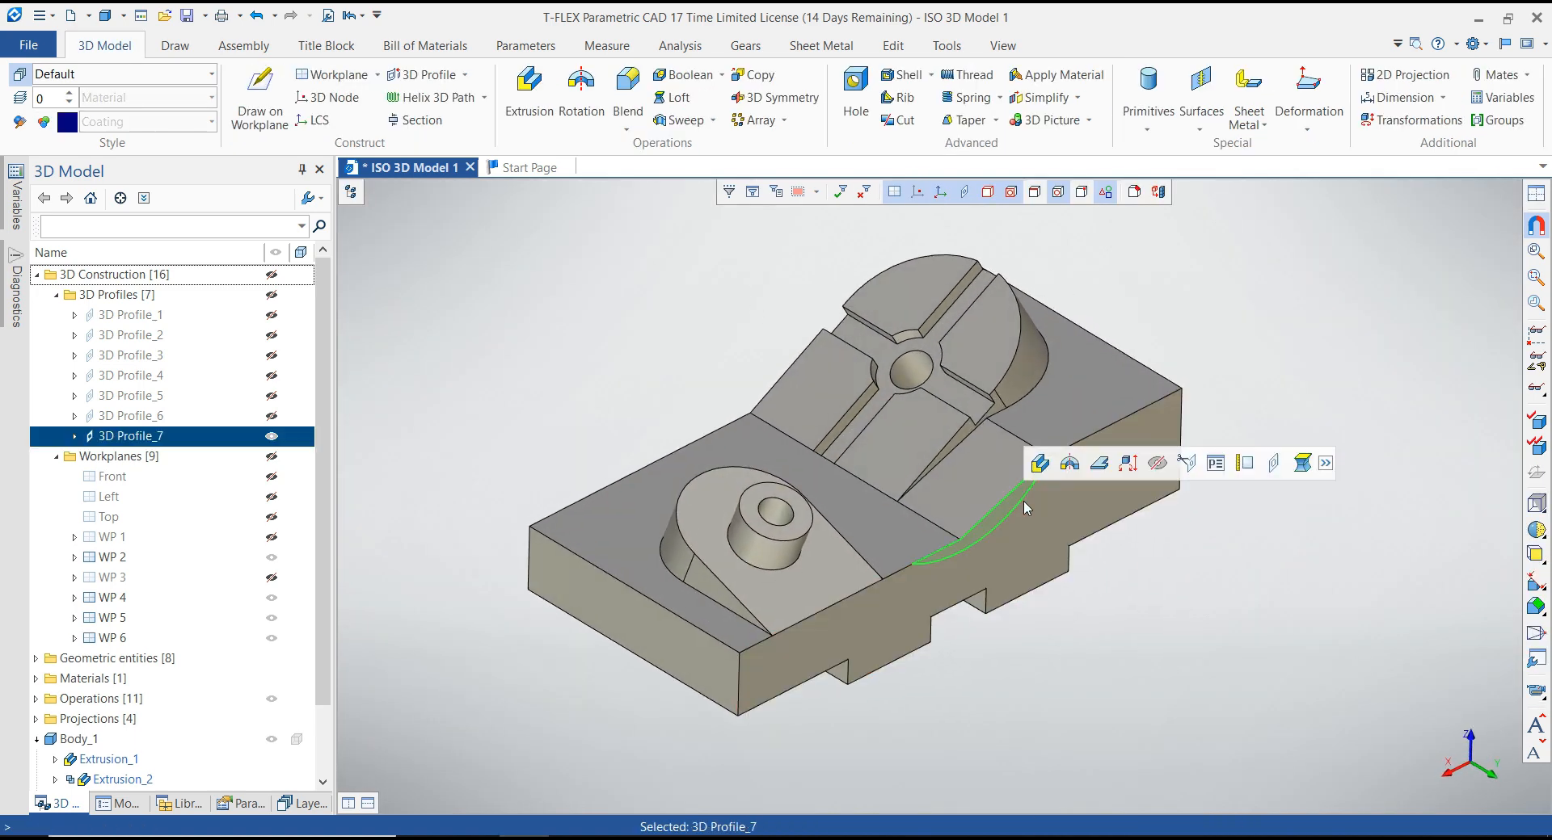
{"action": "left_click", "coordinate": [1041, 465]}
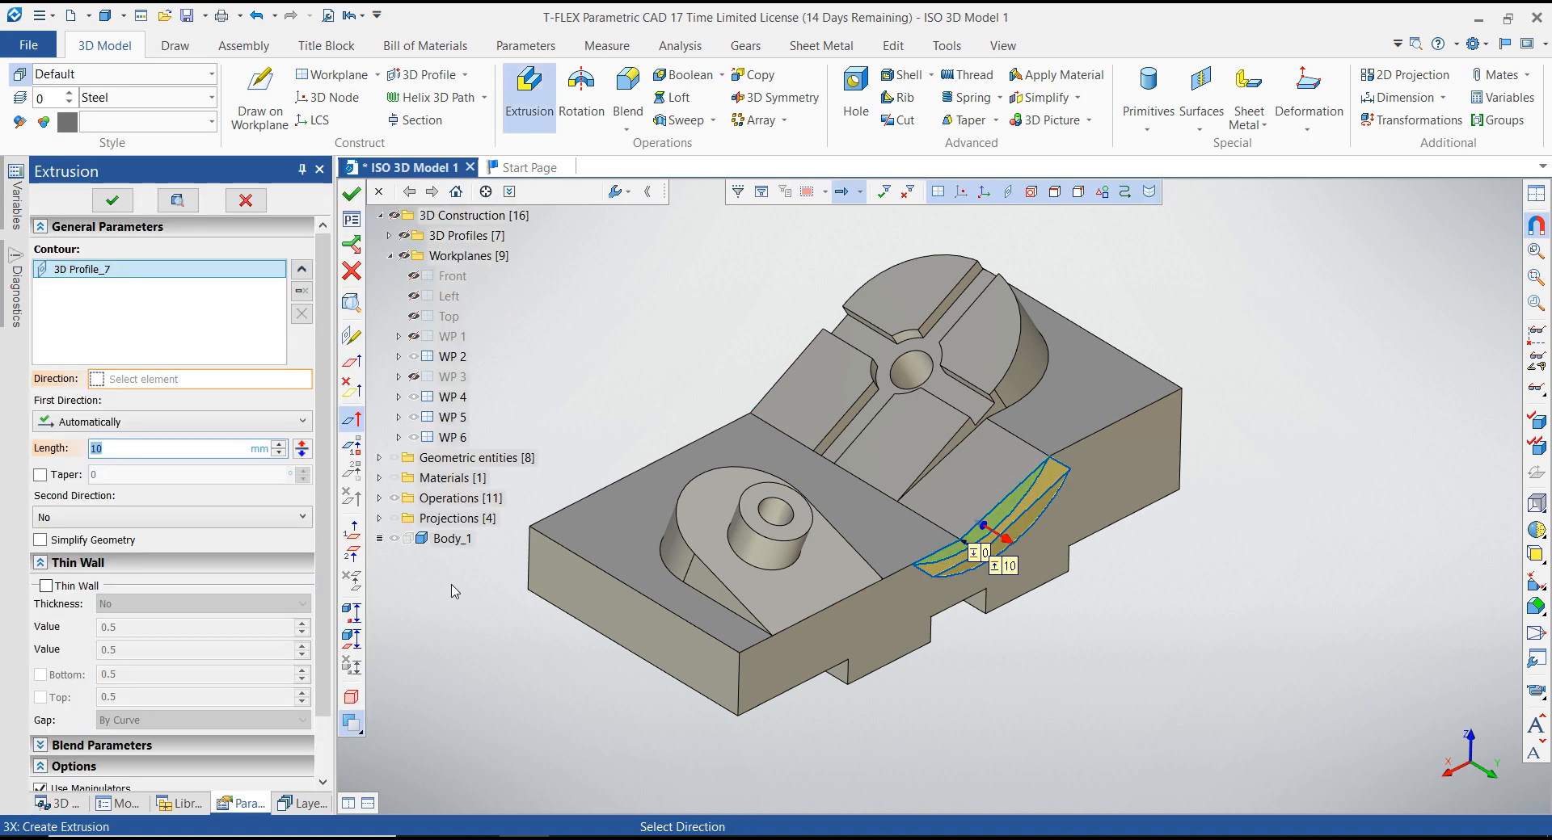
{"action": "left_click", "coordinate": [302, 450]}
{"action": "left_click", "coordinate": [223, 422]}
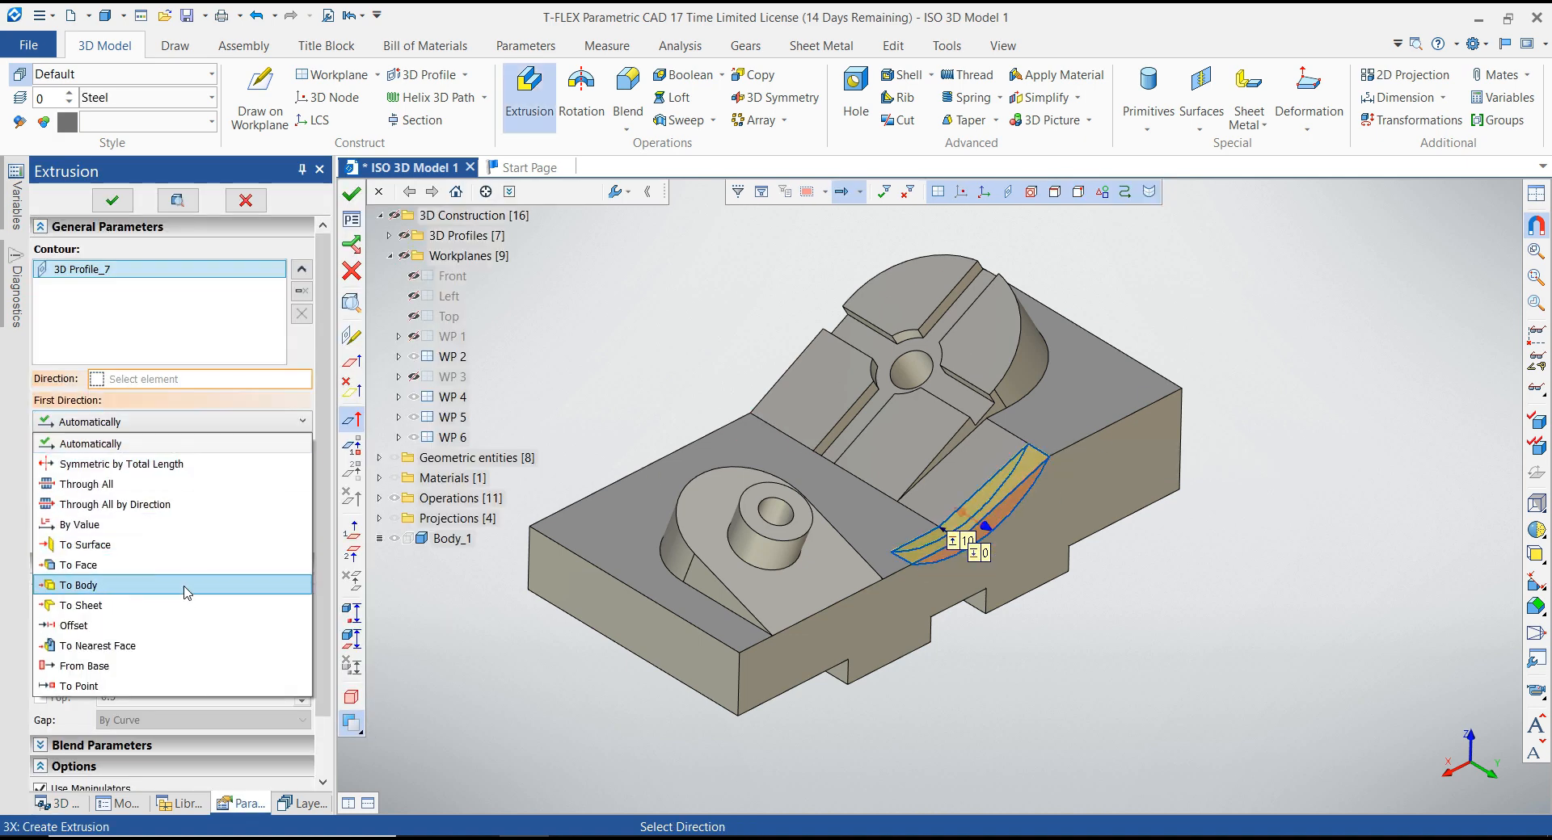
{"action": "left_click", "coordinate": [182, 544]}
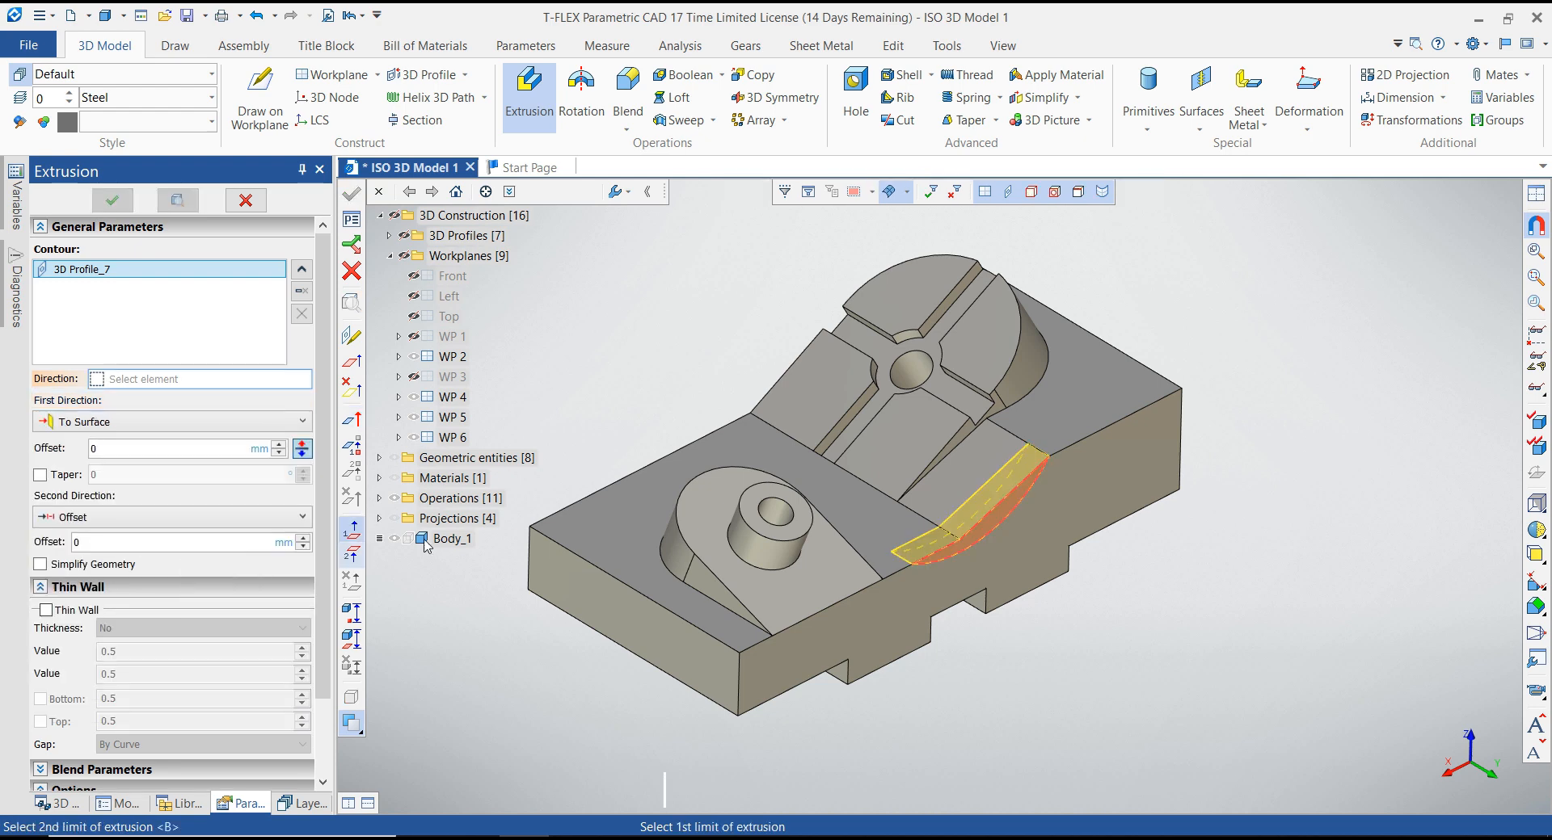
{"action": "left_click", "coordinate": [952, 447]}
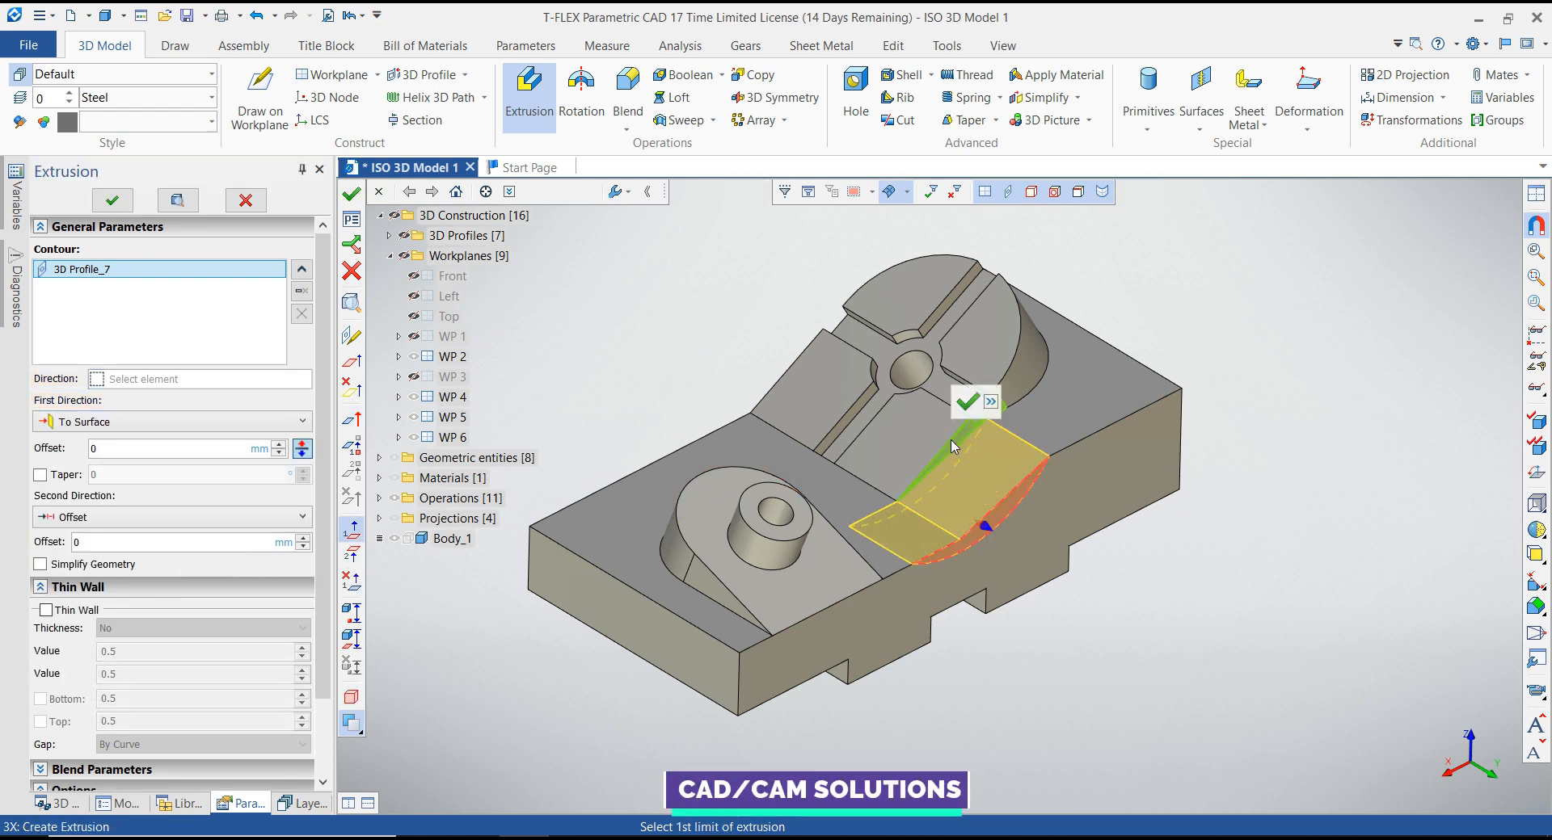
{"action": "left_click", "coordinate": [968, 402]}
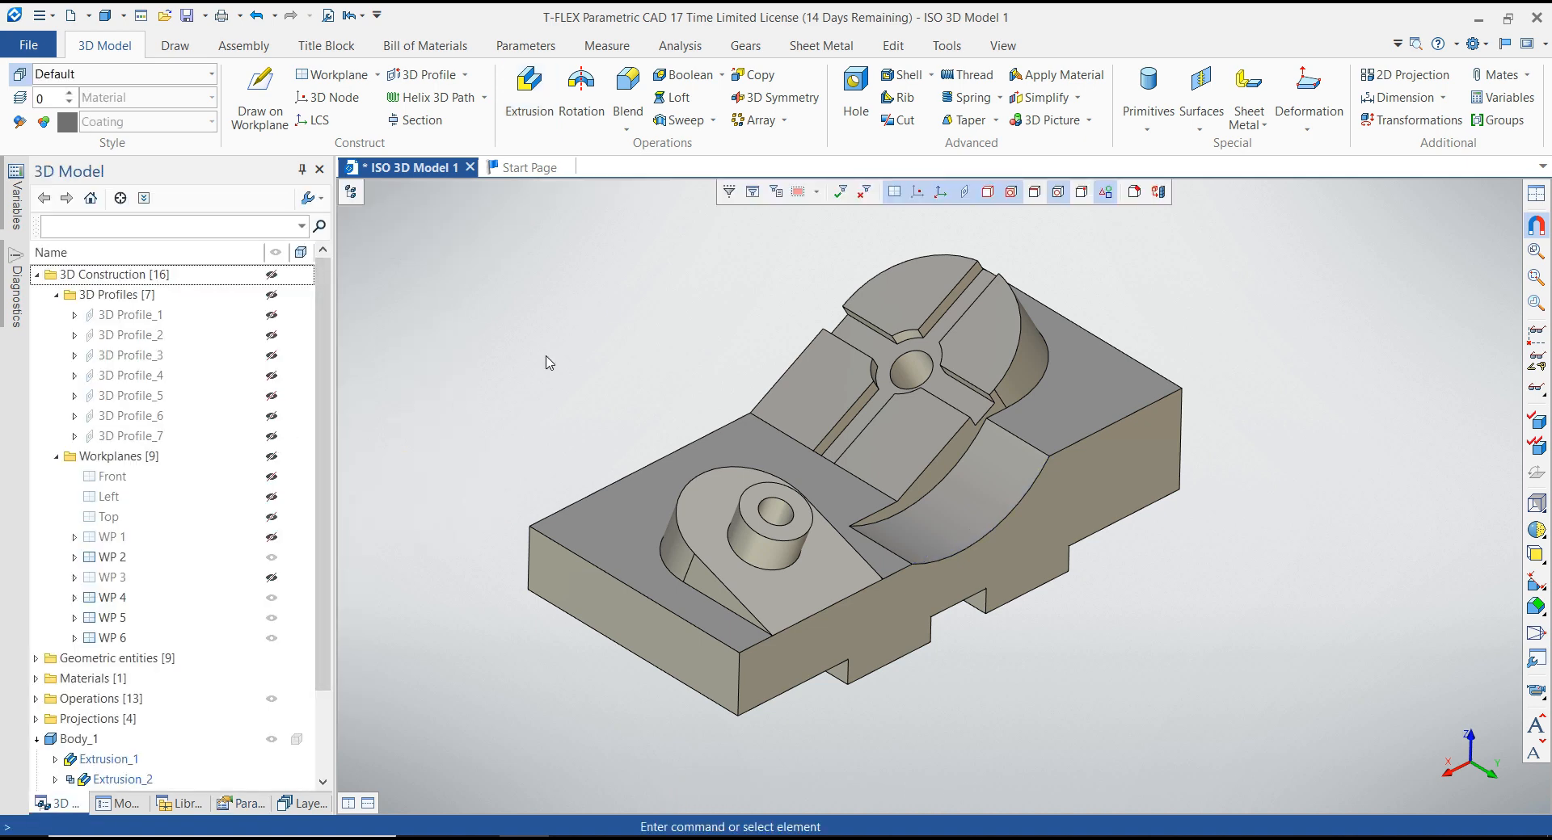
{"action": "left_click_drag", "start_coordinate": [545, 356], "coordinate": [744, 352]}
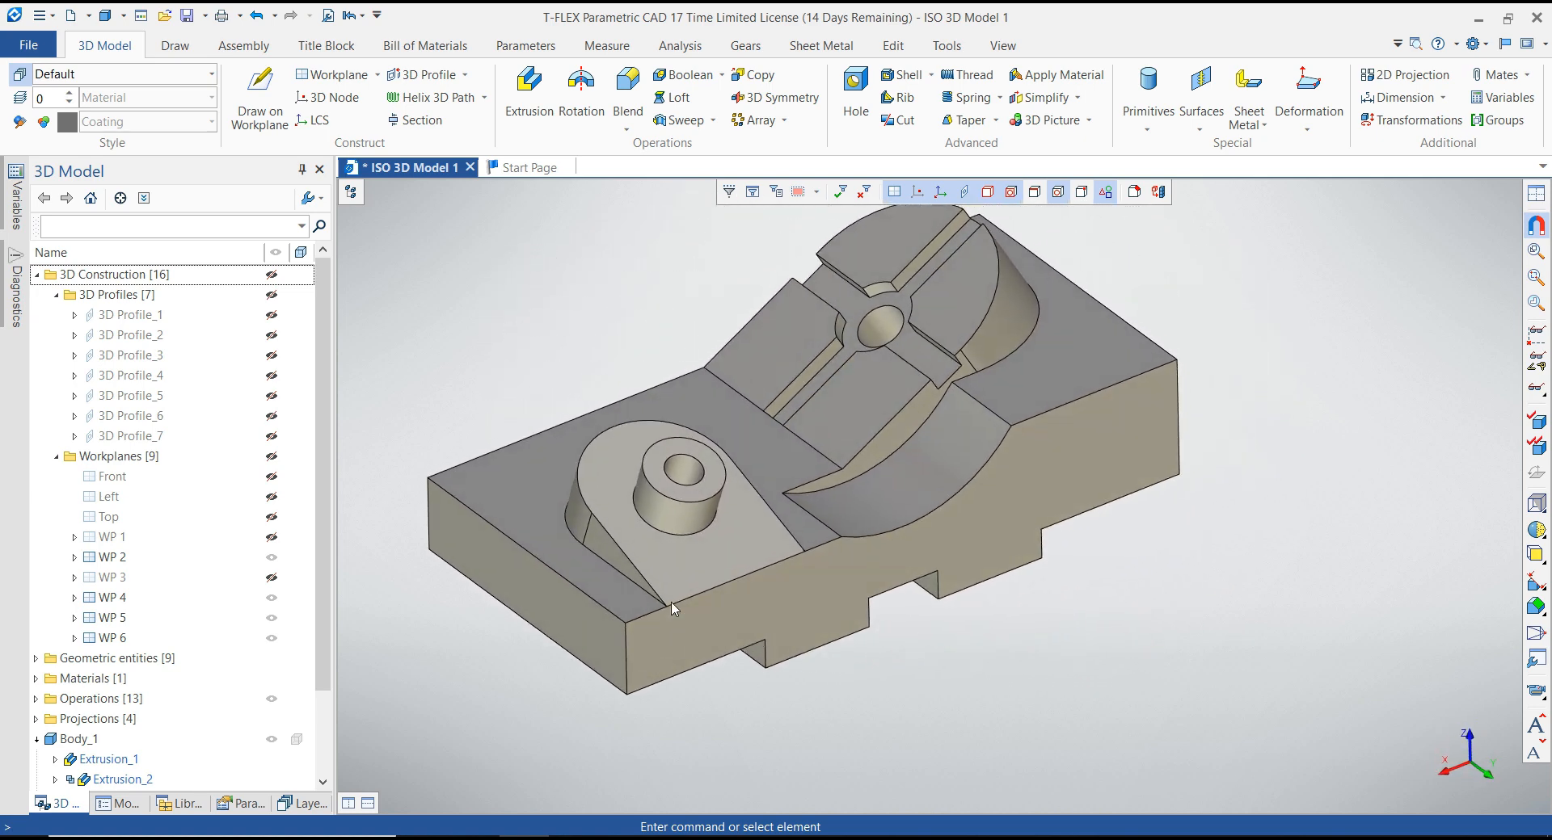
{"action": "middle_click_drag", "start_coordinate": [1008, 704], "coordinate": [1121, 706]}
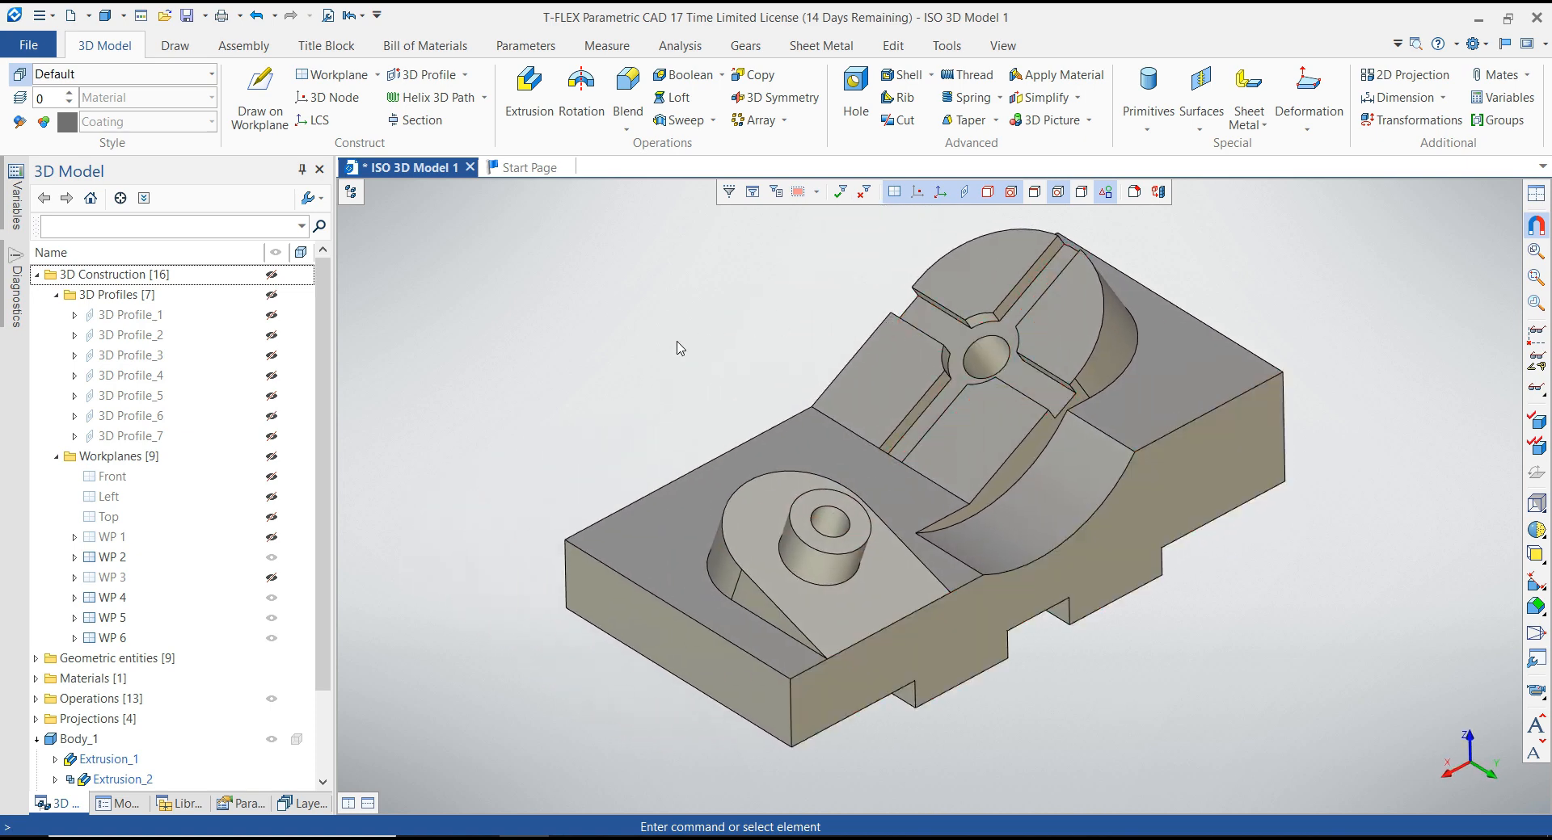
{"action": "middle_click_drag", "start_coordinate": [647, 385], "coordinate": [610, 378]}
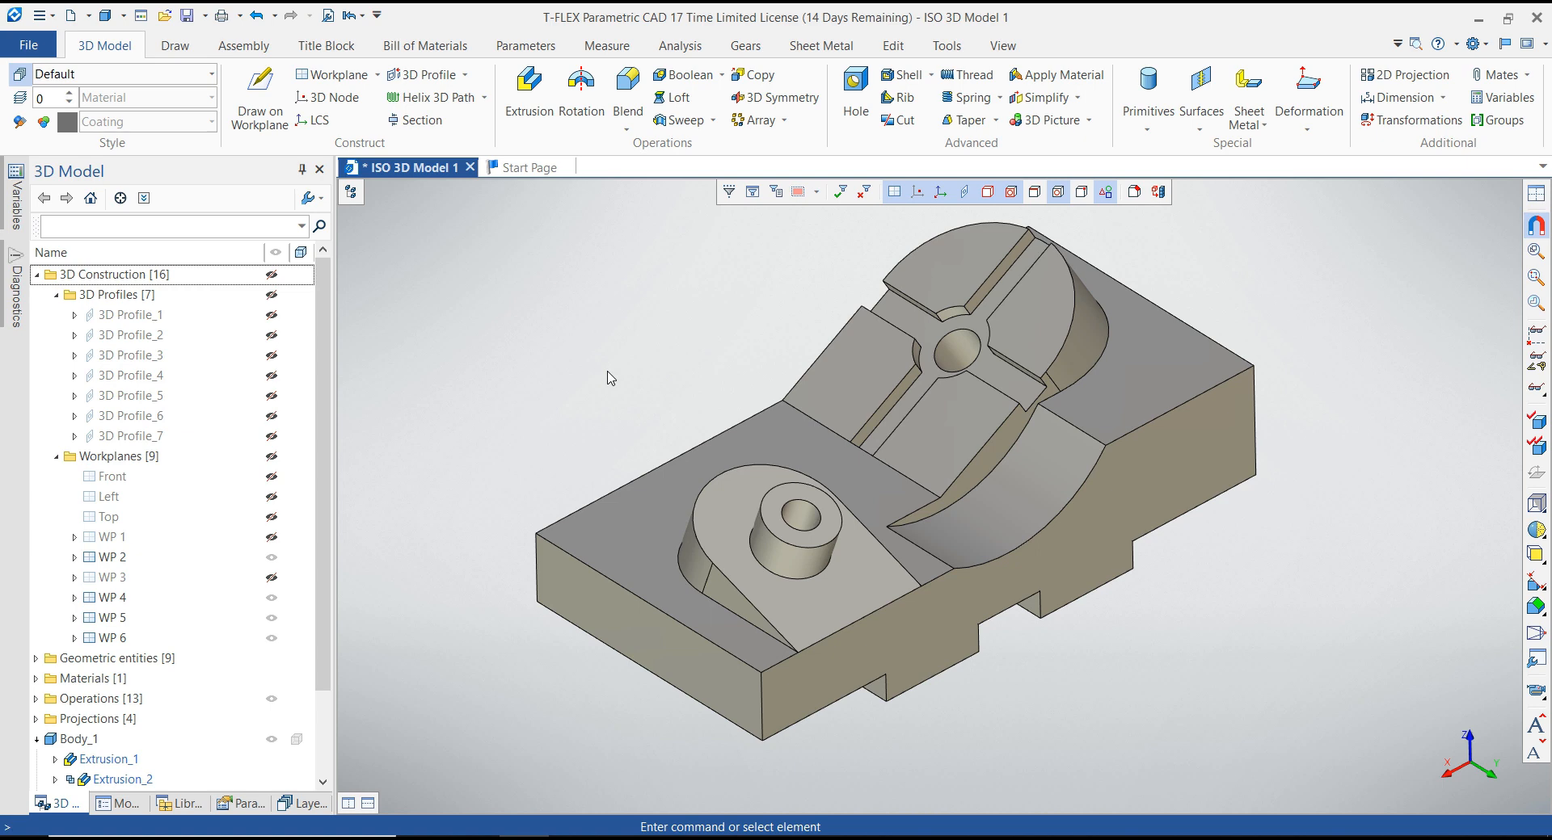